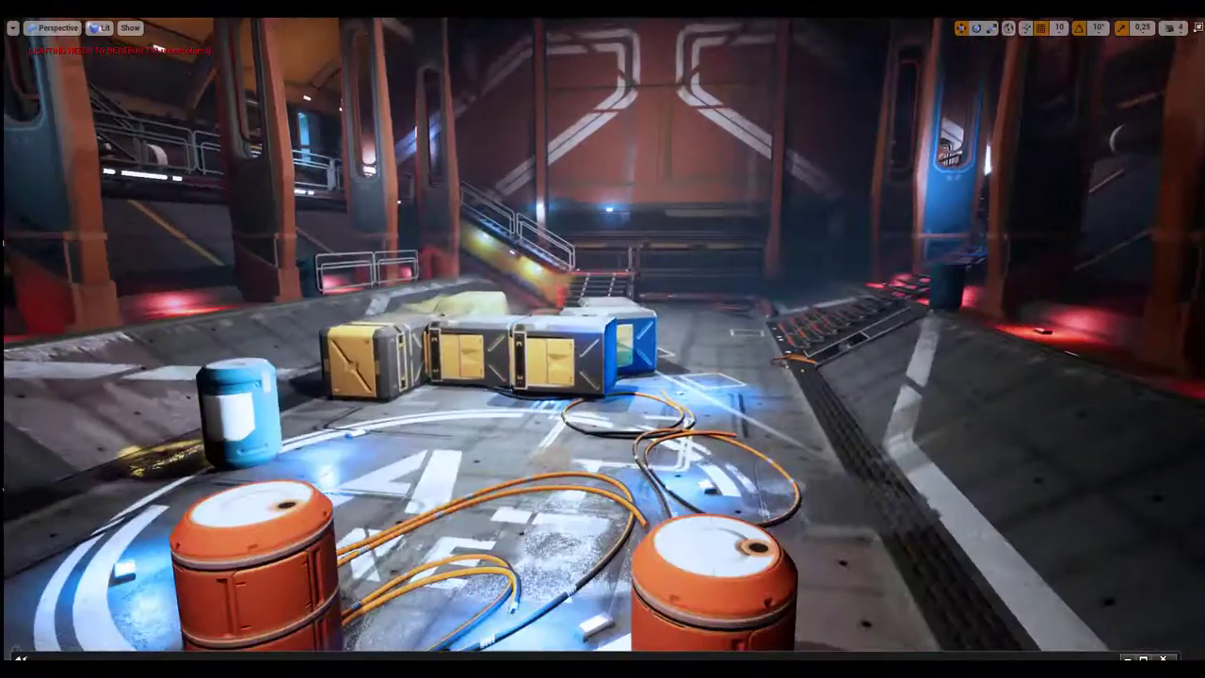
Step: Play the level and walk past the barrels onto the draped crate, watching the HUD bars
{"action": "right_click_drag", "start_coordinate": [530, 452], "coordinate": [513, 452]}
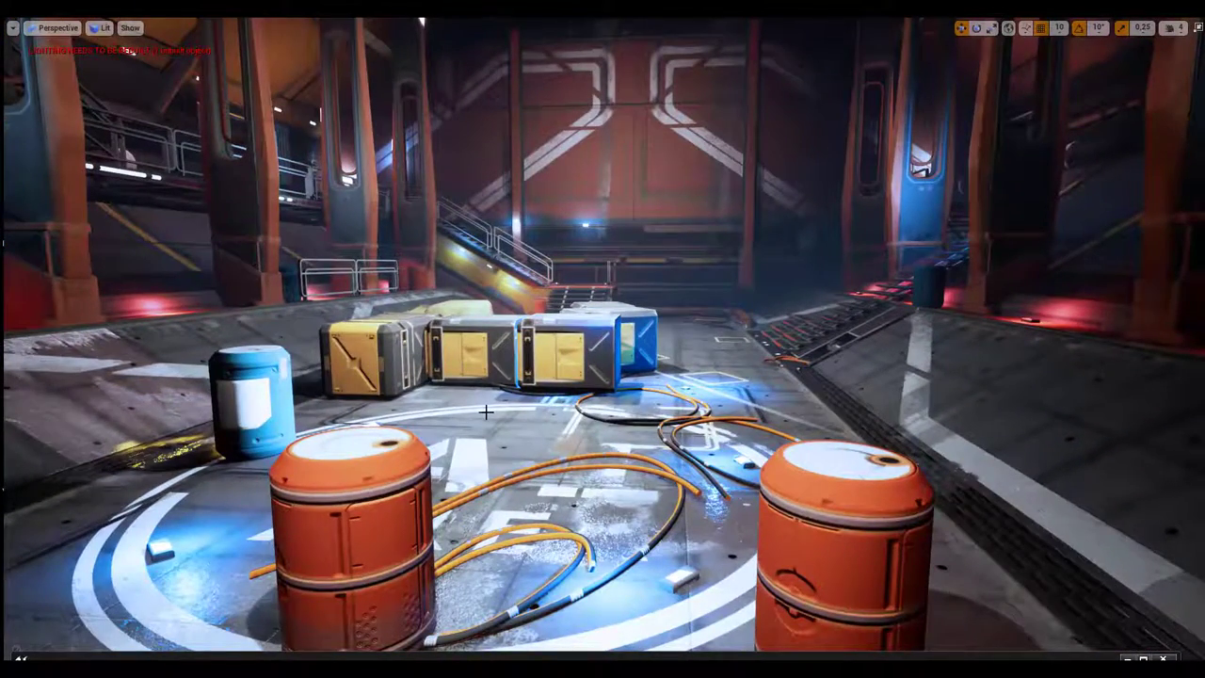
{"action": "key", "text": "alt+p"}
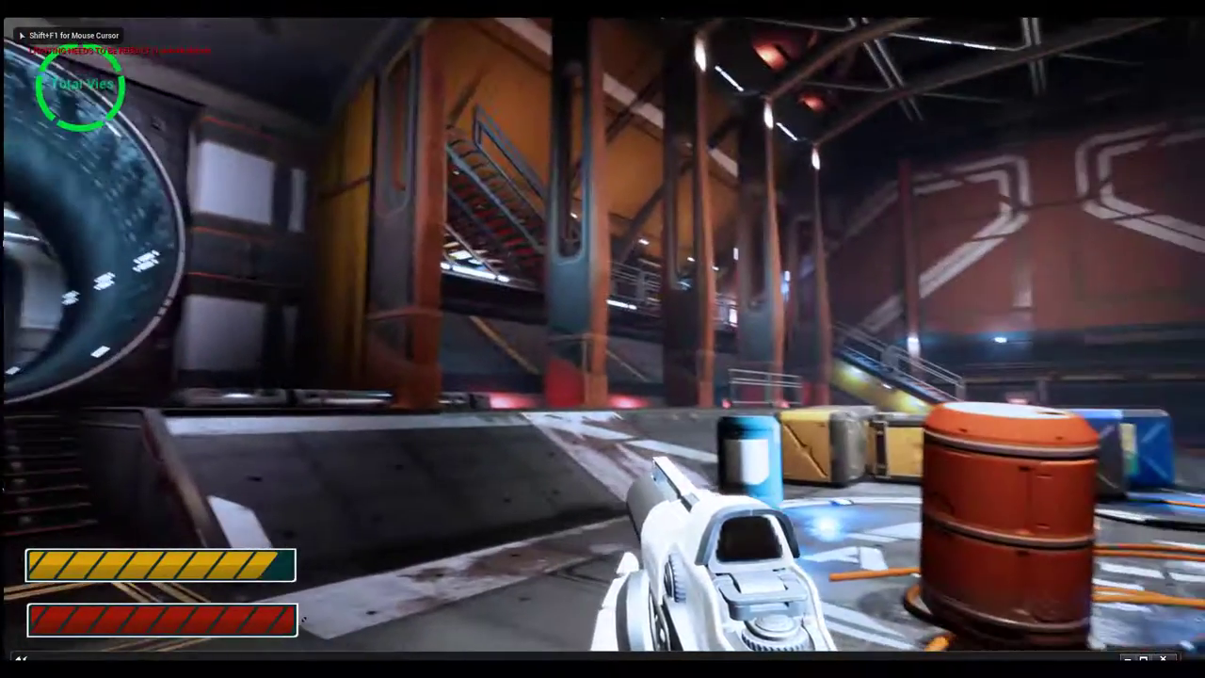
{"action": "key", "text": "w"}
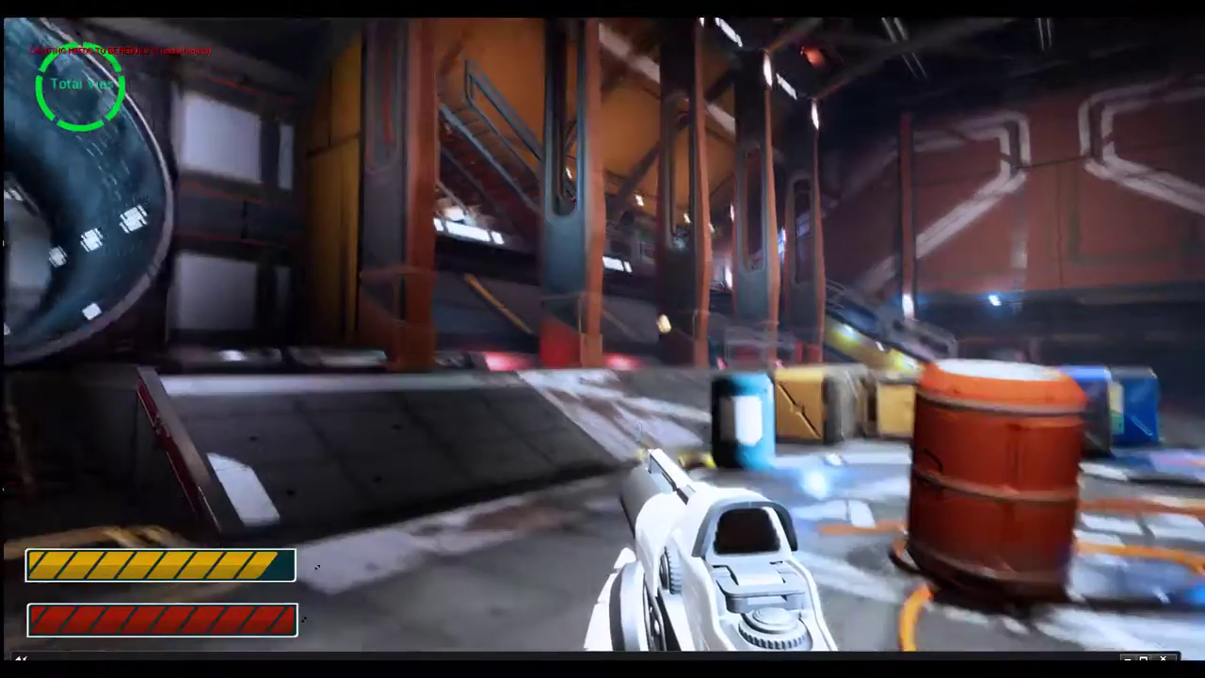
{"action": "key", "text": "w"}
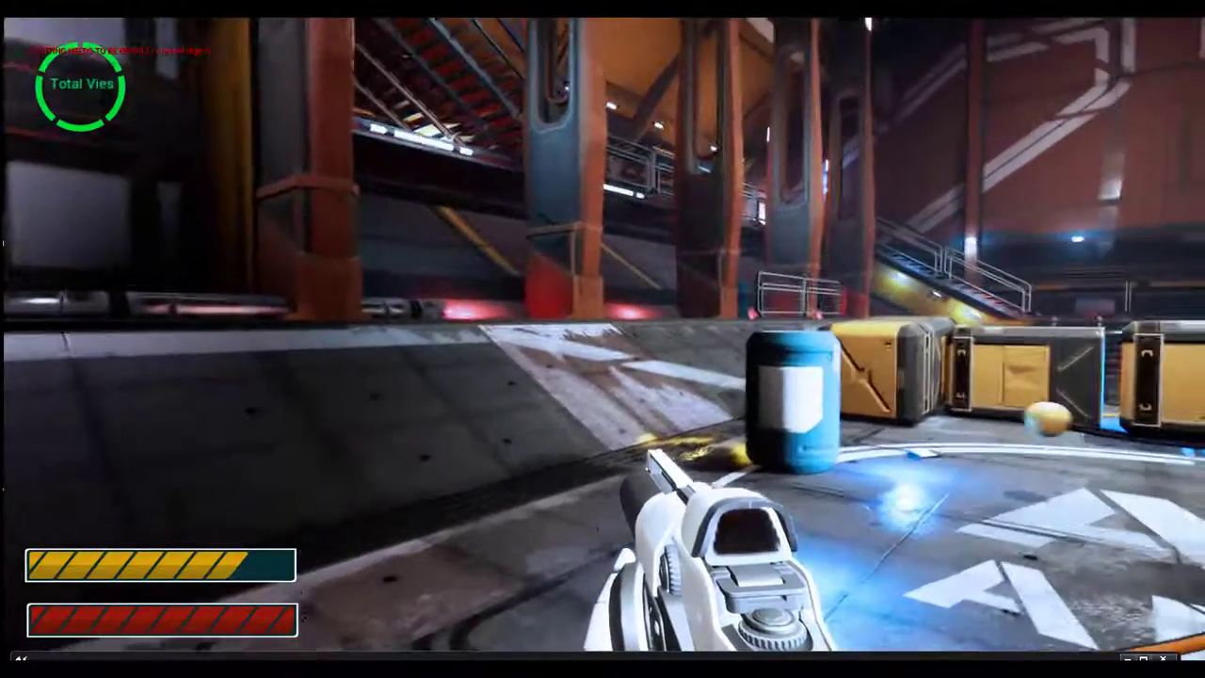
{"action": "key", "text": "w"}
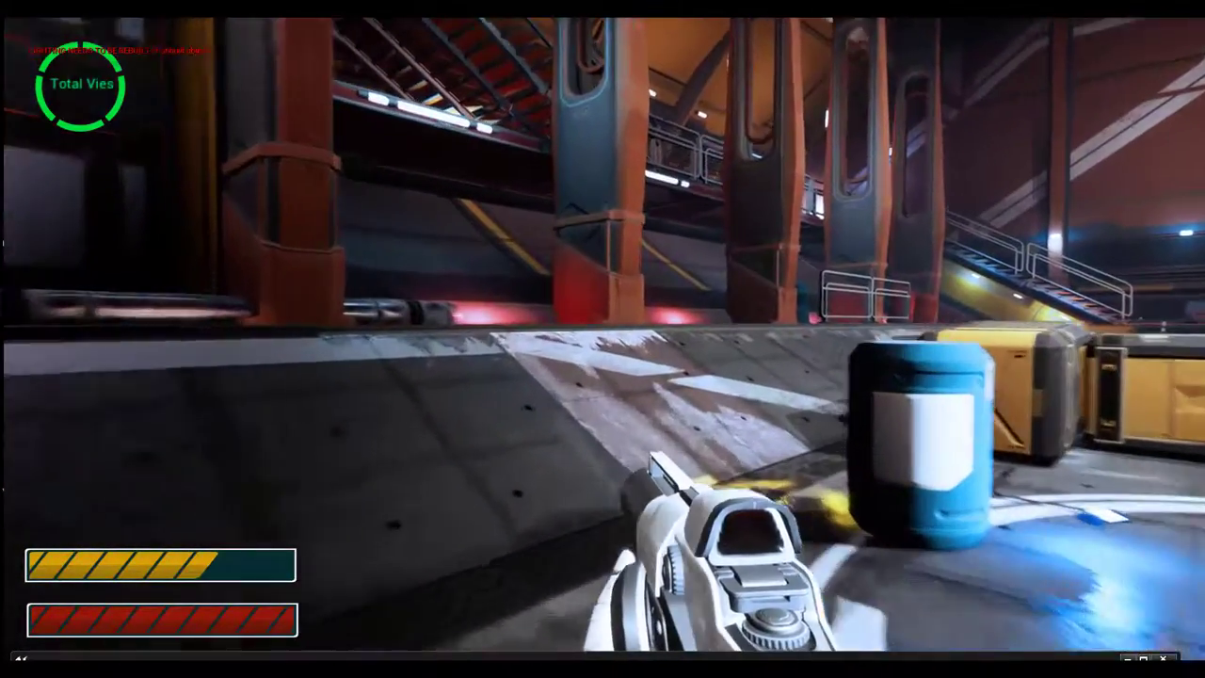
{"action": "key", "text": "w"}
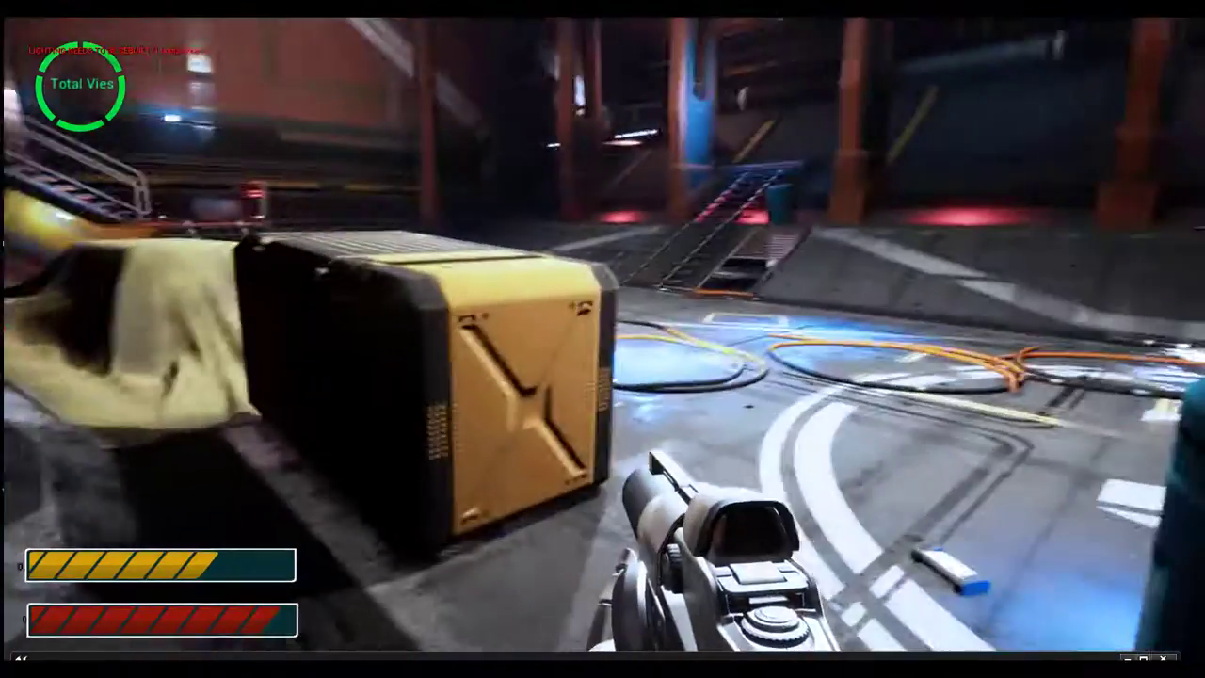
{"action": "key", "text": "w"}
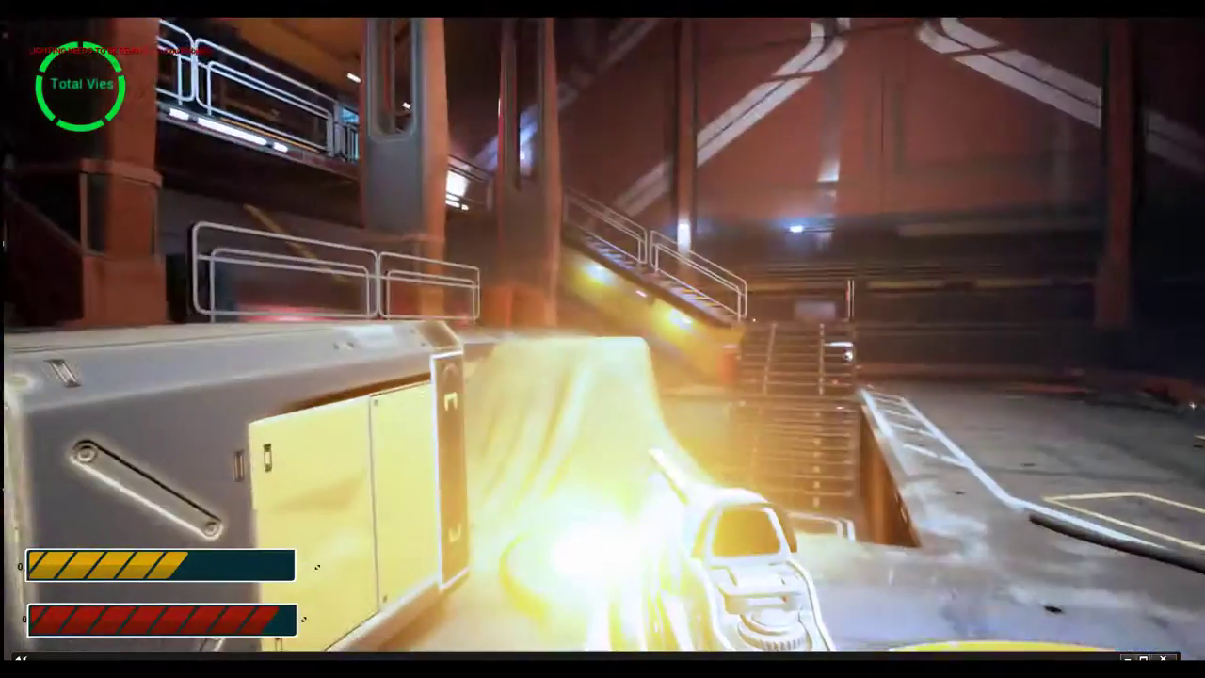
{"action": "key", "text": "w"}
{"action": "key", "text": "space"}
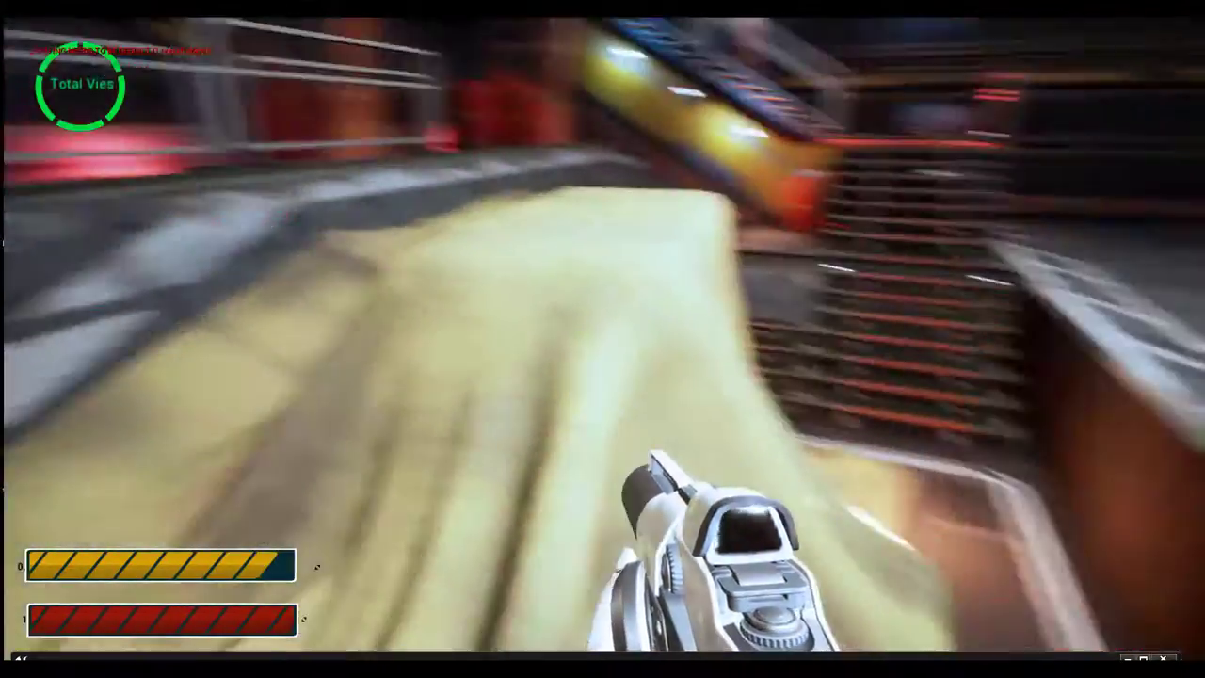
Step: Walk on toward the A1 area door, then stop the play session
{"action": "key", "text": "w"}
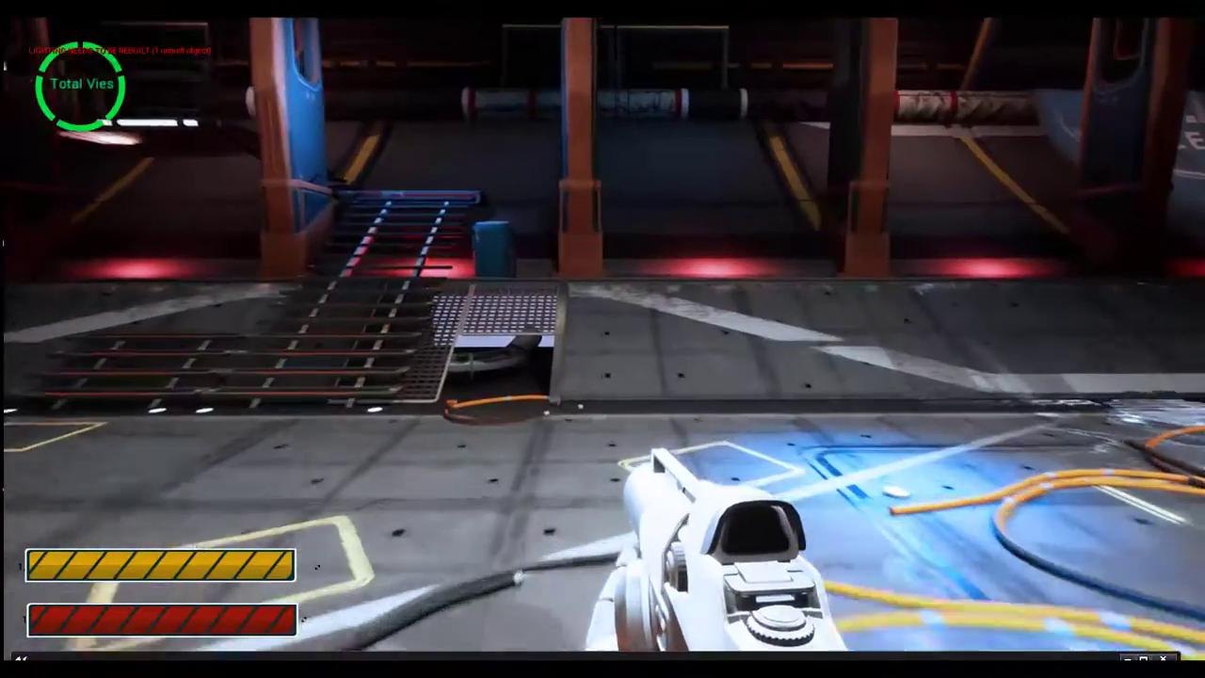
{"action": "key", "text": "w"}
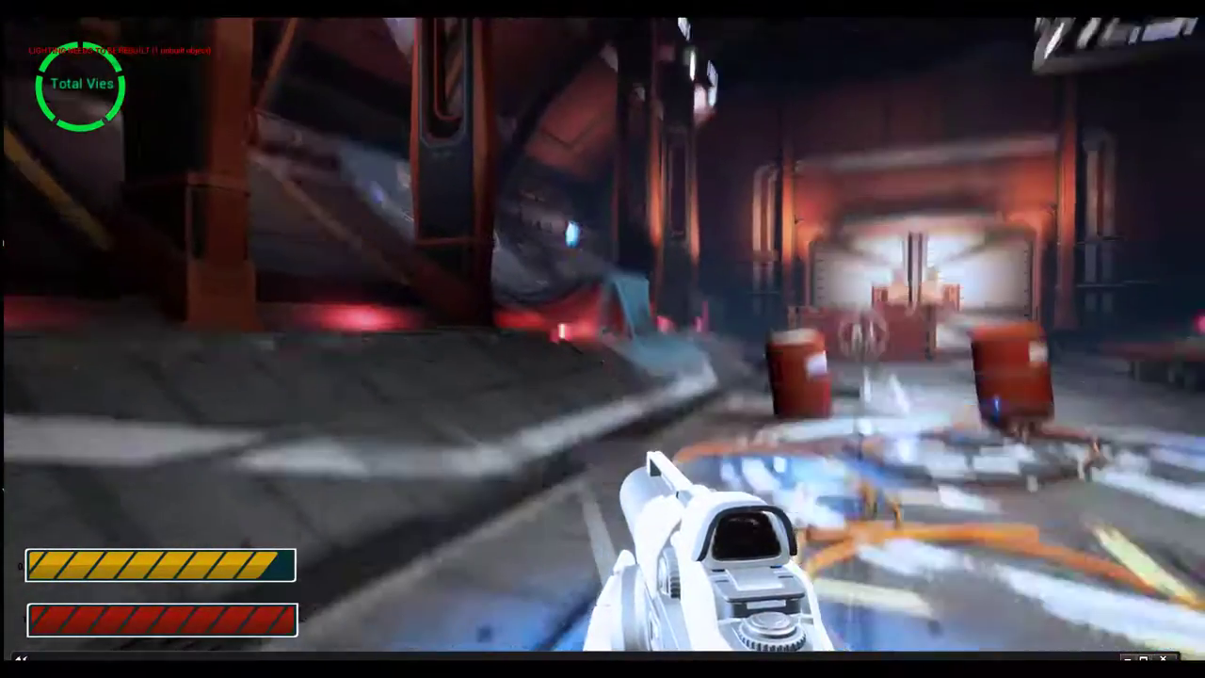
{"action": "key", "text": "w"}
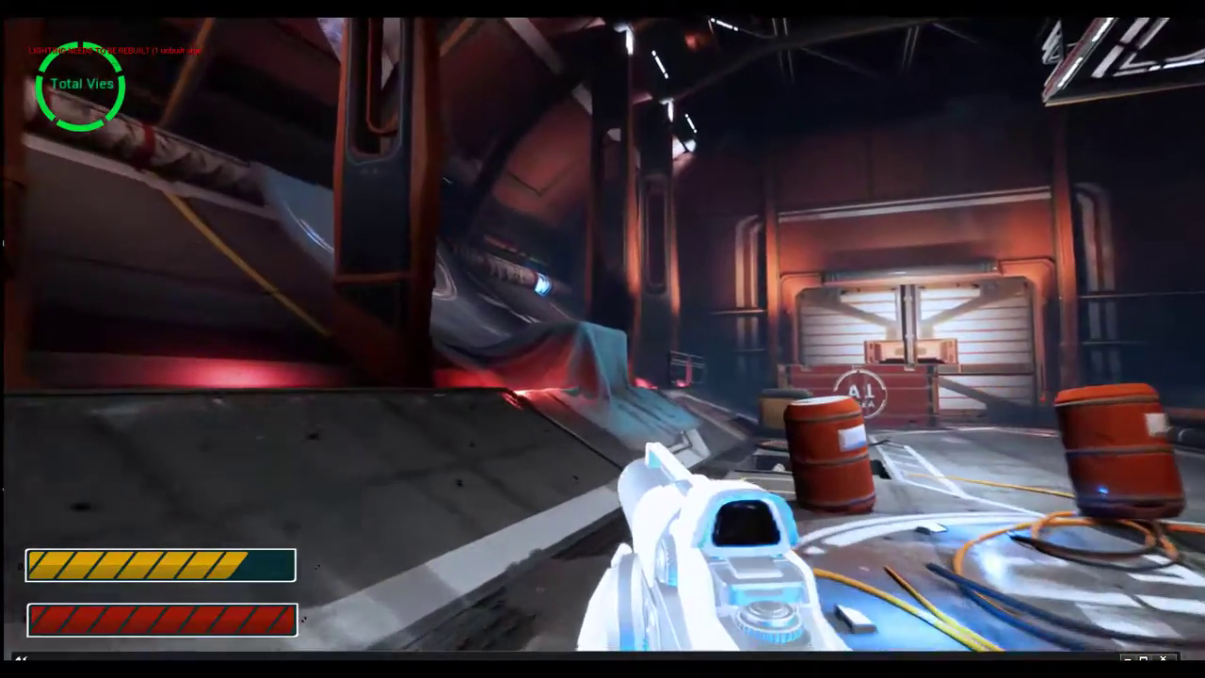
{"action": "key", "text": "w"}
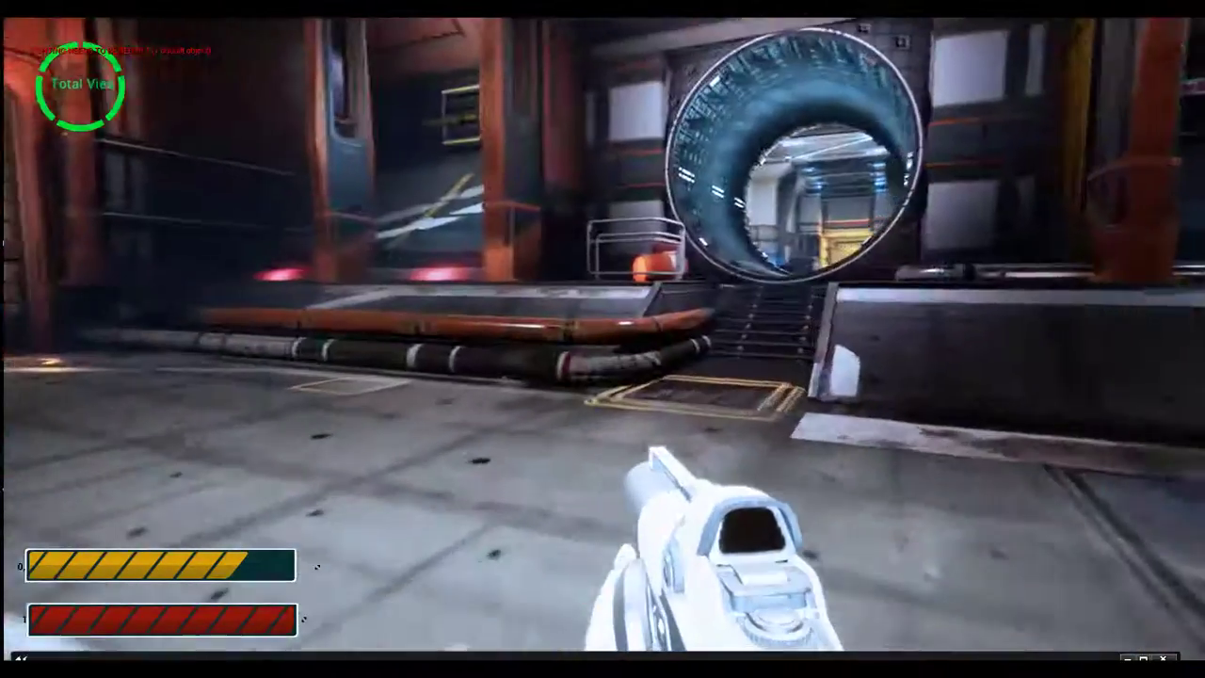
{"action": "key", "text": "w"}
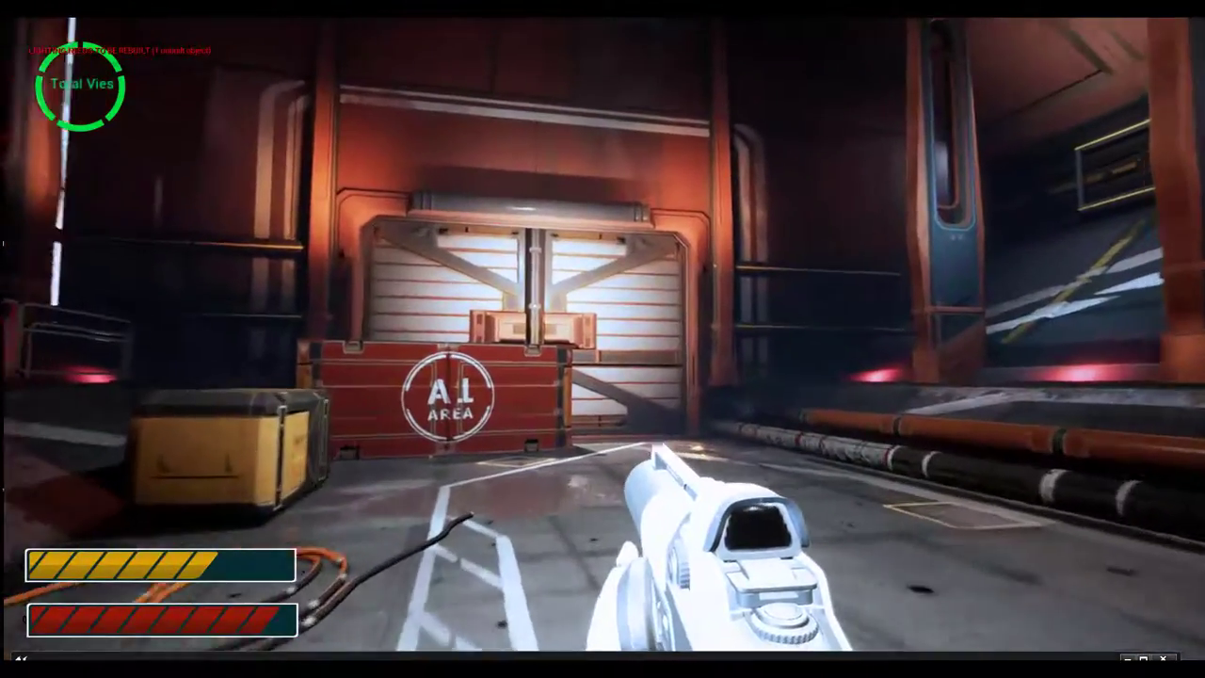
{"action": "key", "text": "w"}
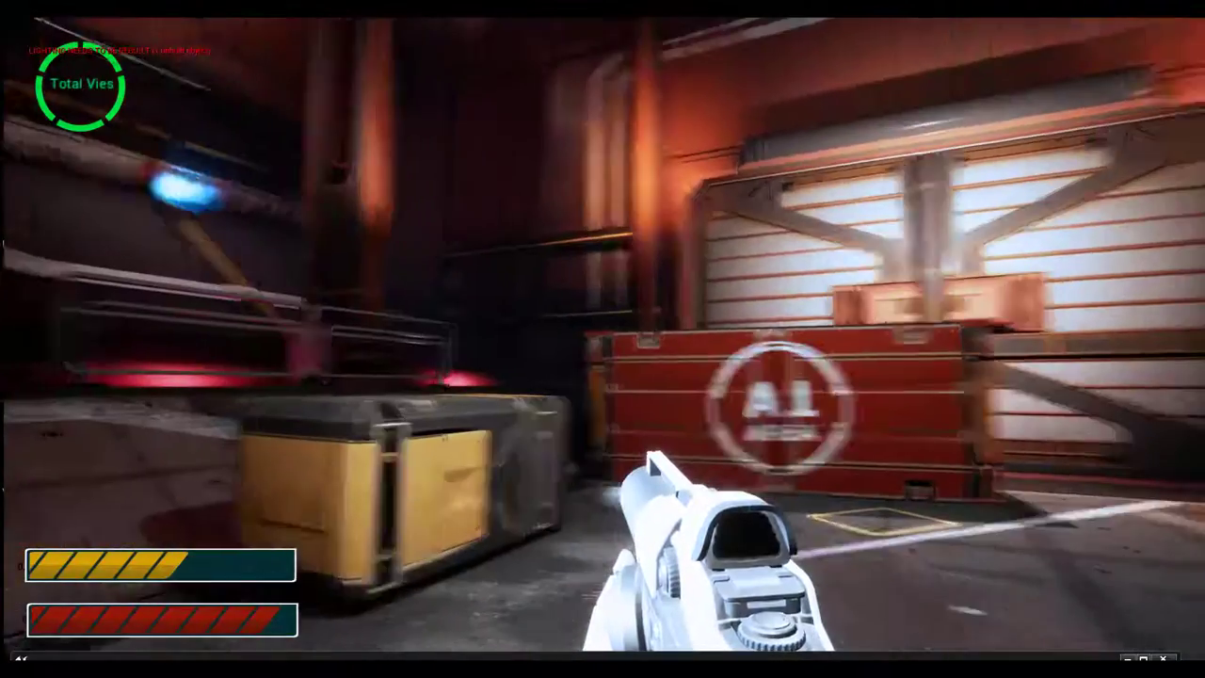
{"action": "key", "text": "w"}
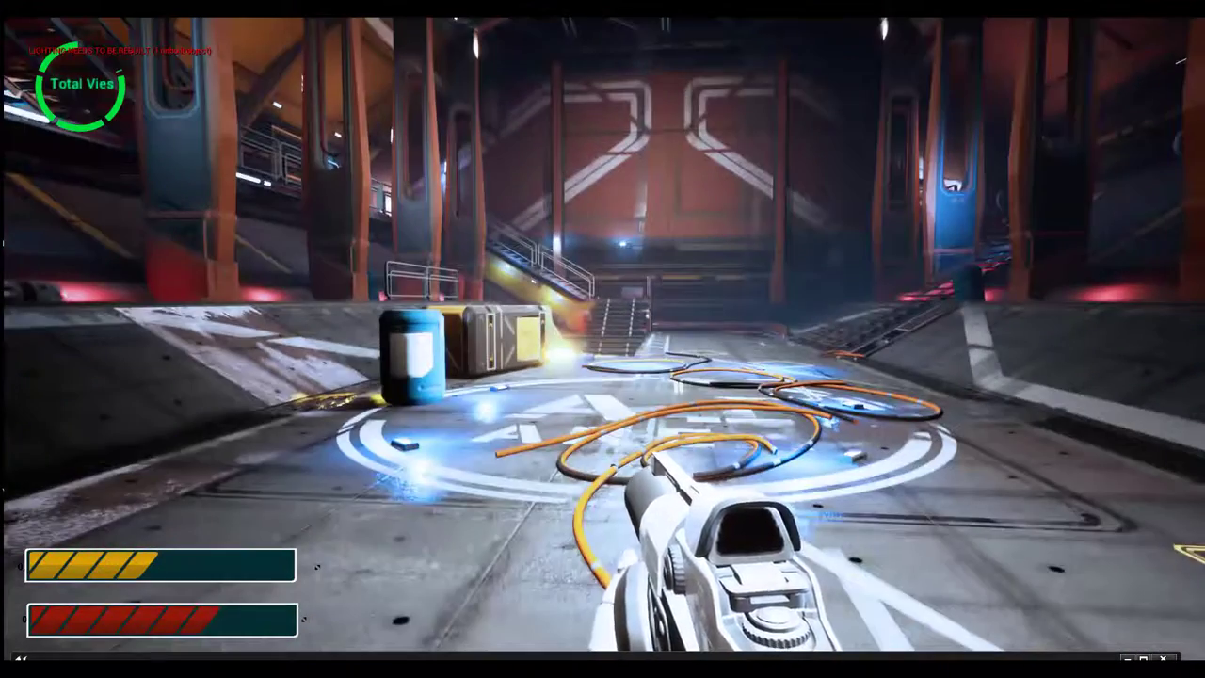
{"action": "key", "text": "Escape"}
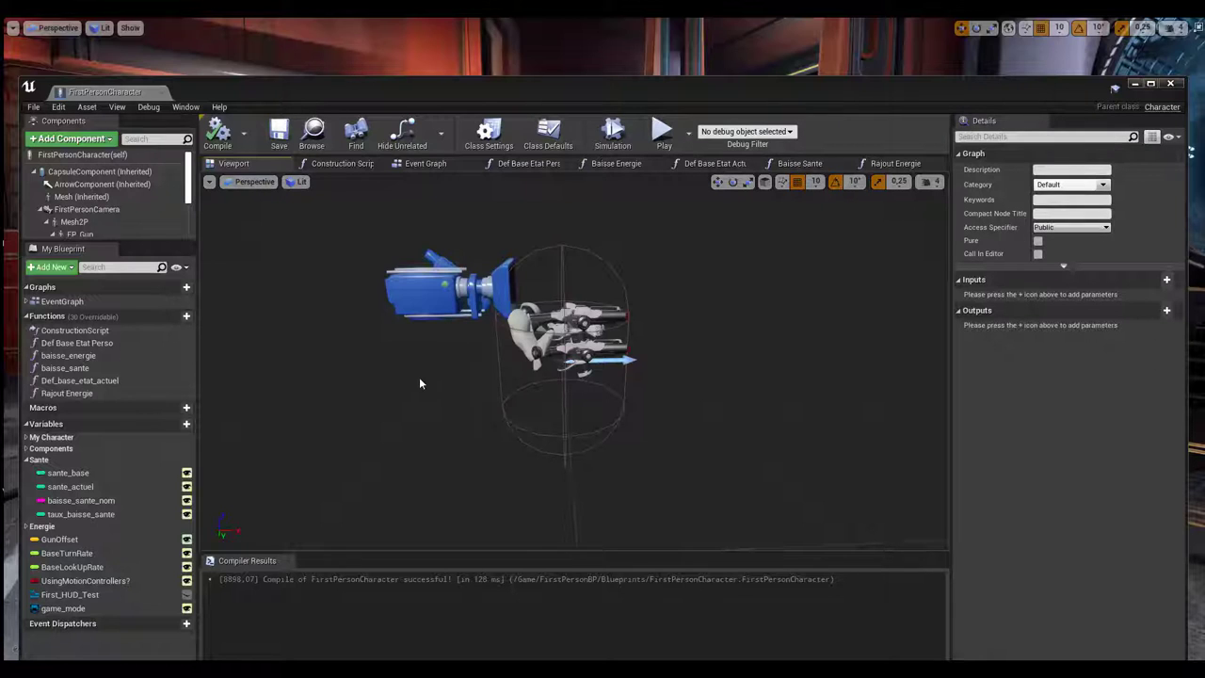
Step: Show the Construction Script, where AttachComponentToComponent attaches FP Gun to Mesh2P at GripPoint
{"action": "left_click_drag", "start_coordinate": [419, 377], "coordinate": [433, 405]}
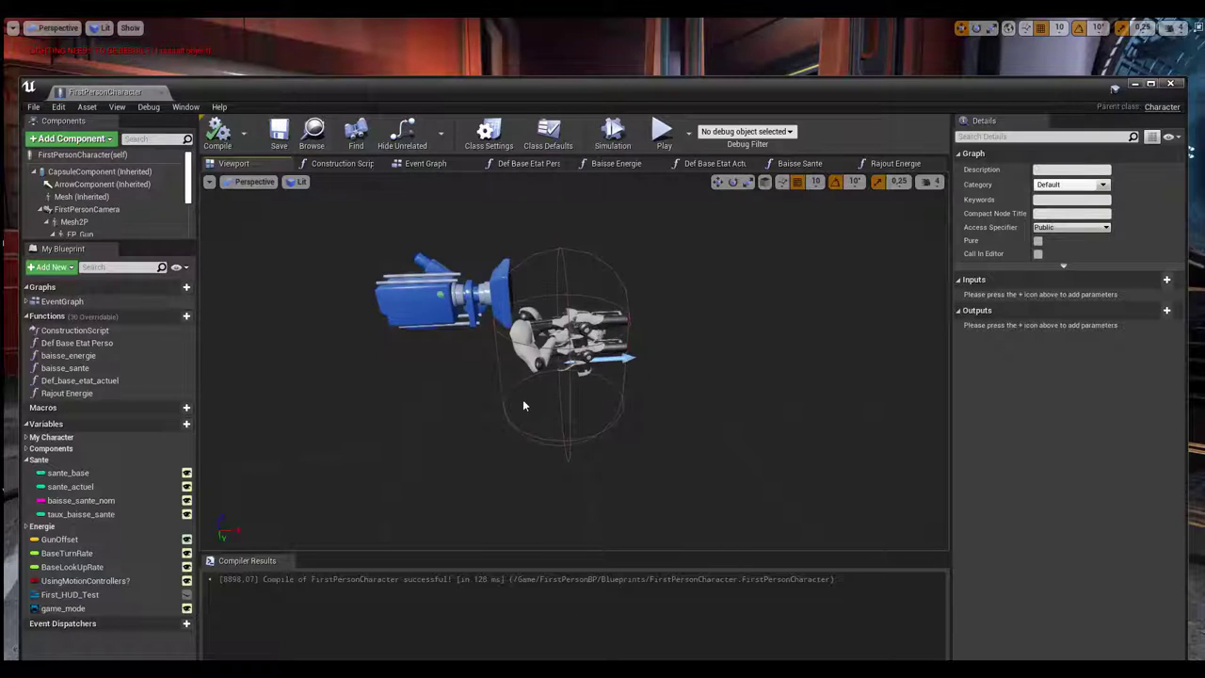
{"action": "mouse_move", "coordinate": [482, 390]}
{"action": "left_mouse_down"}
{"action": "mouse_move", "coordinate": [508, 386]}
{"action": "mouse_move", "coordinate": [413, 349]}
{"action": "left_mouse_up"}
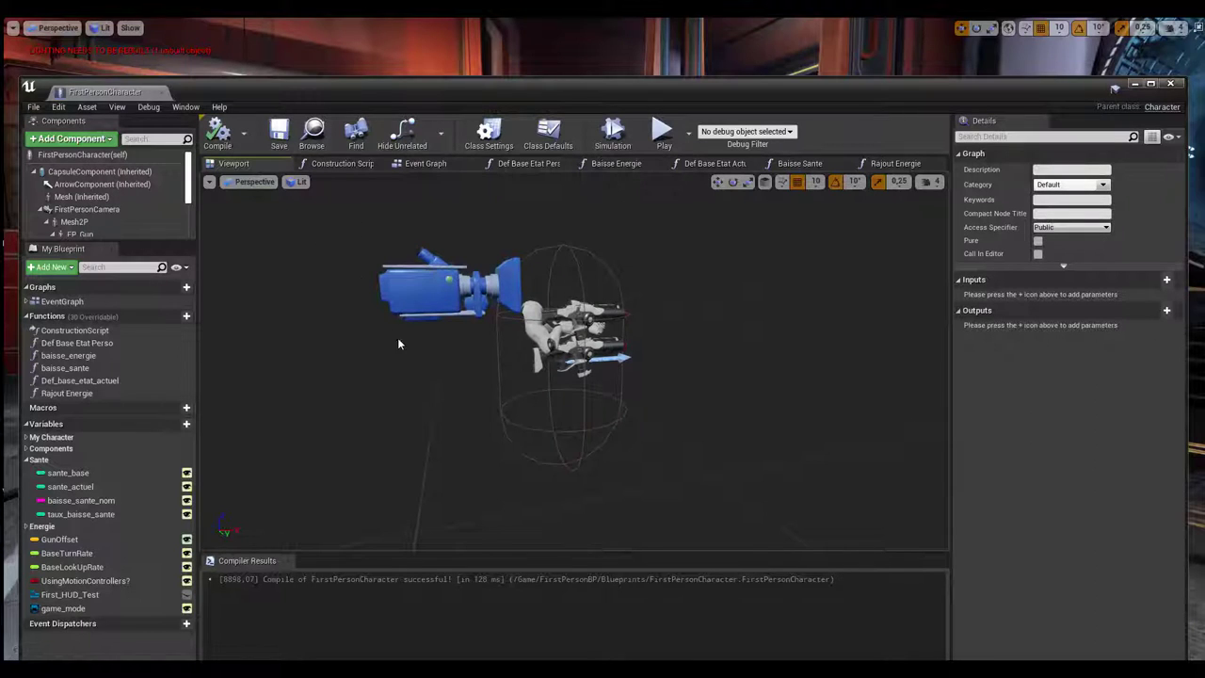
{"action": "left_click", "coordinate": [329, 166]}
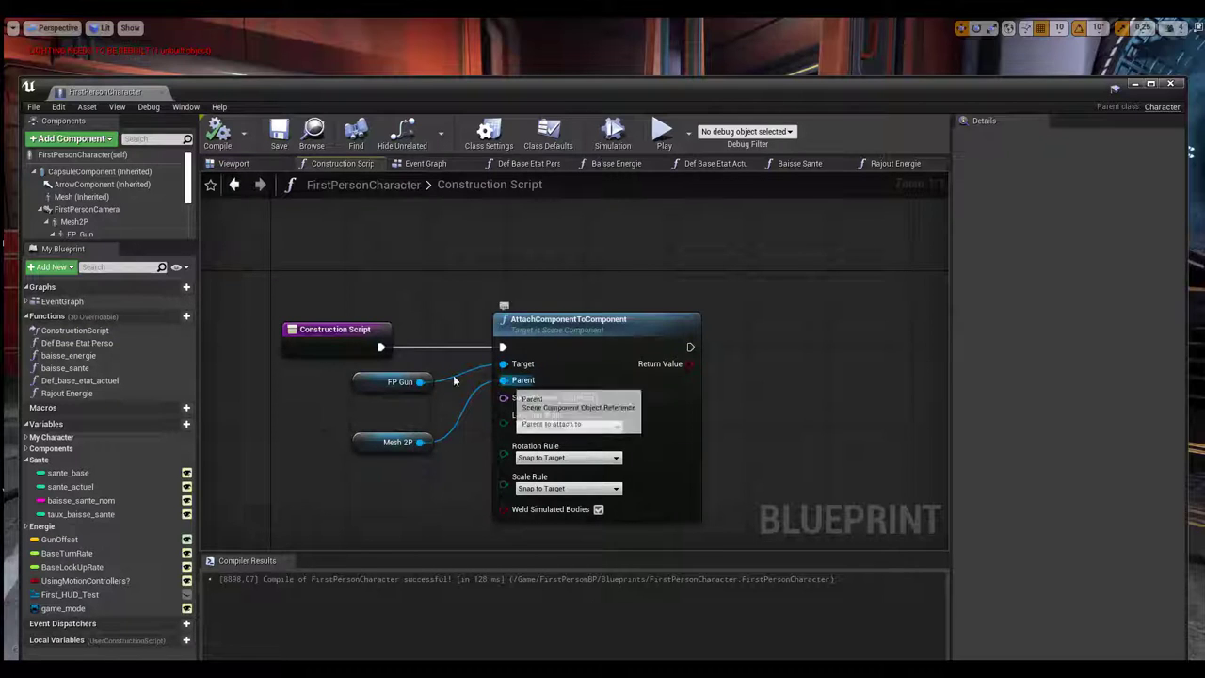
Step: Pan the Event Graph across its input sections to the InputAction Fire and Montage Play nodes
{"action": "left_click", "coordinate": [431, 167]}
{"action": "scroll", "coordinate": [414, 333], "scroll_direction": "down", "scroll_amount": 7}
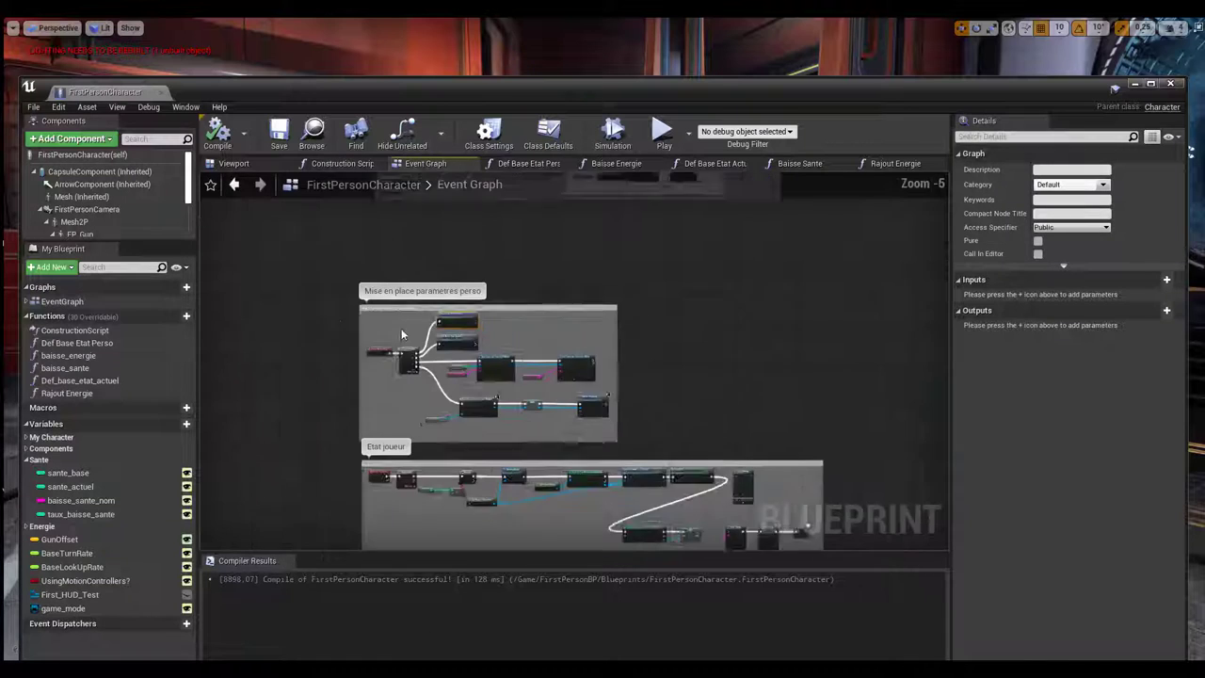
{"action": "mouse_move", "coordinate": [325, 289]}
{"action": "right_mouse_down"}
{"action": "mouse_move", "coordinate": [304, 350]}
{"action": "mouse_move", "coordinate": [215, 375]}
{"action": "right_mouse_up"}
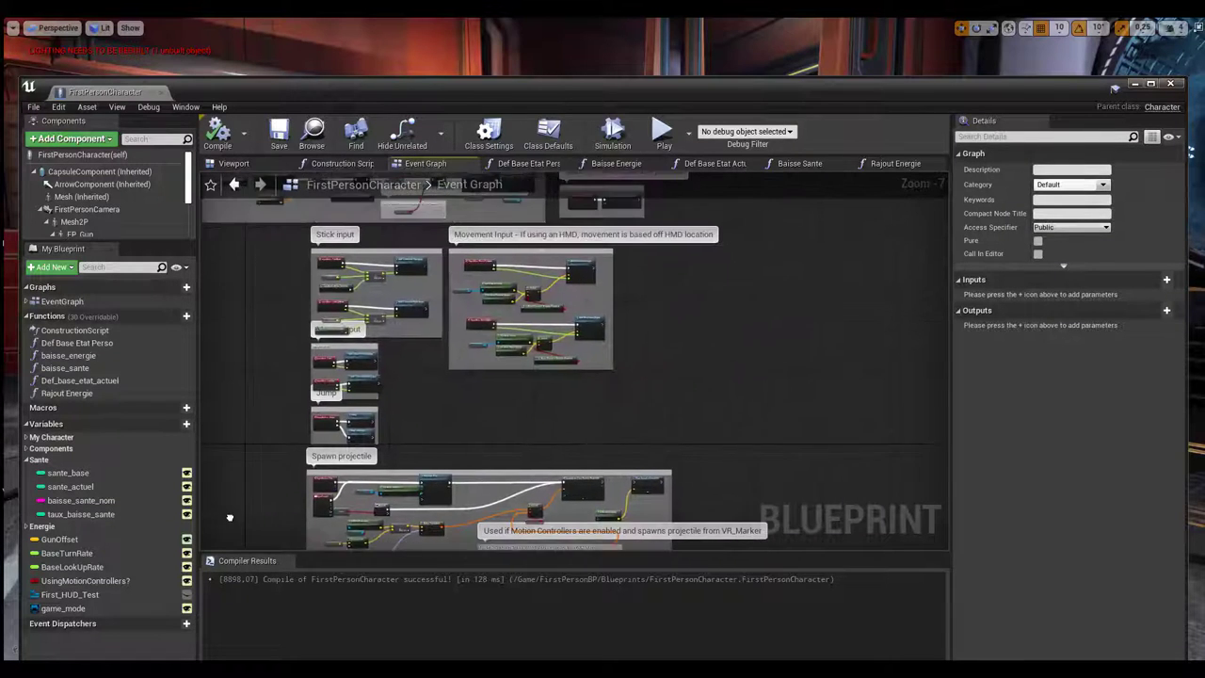
{"action": "scroll", "coordinate": [622, 403], "scroll_direction": "up", "scroll_amount": 4}
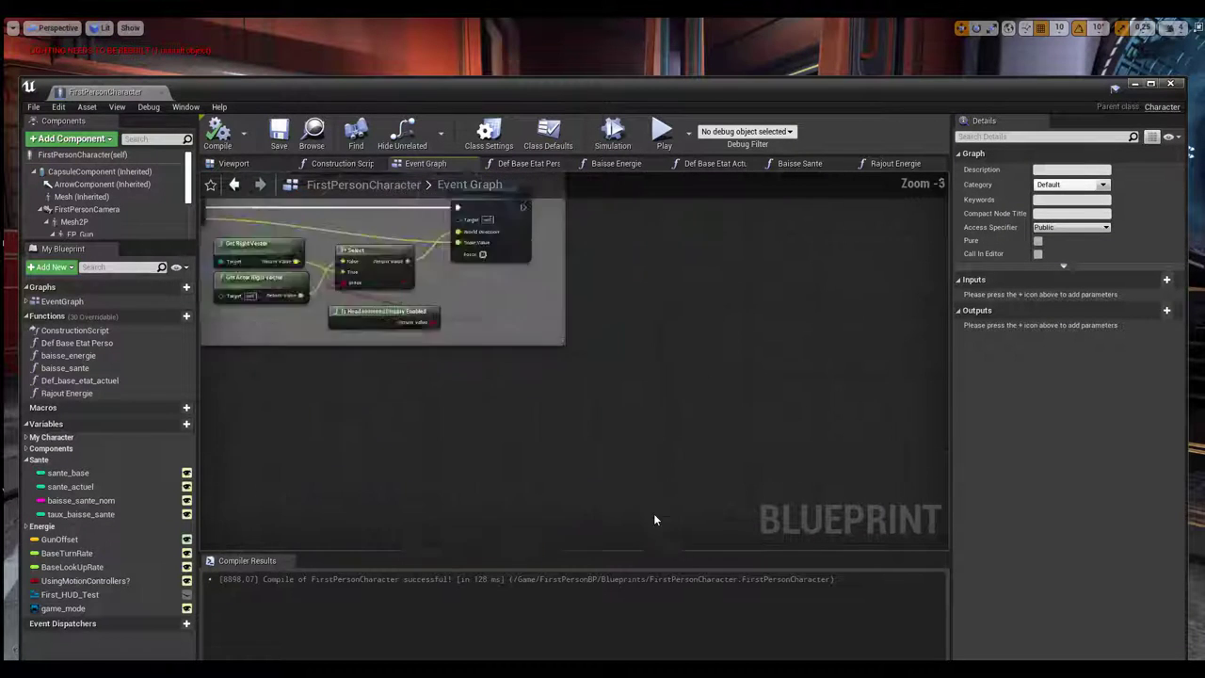
{"action": "scroll", "coordinate": [359, 337], "scroll_direction": "down", "scroll_amount": 6}
{"action": "scroll", "coordinate": [359, 337], "scroll_direction": "down", "scroll_amount": 1}
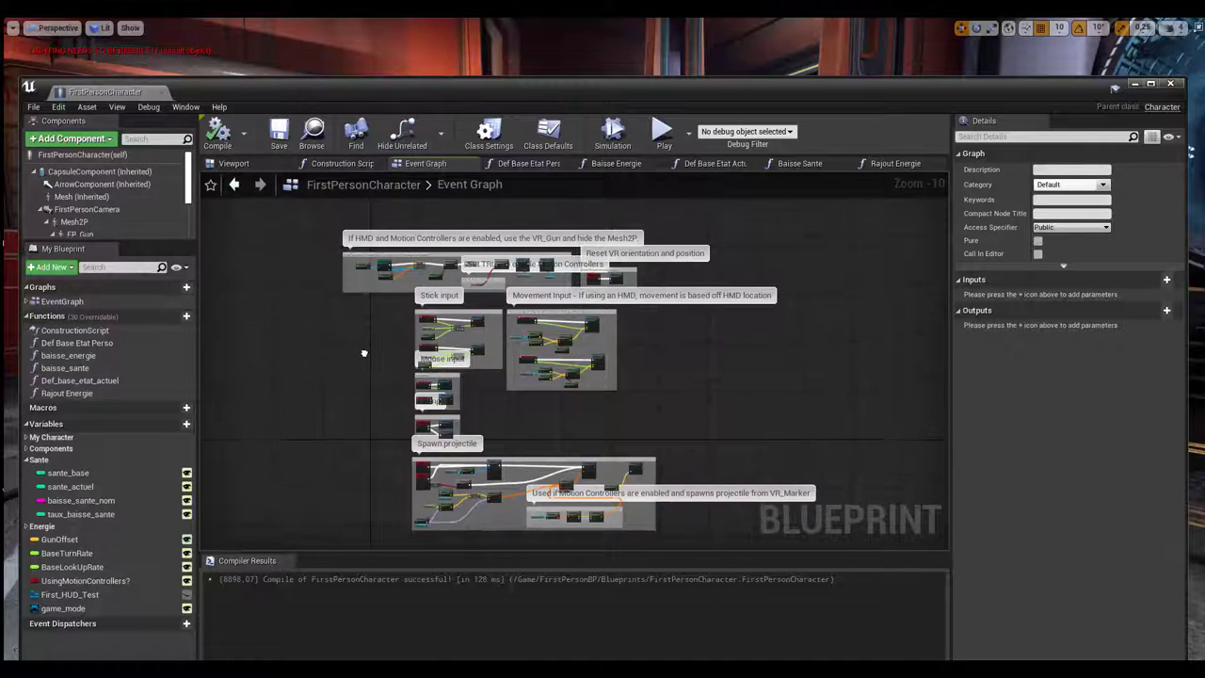
{"action": "scroll", "coordinate": [359, 337], "scroll_direction": "up", "scroll_amount": 3}
{"action": "right_click_drag", "start_coordinate": [367, 235], "coordinate": [376, 365]}
{"action": "scroll", "coordinate": [375, 365], "scroll_direction": "up", "scroll_amount": 4}
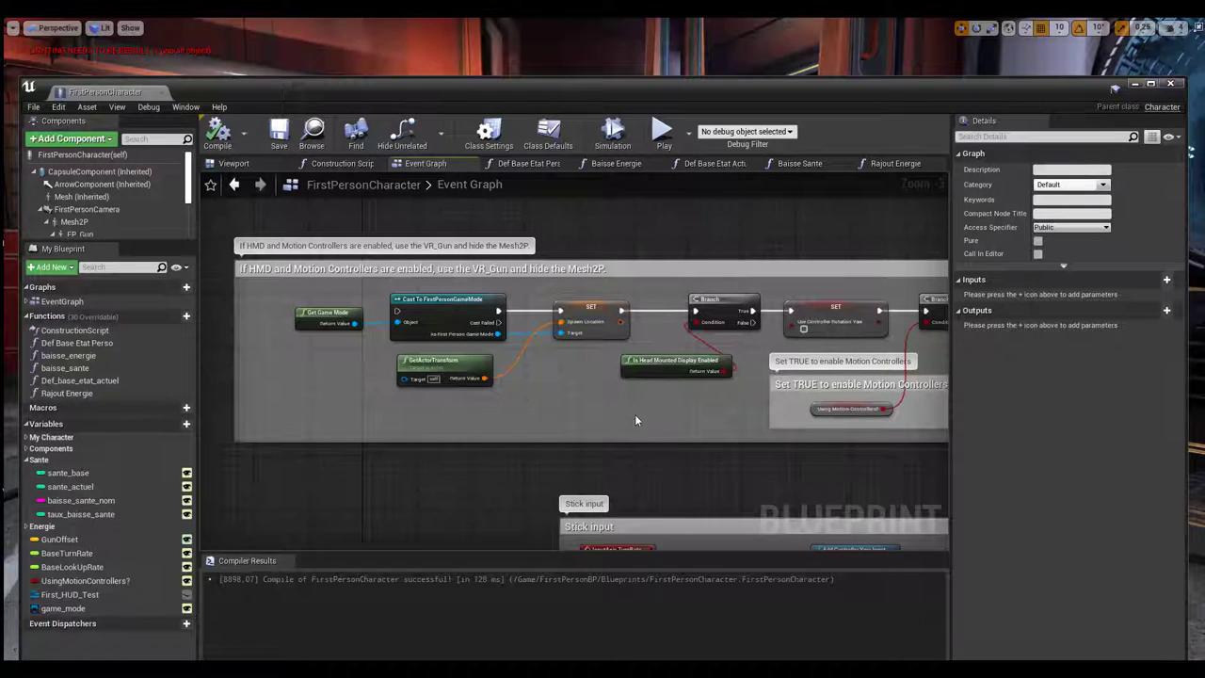
{"action": "right_click_drag", "start_coordinate": [442, 504], "coordinate": [425, 312]}
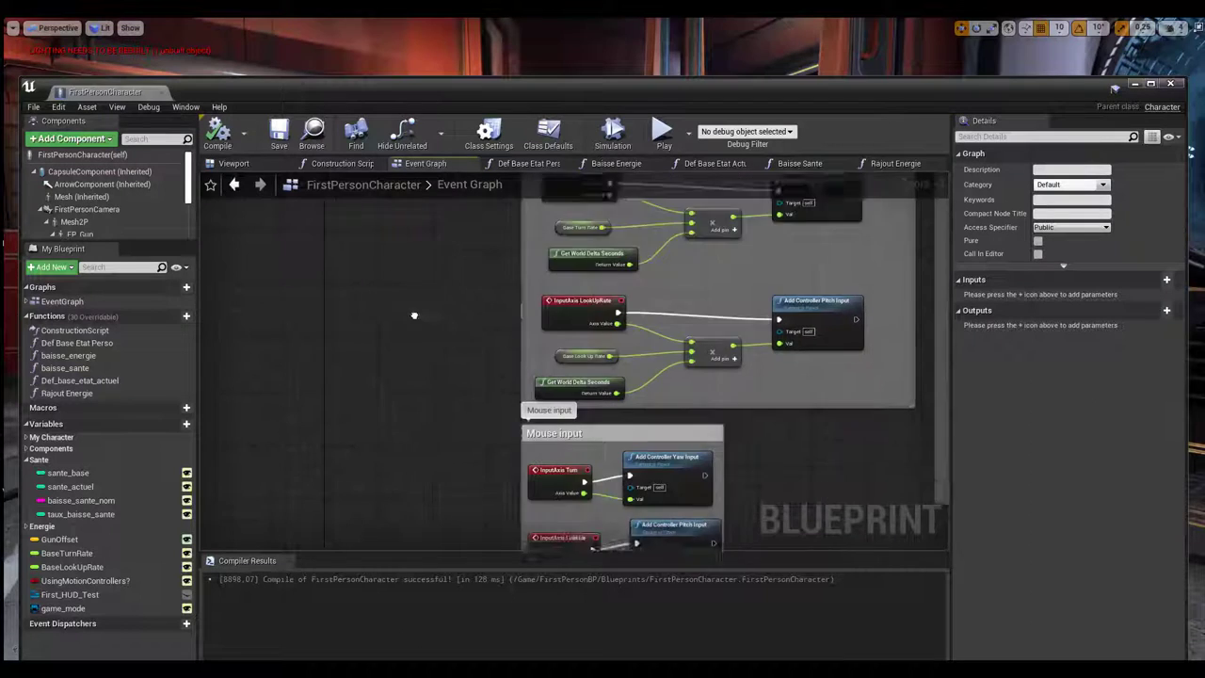
{"action": "mouse_move", "coordinate": [443, 527]}
{"action": "right_mouse_down"}
{"action": "mouse_move", "coordinate": [438, 388]}
{"action": "mouse_move", "coordinate": [397, 219]}
{"action": "right_mouse_up"}
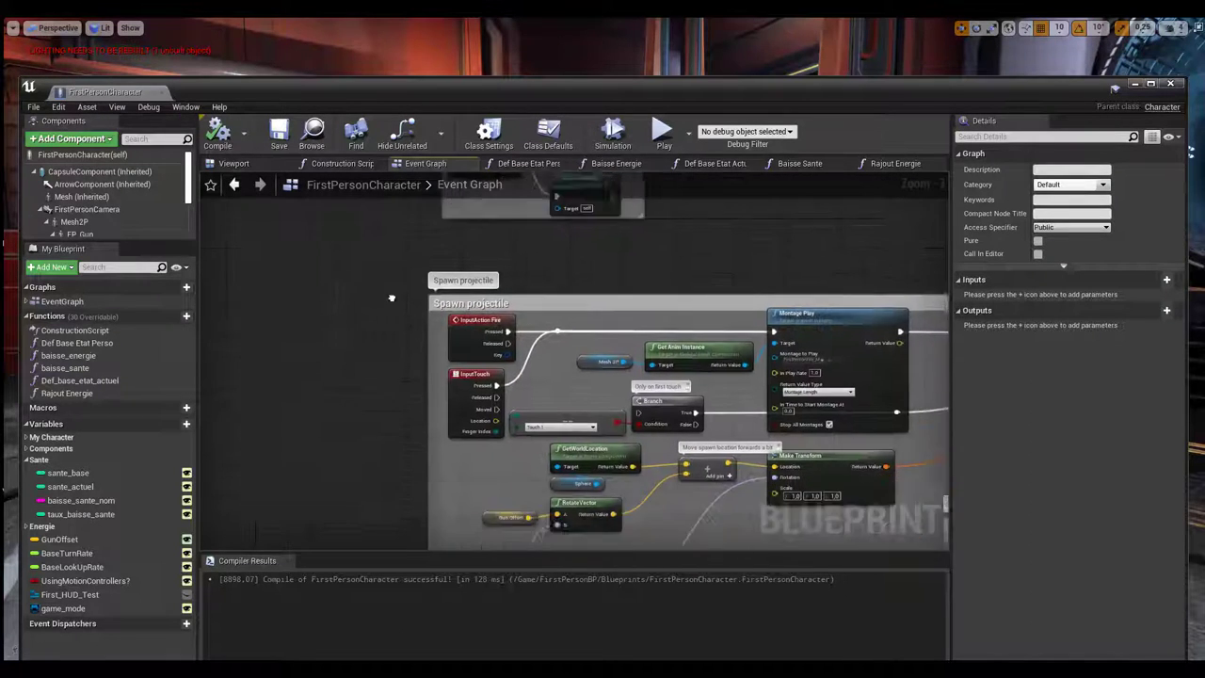
{"action": "right_click_drag", "start_coordinate": [352, 375], "coordinate": [386, 256]}
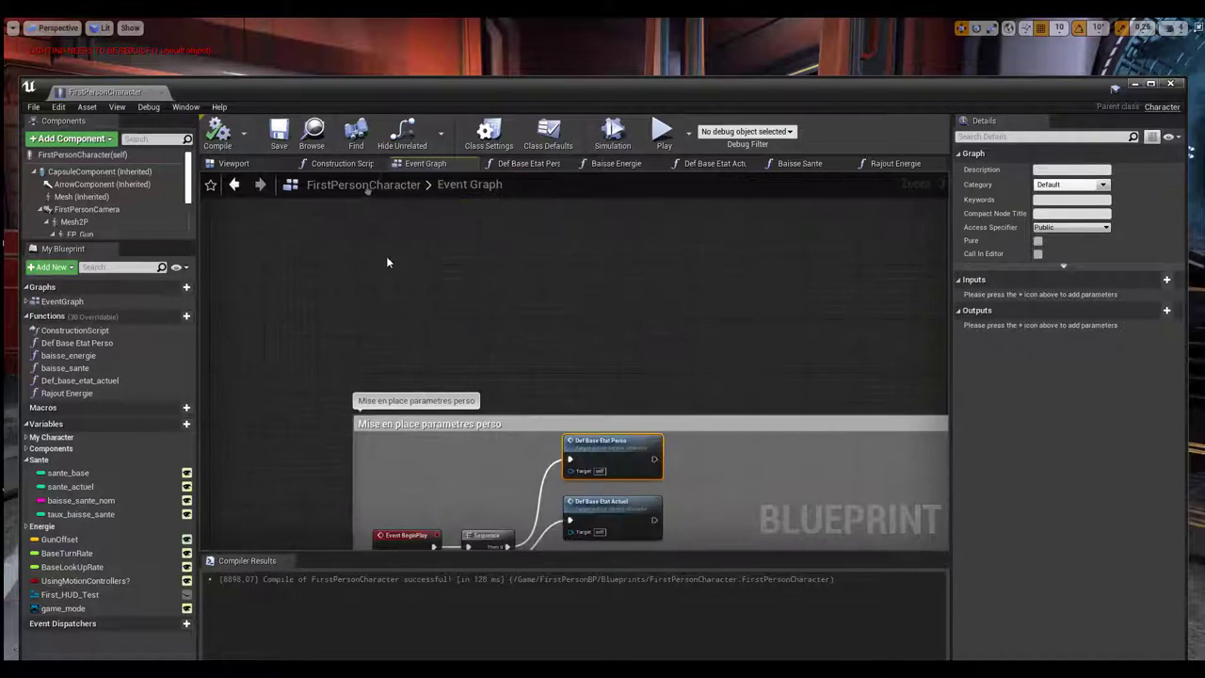
{"action": "right_click_drag", "start_coordinate": [263, 532], "coordinate": [264, 365]}
{"action": "scroll", "coordinate": [266, 360], "scroll_direction": "up", "scroll_amount": 2}
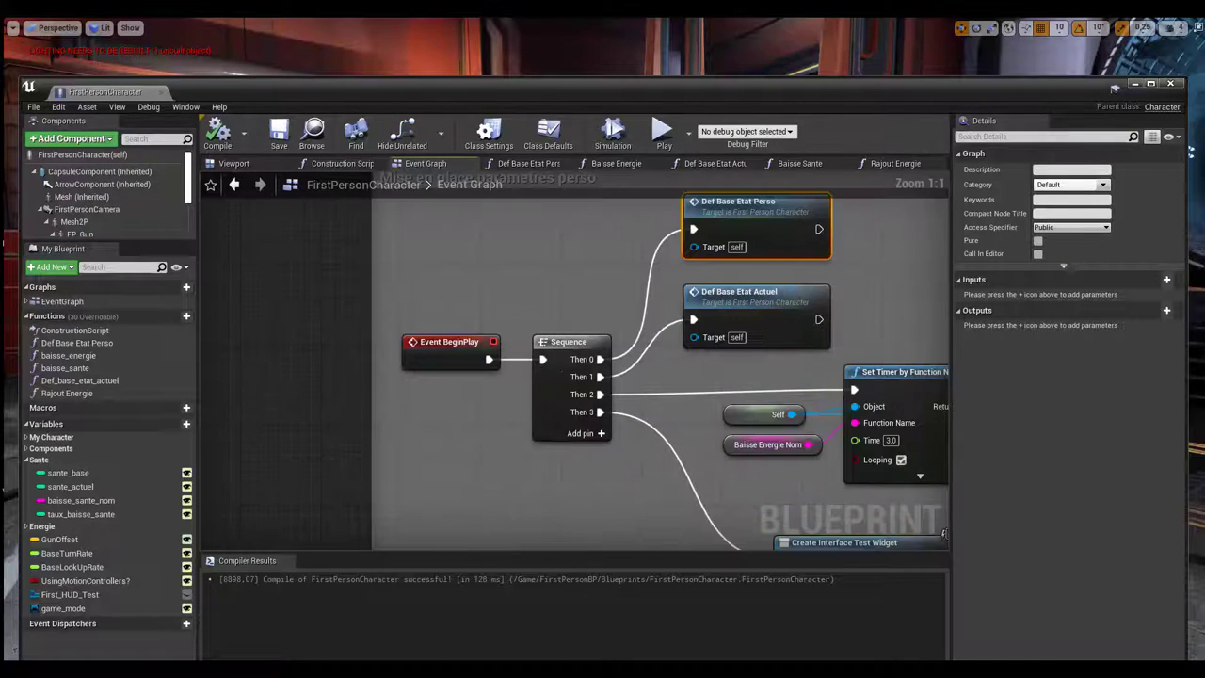
{"action": "right_click_drag", "start_coordinate": [426, 406], "coordinate": [332, 387]}
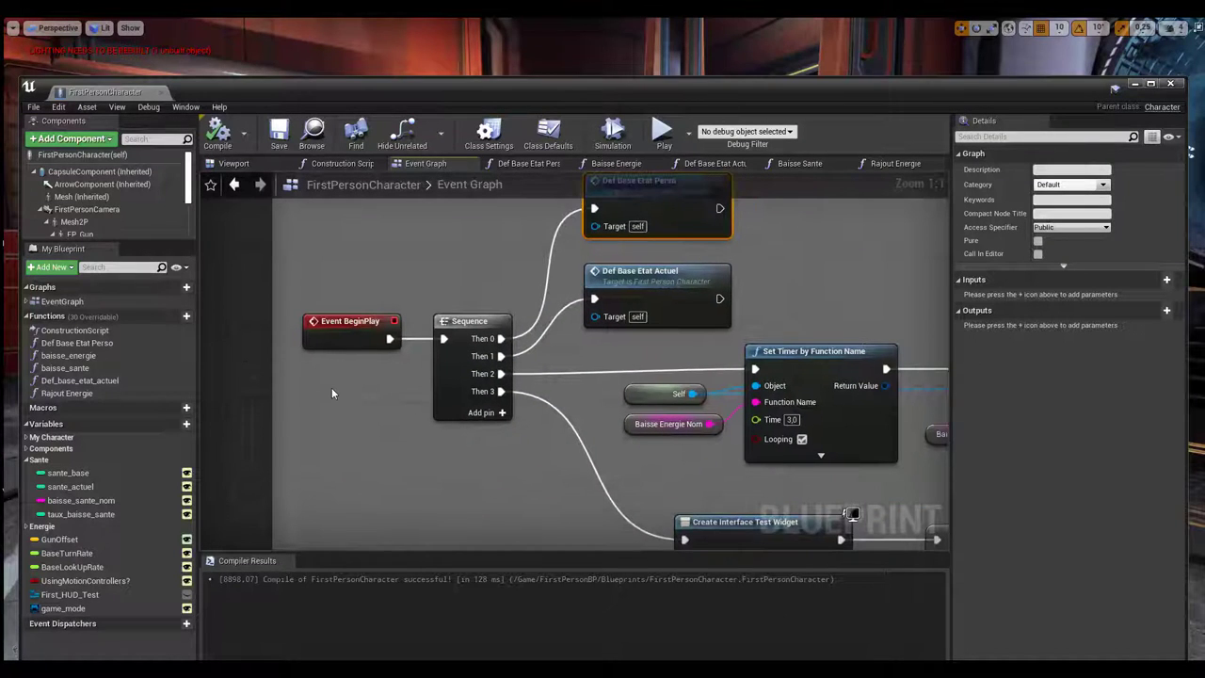
{"action": "left_click", "coordinate": [345, 325]}
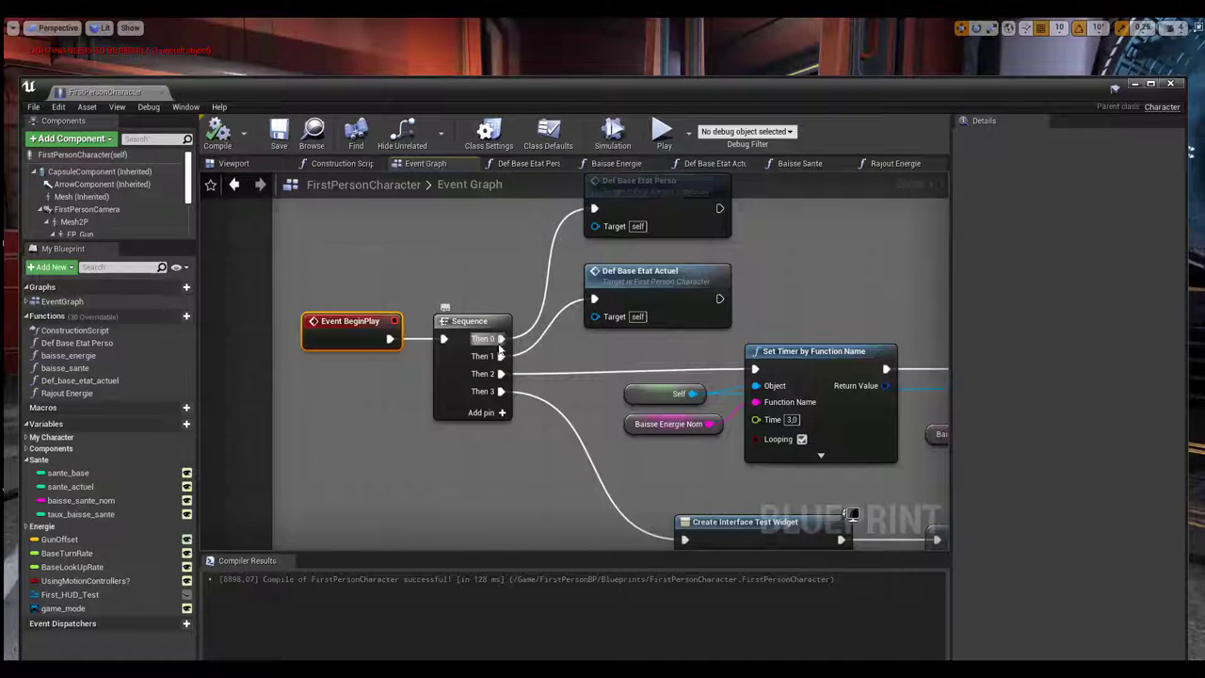
{"action": "scroll", "coordinate": [500, 488], "scroll_direction": "down", "scroll_amount": 2}
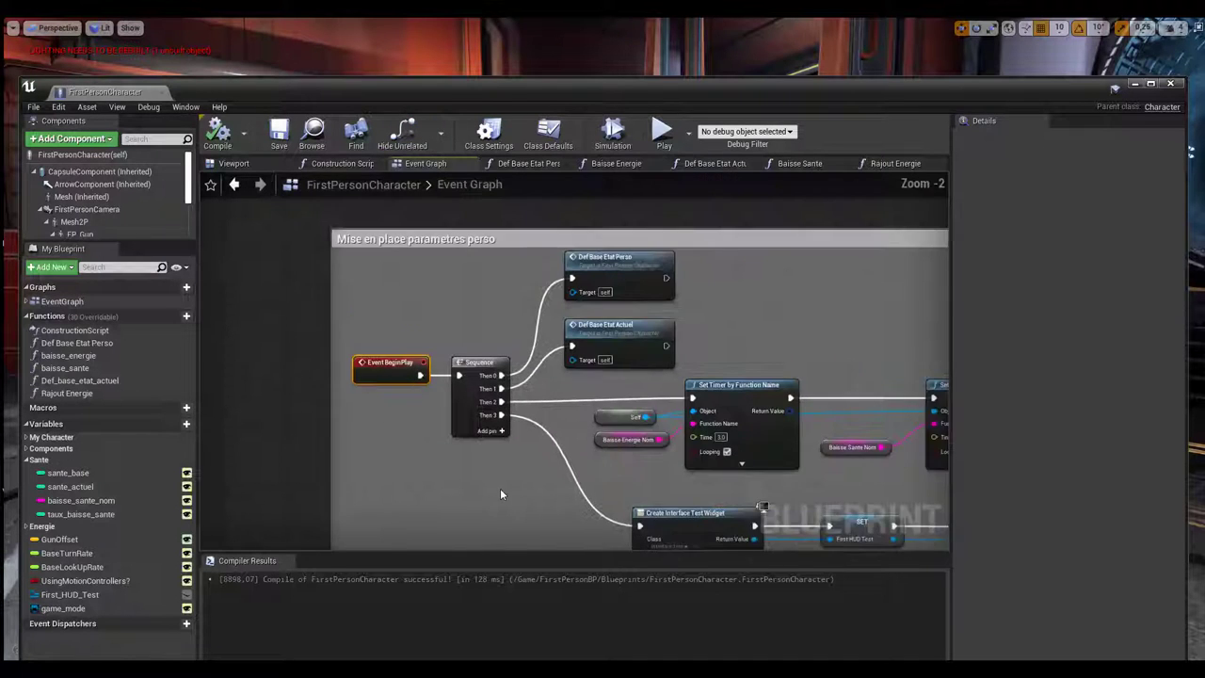
{"action": "right_click_drag", "start_coordinate": [500, 488], "coordinate": [394, 458]}
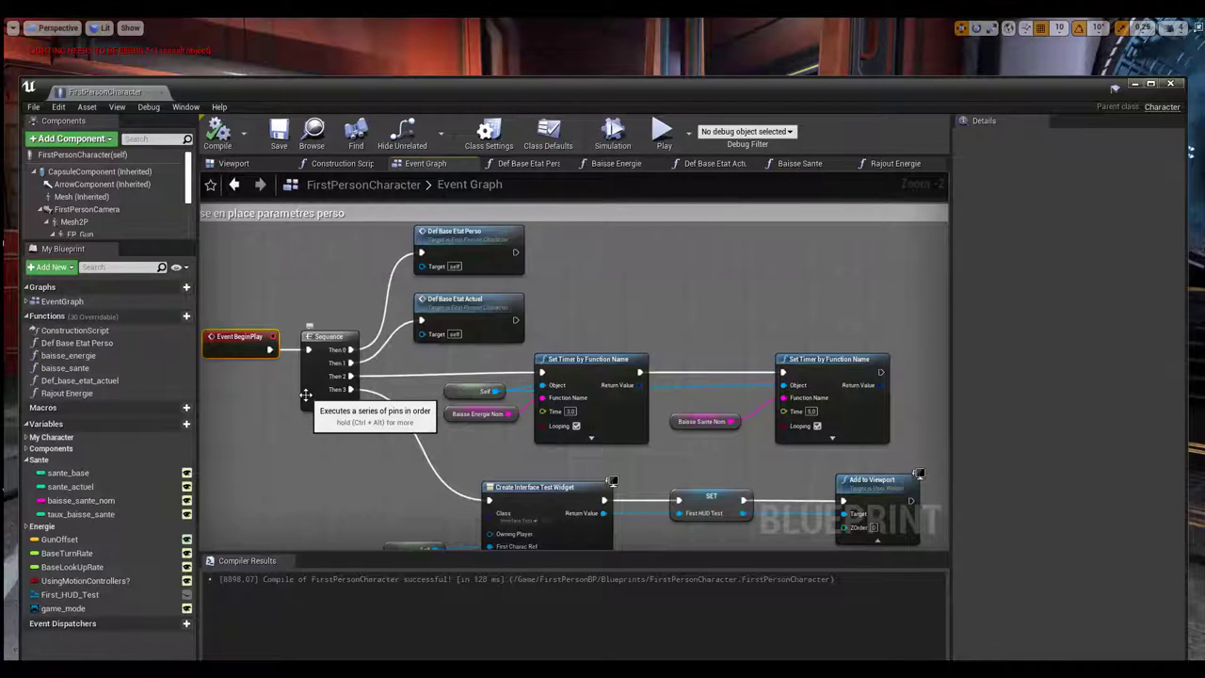
{"action": "scroll", "coordinate": [316, 455], "scroll_direction": "up", "scroll_amount": 2}
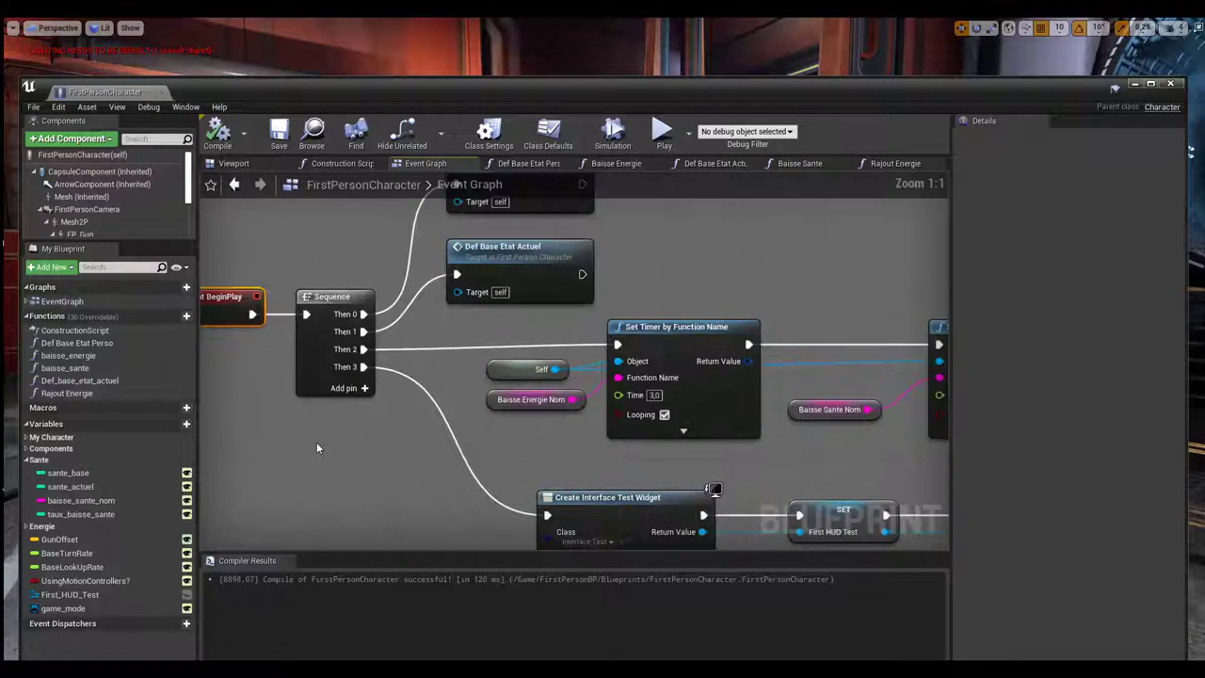
{"action": "right_click_drag", "start_coordinate": [316, 442], "coordinate": [392, 484]}
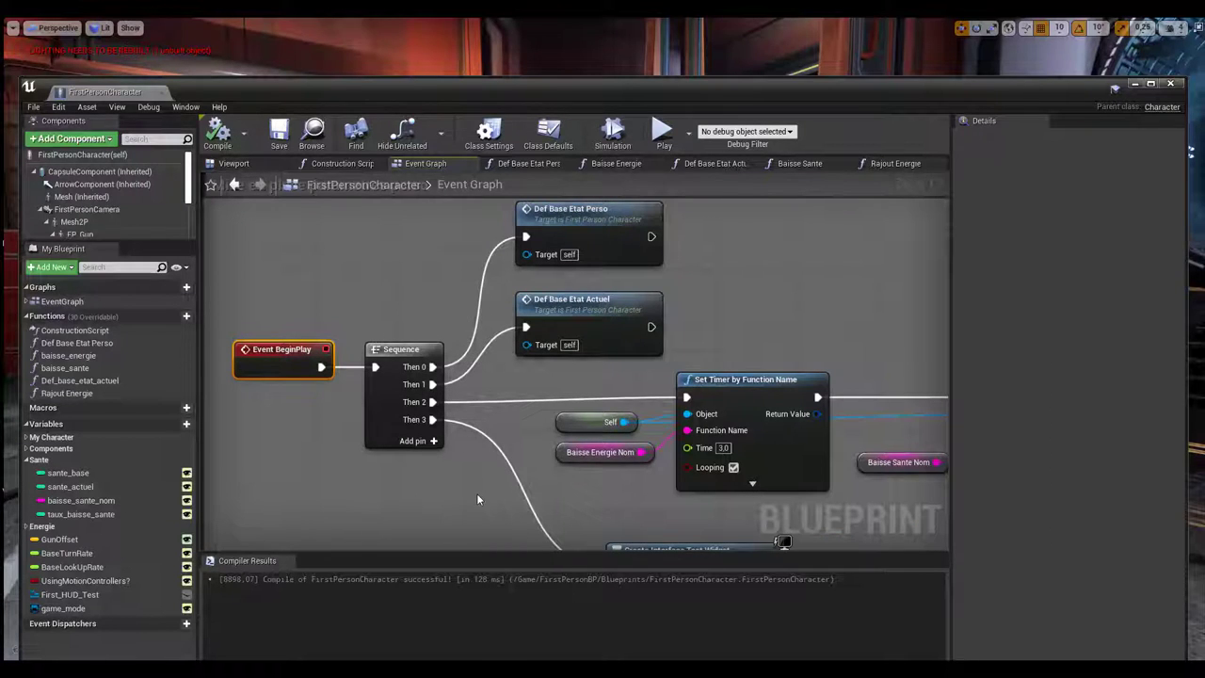
{"action": "right_click_drag", "start_coordinate": [477, 499], "coordinate": [373, 525]}
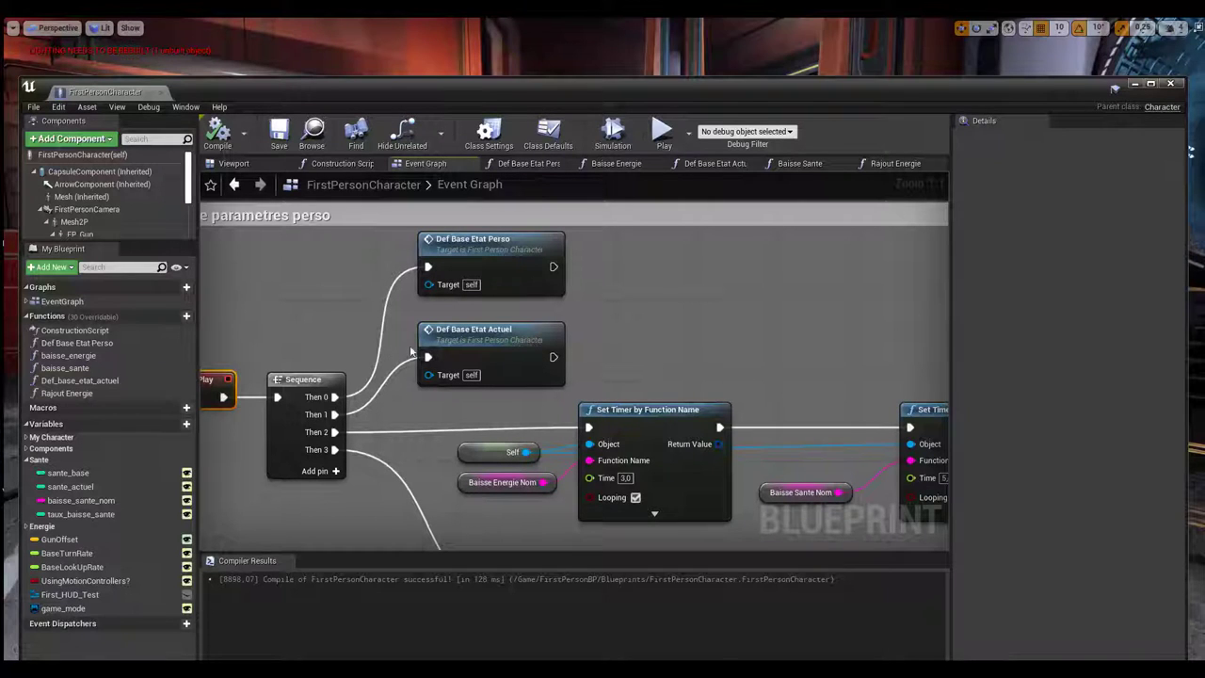
{"action": "left_click", "coordinate": [465, 243]}
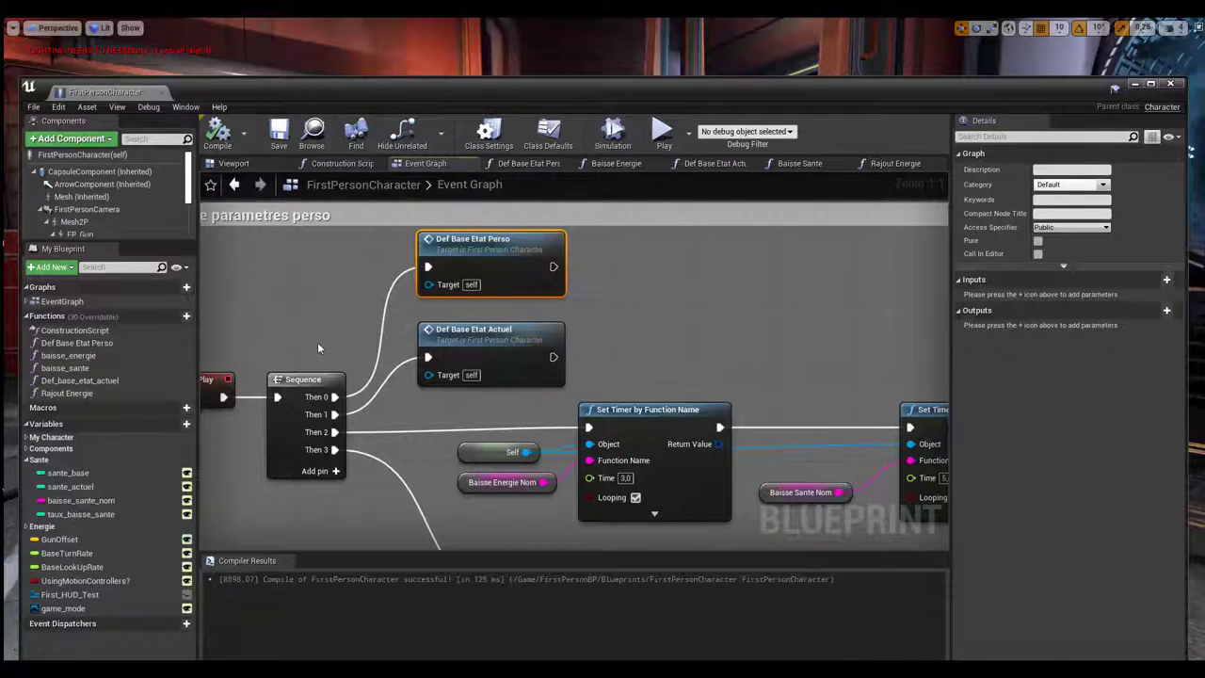
{"action": "mouse_move", "coordinate": [318, 342]}
{"action": "right_mouse_down"}
{"action": "mouse_move", "coordinate": [401, 326]}
{"action": "mouse_move", "coordinate": [373, 328]}
{"action": "right_mouse_up"}
{"action": "scroll", "coordinate": [401, 327], "scroll_direction": "down", "scroll_amount": 2}
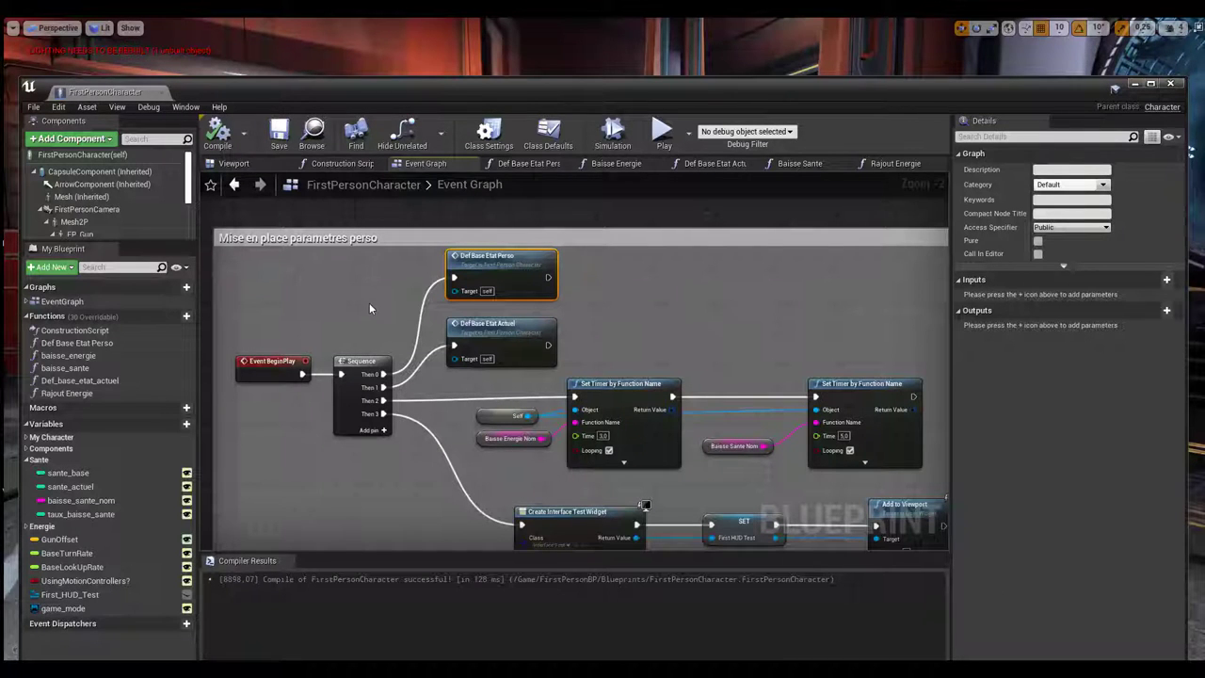
{"action": "scroll", "coordinate": [396, 297], "scroll_direction": "up", "scroll_amount": 1}
{"action": "scroll", "coordinate": [439, 282], "scroll_direction": "up", "scroll_amount": 1}
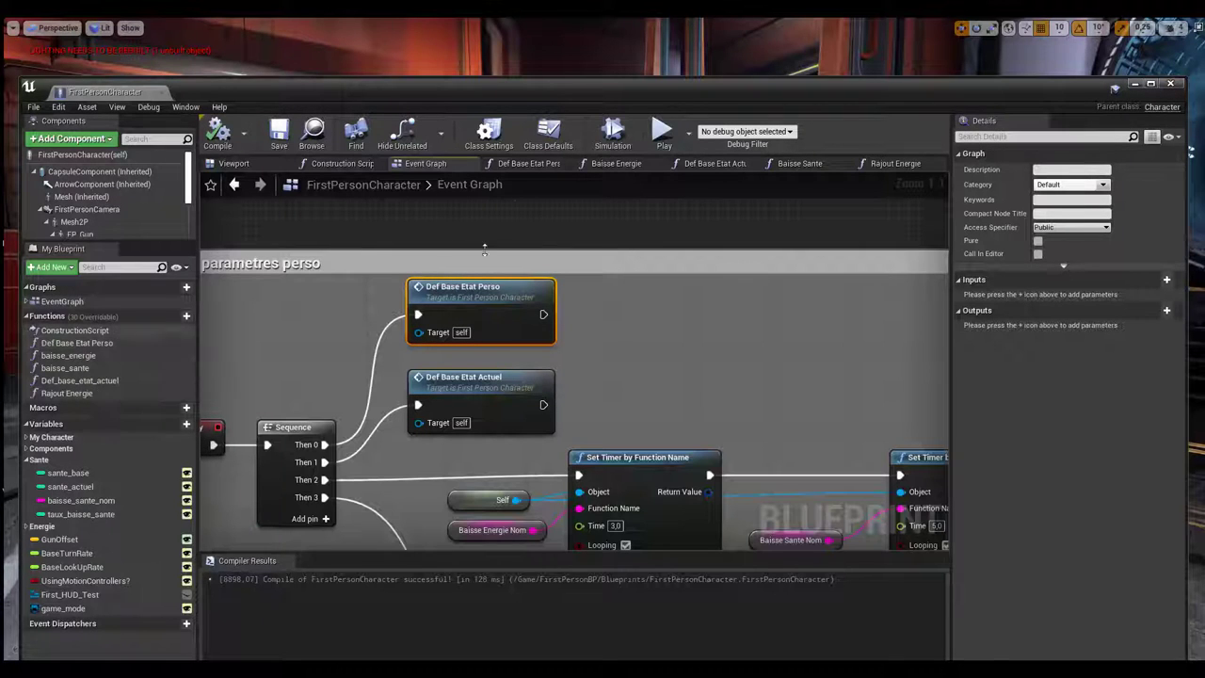
{"action": "left_click", "coordinate": [519, 164]}
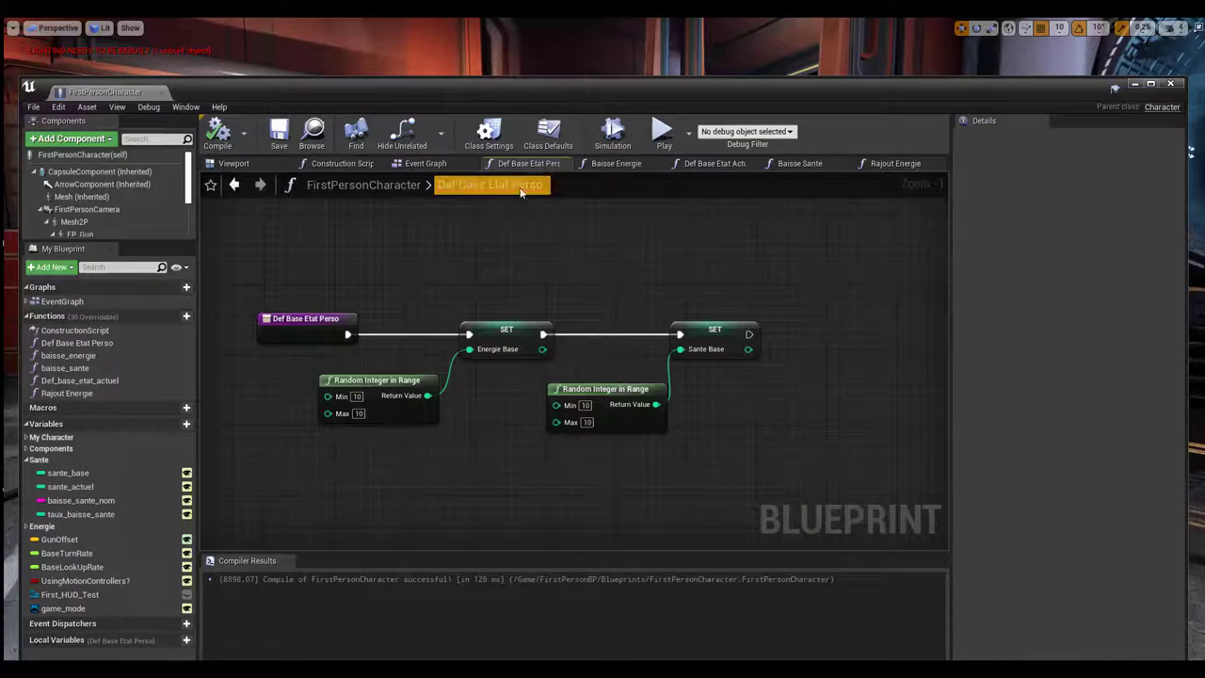
{"action": "left_click", "coordinate": [301, 322]}
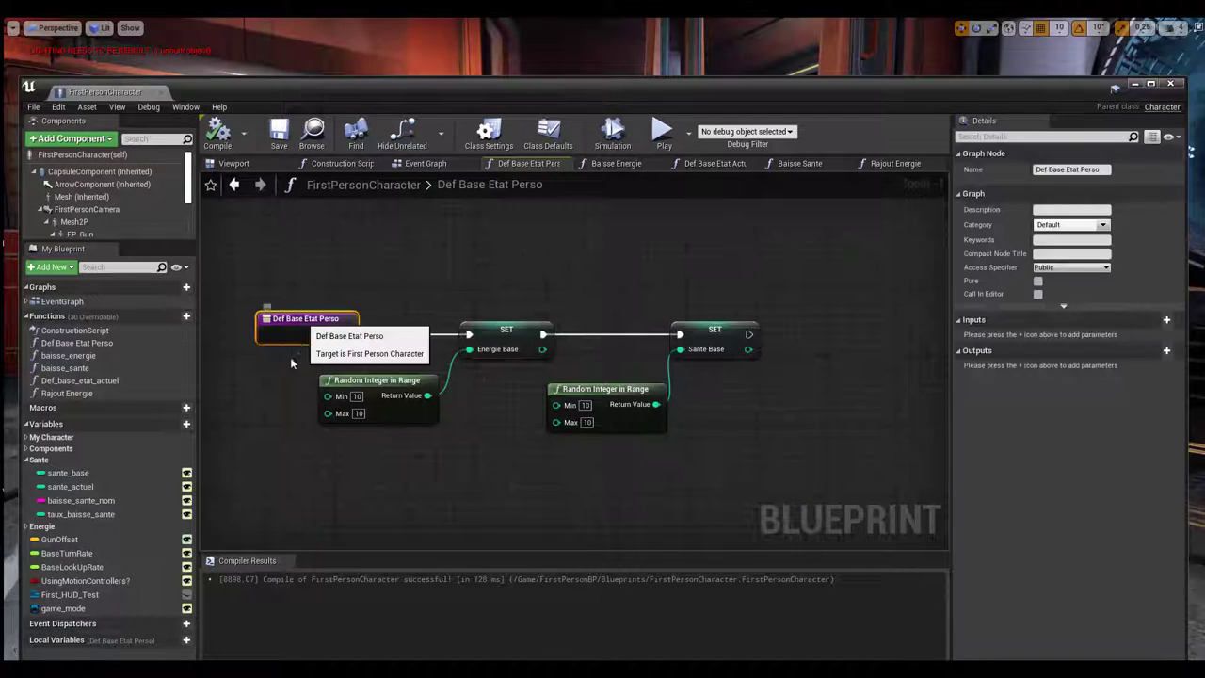
{"action": "scroll", "coordinate": [790, 386], "scroll_direction": "up", "scroll_amount": 1}
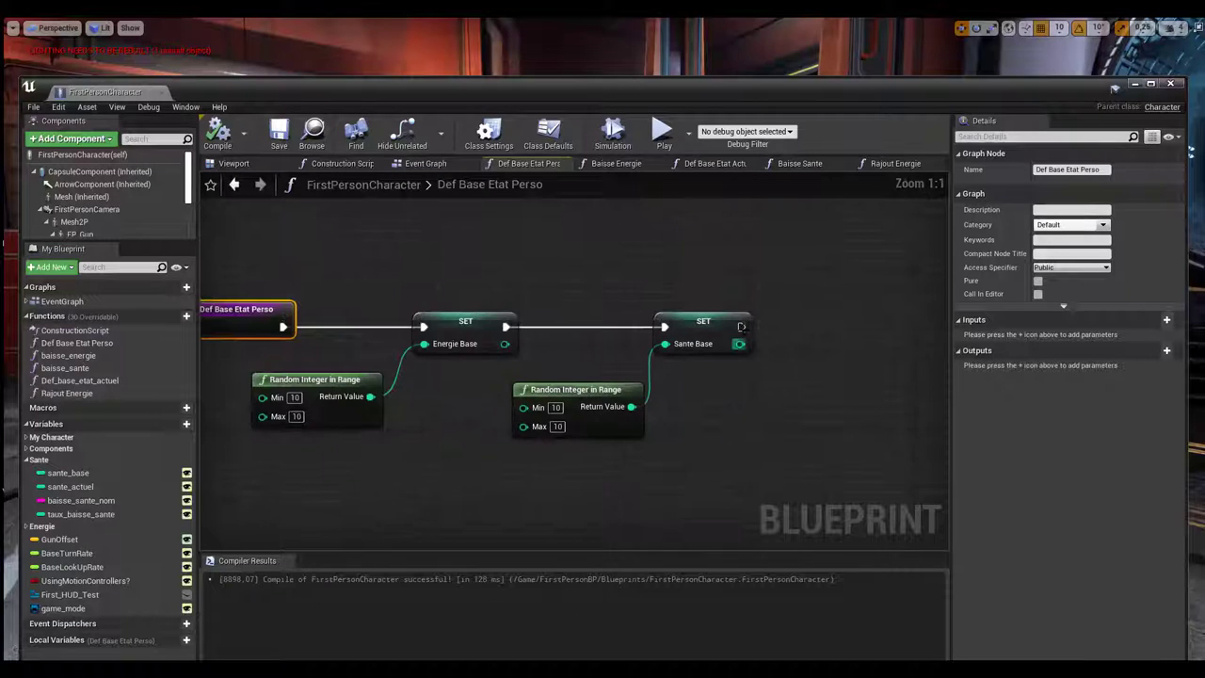
{"action": "right_click_drag", "start_coordinate": [463, 423], "coordinate": [513, 427]}
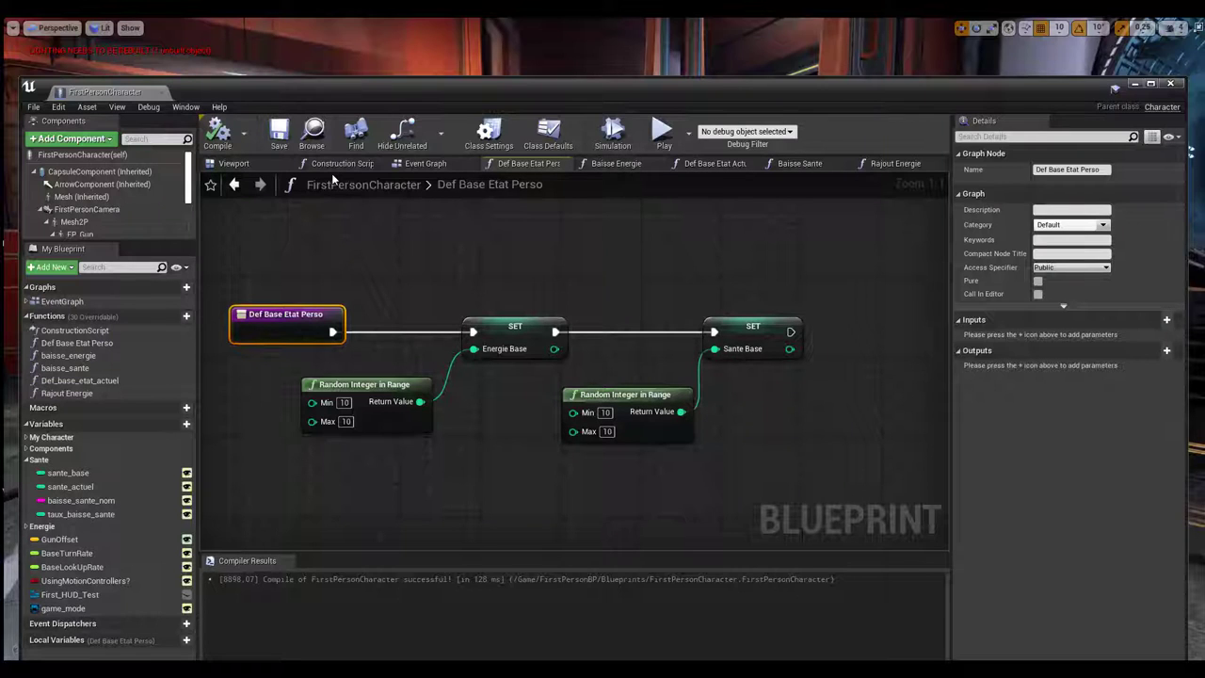
{"action": "left_click", "coordinate": [419, 164]}
{"action": "left_click", "coordinate": [441, 385]}
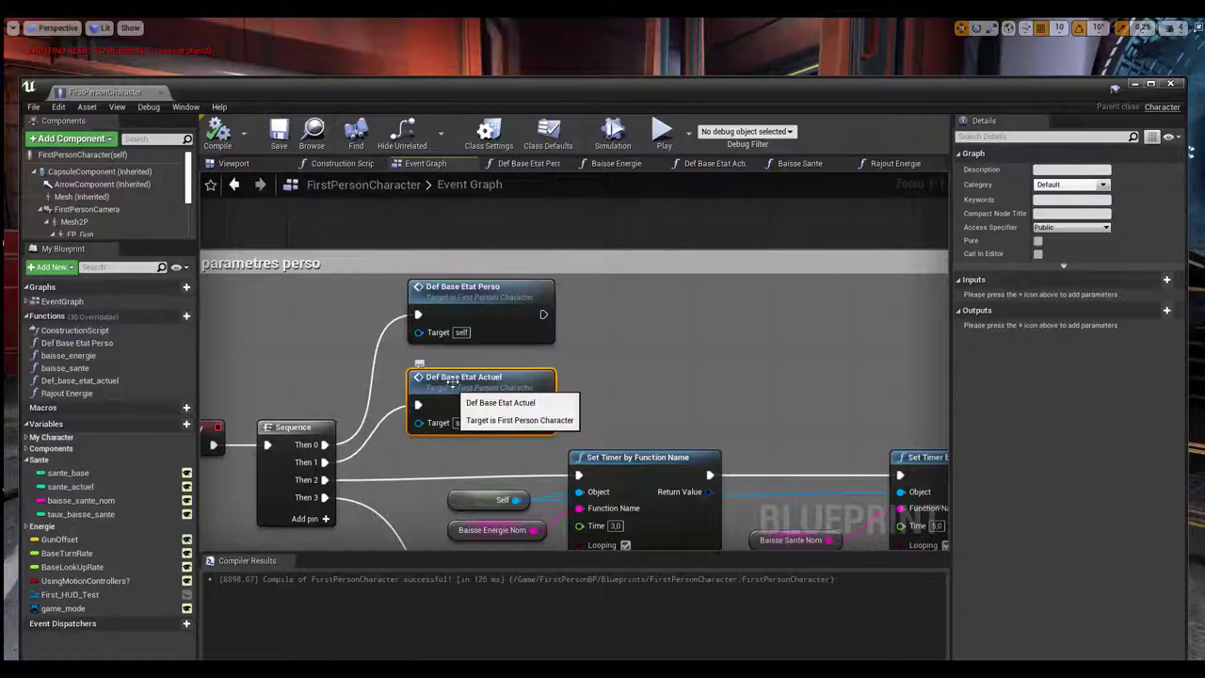
{"action": "left_click", "coordinate": [471, 285]}
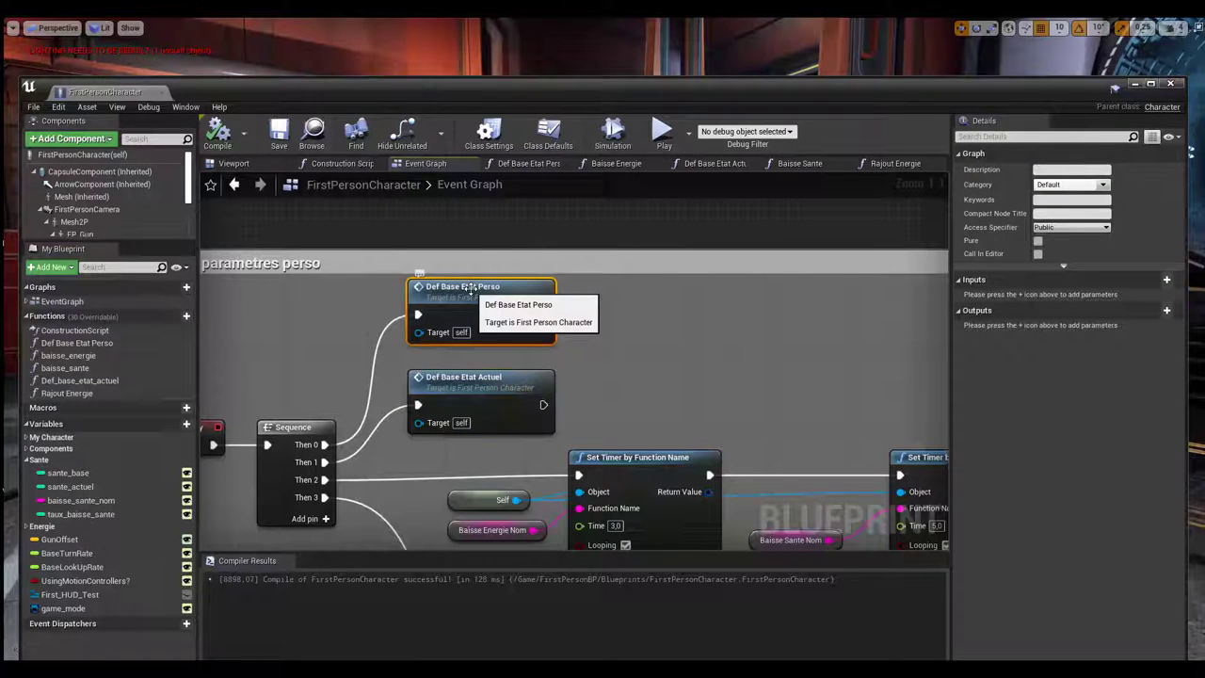
{"action": "left_click", "coordinate": [520, 162]}
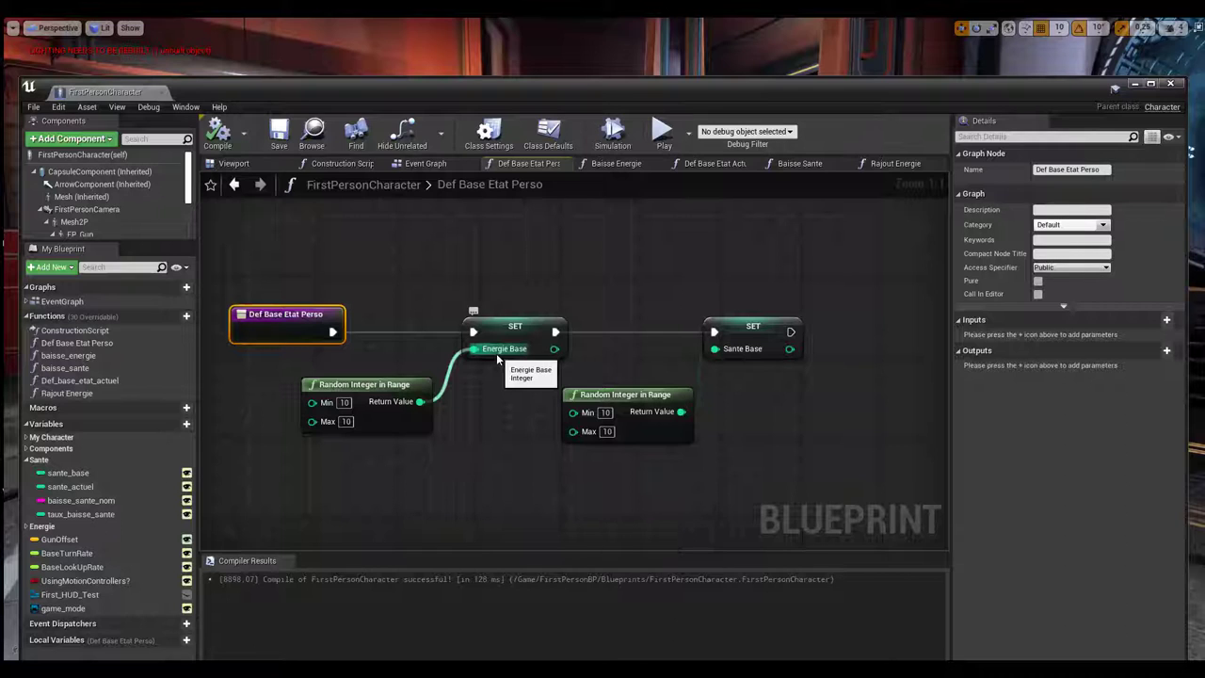
{"action": "left_click_drag", "start_coordinate": [555, 331], "coordinate": [713, 331]}
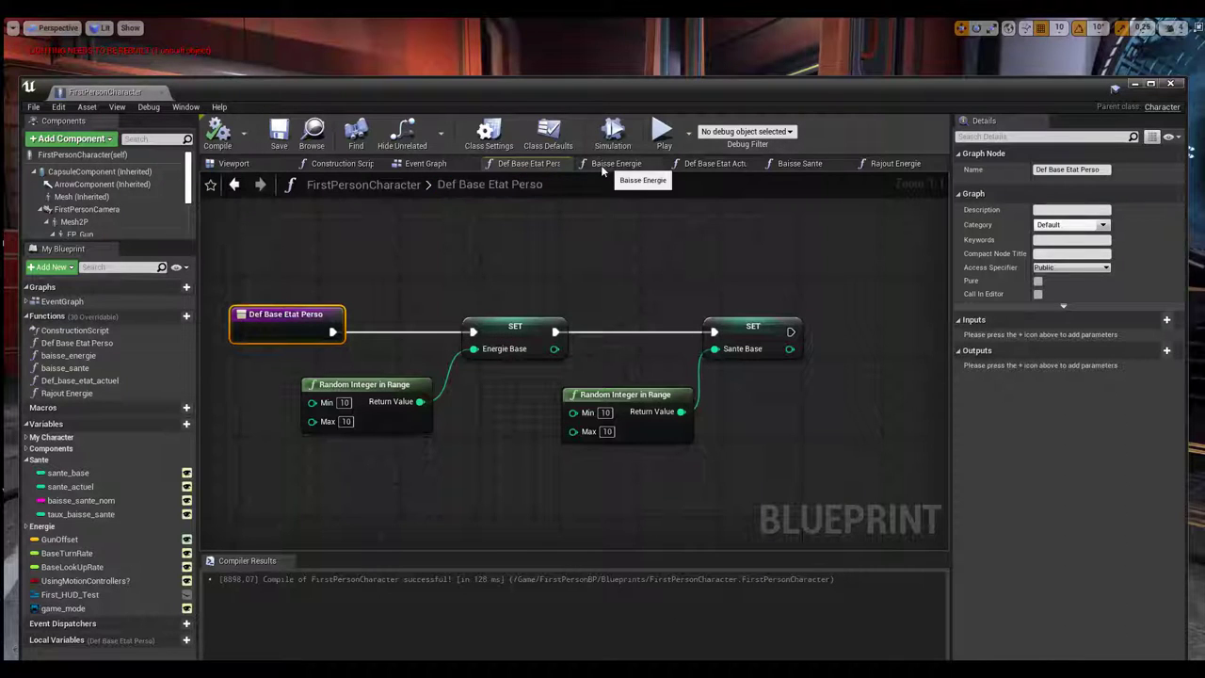
{"action": "left_click", "coordinate": [425, 167]}
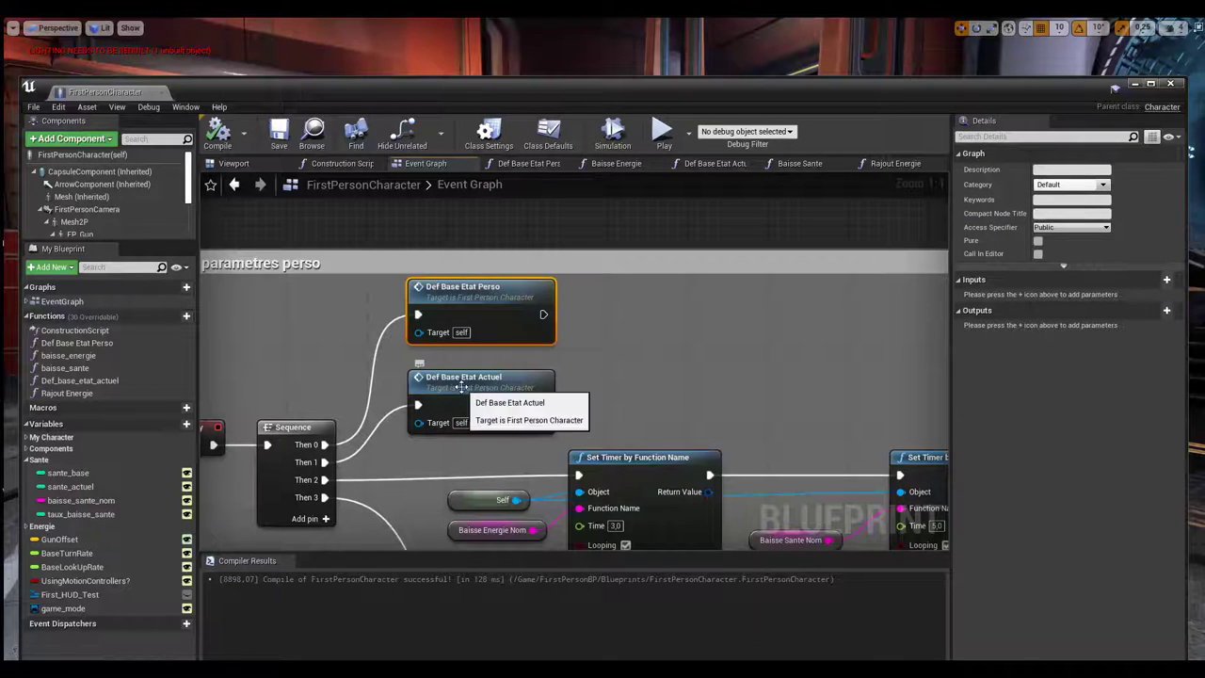
{"action": "left_click", "coordinate": [459, 384]}
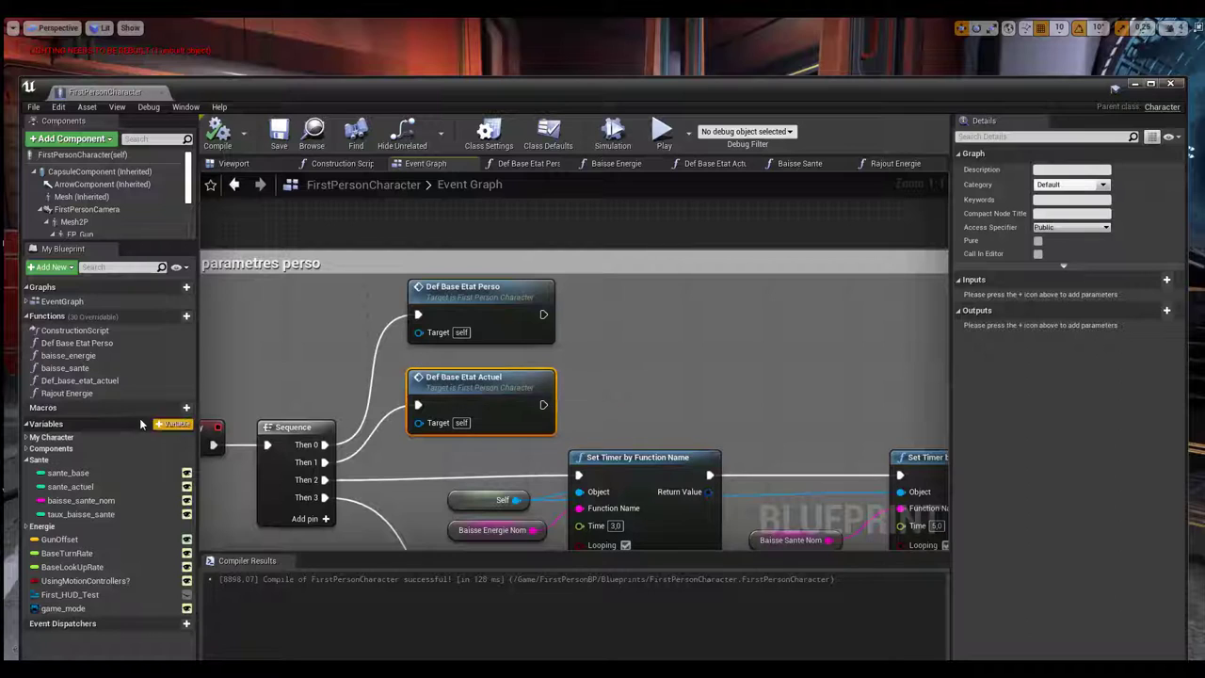
{"action": "left_click", "coordinate": [75, 381]}
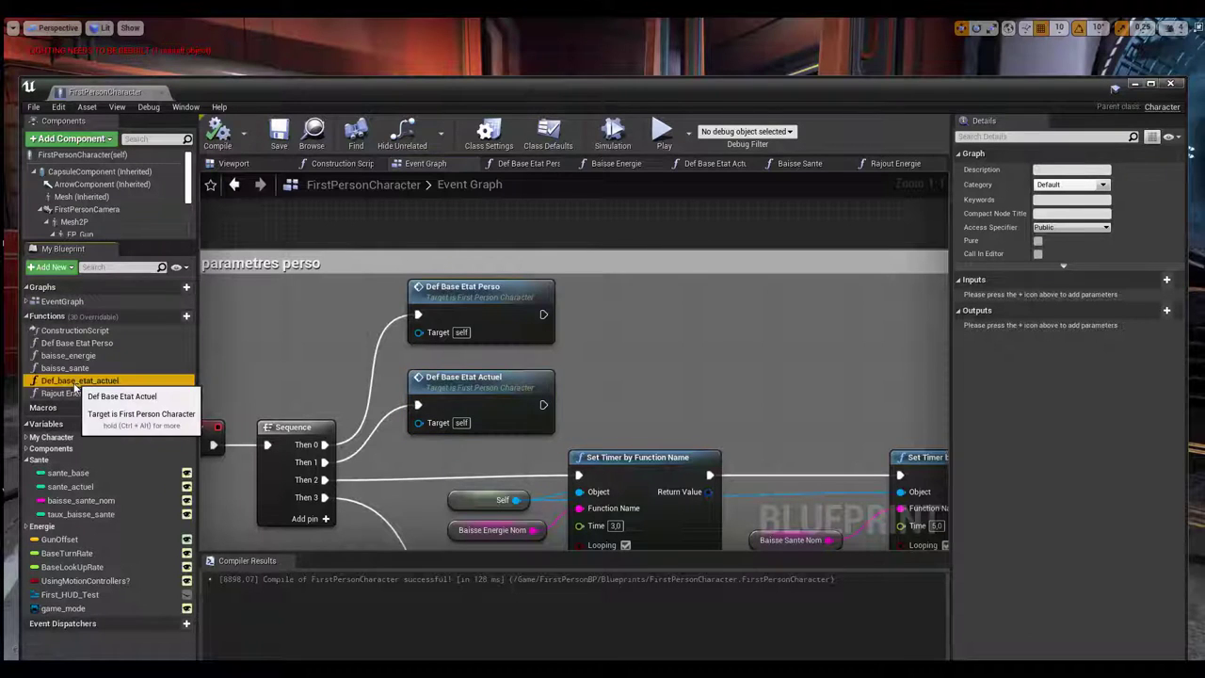
{"action": "double_click", "coordinate": [75, 381]}
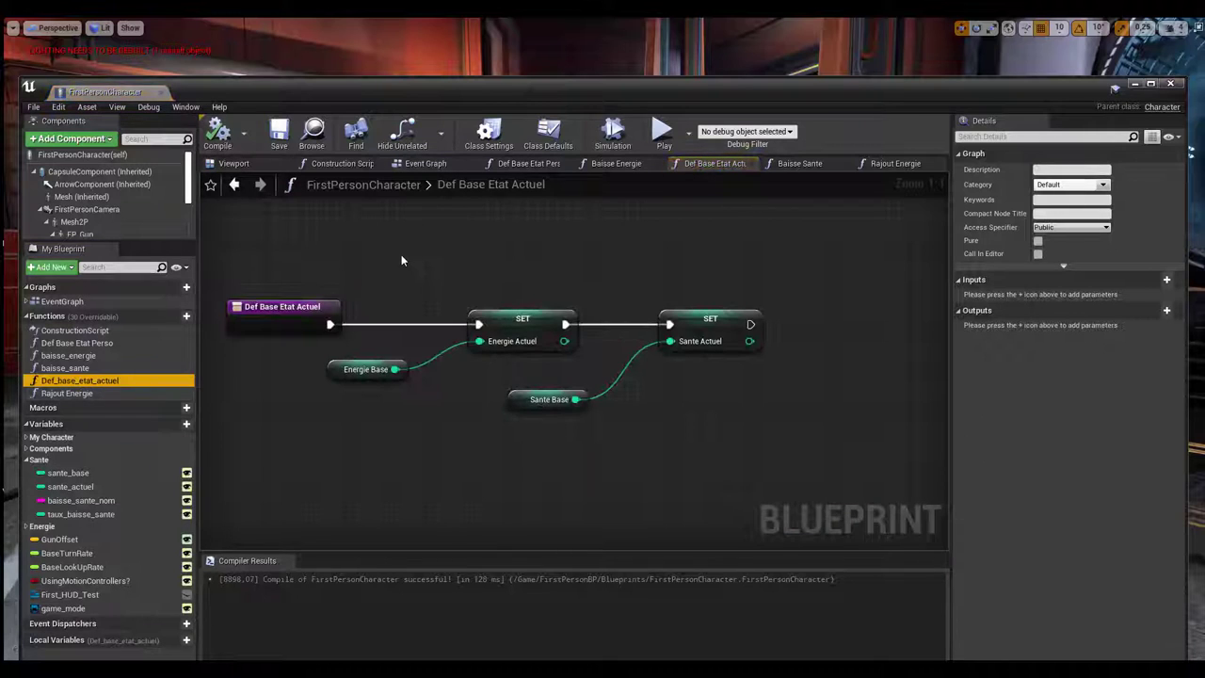
{"action": "right_click_drag", "start_coordinate": [401, 254], "coordinate": [475, 263]}
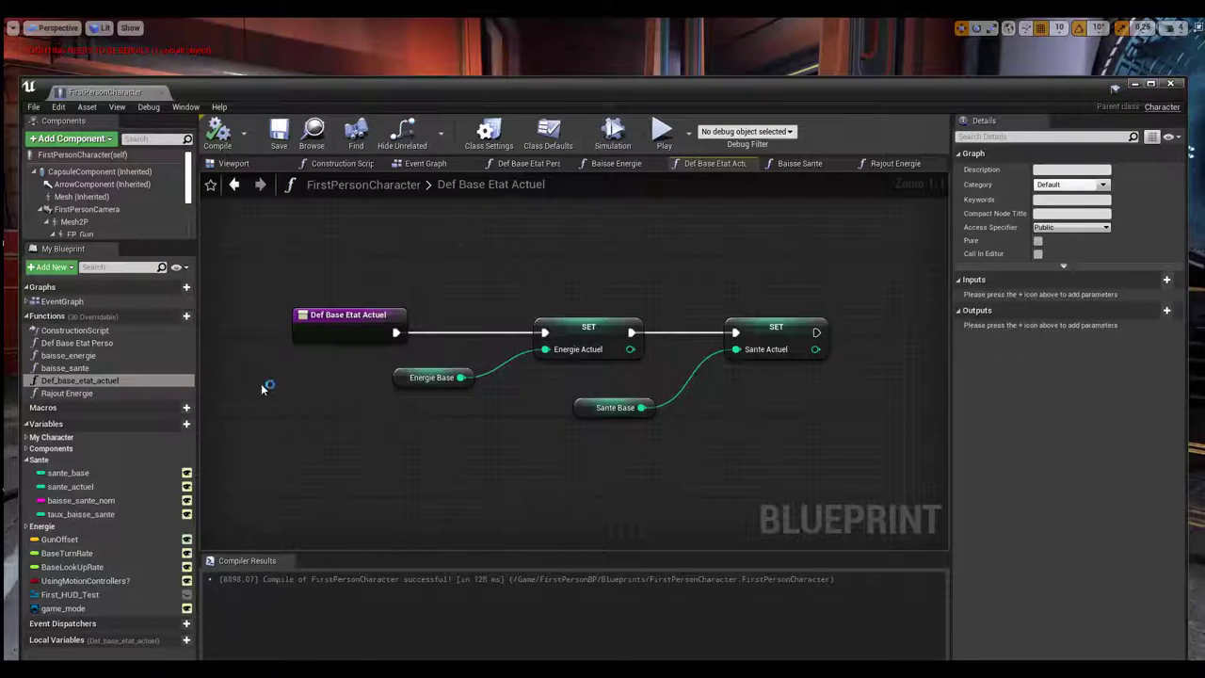
Step: Back in the Event Graph, nudge the Self node slightly left
{"action": "left_click", "coordinate": [419, 162]}
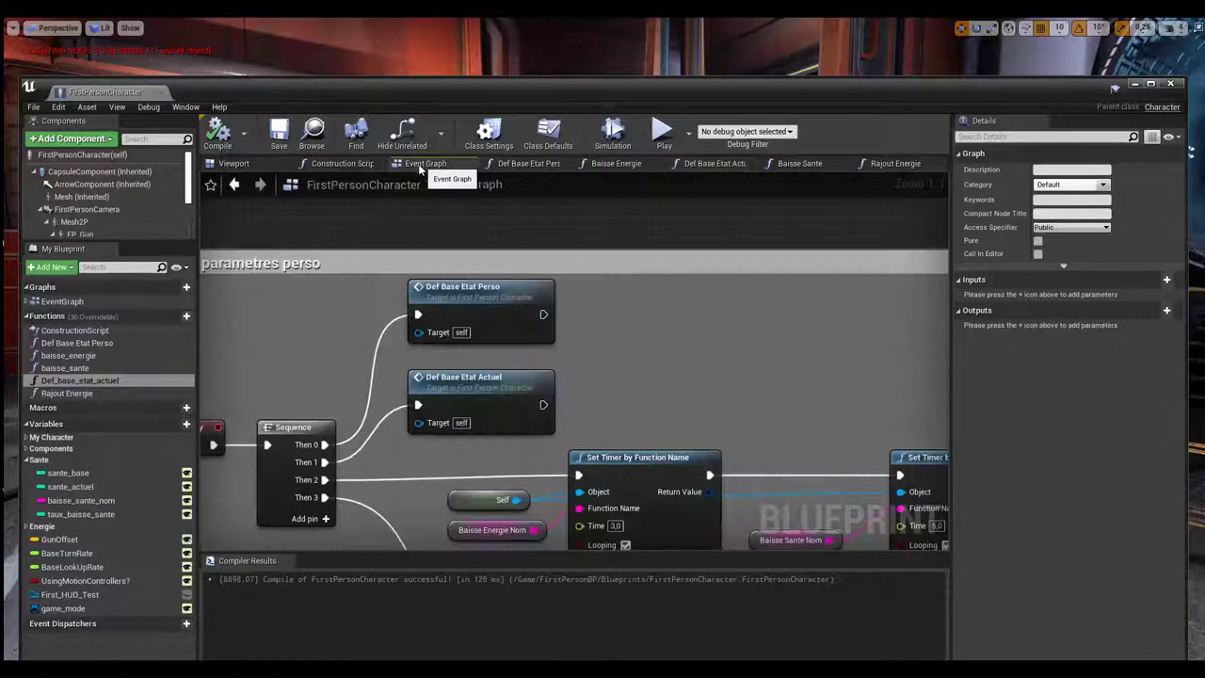
{"action": "right_click_drag", "start_coordinate": [598, 374], "coordinate": [622, 283]}
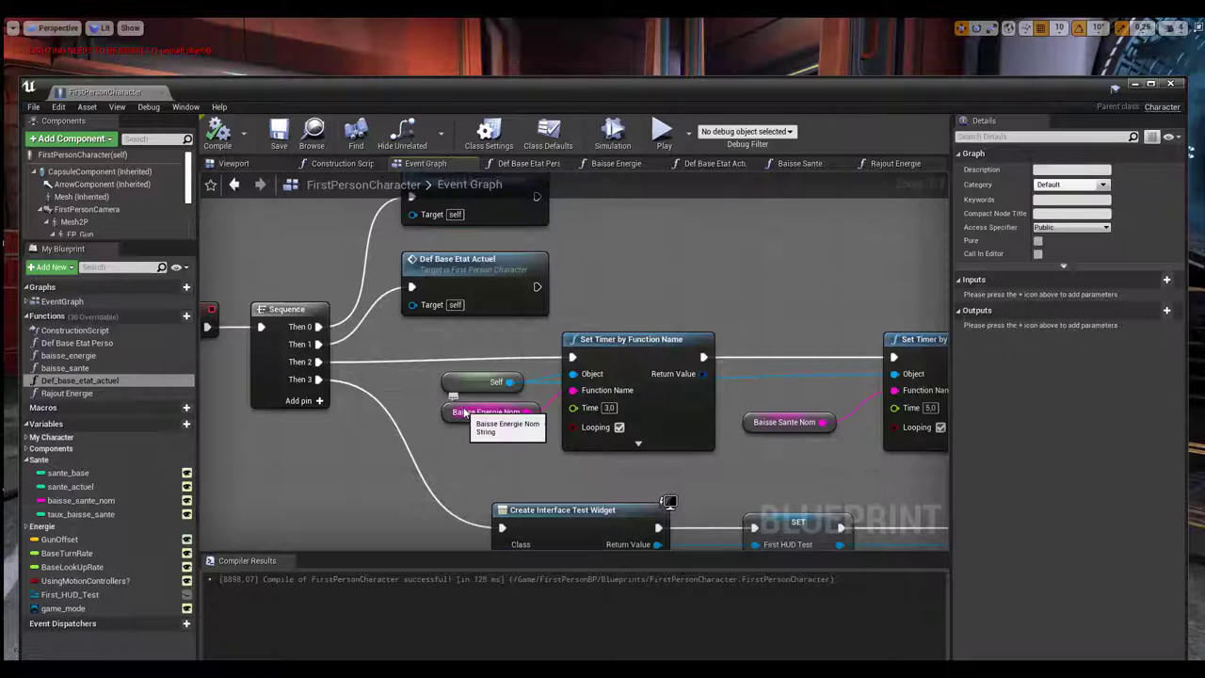
{"action": "scroll", "coordinate": [486, 419], "scroll_direction": "up", "scroll_amount": 1}
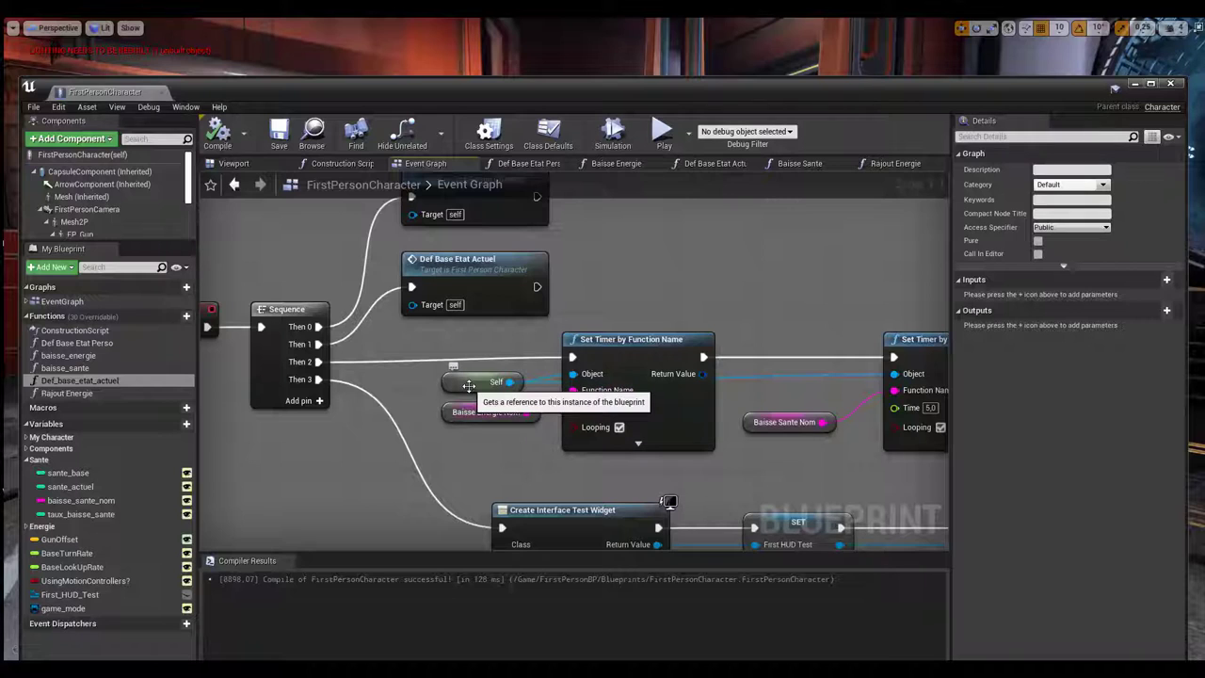
{"action": "left_click_drag", "start_coordinate": [468, 385], "coordinate": [457, 385]}
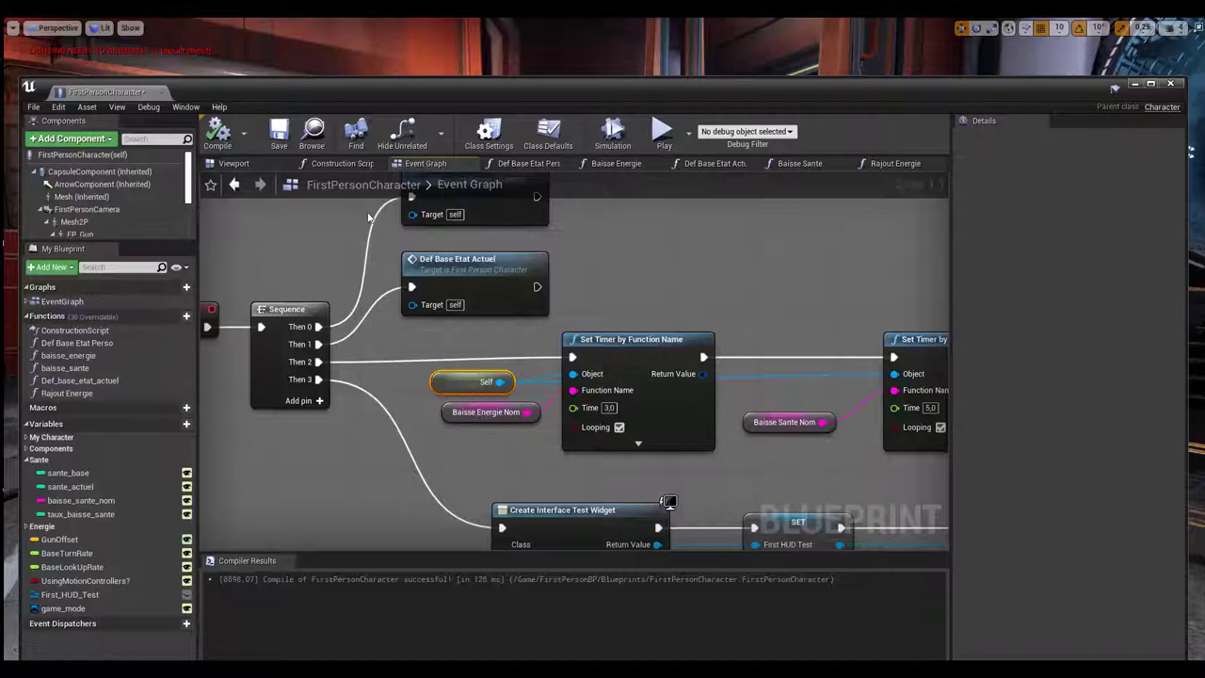
Step: Move Baisse Energie Nom below Self and pull a wire from the energy timer's Function Name pin
{"action": "left_click", "coordinate": [619, 341]}
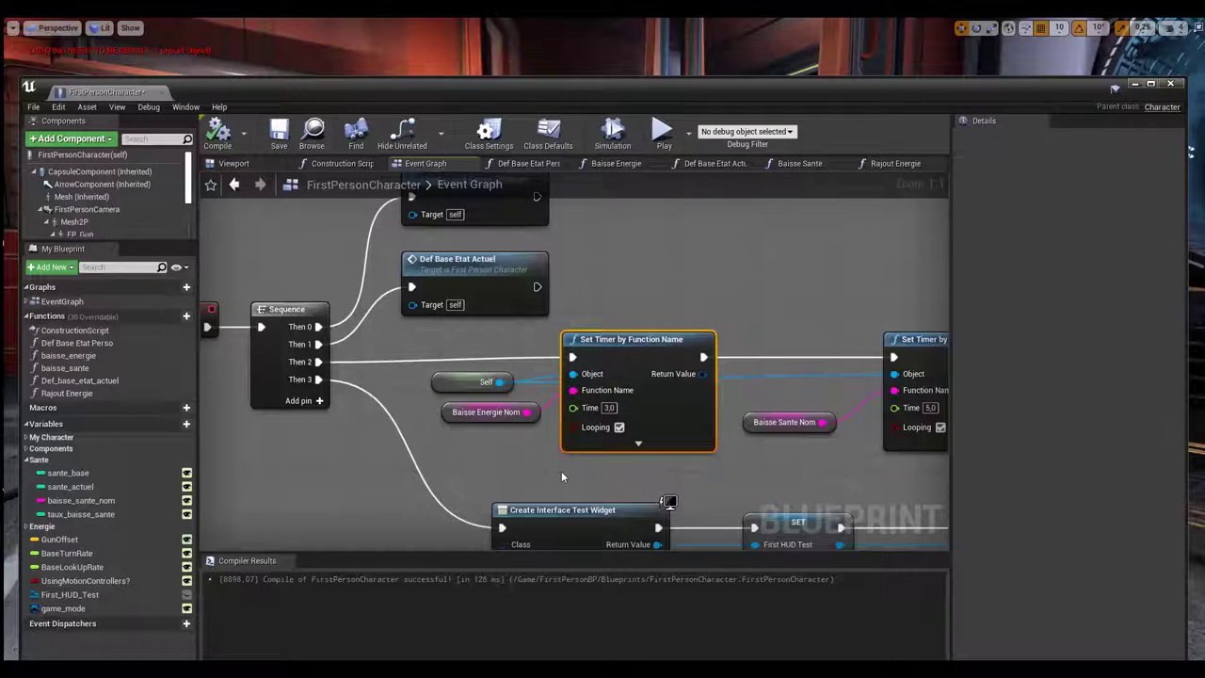
{"action": "scroll", "coordinate": [561, 476], "scroll_direction": "down", "scroll_amount": 2}
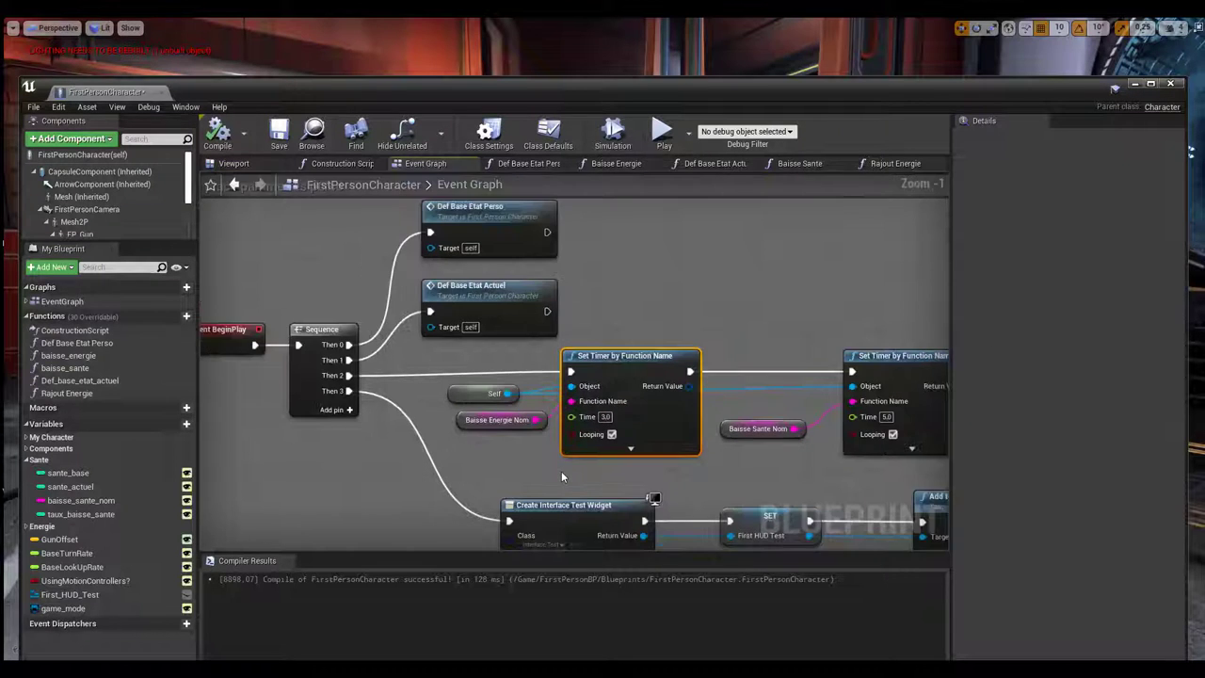
{"action": "scroll", "coordinate": [549, 473], "scroll_direction": "up", "scroll_amount": 2}
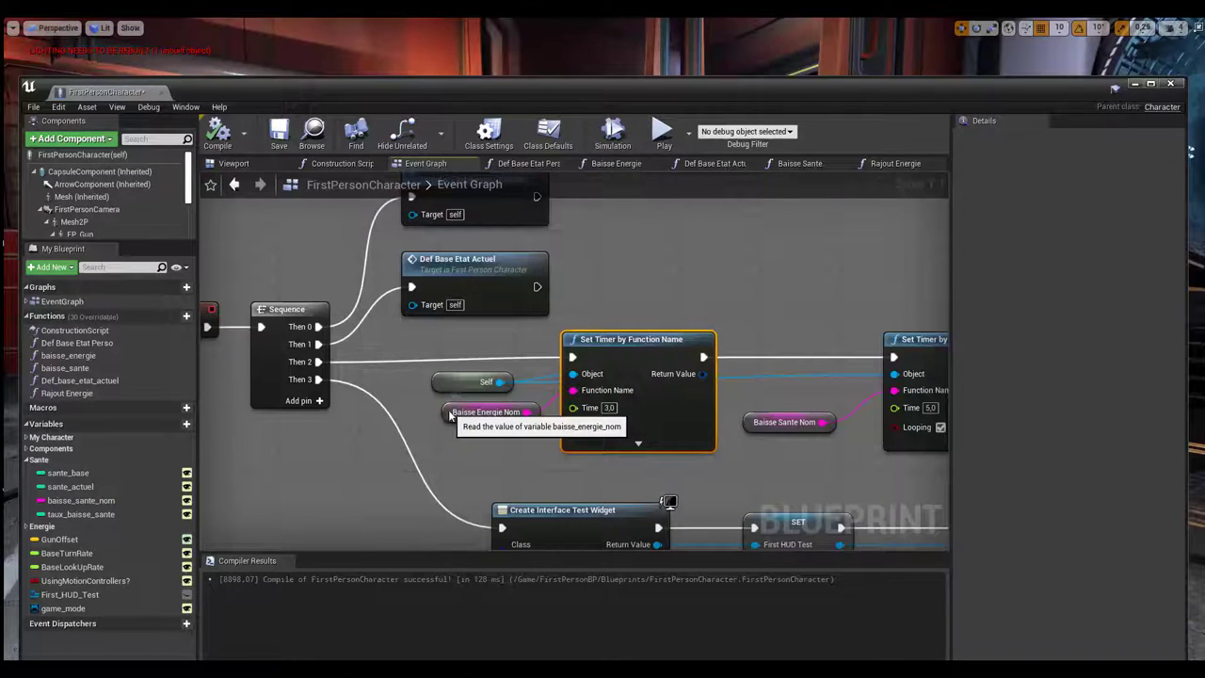
{"action": "left_click", "coordinate": [509, 415]}
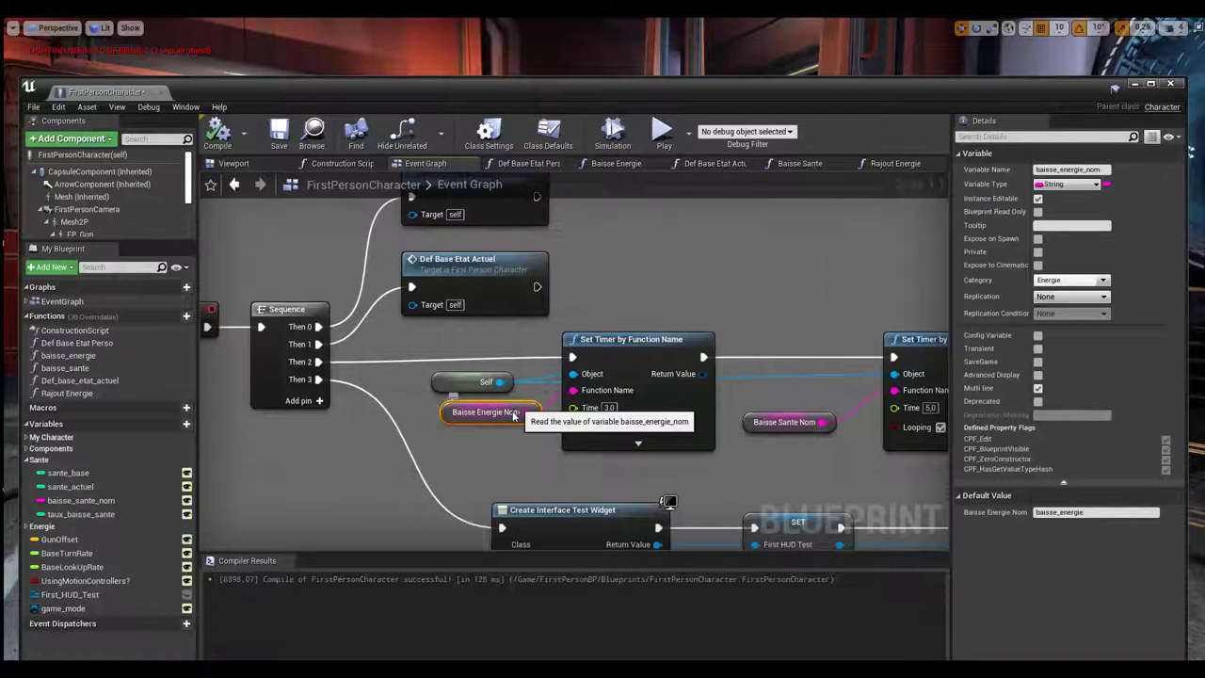
{"action": "left_click_drag", "start_coordinate": [463, 416], "coordinate": [453, 427]}
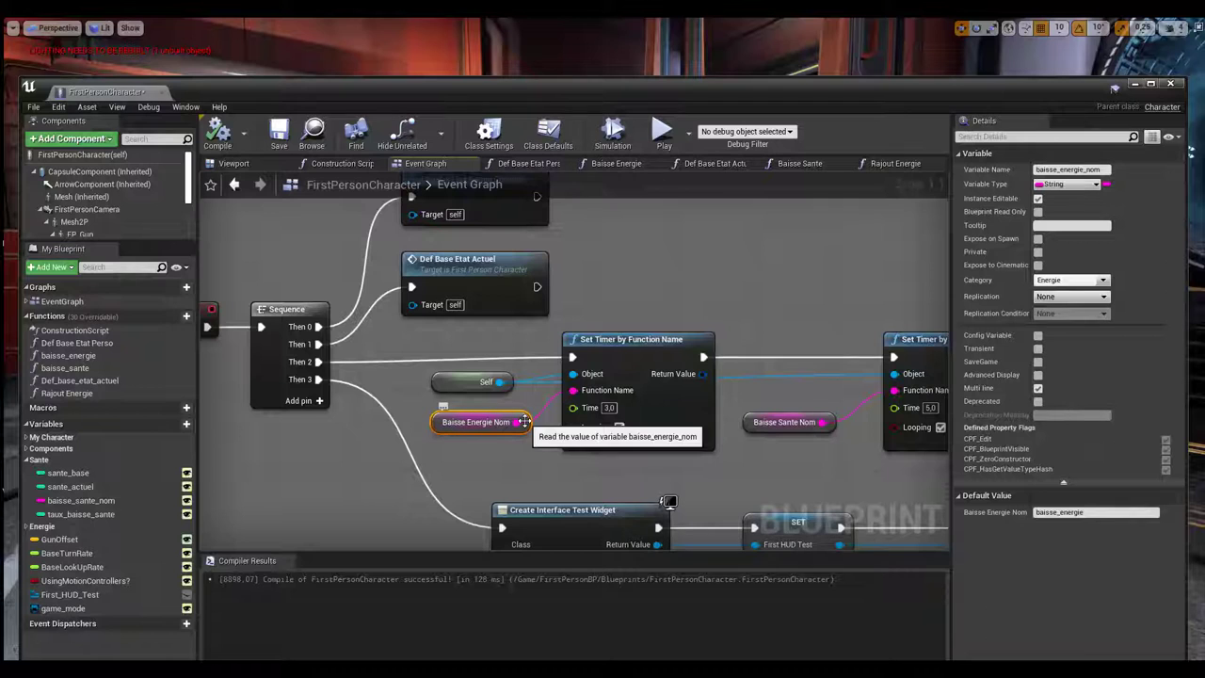
{"action": "left_click_drag", "start_coordinate": [572, 393], "coordinate": [508, 468]}
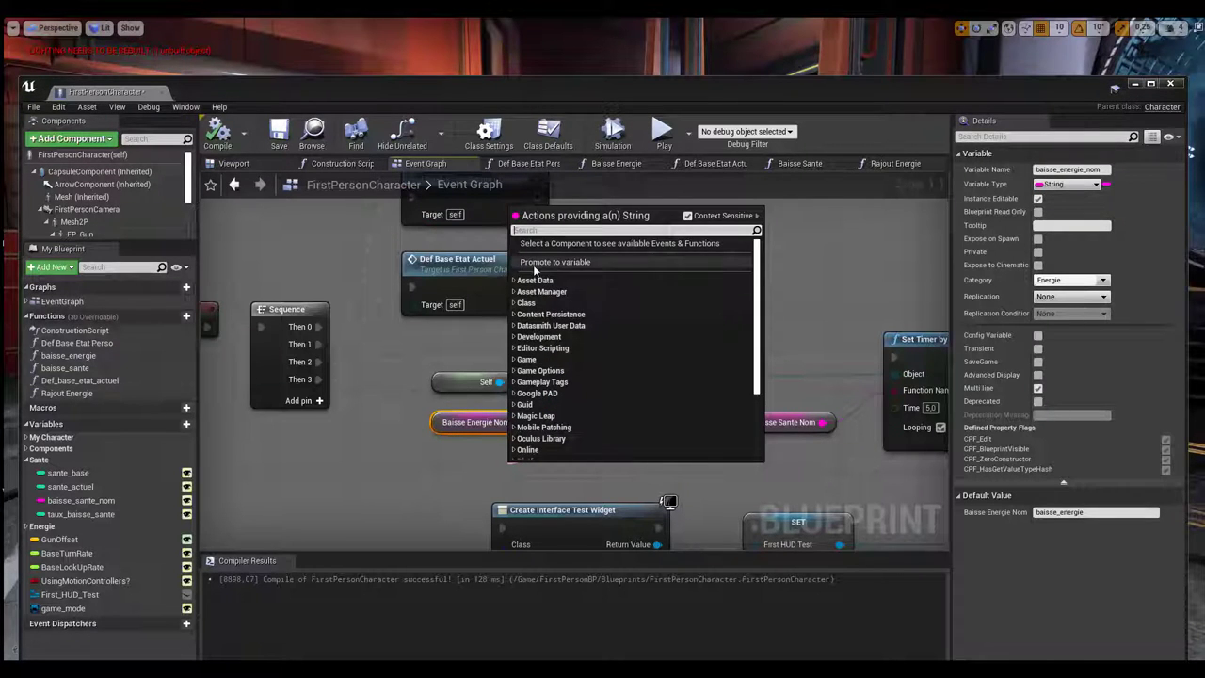
Step: Promote the wire to a NewVar_0 variable, then compile and save the blueprint
{"action": "left_click", "coordinate": [546, 260]}
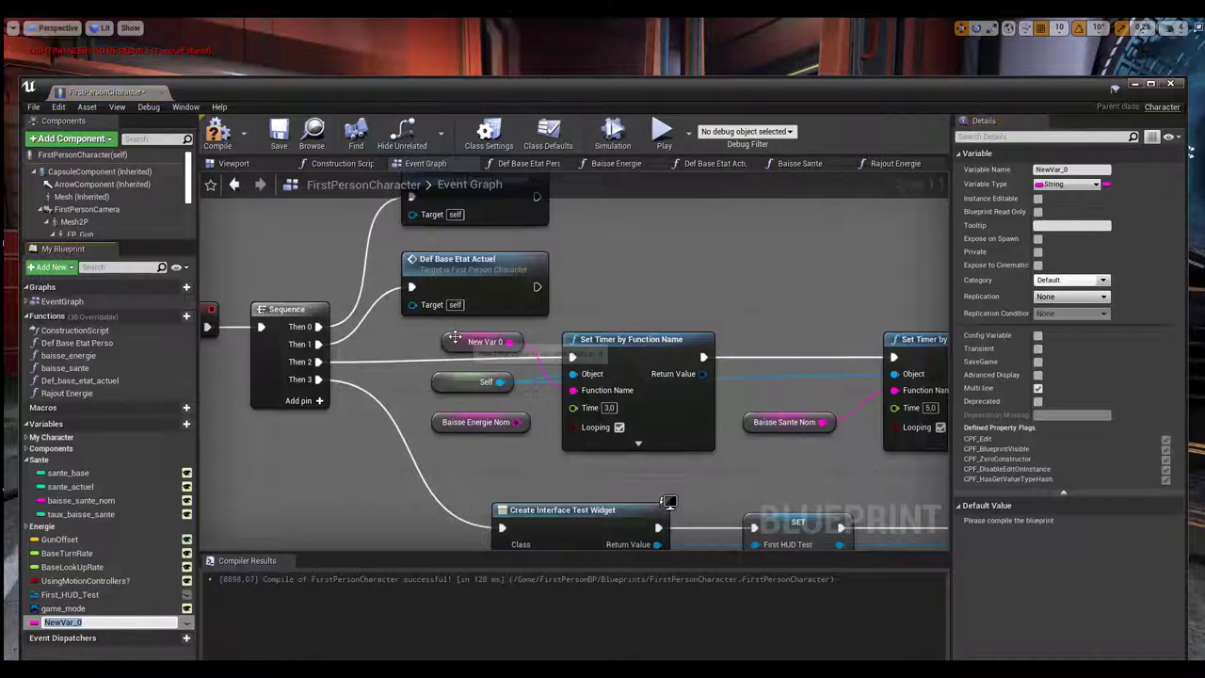
{"action": "left_click_drag", "start_coordinate": [476, 342], "coordinate": [485, 453]}
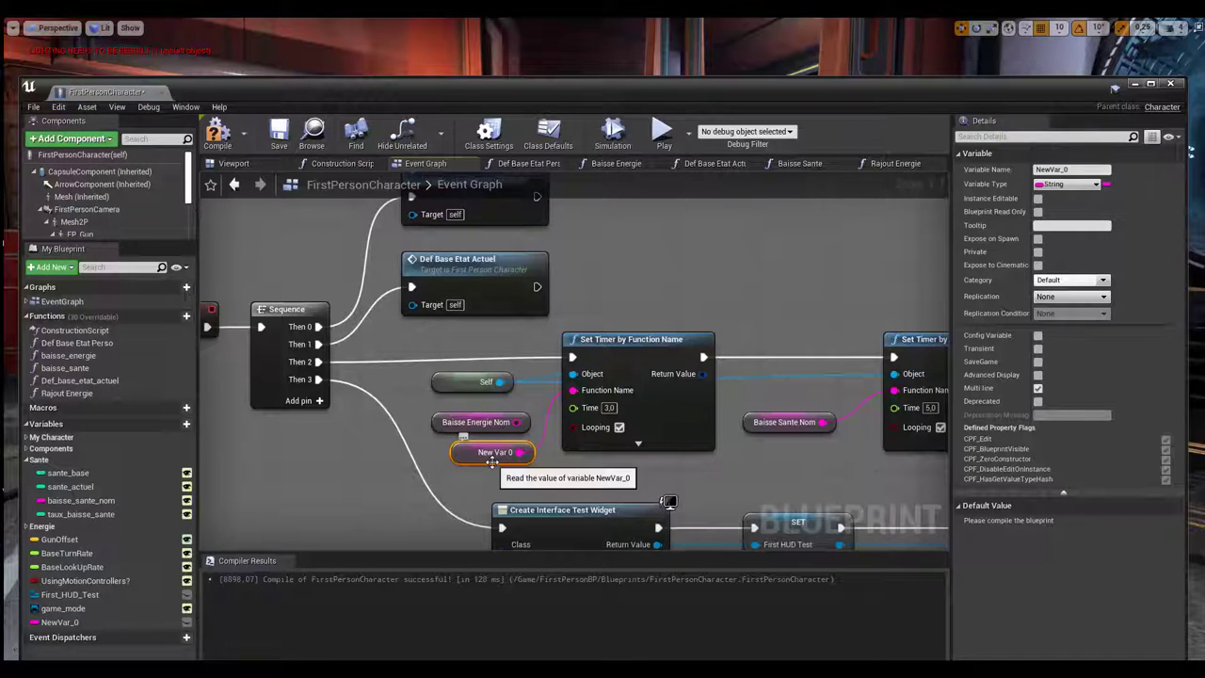
{"action": "left_click", "coordinate": [80, 621]}
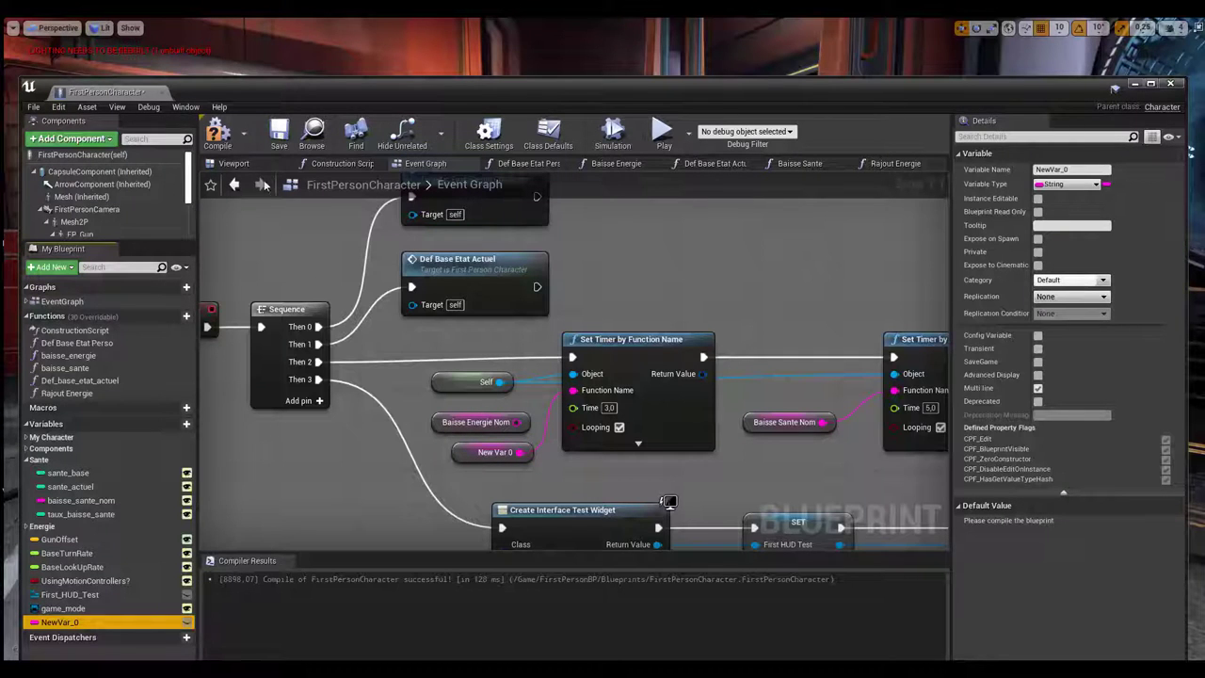
{"action": "left_click", "coordinate": [217, 131]}
{"action": "left_click", "coordinate": [280, 138]}
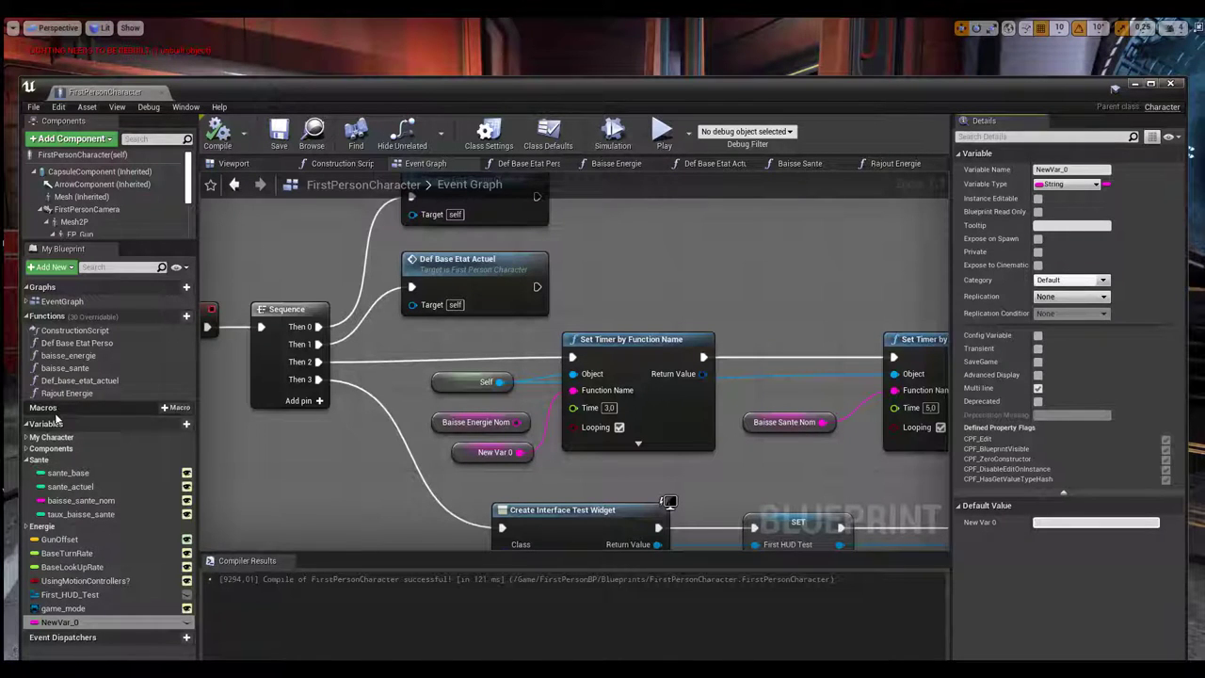
Step: Delete the New Var 0 node and wire Baisse Energie Nom into the timer's Function Name
{"action": "left_click", "coordinate": [465, 458]}
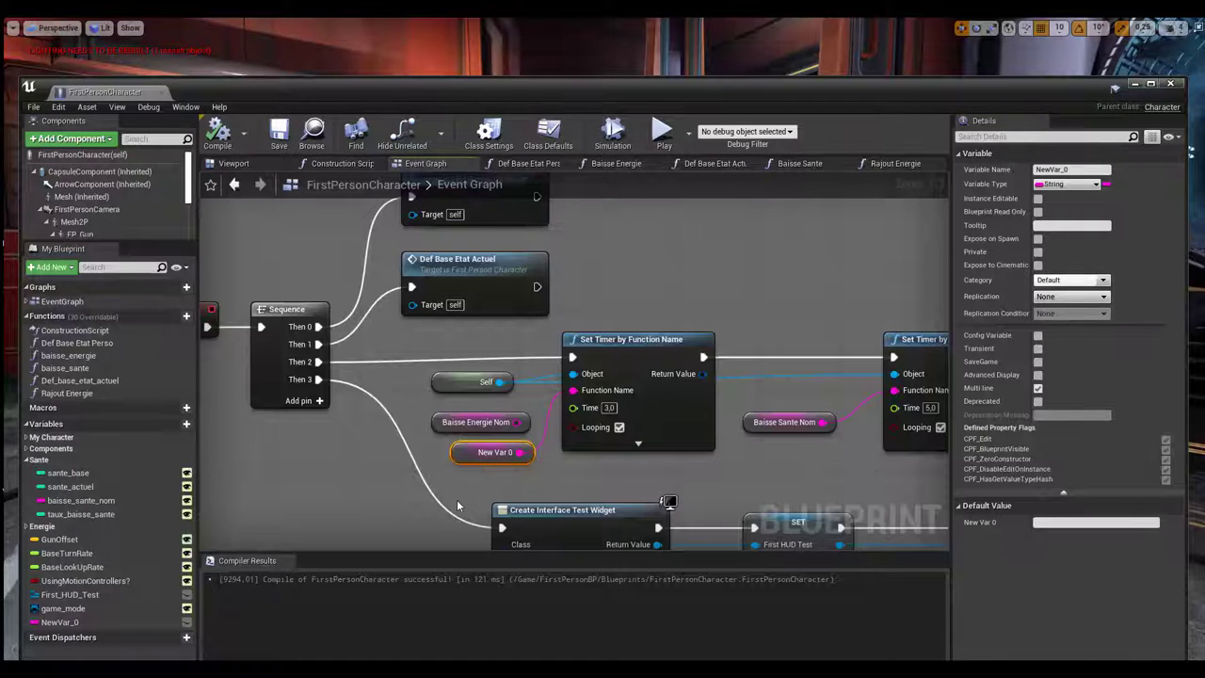
{"action": "key", "text": "Delete"}
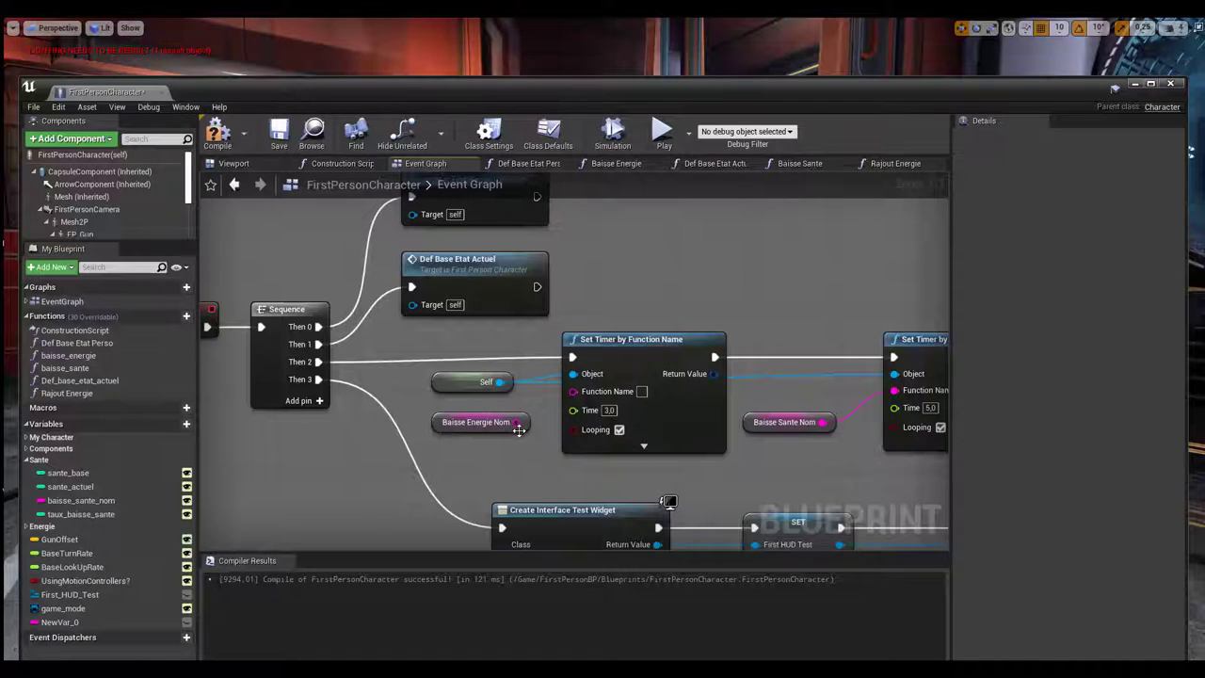
{"action": "left_click_drag", "start_coordinate": [516, 421], "coordinate": [574, 391]}
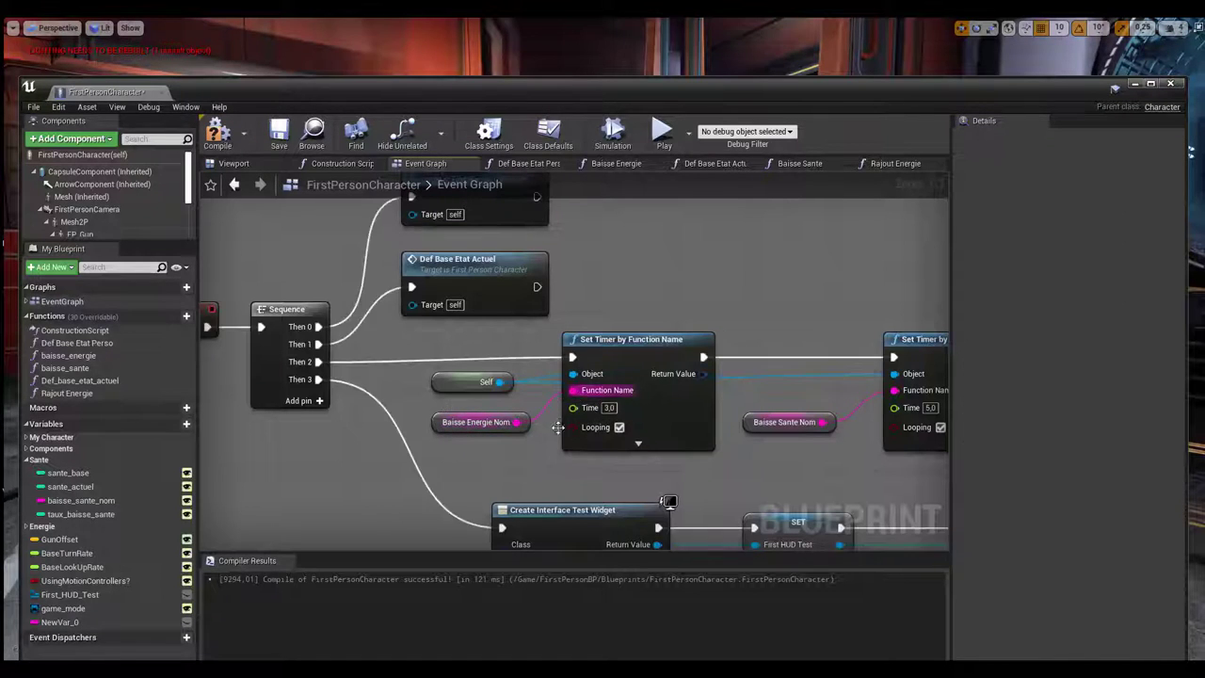
{"action": "left_click", "coordinate": [465, 419]}
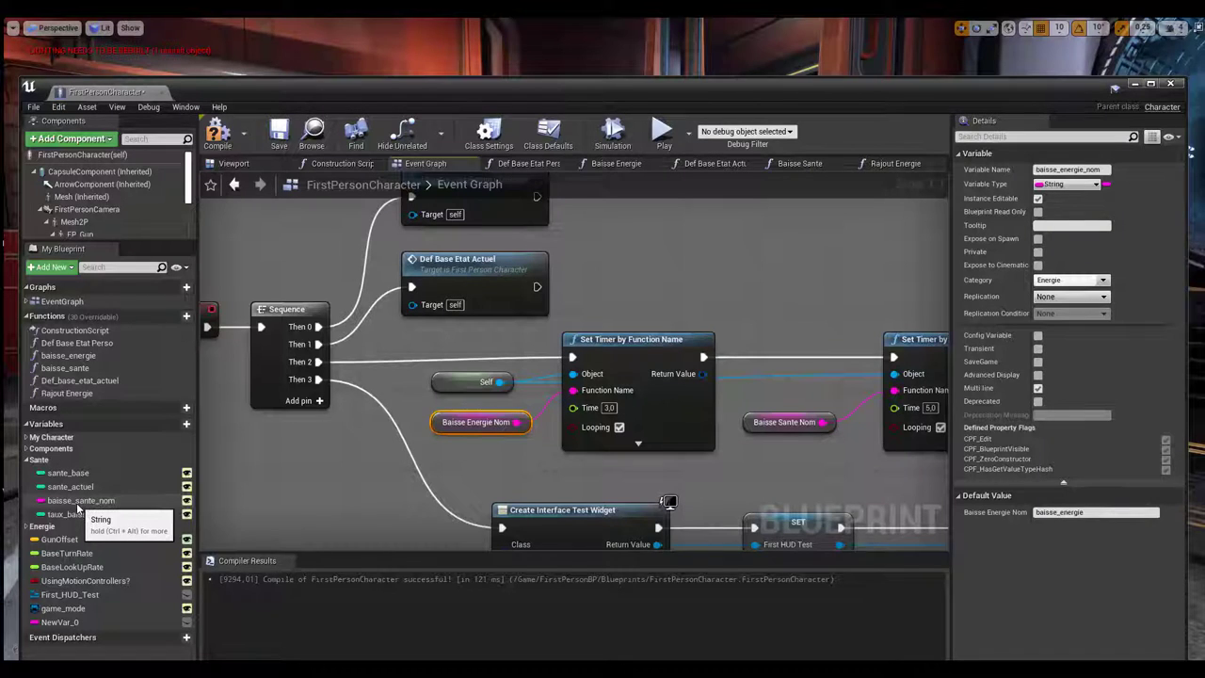
Step: Delete the unused NewVar_0 variable from My Blueprint and select the baisse_energie function
{"action": "left_click", "coordinate": [79, 508]}
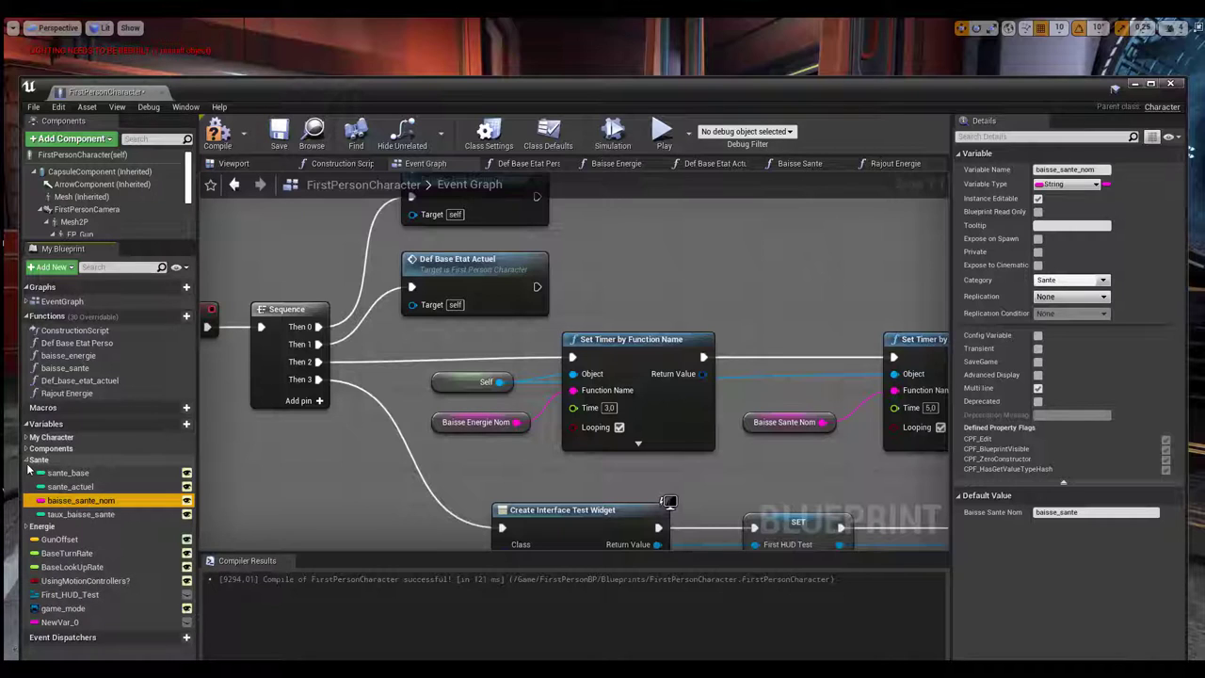
{"action": "left_click", "coordinate": [61, 623]}
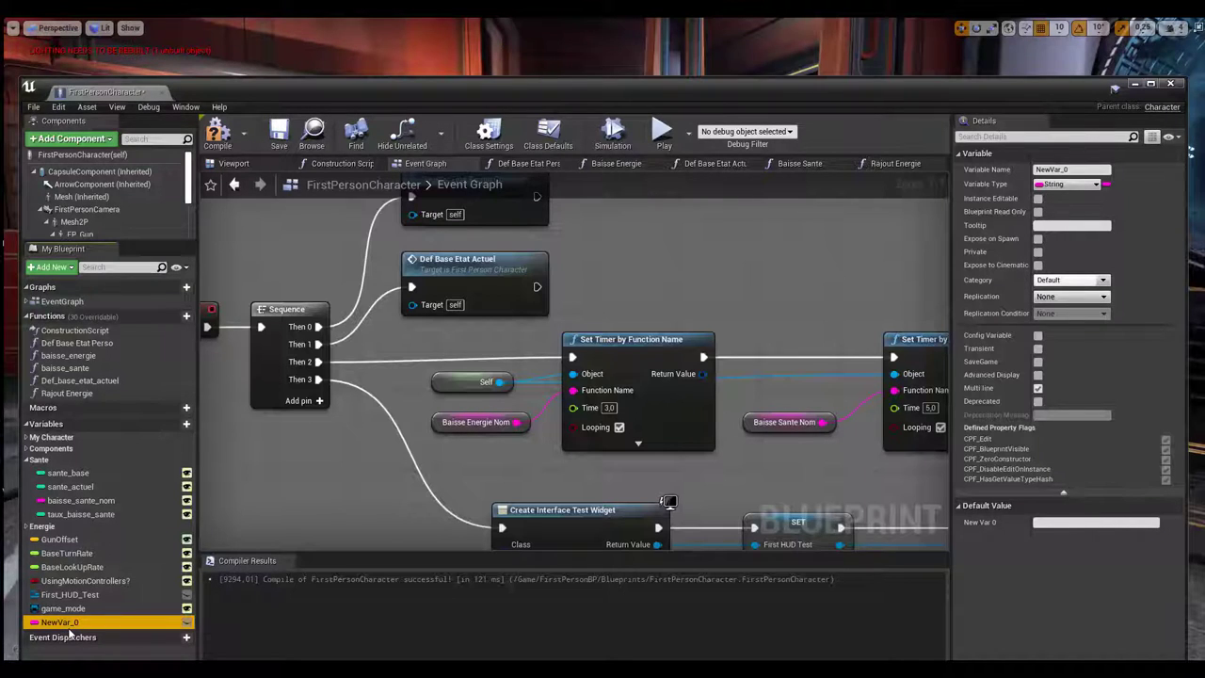
{"action": "key", "text": "Delete"}
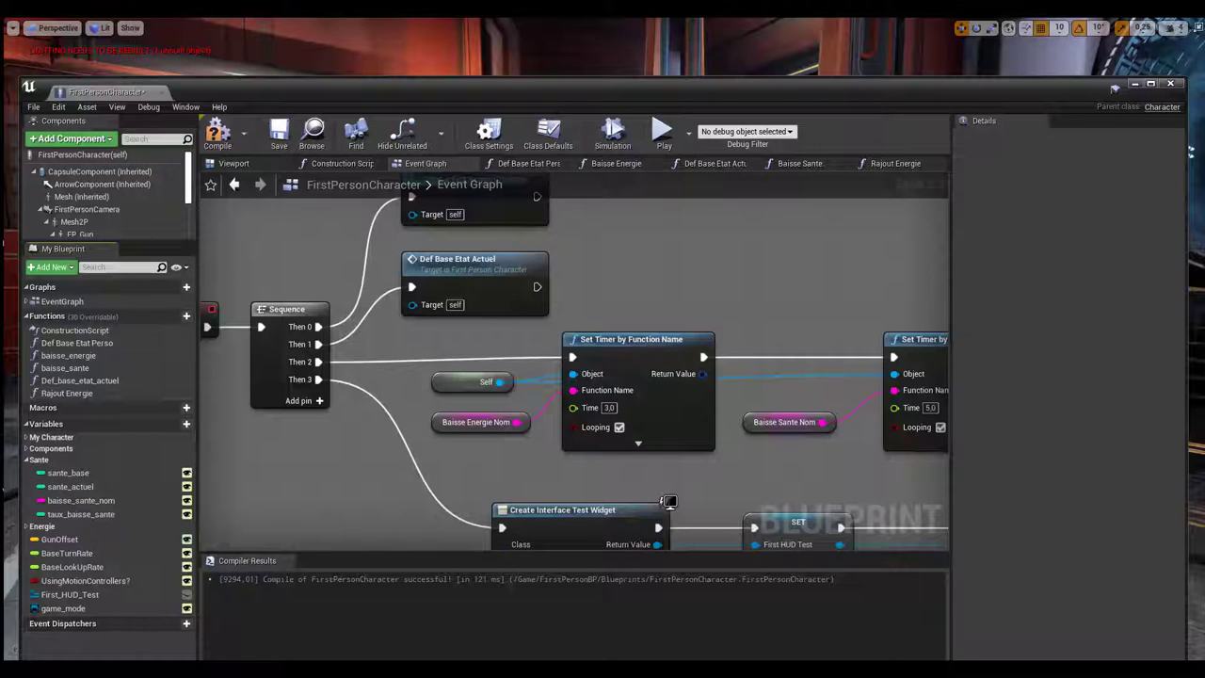
{"action": "left_click", "coordinate": [57, 553]}
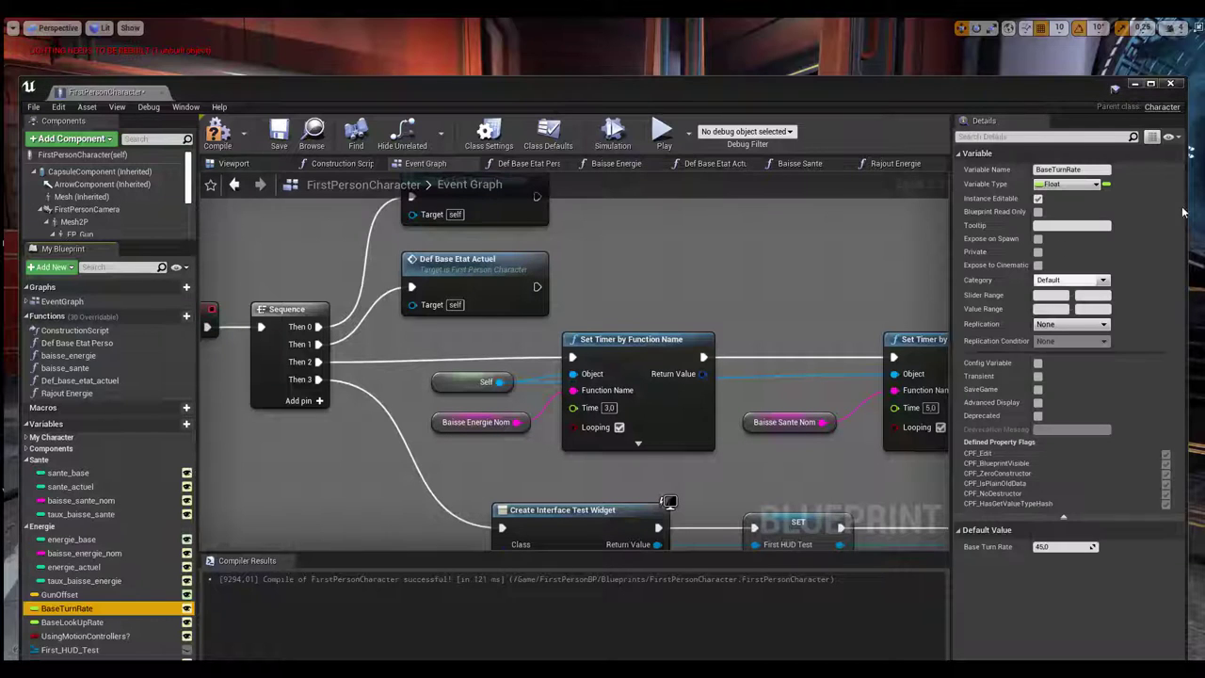
{"action": "left_click", "coordinate": [87, 554]}
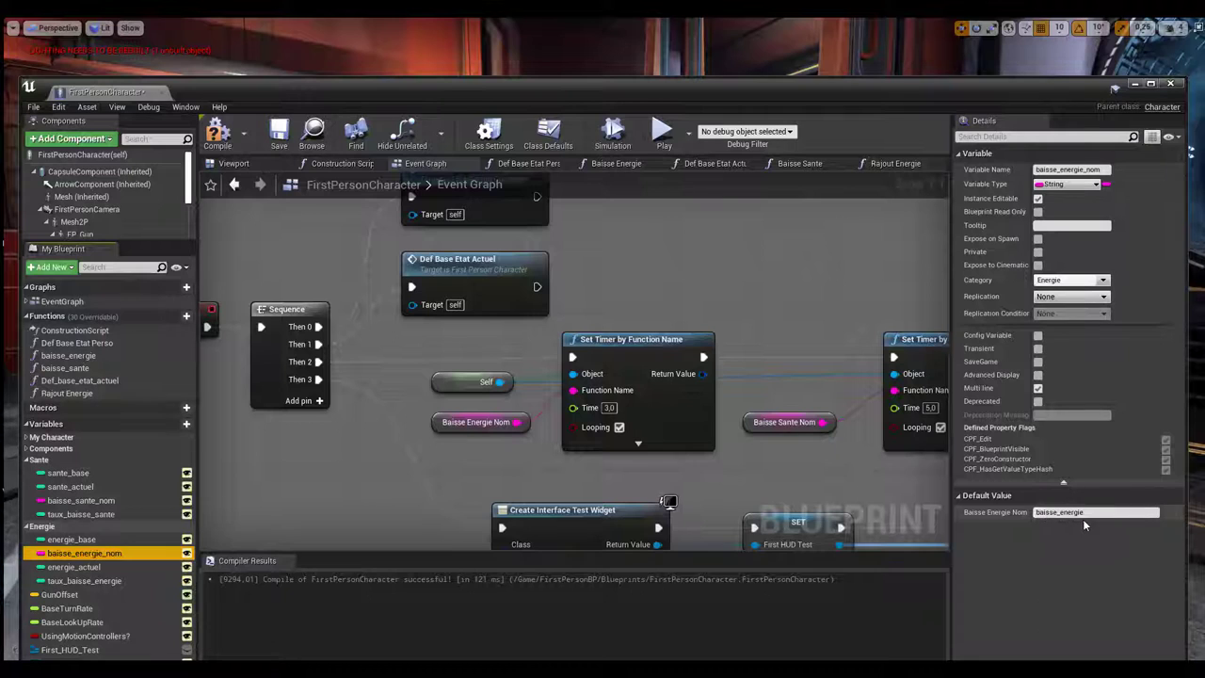
{"action": "left_click", "coordinate": [66, 356]}
Step: Open the Baisse Energie graph and tidy the Energie Actuel and Taux Baisse Energie nodes
{"action": "double_click", "coordinate": [66, 356]}
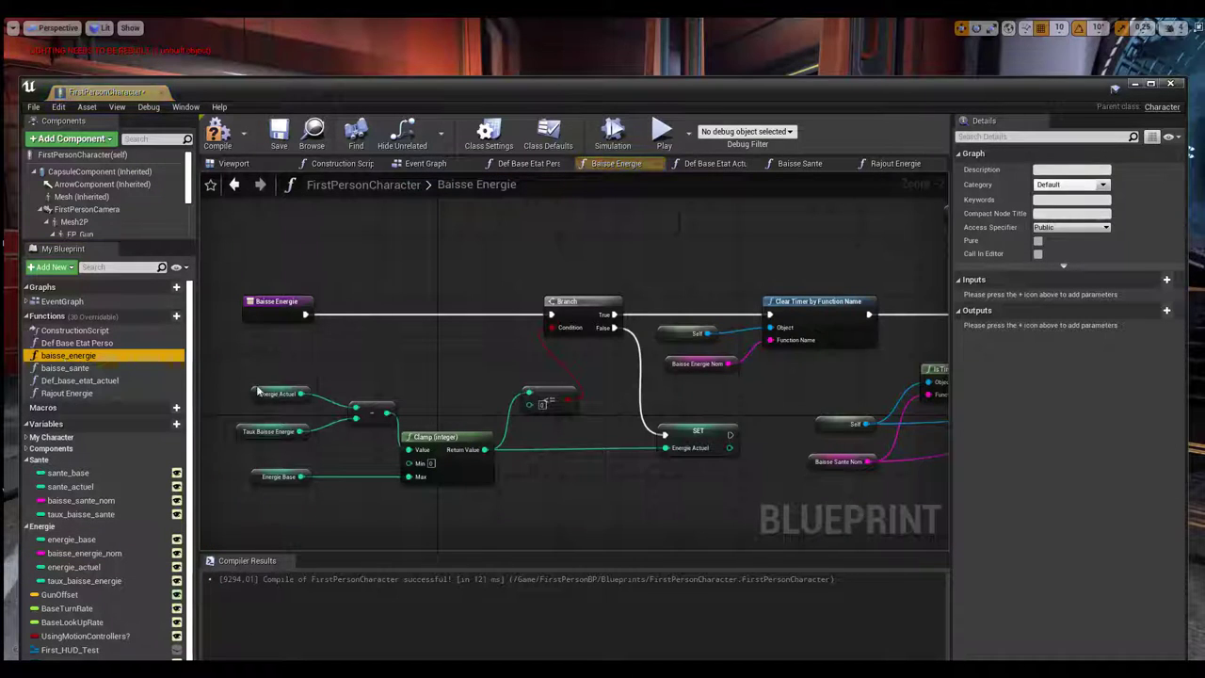
{"action": "right_click_drag", "start_coordinate": [451, 390], "coordinate": [447, 365]}
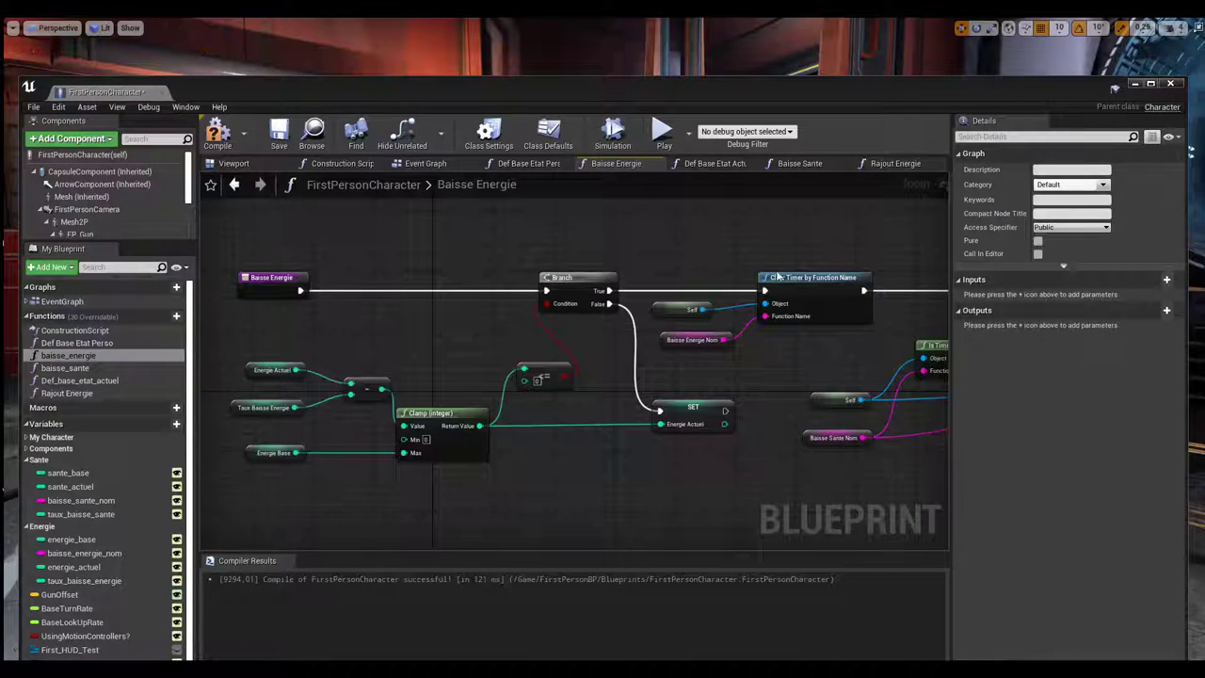
{"action": "scroll", "coordinate": [528, 305], "scroll_direction": "up", "scroll_amount": 3}
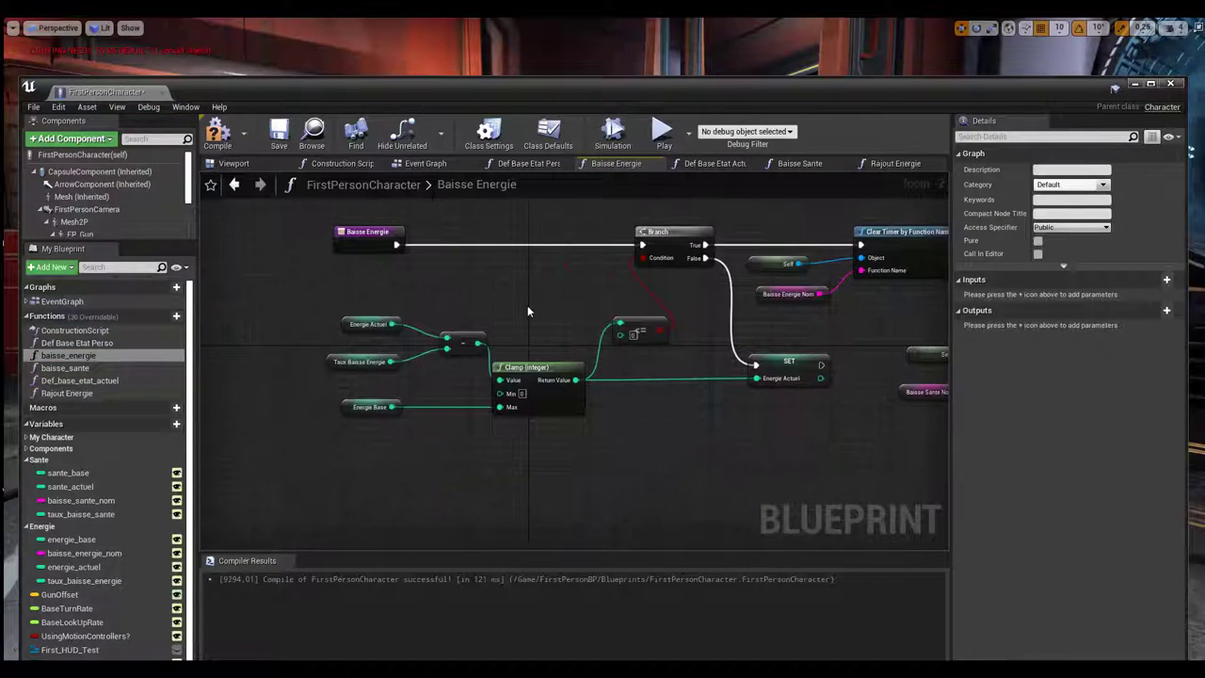
{"action": "right_click_drag", "start_coordinate": [527, 305], "coordinate": [576, 296]}
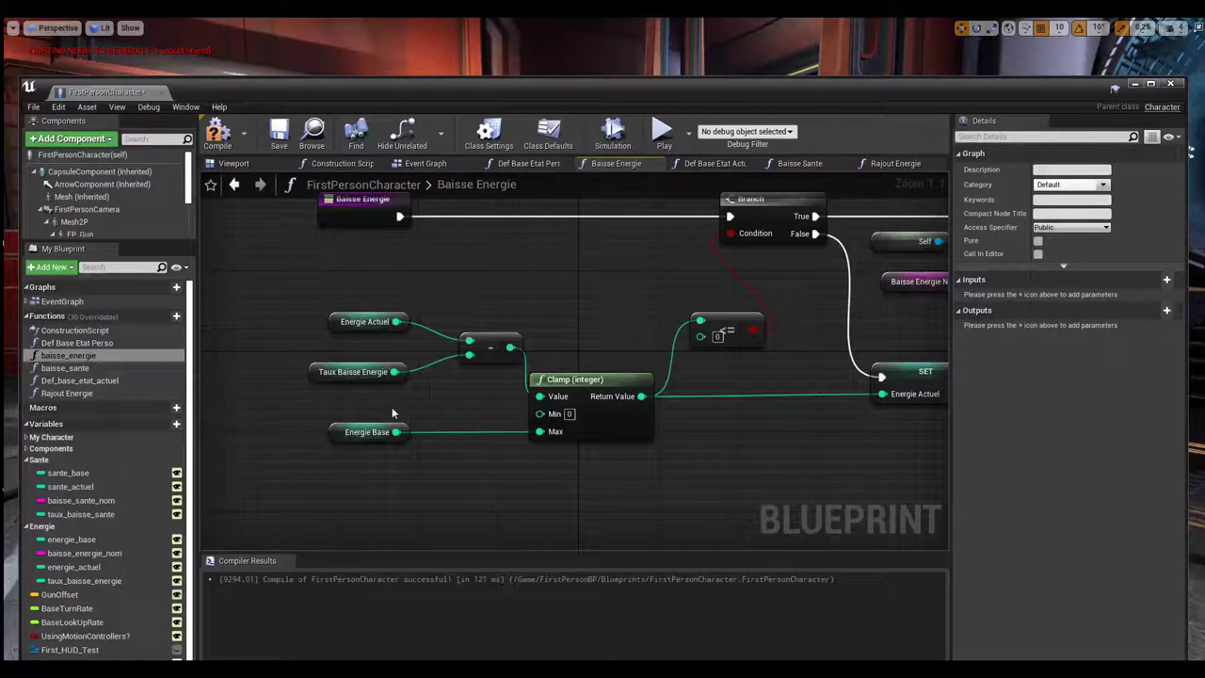
{"action": "left_click_drag", "start_coordinate": [356, 322], "coordinate": [336, 311]}
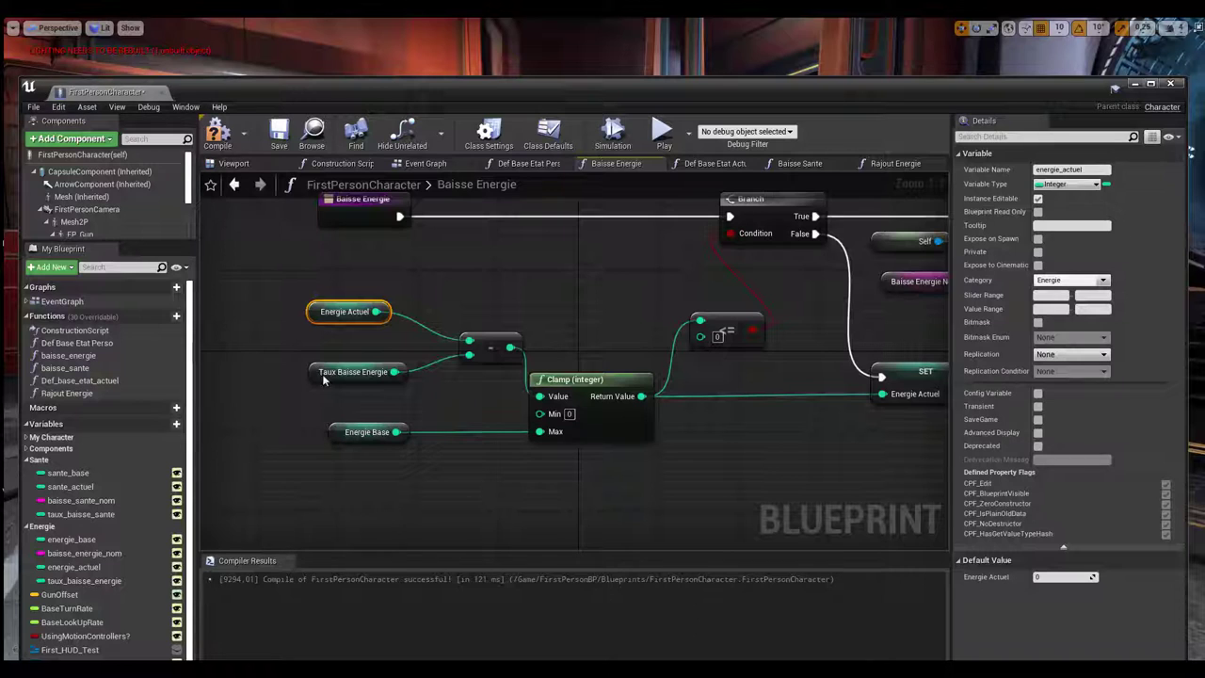
{"action": "left_click_drag", "start_coordinate": [328, 378], "coordinate": [317, 380]}
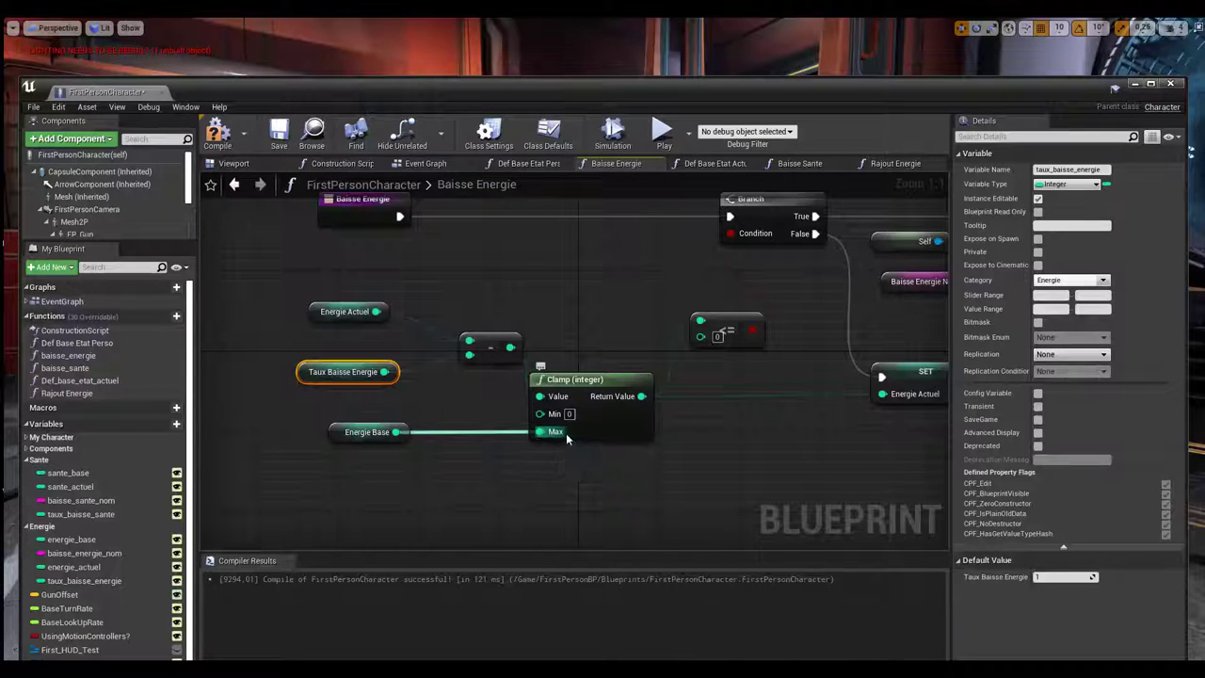
Step: Change the Add node feeding SET Taux Baisse Sante from 1 to 2
{"action": "right_click_drag", "start_coordinate": [709, 438], "coordinate": [586, 498]}
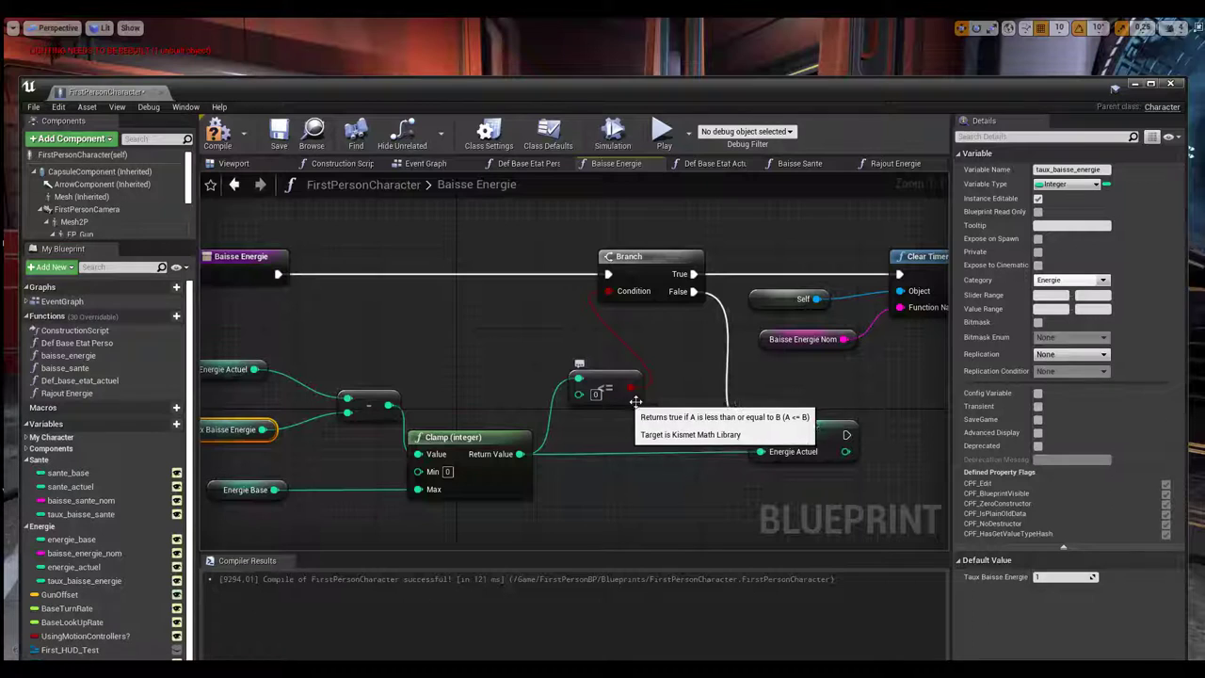
{"action": "right_click_drag", "start_coordinate": [686, 367], "coordinate": [513, 371]}
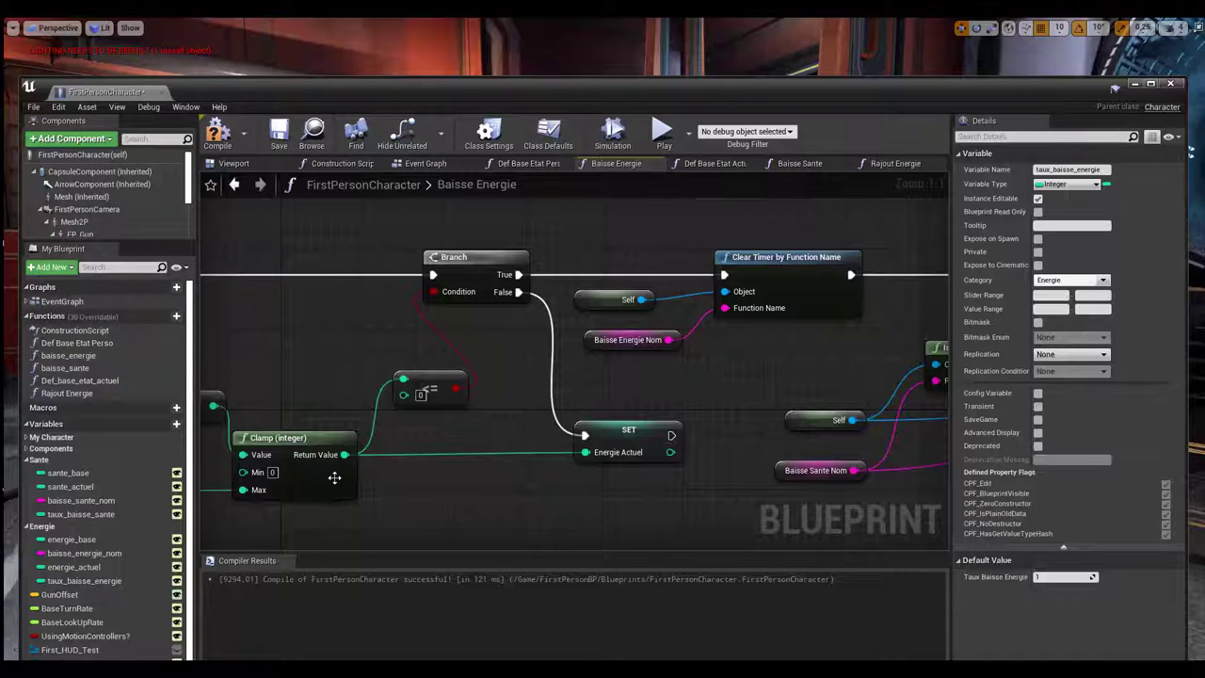
{"action": "right_click_drag", "start_coordinate": [335, 479], "coordinate": [516, 470]}
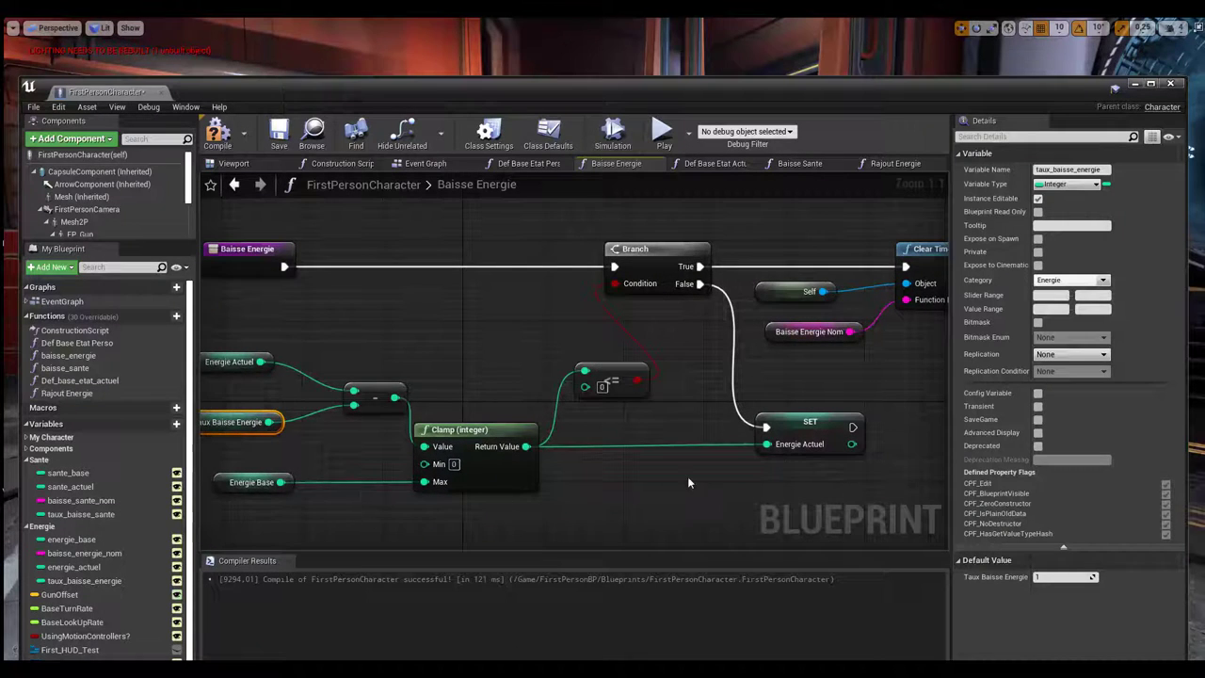
{"action": "right_click_drag", "start_coordinate": [687, 476], "coordinate": [478, 475]}
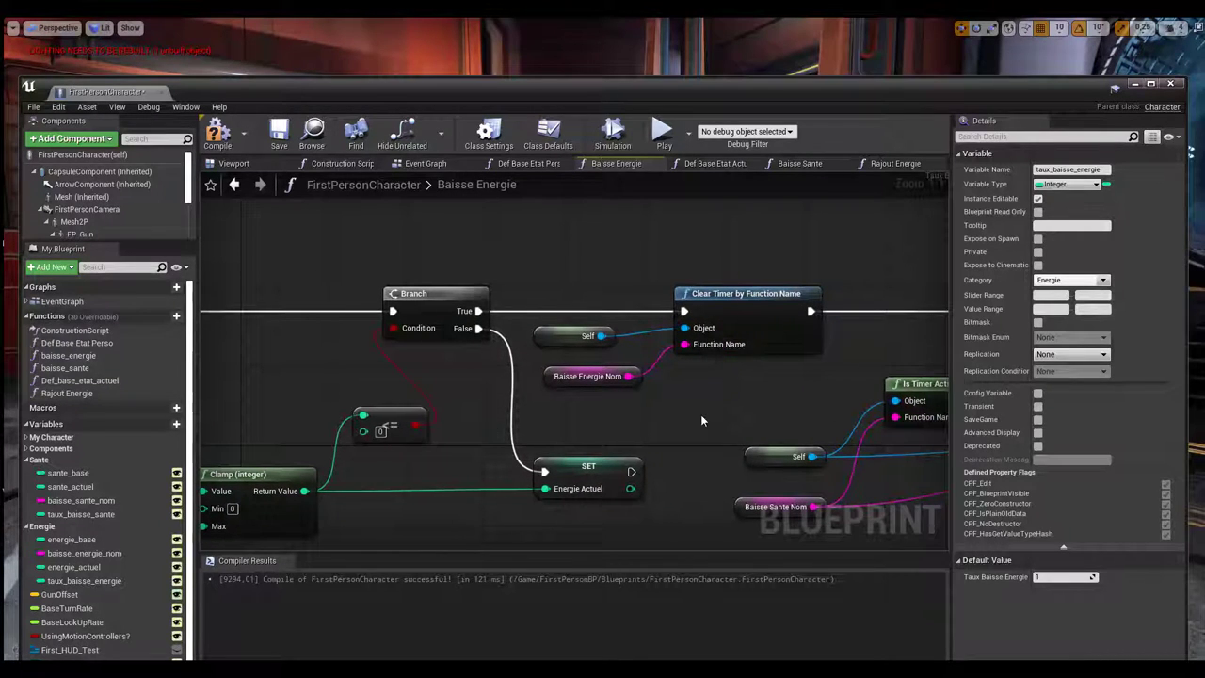
{"action": "right_click_drag", "start_coordinate": [700, 414], "coordinate": [523, 408]}
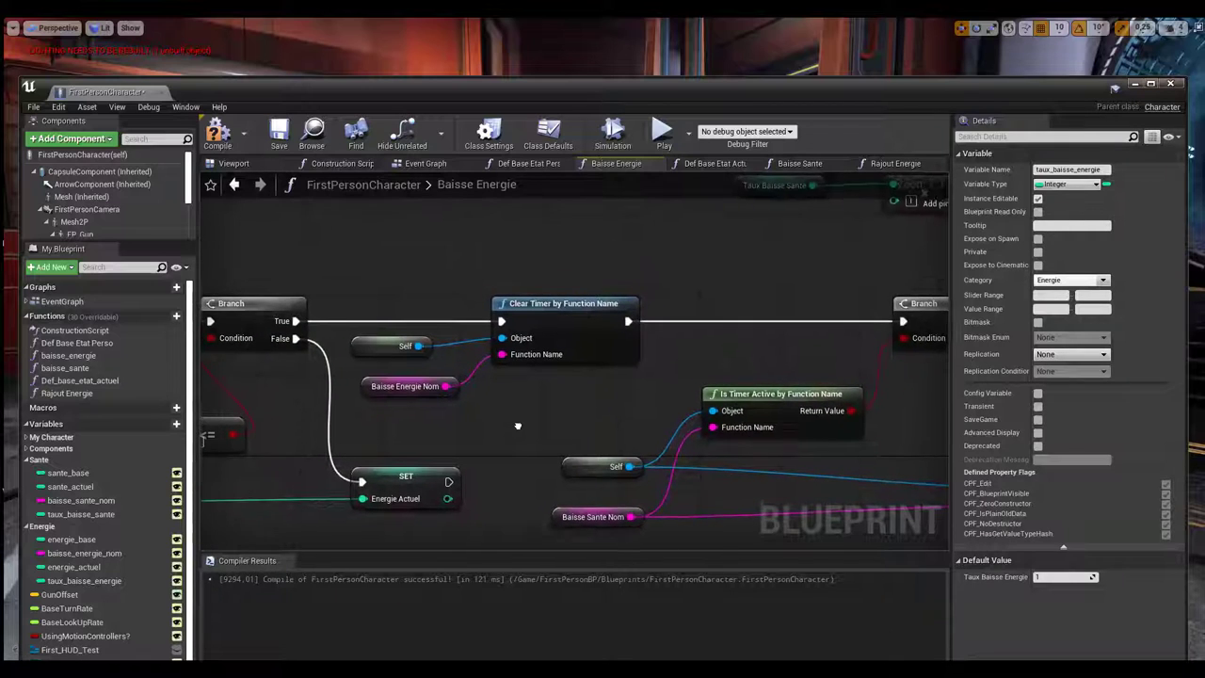
{"action": "scroll", "coordinate": [557, 426], "scroll_direction": "down", "scroll_amount": 1}
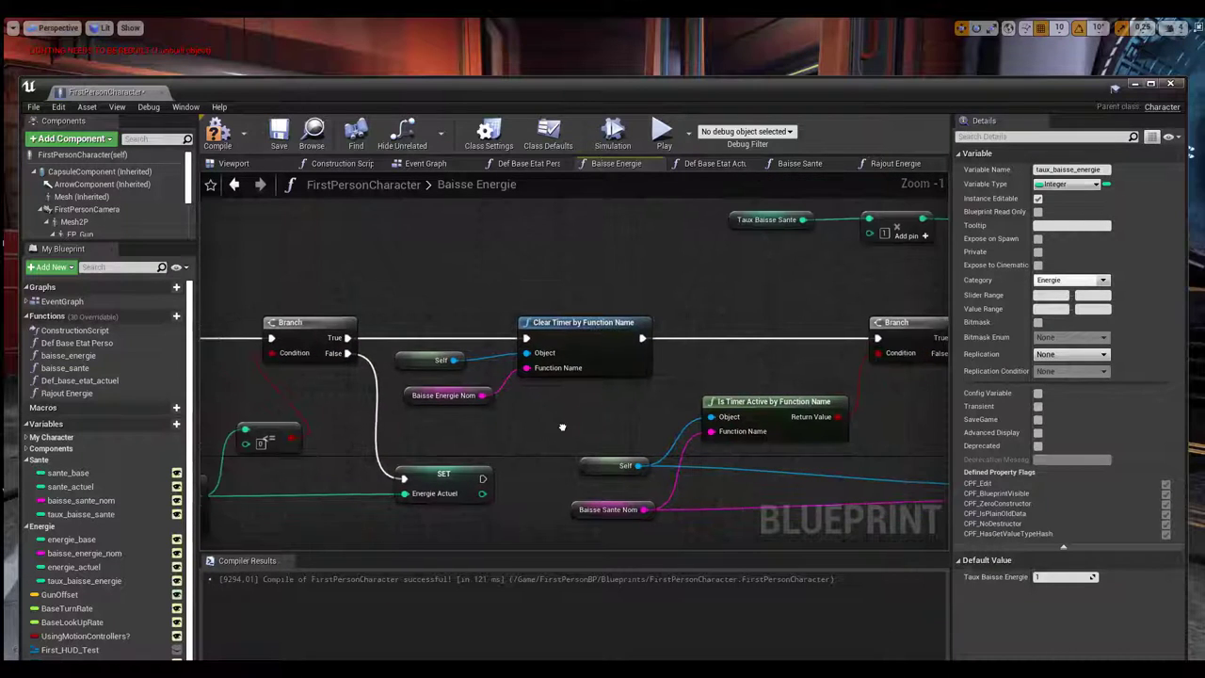
{"action": "right_click_drag", "start_coordinate": [562, 432], "coordinate": [493, 437]}
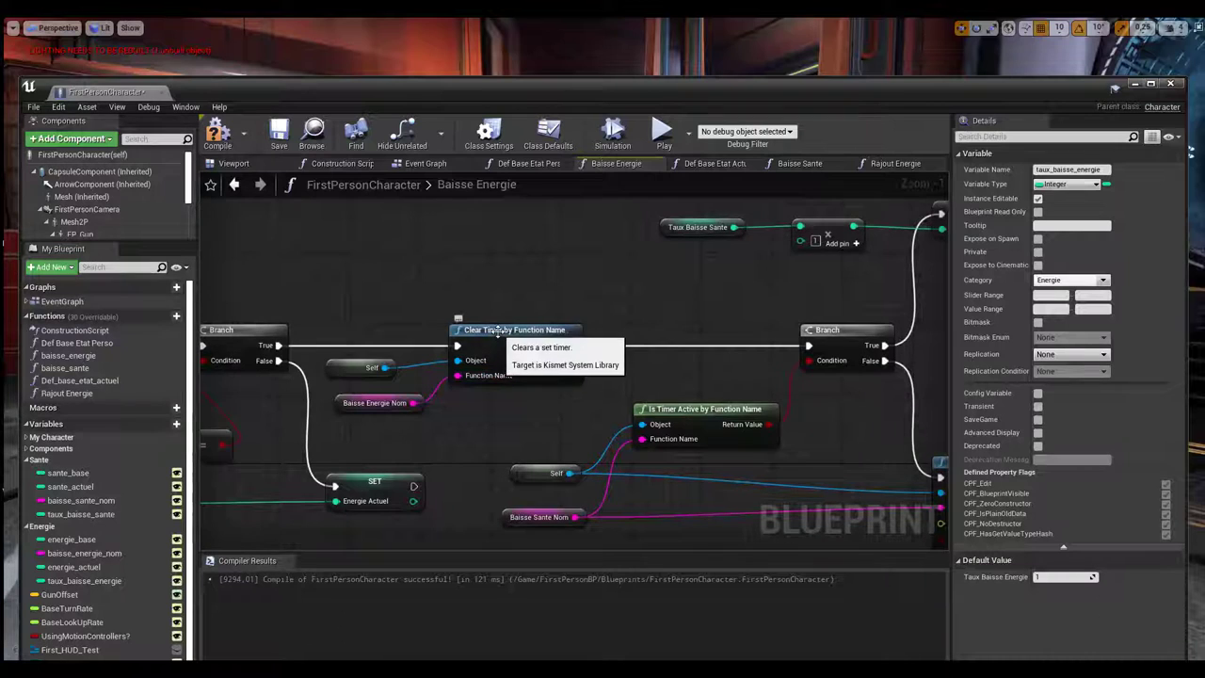
{"action": "right_click_drag", "start_coordinate": [749, 364], "coordinate": [633, 403]}
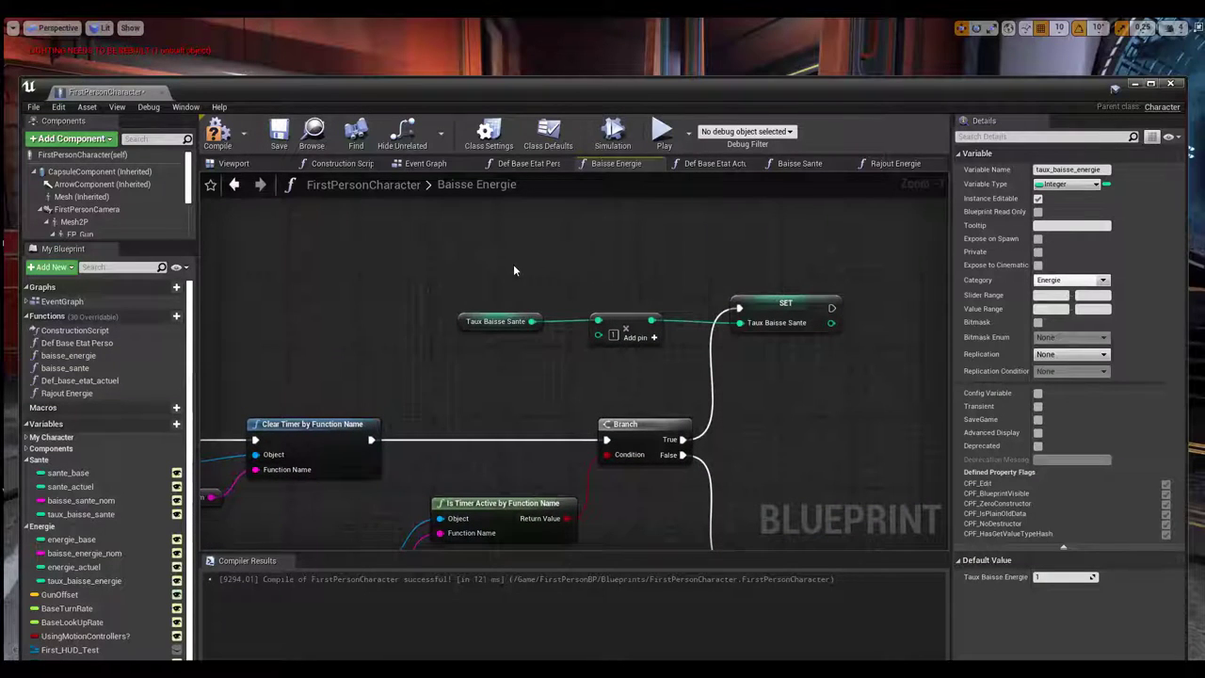
{"action": "scroll", "coordinate": [521, 366], "scroll_direction": "up", "scroll_amount": 1}
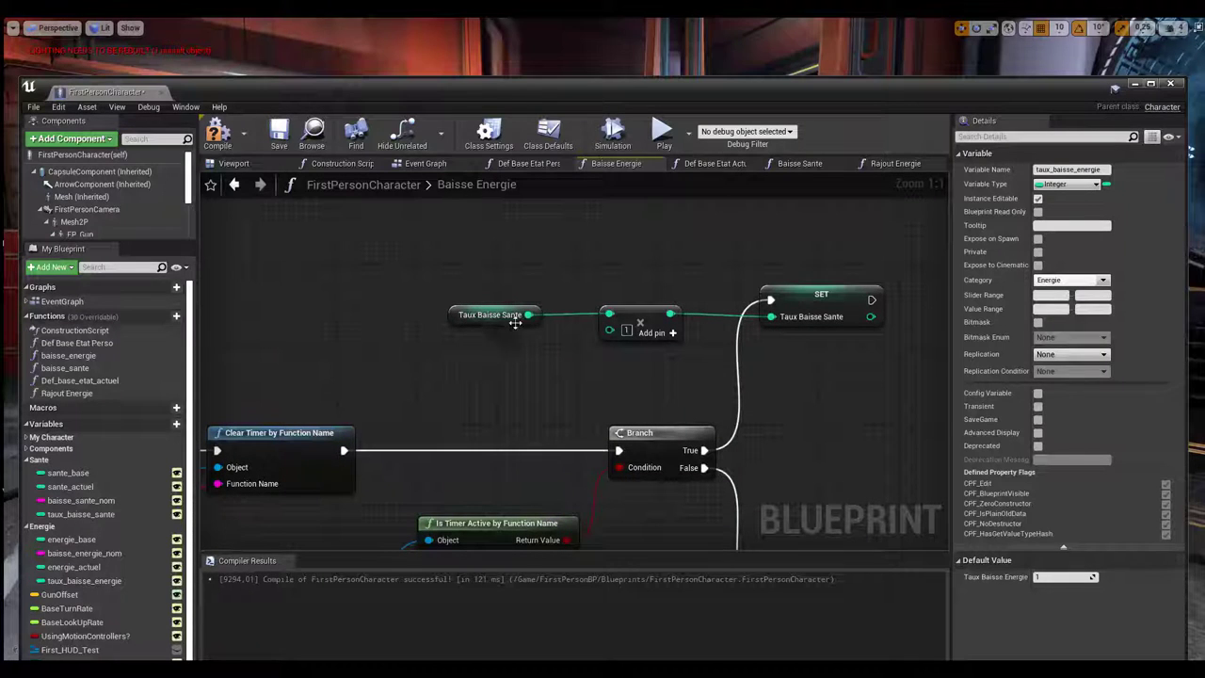
{"action": "left_click", "coordinate": [625, 329]}
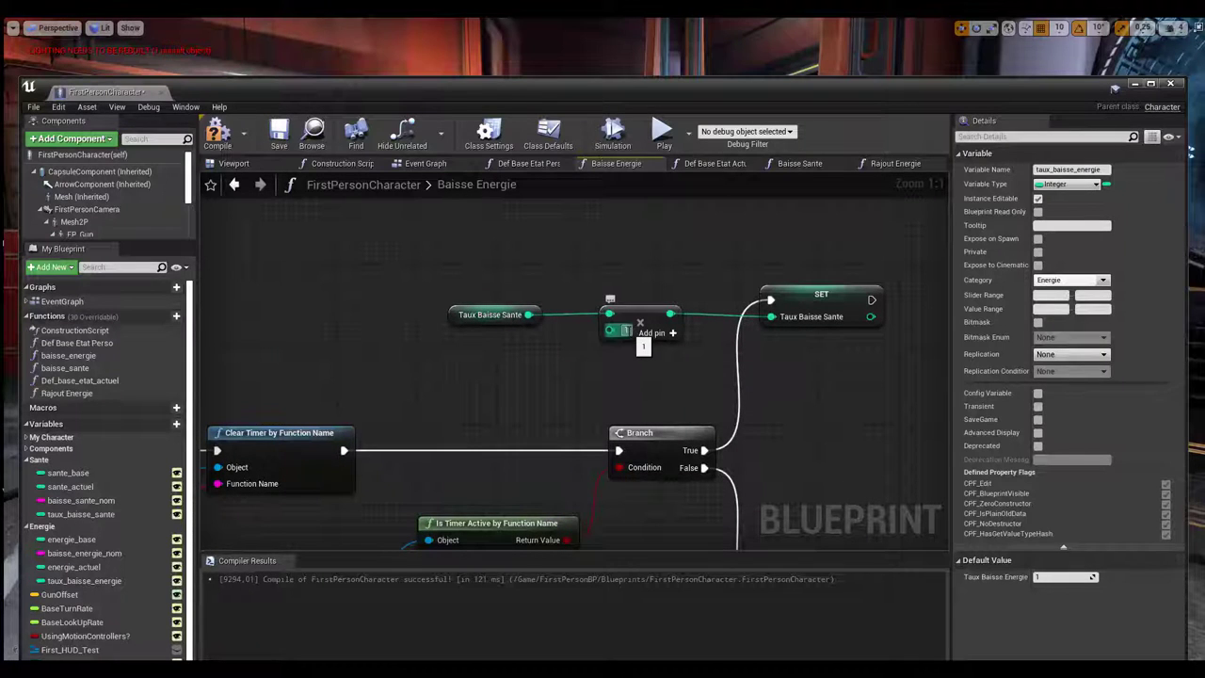
{"action": "type", "text": "2"}
{"action": "key", "text": "Return"}
{"action": "left_click", "coordinate": [628, 380]}
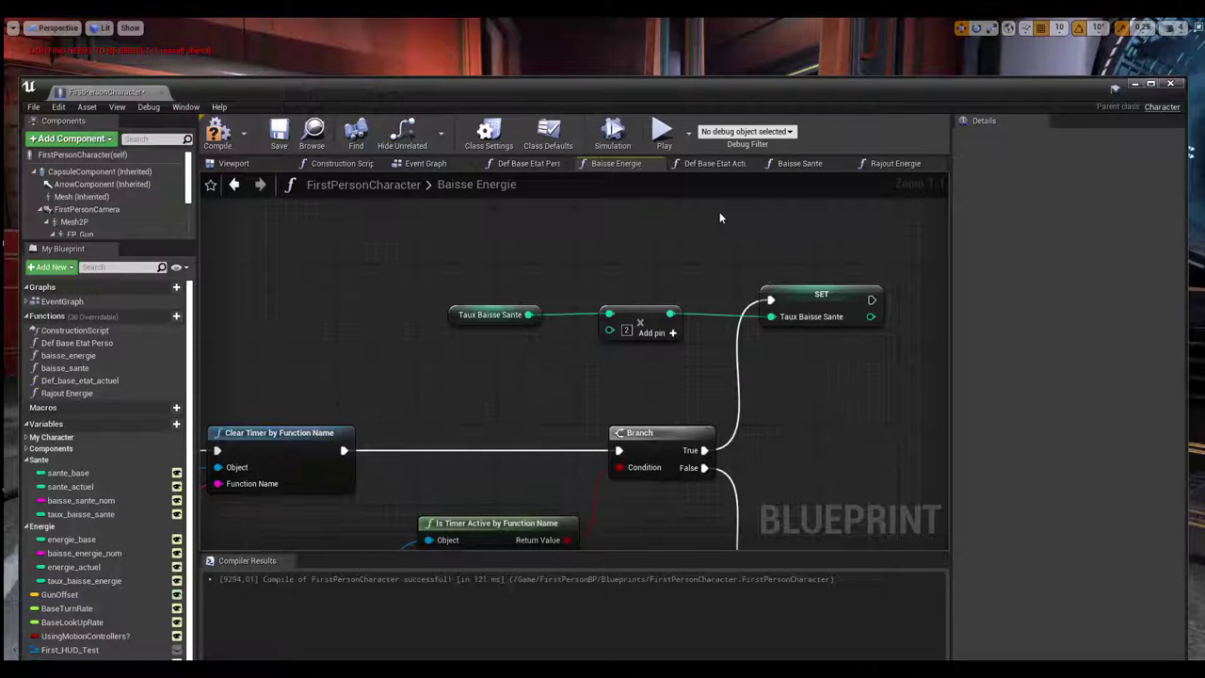
Step: In the Baisse Sante graph, inspect the Taux Baisse Sante variable's settings
{"action": "left_click", "coordinate": [796, 165]}
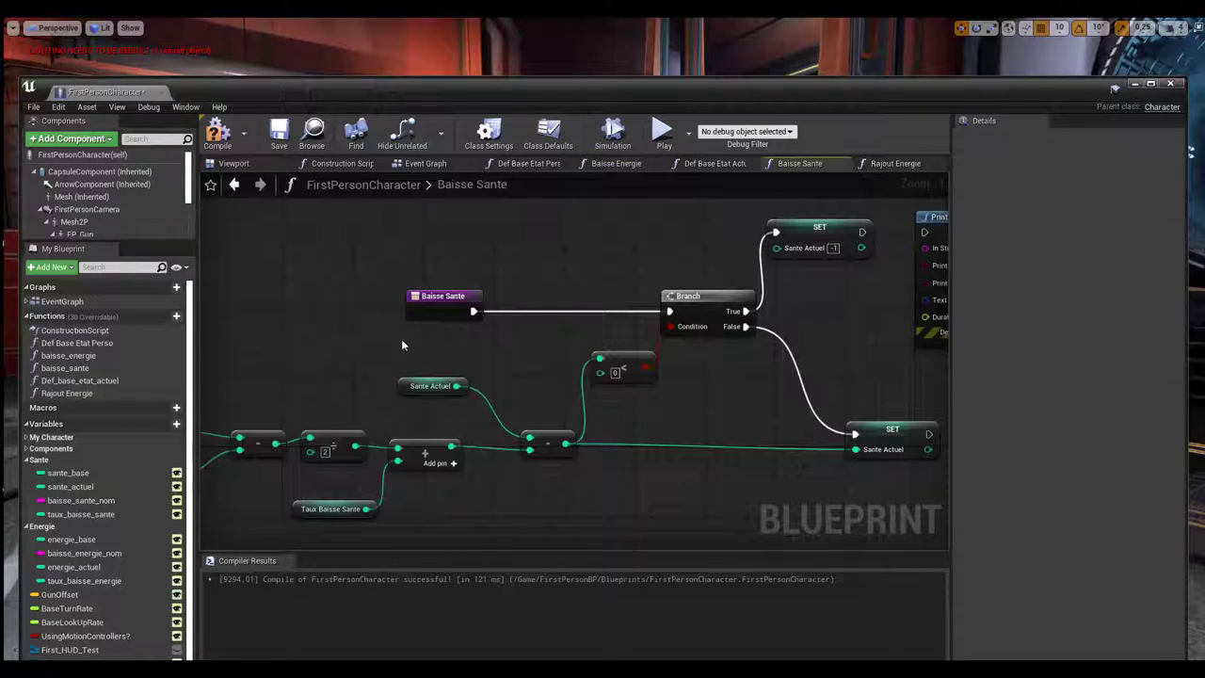
{"action": "right_click_drag", "start_coordinate": [394, 329], "coordinate": [638, 277]}
{"action": "scroll", "coordinate": [568, 330], "scroll_direction": "up", "scroll_amount": 1}
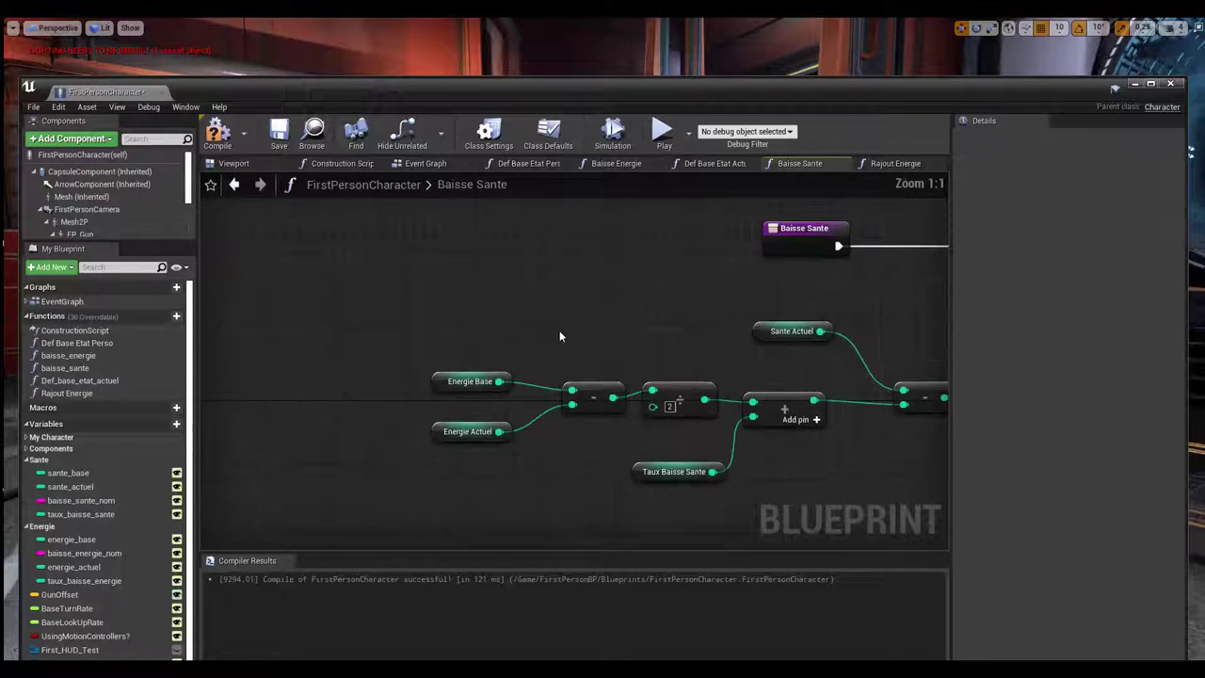
{"action": "right_click_drag", "start_coordinate": [570, 341], "coordinate": [424, 347]}
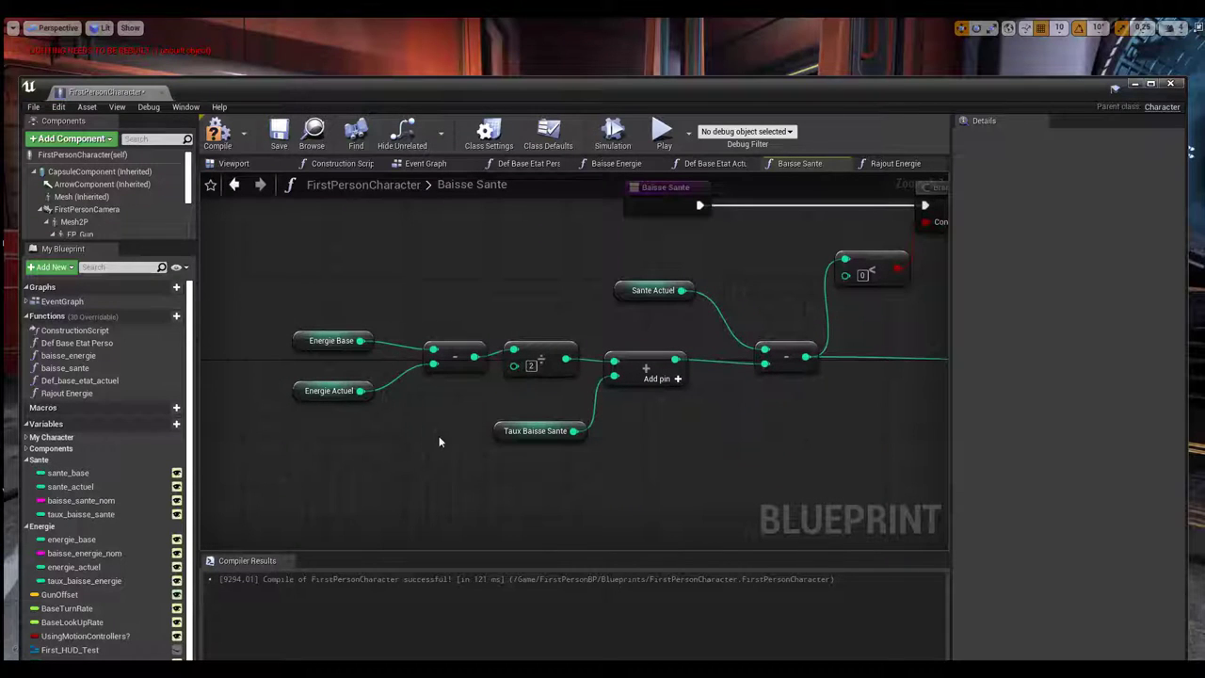
{"action": "left_click", "coordinate": [533, 435]}
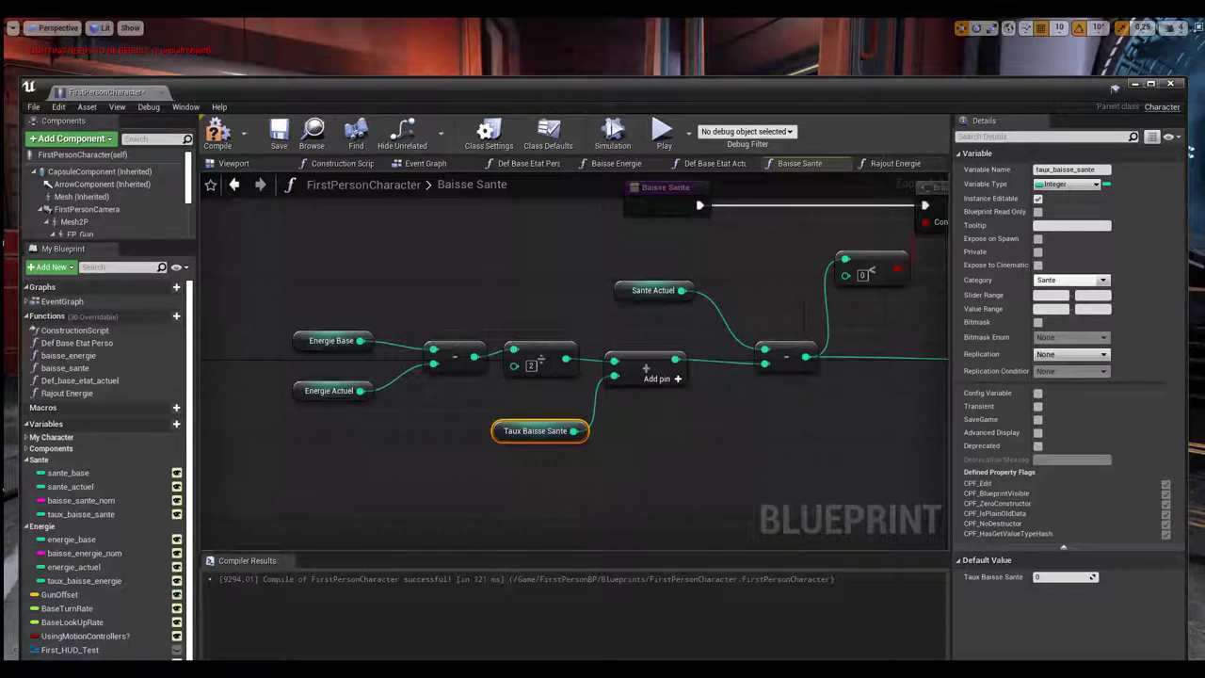
Step: Nudge the Sante Actuel node, then view Baisse Energie's Branch, Clear Timer and SET nodes
{"action": "right_click_drag", "start_coordinate": [789, 357], "coordinate": [676, 372]}
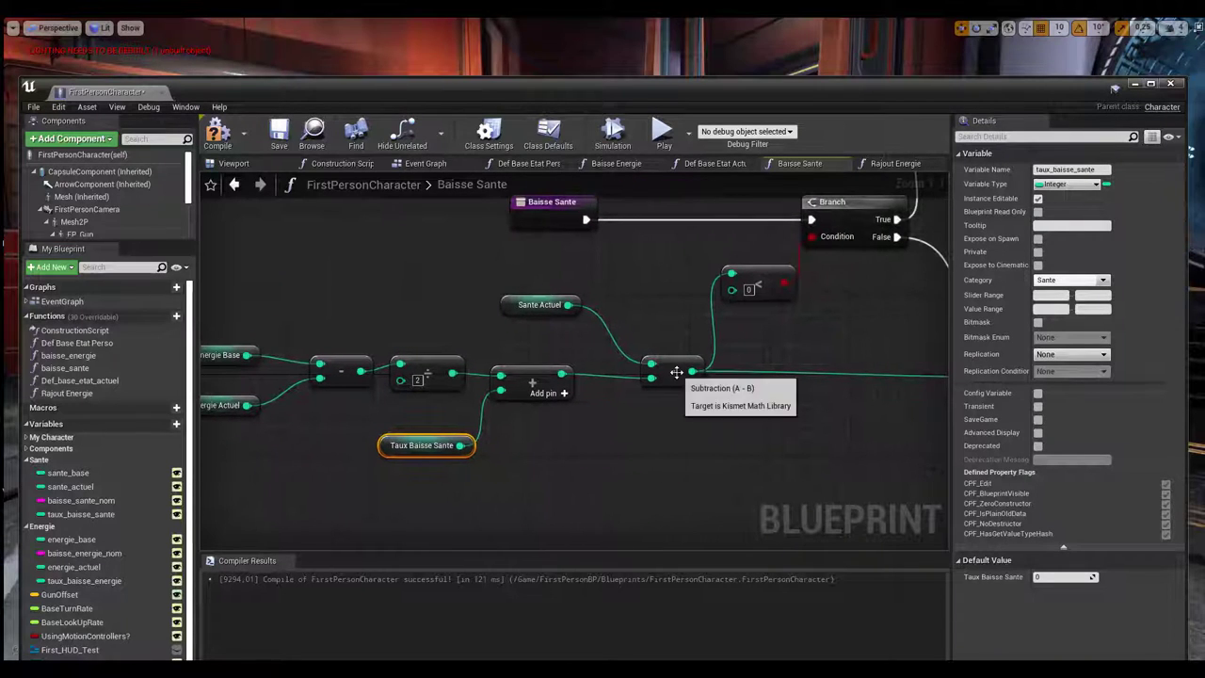
{"action": "mouse_move", "coordinate": [536, 307]}
{"action": "left_mouse_down"}
{"action": "mouse_move", "coordinate": [516, 298]}
{"action": "mouse_move", "coordinate": [555, 308]}
{"action": "left_mouse_up"}
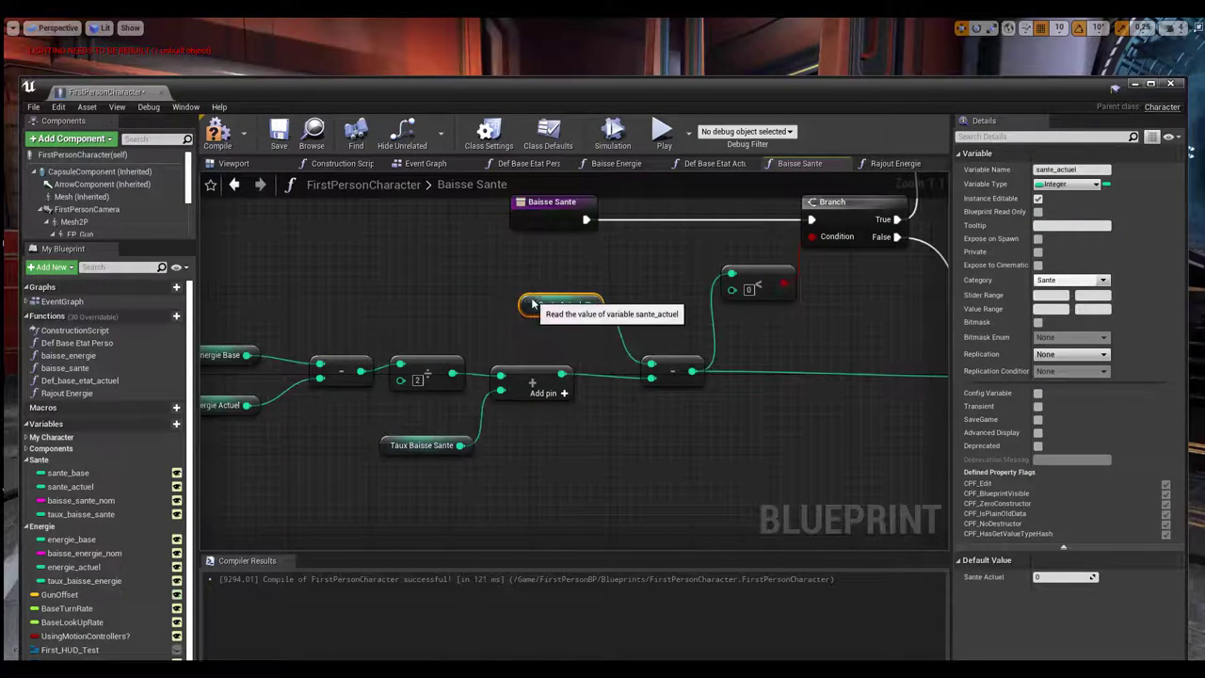
{"action": "left_click", "coordinate": [604, 165]}
{"action": "right_click_drag", "start_coordinate": [844, 299], "coordinate": [557, 170]}
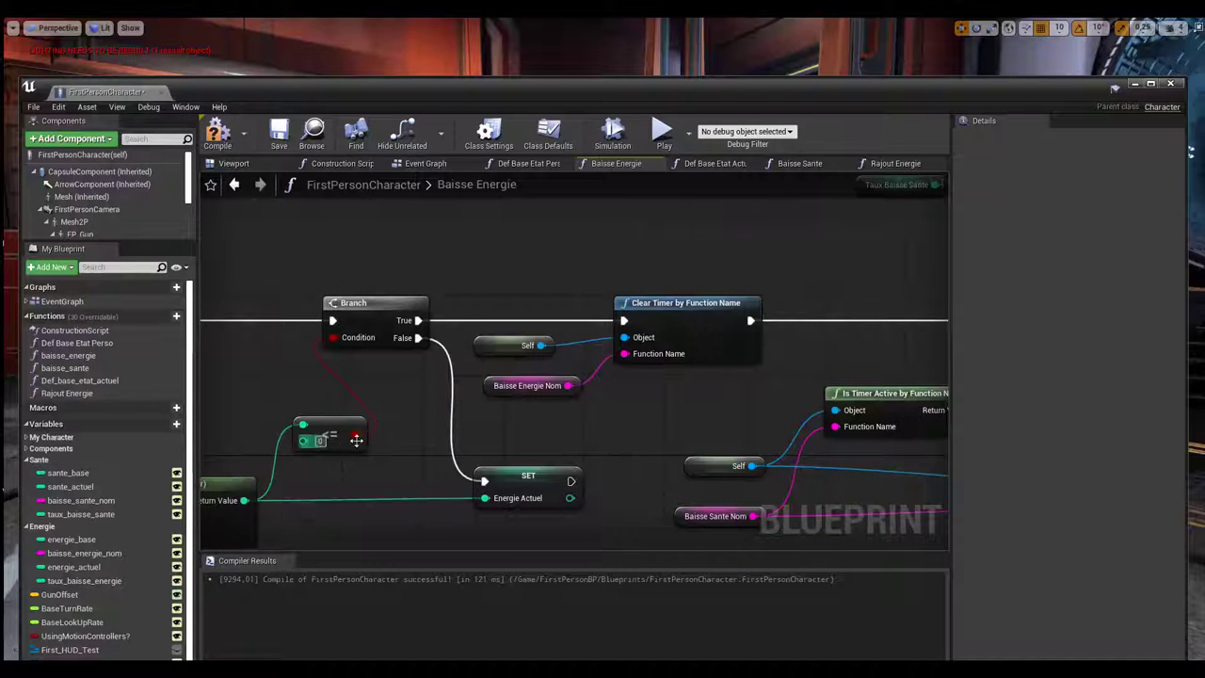
{"action": "right_click_drag", "start_coordinate": [403, 429], "coordinate": [335, 439]}
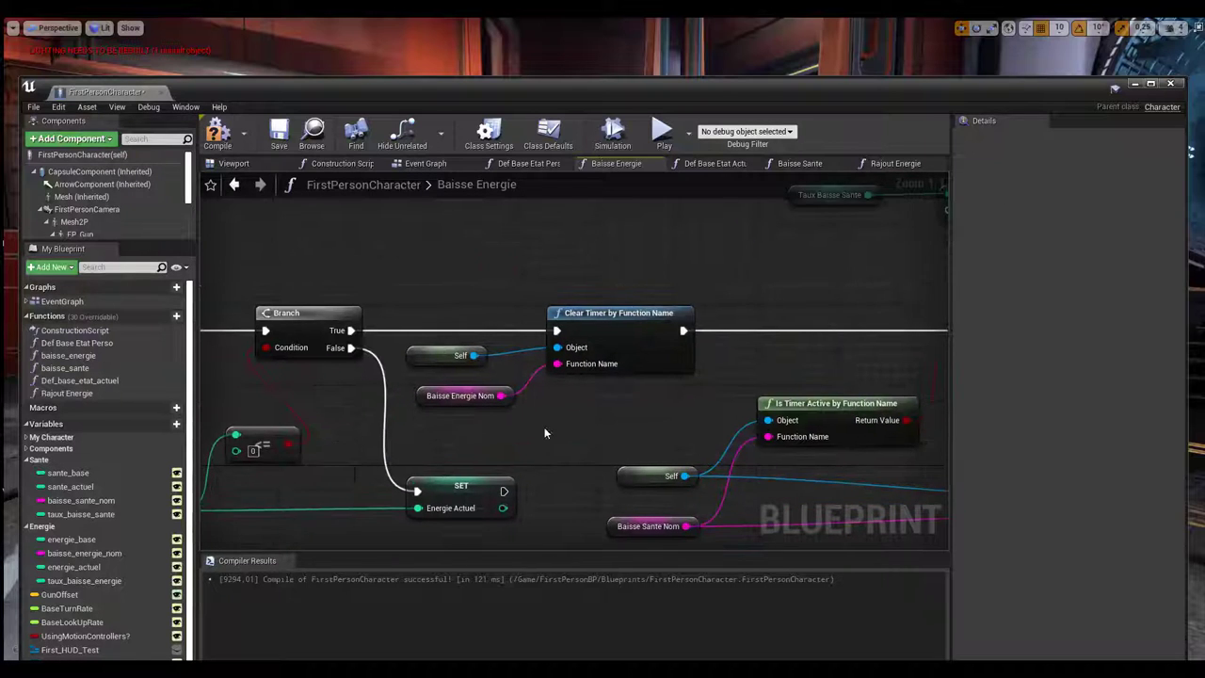
{"action": "left_click", "coordinate": [595, 316]}
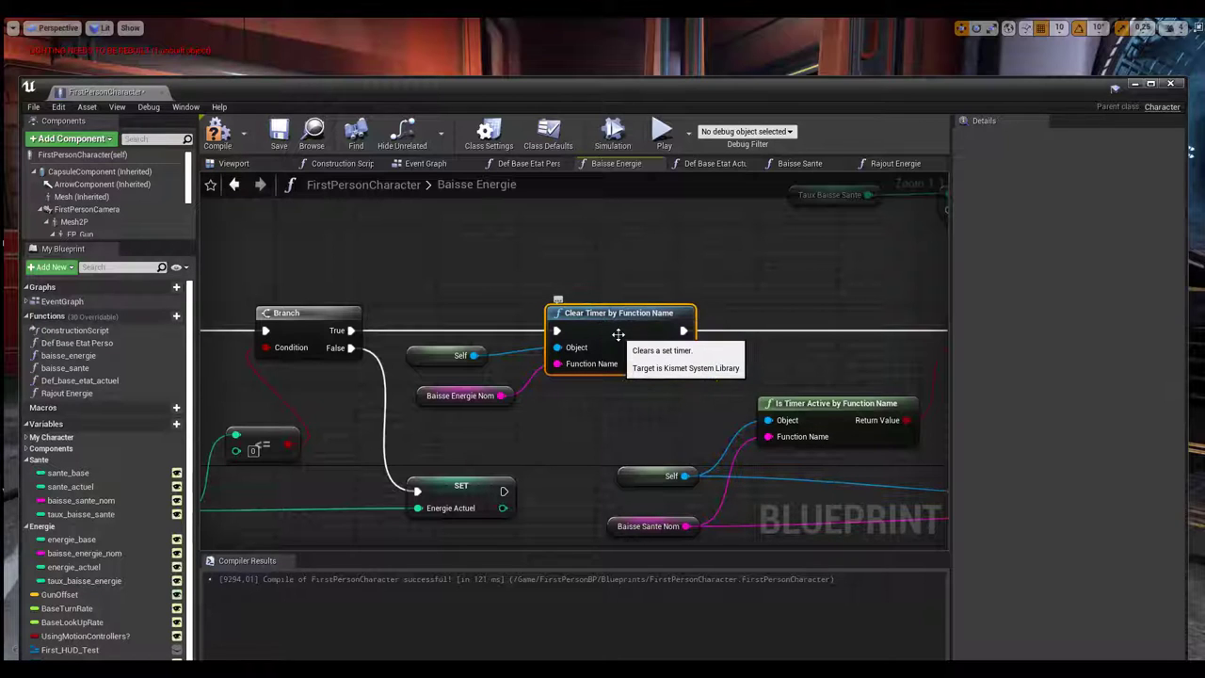
{"action": "scroll", "coordinate": [607, 386], "scroll_direction": "up", "scroll_amount": 1}
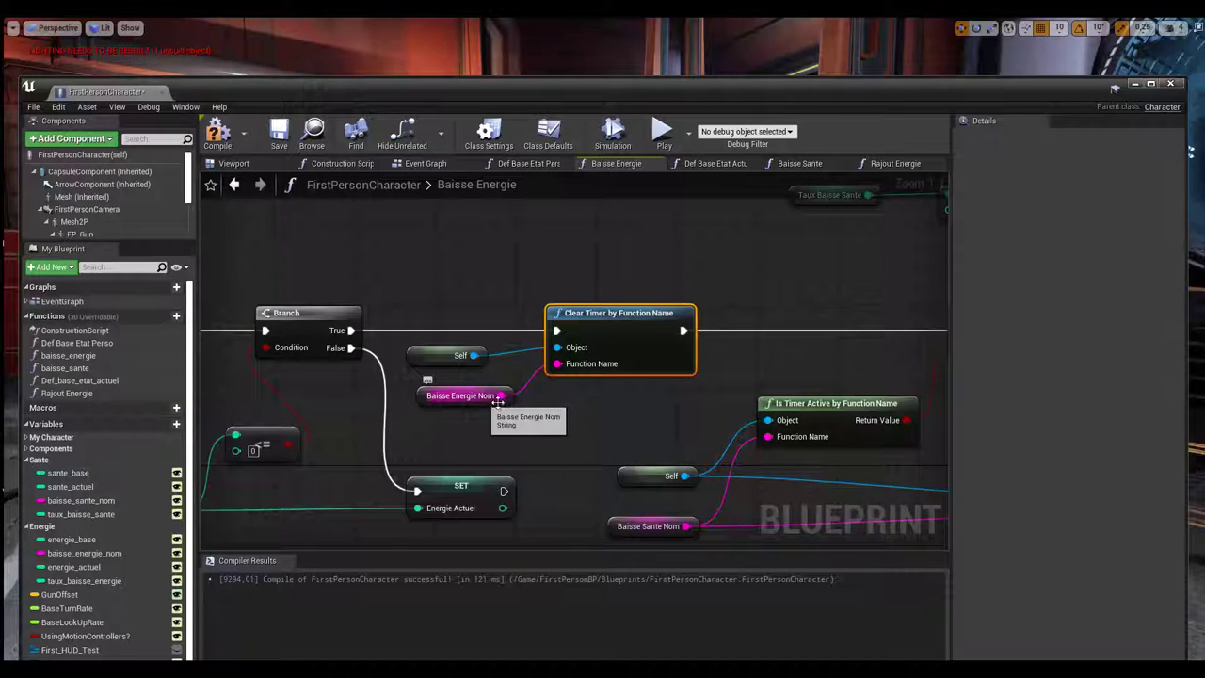
{"action": "left_click", "coordinate": [450, 355]}
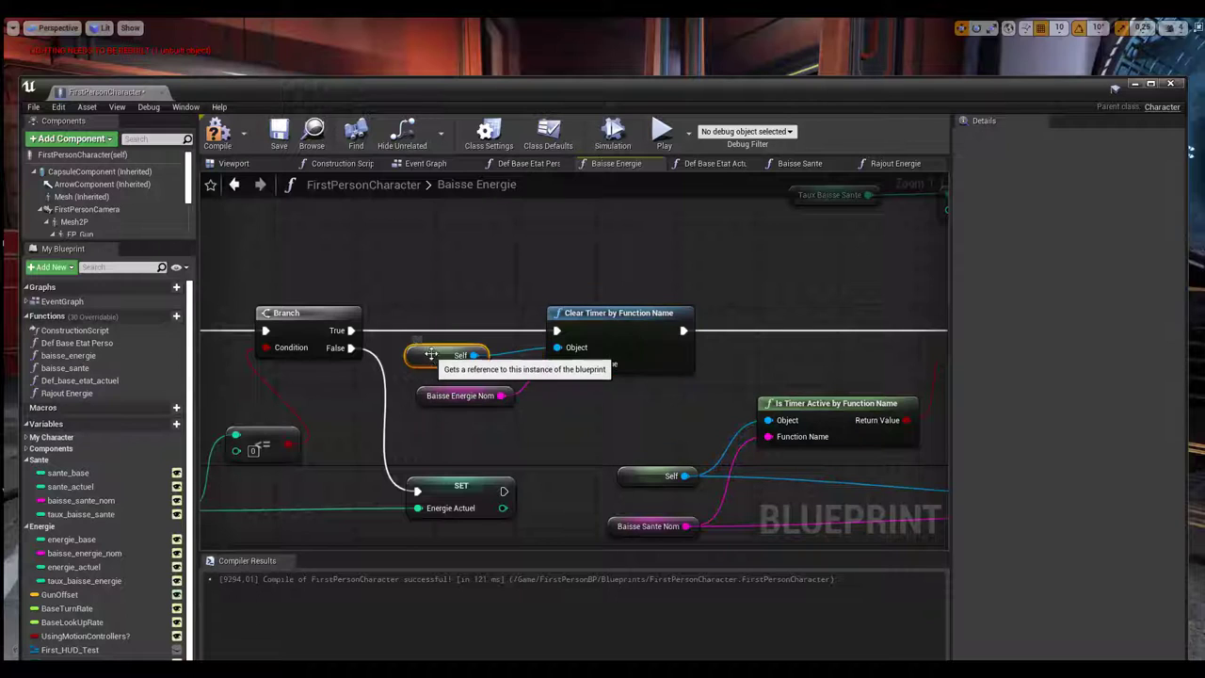
{"action": "right_click_drag", "start_coordinate": [591, 436], "coordinate": [447, 426]}
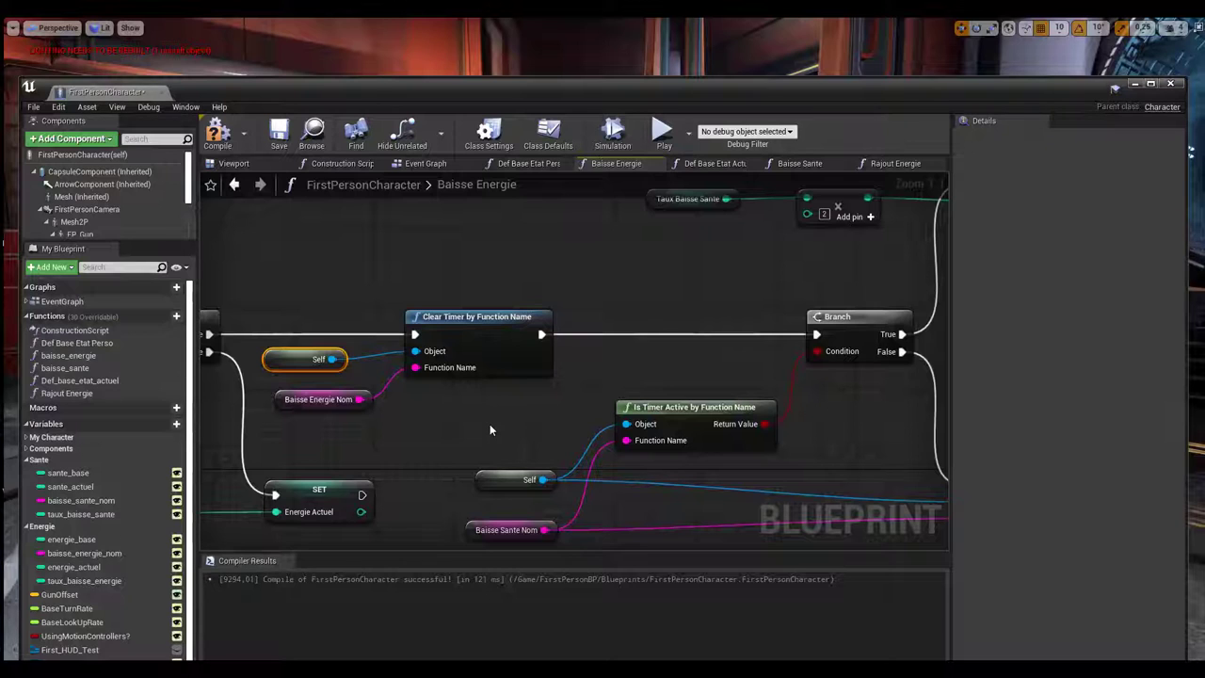
{"action": "scroll", "coordinate": [489, 430], "scroll_direction": "down", "scroll_amount": 1}
{"action": "right_click_drag", "start_coordinate": [395, 426], "coordinate": [430, 429]}
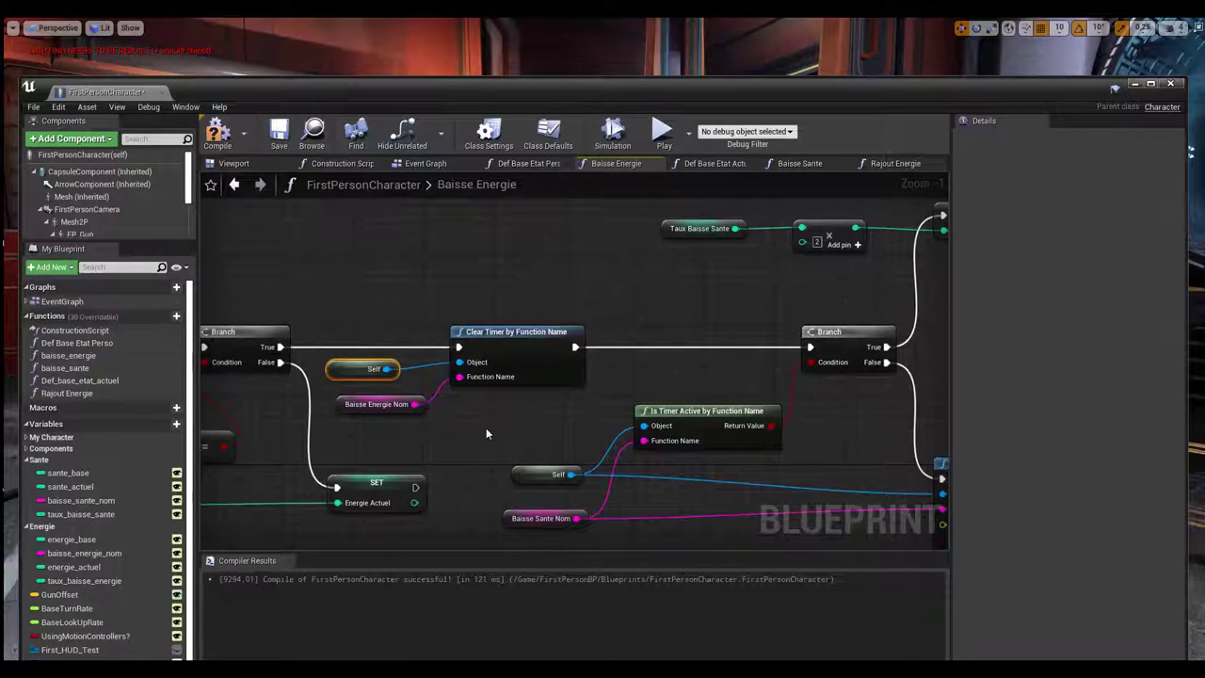
{"action": "right_click_drag", "start_coordinate": [486, 427], "coordinate": [387, 431]}
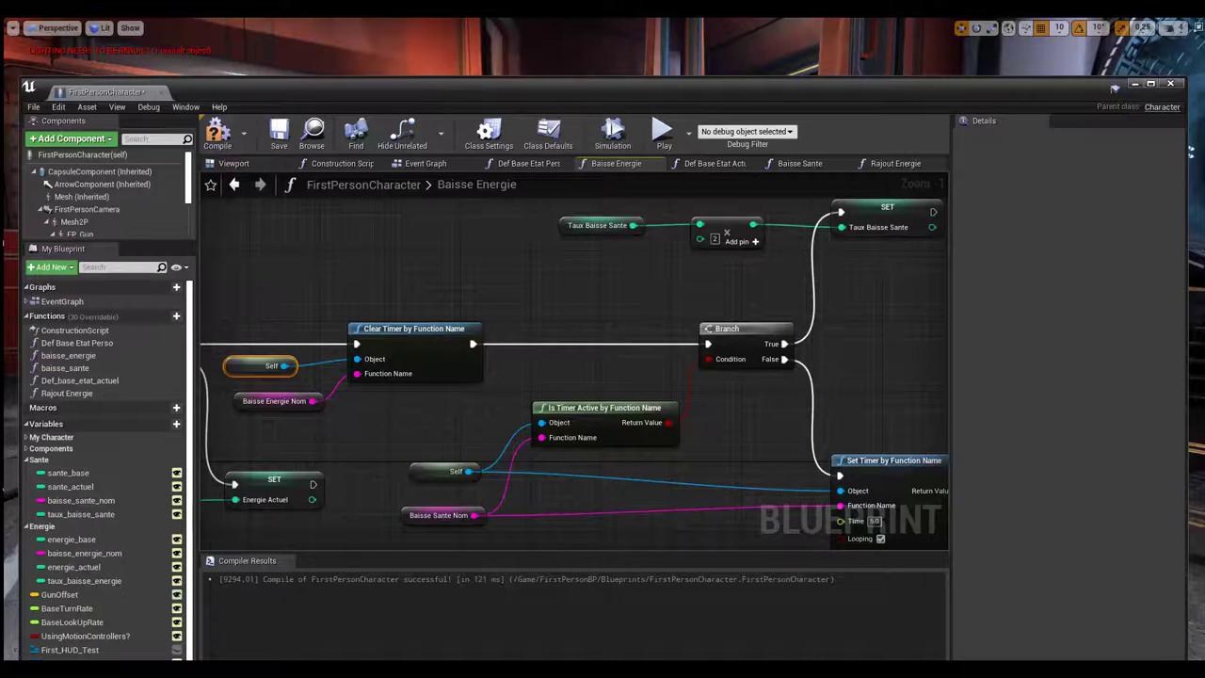
{"action": "left_click_drag", "start_coordinate": [864, 463], "coordinate": [784, 424]}
{"action": "scroll", "coordinate": [672, 422], "scroll_direction": "up", "scroll_amount": 1}
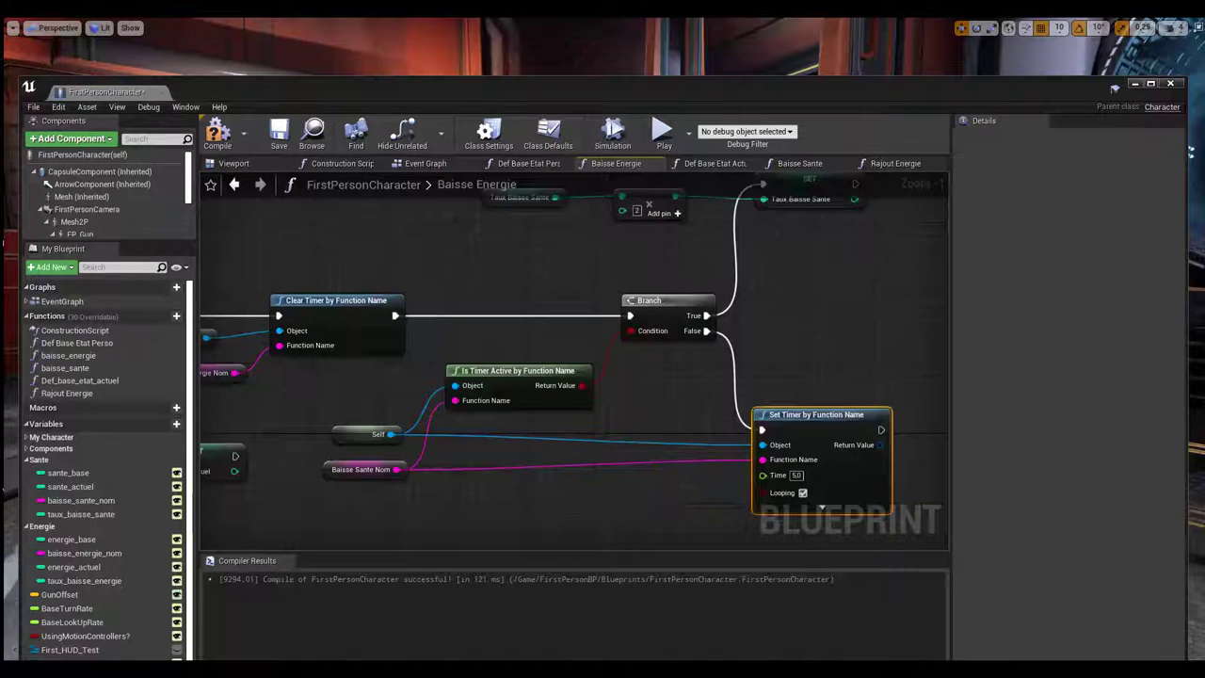
{"action": "mouse_move", "coordinate": [672, 421]}
{"action": "right_mouse_down"}
{"action": "mouse_move", "coordinate": [641, 485]}
{"action": "mouse_move", "coordinate": [606, 414]}
{"action": "mouse_move", "coordinate": [565, 504]}
{"action": "right_mouse_up"}
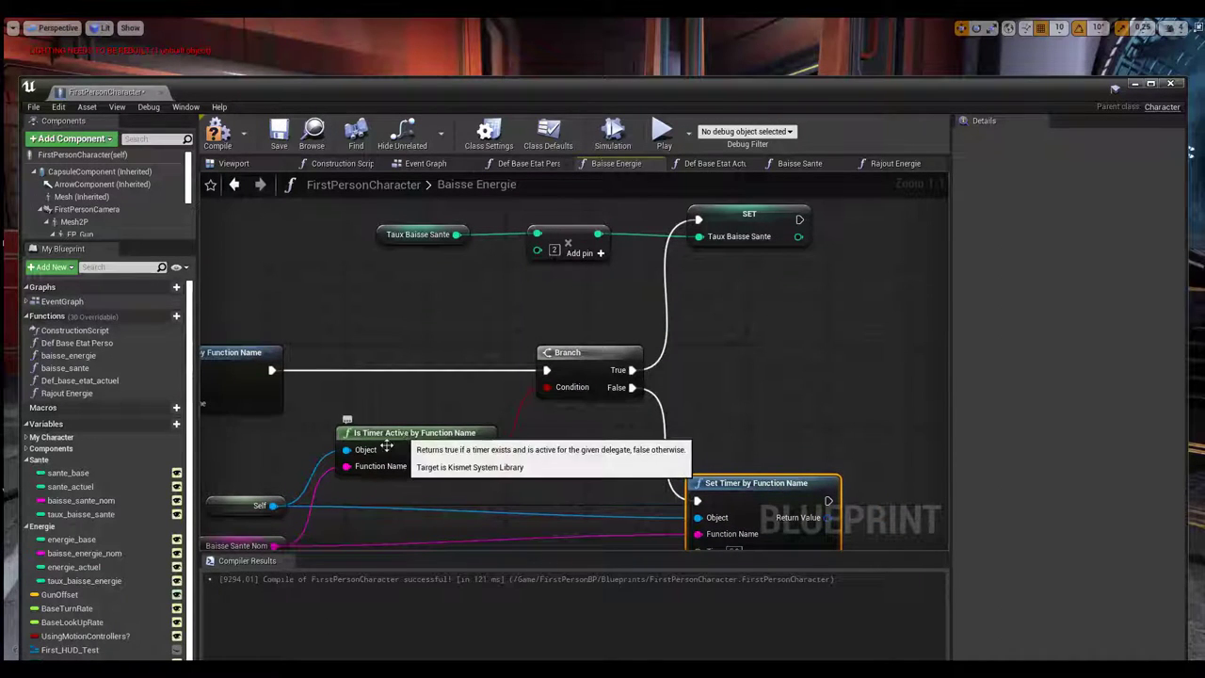
{"action": "right_click_drag", "start_coordinate": [295, 439], "coordinate": [516, 414]}
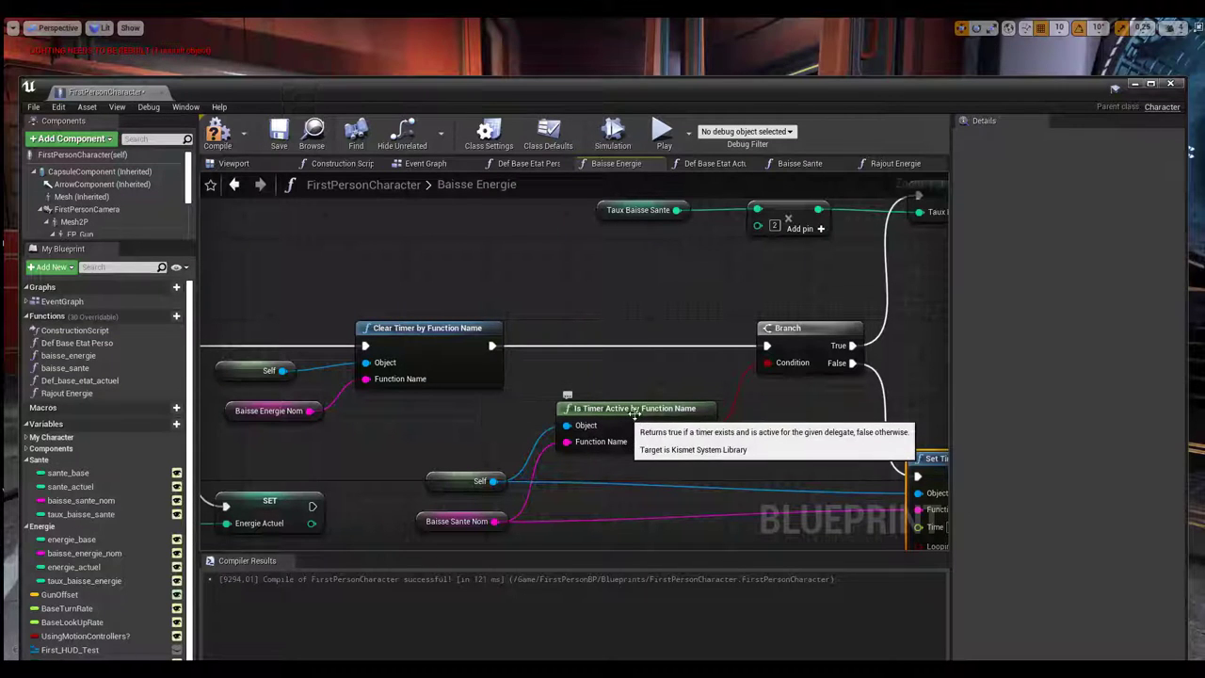
{"action": "right_click_drag", "start_coordinate": [656, 418], "coordinate": [607, 306]}
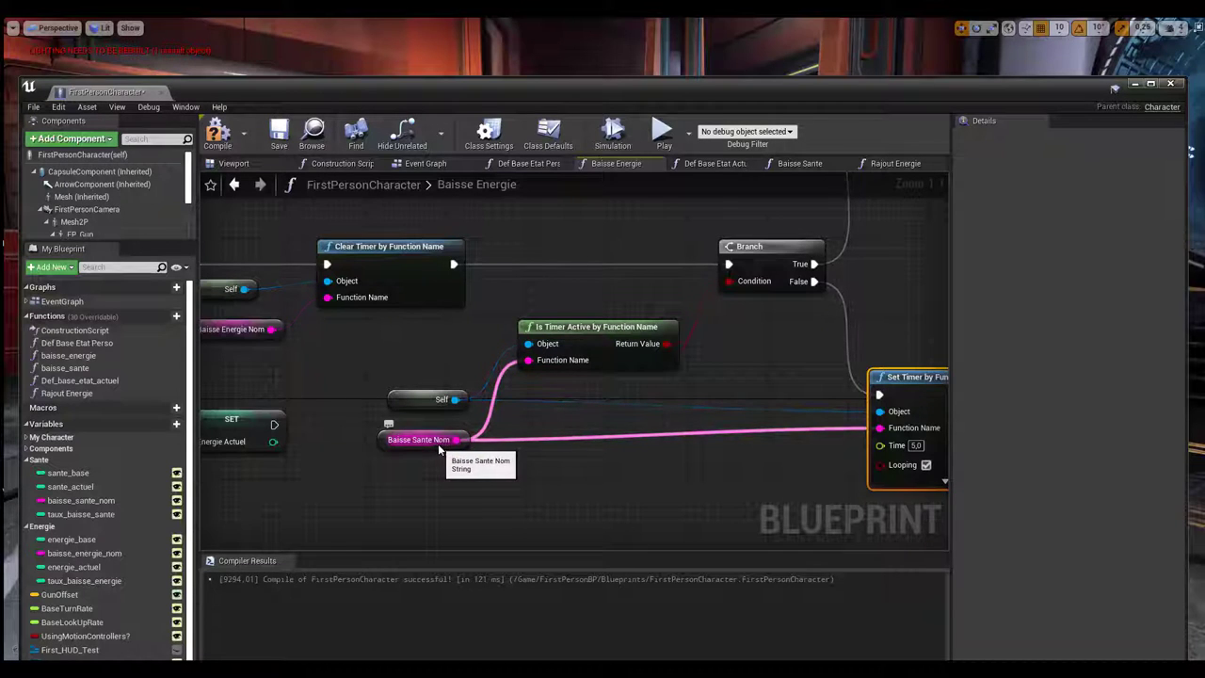
{"action": "mouse_move", "coordinate": [724, 346]}
{"action": "right_mouse_down"}
{"action": "mouse_move", "coordinate": [674, 399]}
{"action": "mouse_move", "coordinate": [509, 468]}
{"action": "right_mouse_up"}
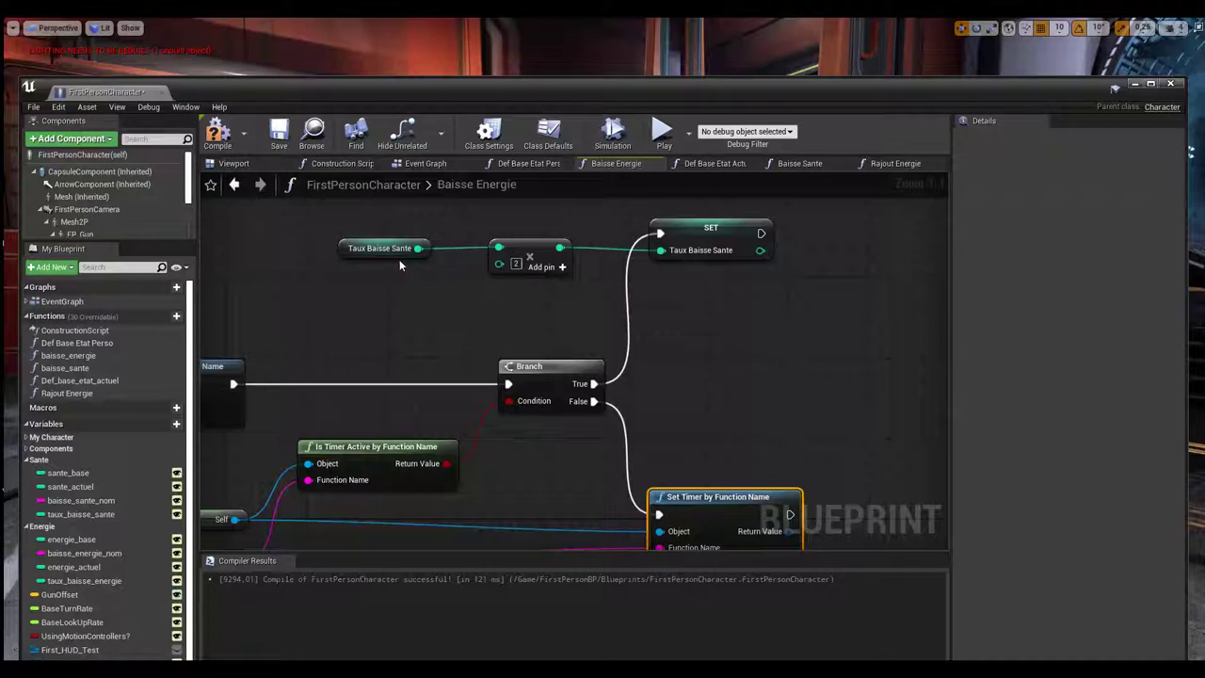
{"action": "right_click_drag", "start_coordinate": [658, 379], "coordinate": [647, 351]}
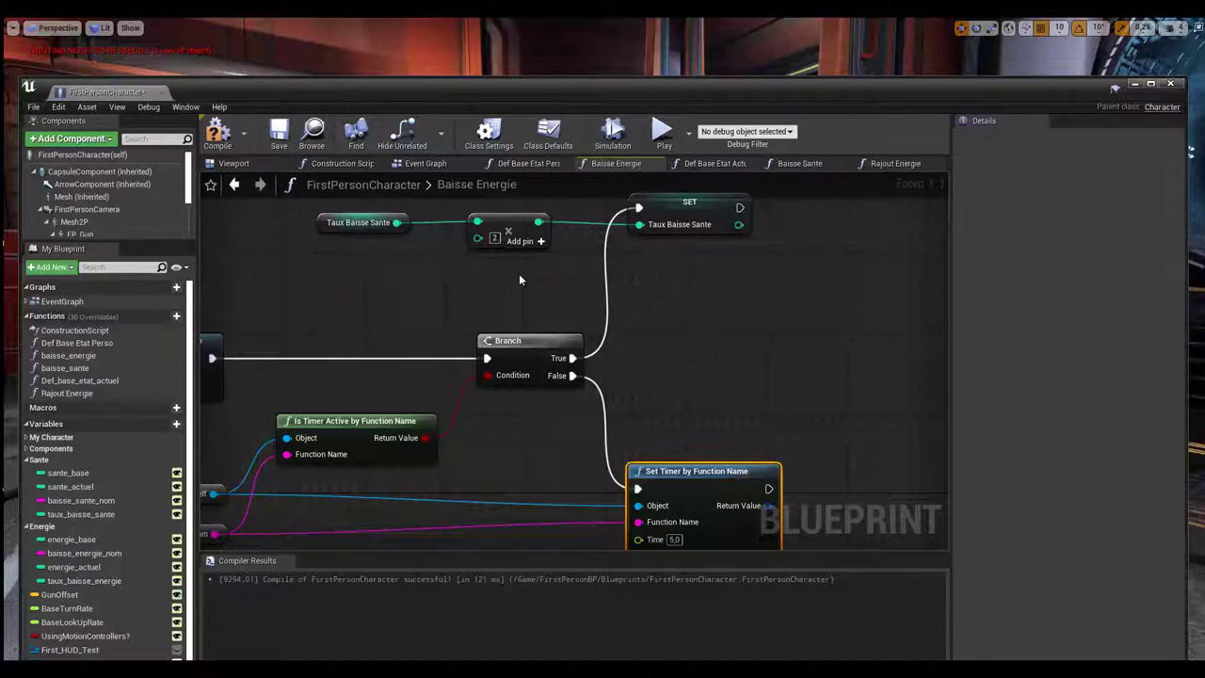
{"action": "left_click", "coordinate": [790, 166]}
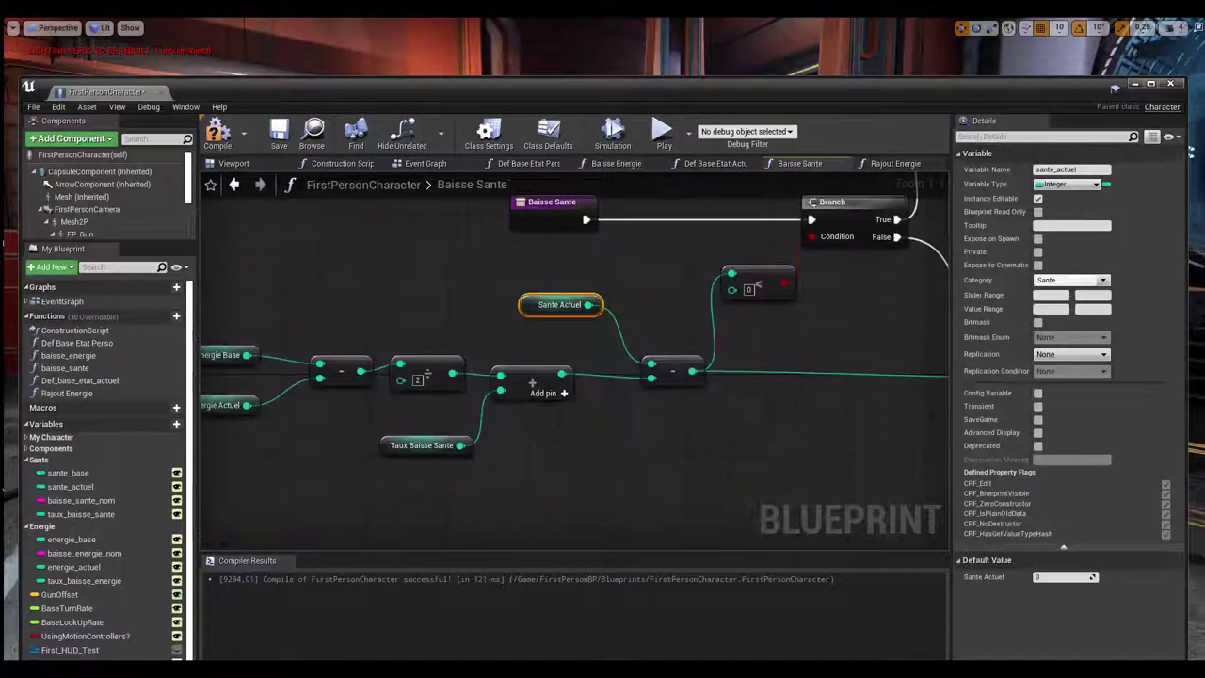
{"action": "right_click_drag", "start_coordinate": [528, 443], "coordinate": [644, 441]}
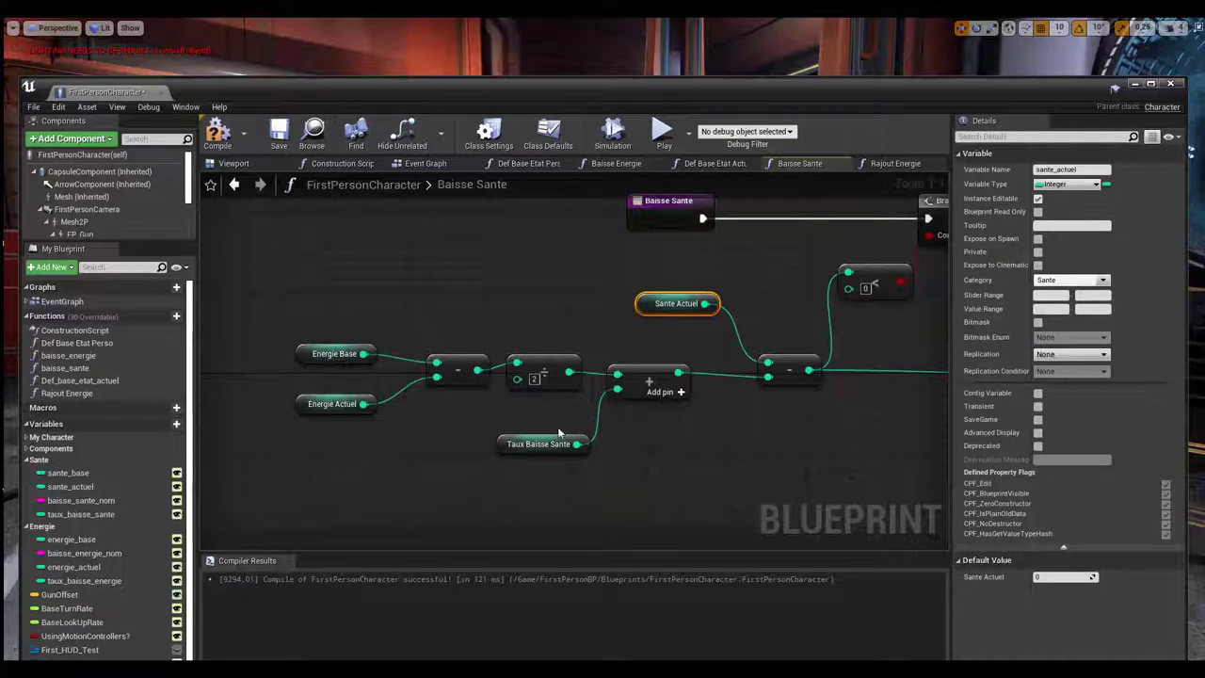
{"action": "right_click_drag", "start_coordinate": [688, 465], "coordinate": [587, 501]}
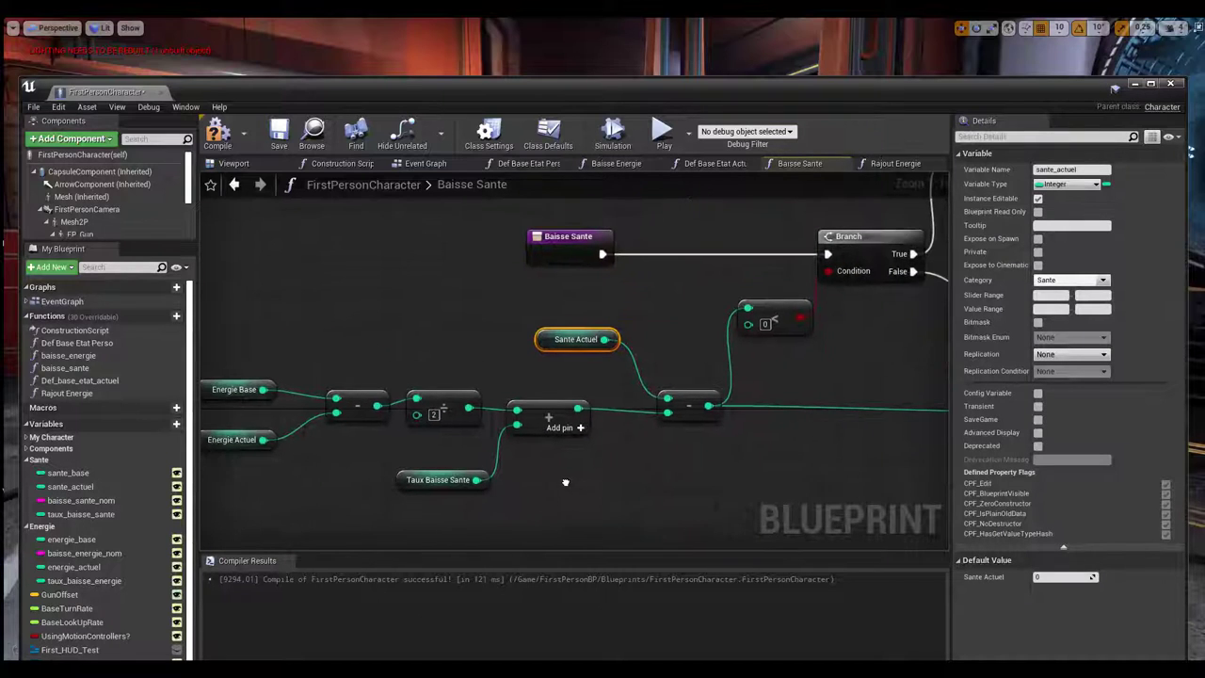
{"action": "left_click", "coordinate": [613, 162]}
{"action": "right_click_drag", "start_coordinate": [514, 274], "coordinate": [537, 315]}
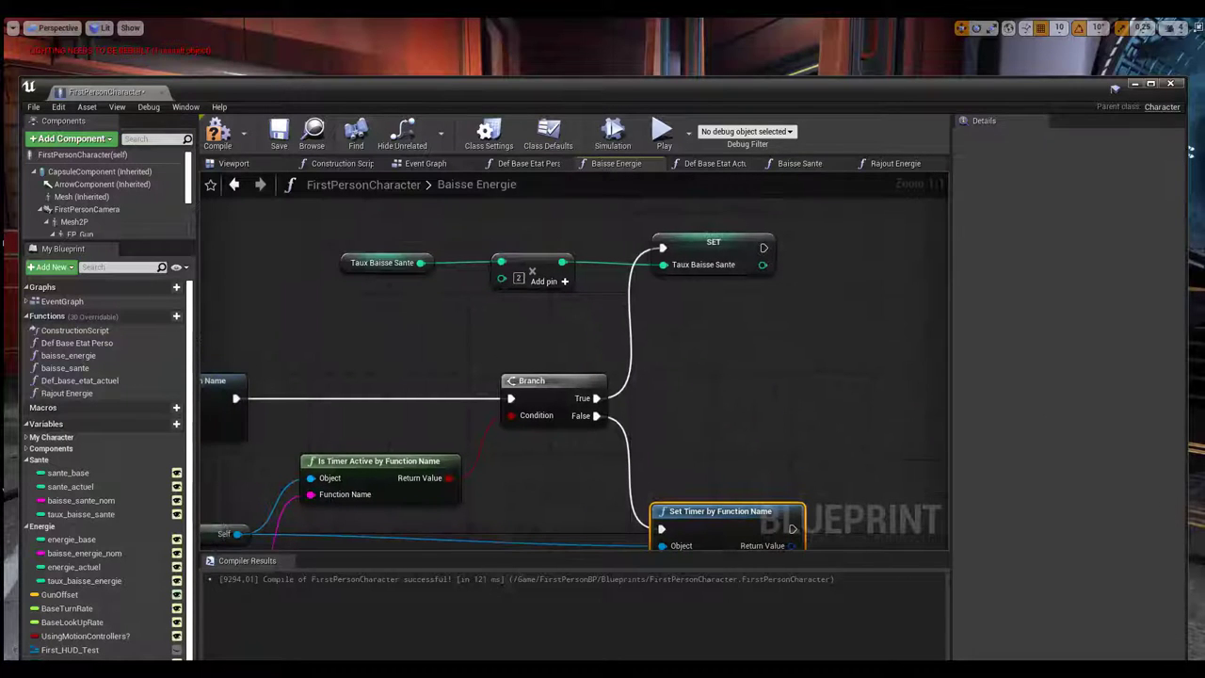
{"action": "right_click_drag", "start_coordinate": [576, 446], "coordinate": [569, 285]}
{"action": "right_click_drag", "start_coordinate": [537, 340], "coordinate": [593, 307]}
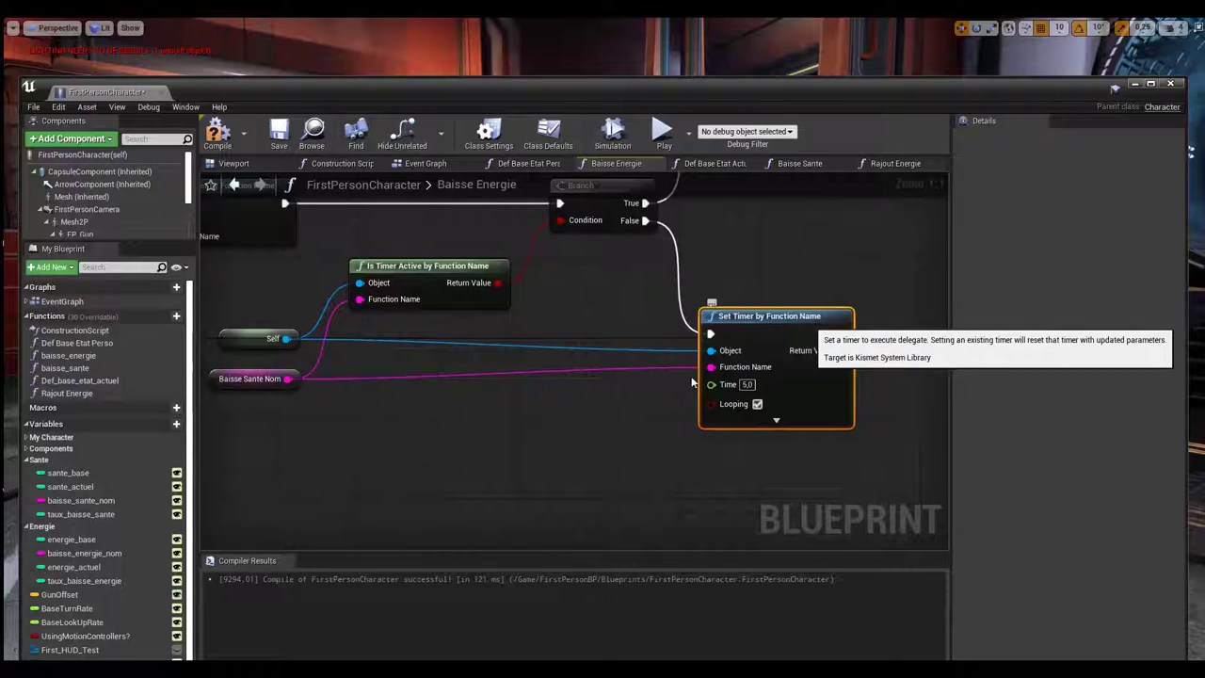
{"action": "right_click_drag", "start_coordinate": [471, 420], "coordinate": [487, 424]}
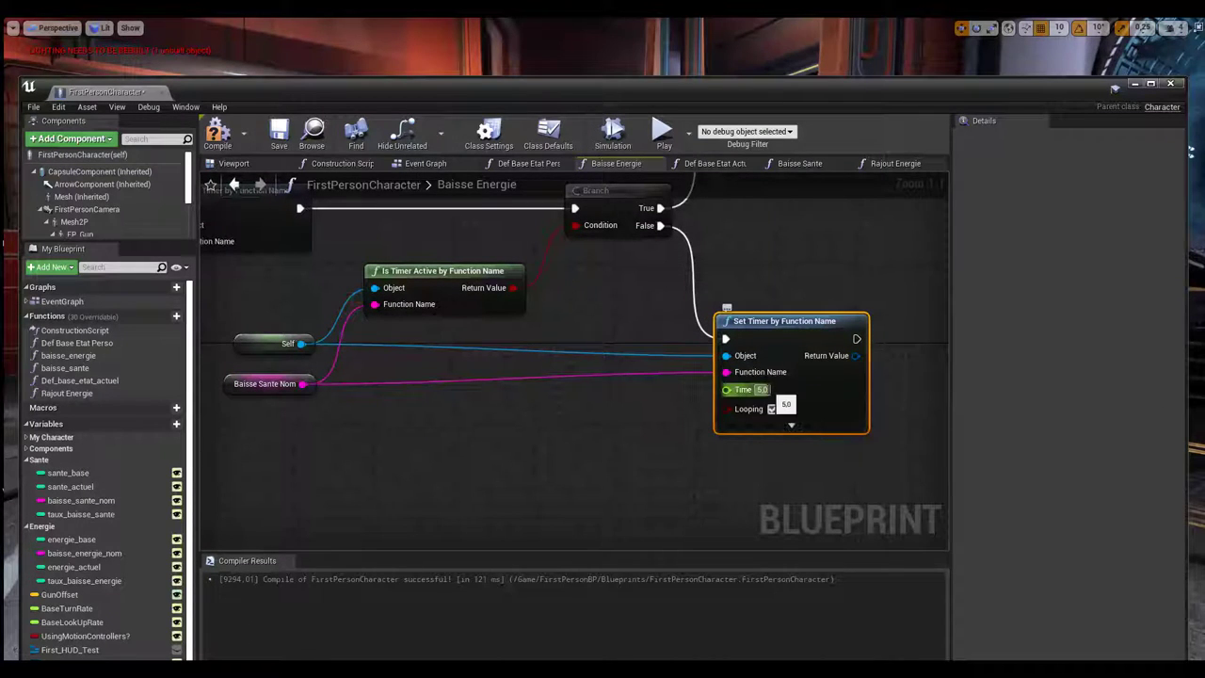
{"action": "left_click", "coordinate": [772, 408]}
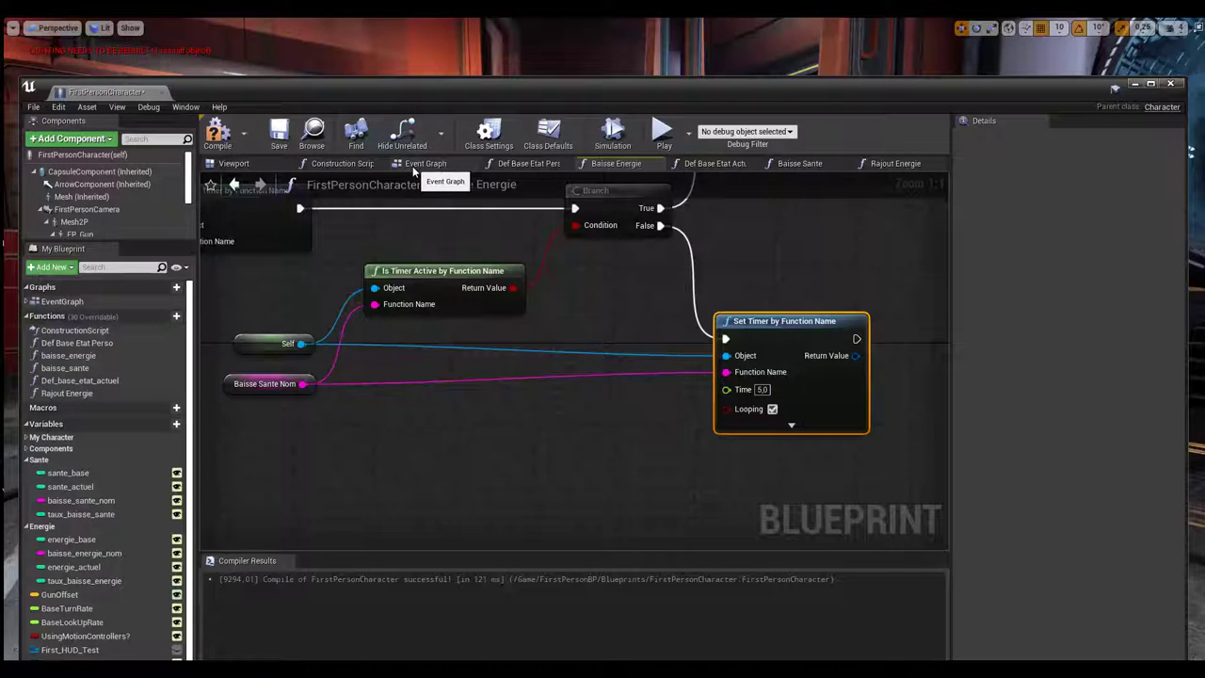
{"action": "mouse_move", "coordinate": [726, 389]}
{"action": "left_mouse_down"}
{"action": "mouse_move", "coordinate": [629, 430]}
{"action": "mouse_move", "coordinate": [565, 433]}
{"action": "left_mouse_up"}
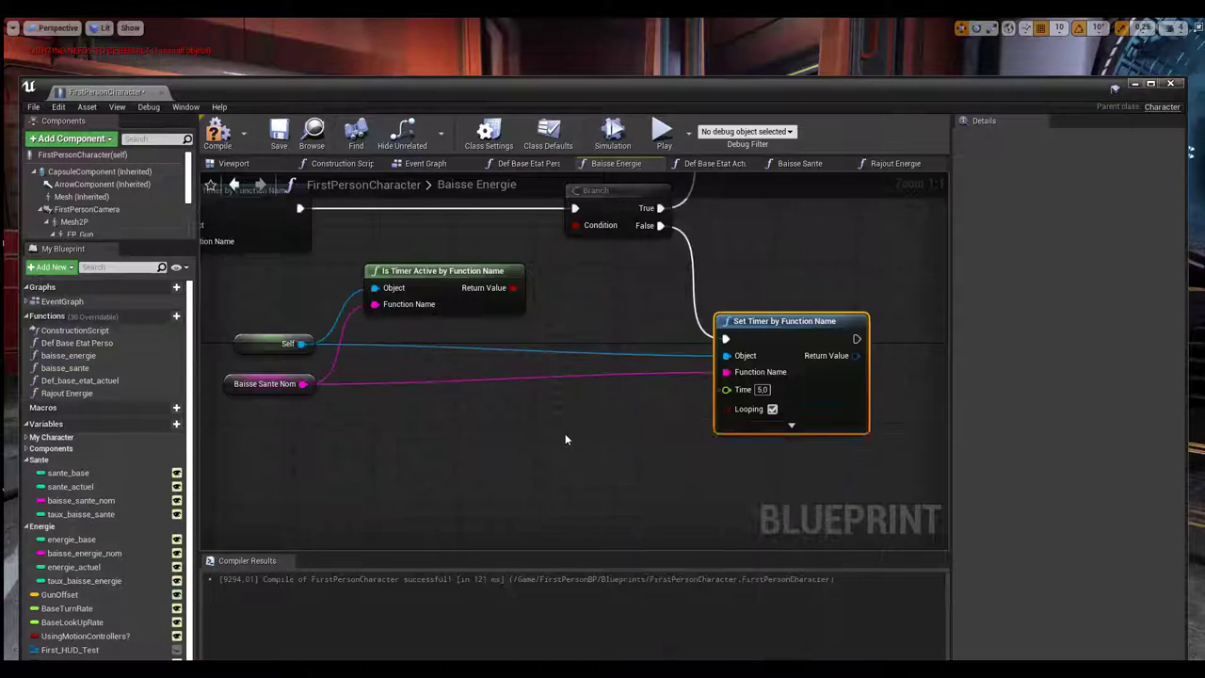
{"action": "left_click", "coordinate": [427, 163]}
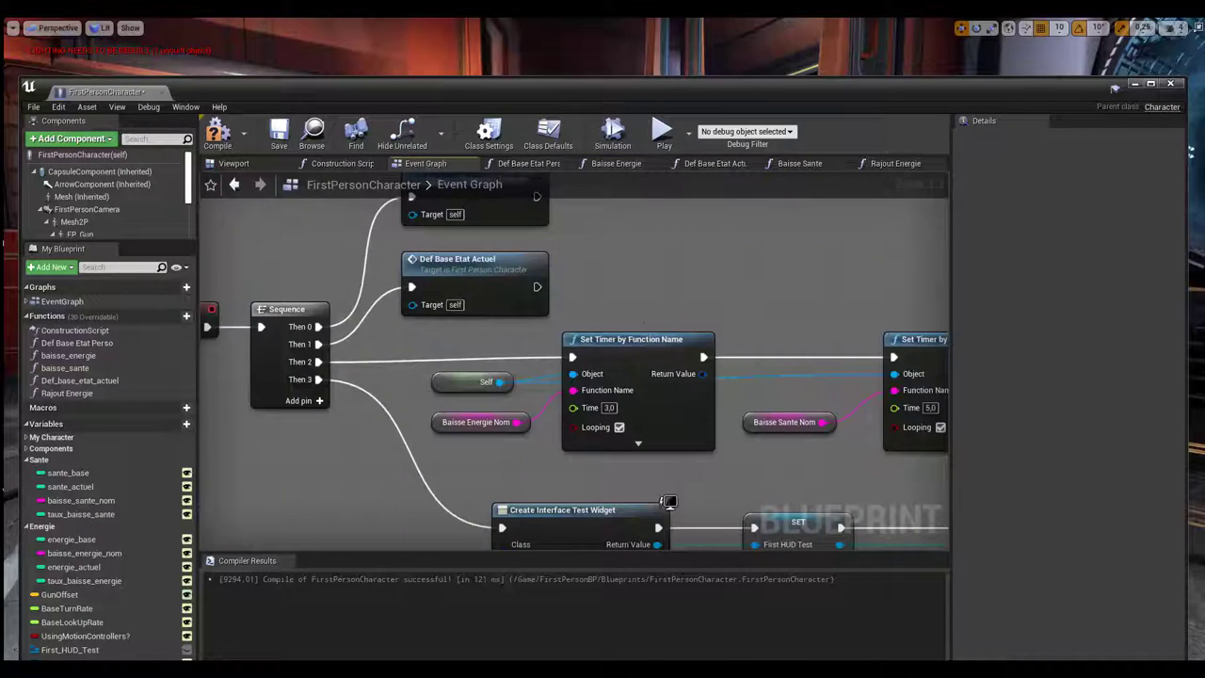
{"action": "right_click_drag", "start_coordinate": [867, 443], "coordinate": [541, 395]}
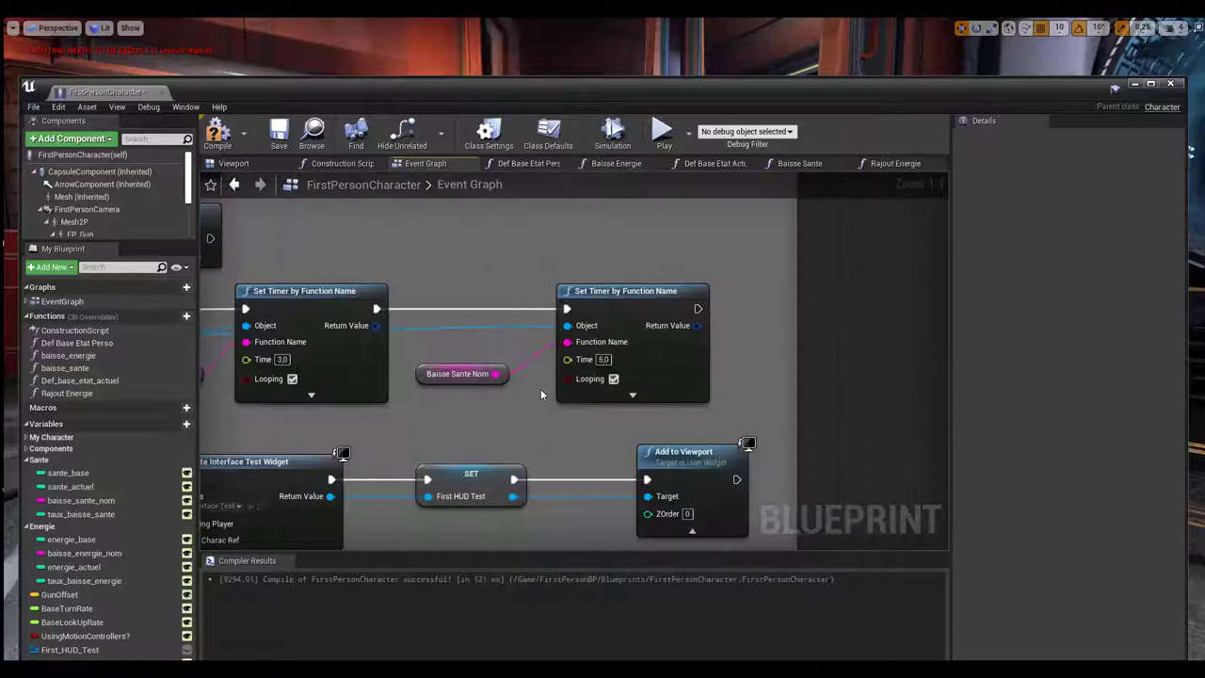
{"action": "left_click", "coordinate": [610, 395]}
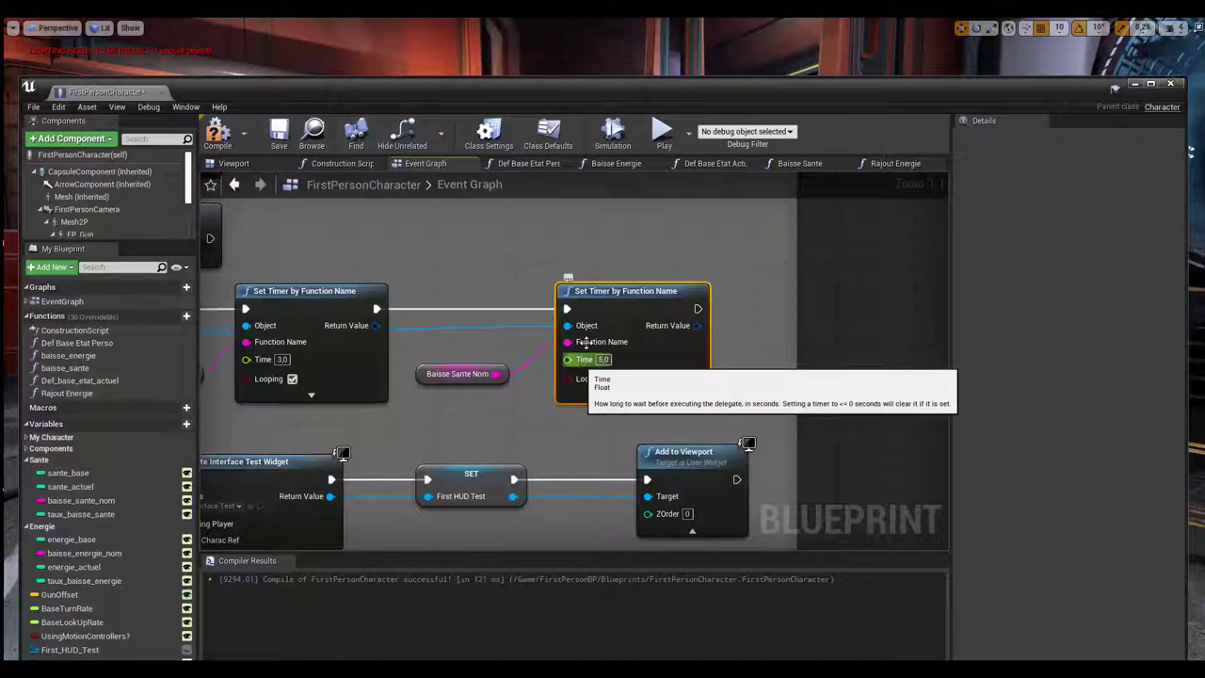
{"action": "left_click", "coordinate": [596, 166]}
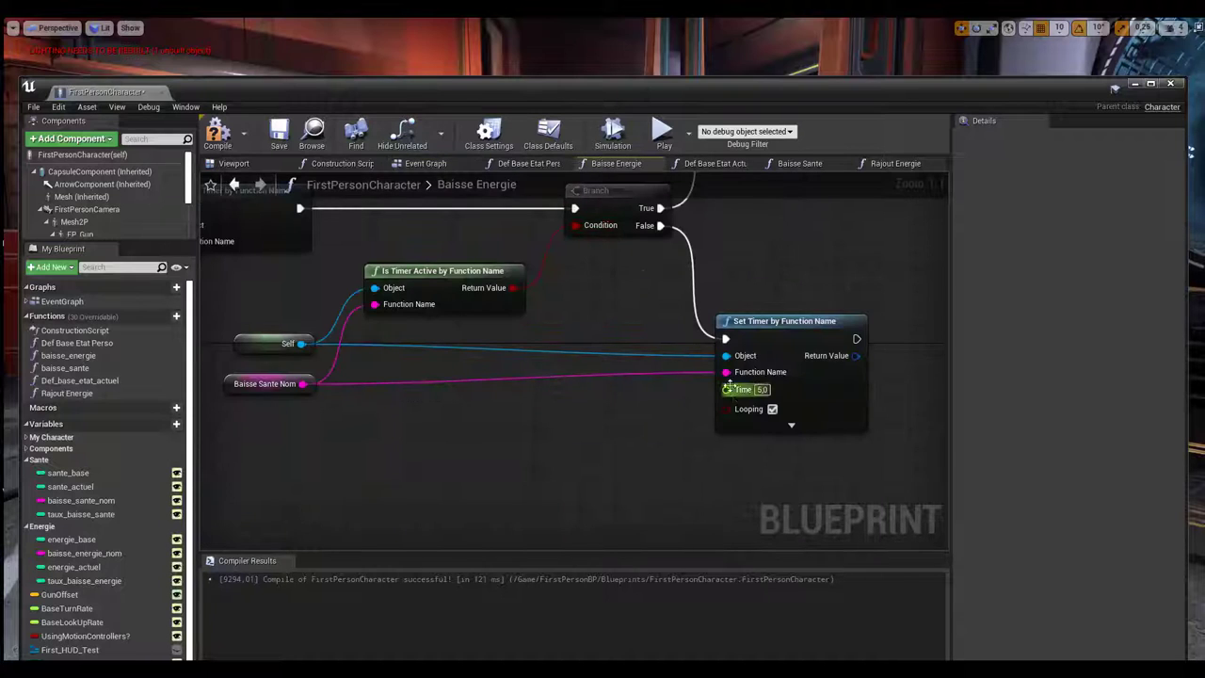
{"action": "right_click_drag", "start_coordinate": [466, 444], "coordinate": [521, 483]}
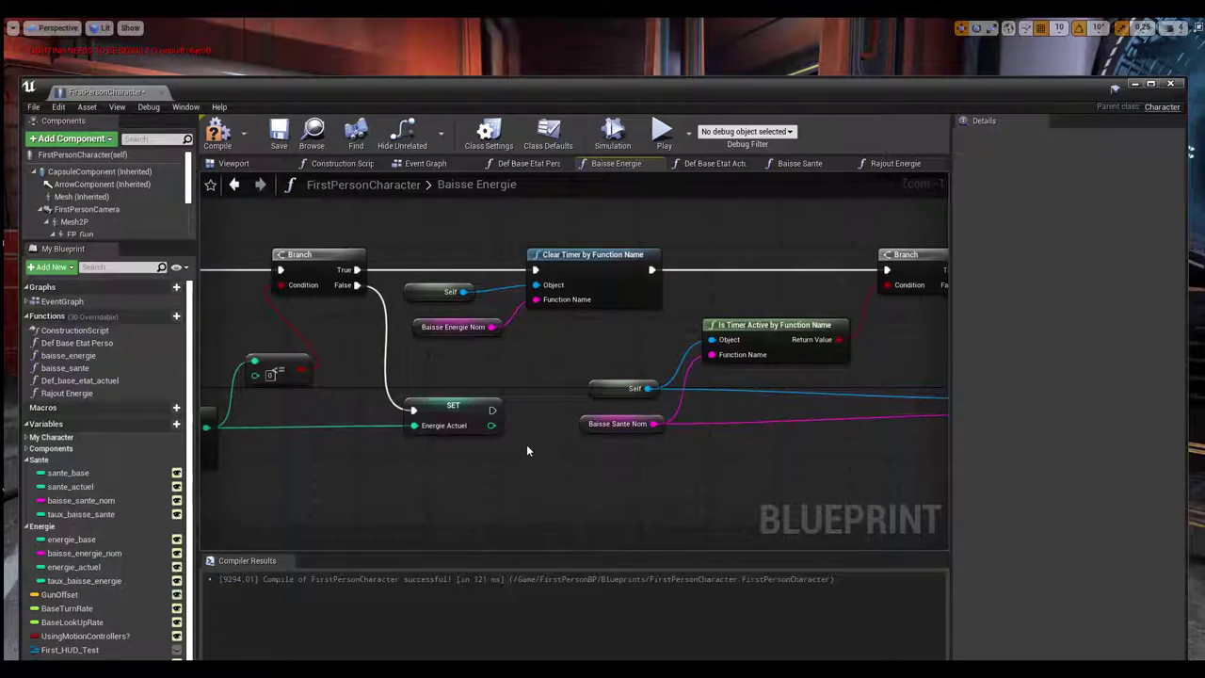
{"action": "right_click_drag", "start_coordinate": [527, 450], "coordinate": [656, 489]}
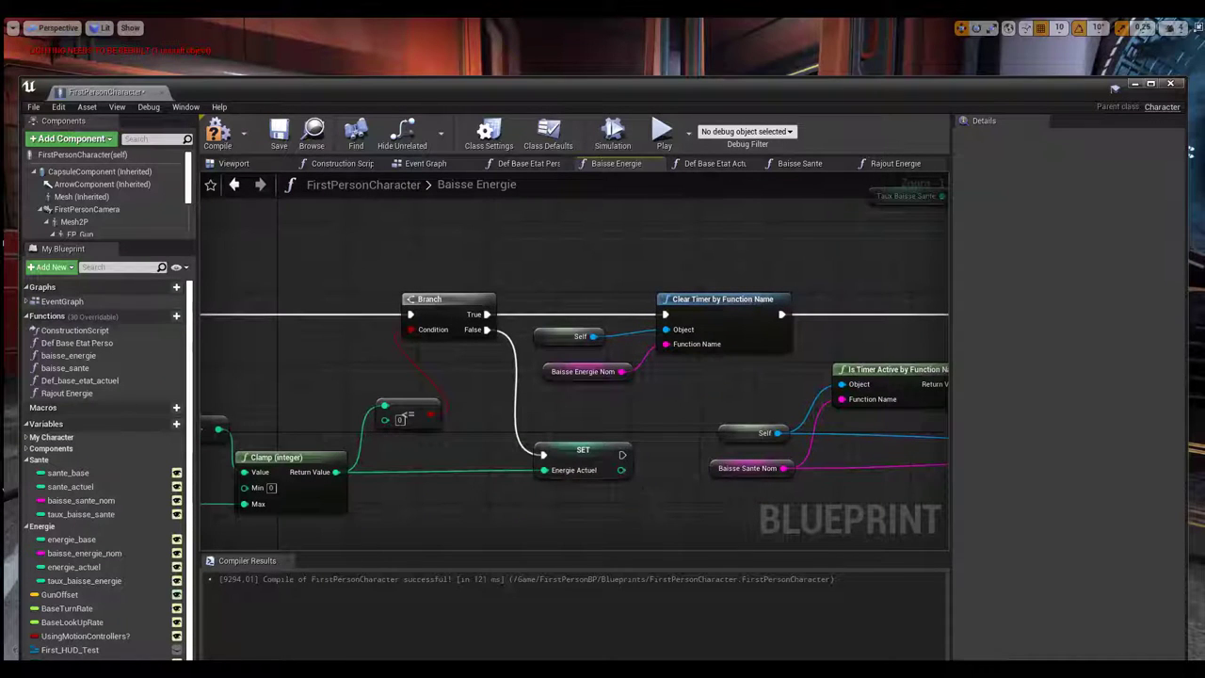
{"action": "scroll", "coordinate": [571, 411], "scroll_direction": "down", "scroll_amount": 2}
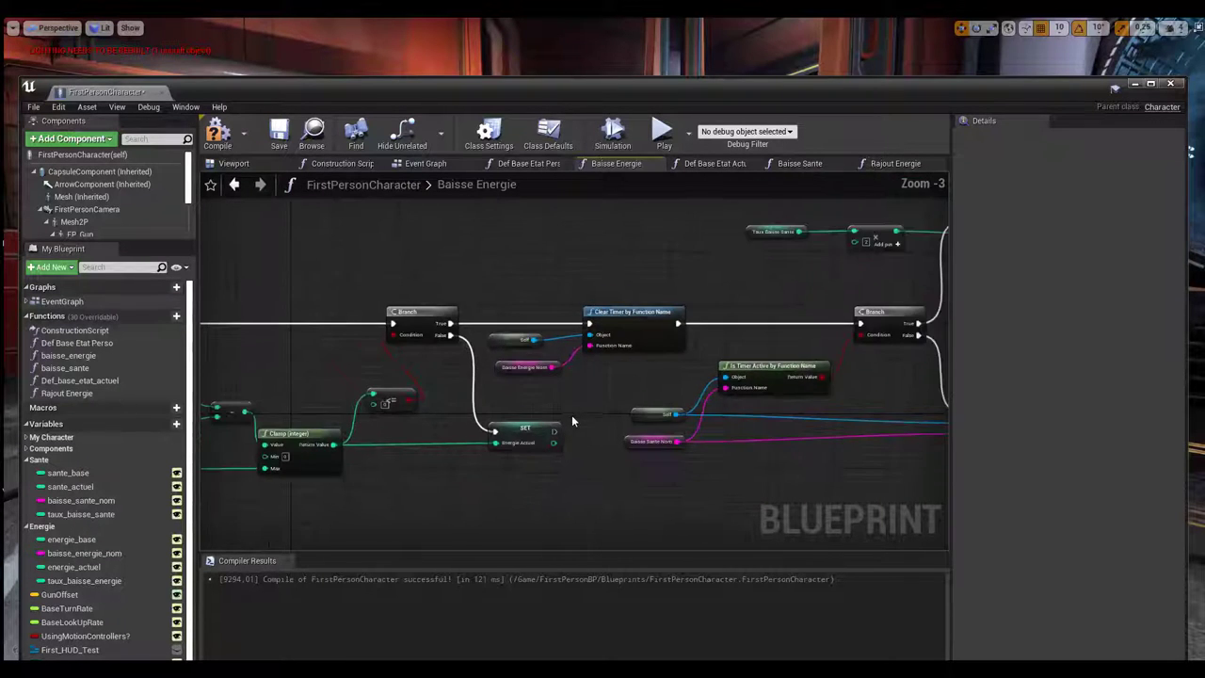
Step: Change the Baisse Energie Set Timer's Time from 5,0 to 8,0, then select the Event Graph timer's Time
{"action": "right_click_drag", "start_coordinate": [291, 463], "coordinate": [372, 435]}
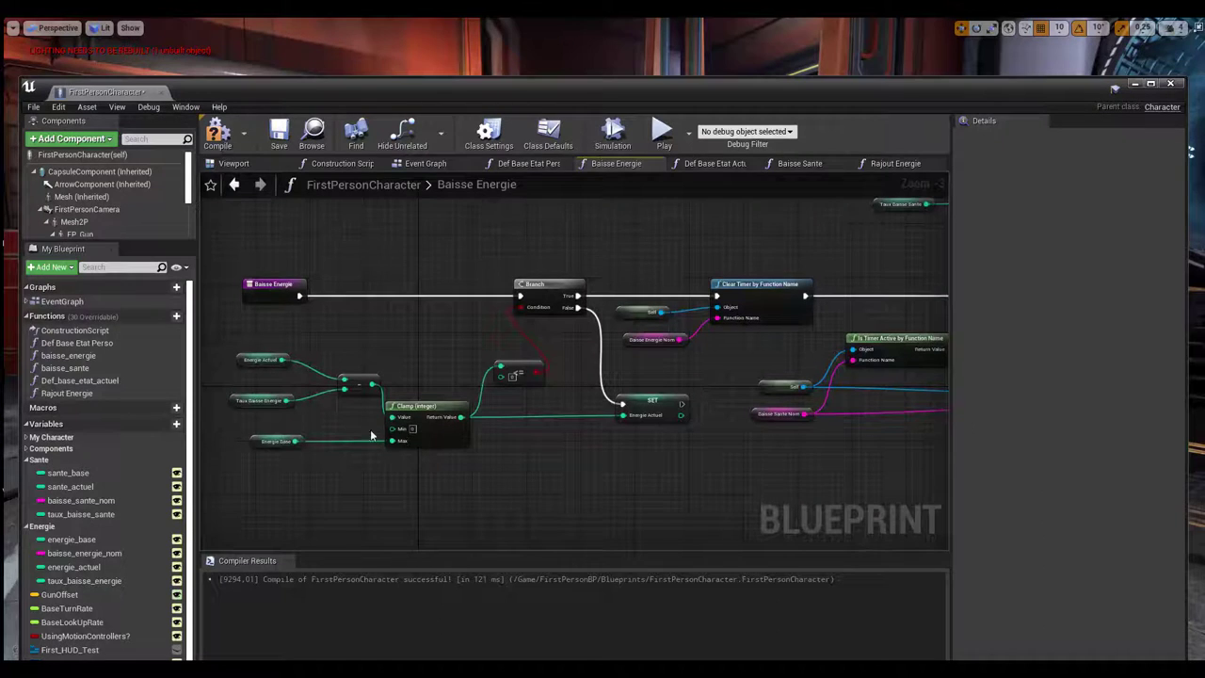
{"action": "right_click_drag", "start_coordinate": [483, 345], "coordinate": [410, 405]}
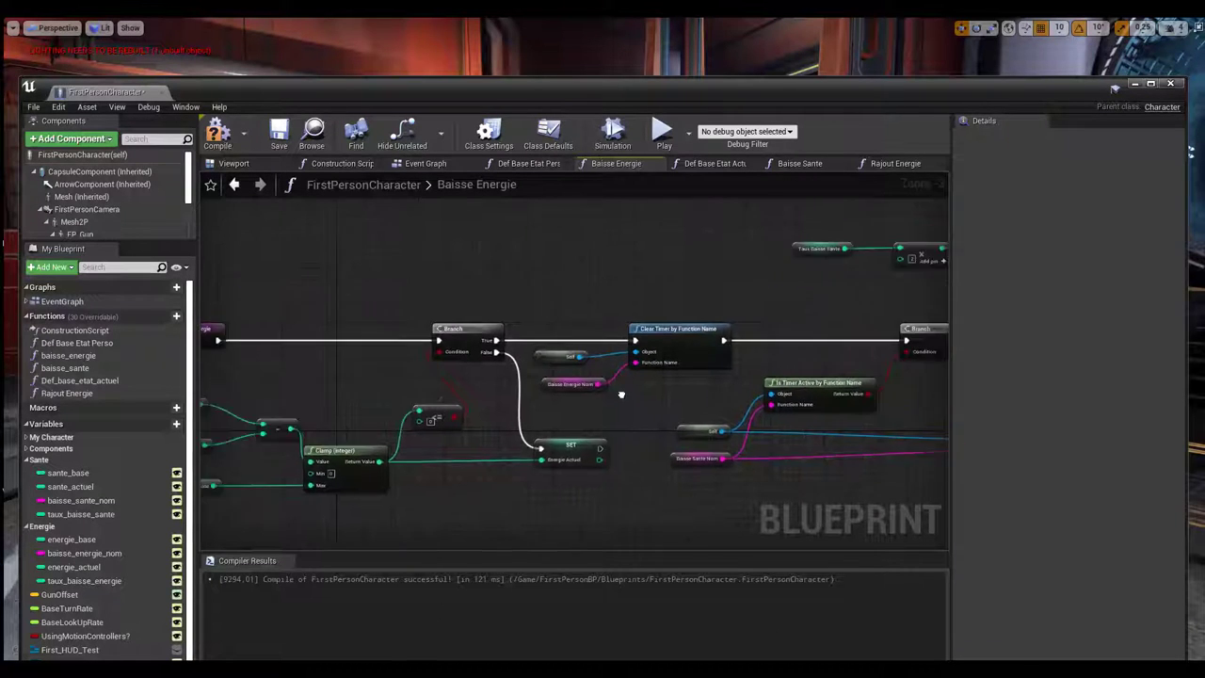
{"action": "scroll", "coordinate": [495, 408], "scroll_direction": "up", "scroll_amount": 3}
{"action": "right_click_drag", "start_coordinate": [591, 415], "coordinate": [496, 449]}
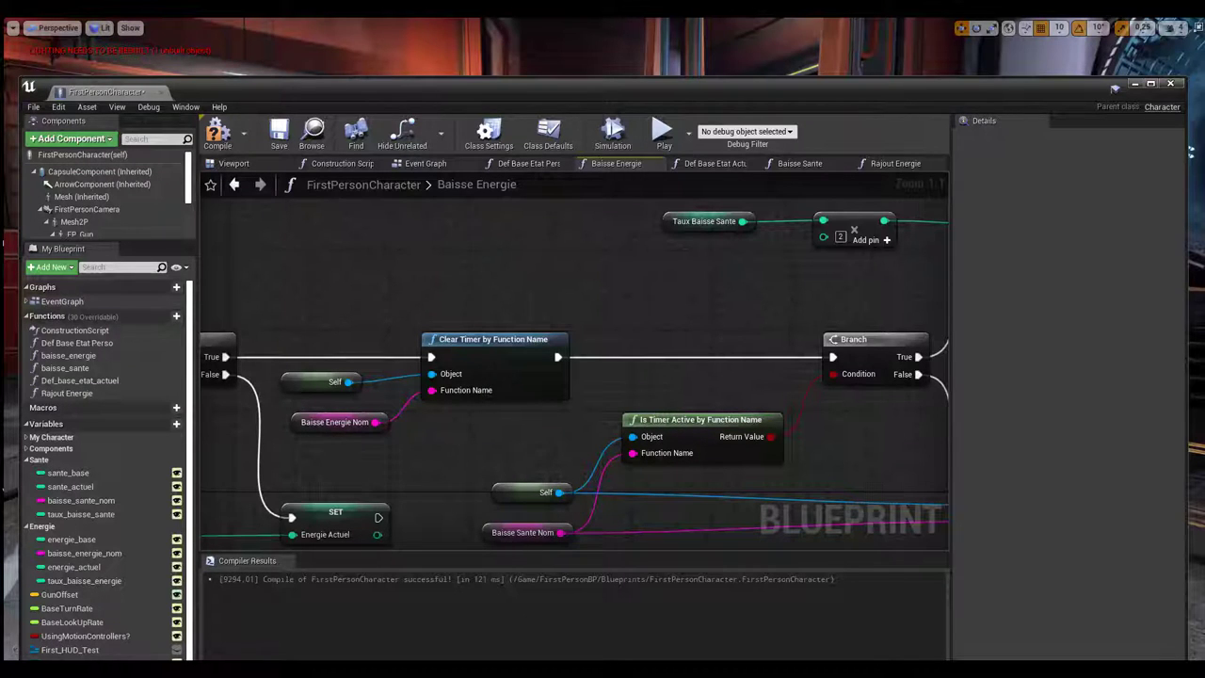
{"action": "right_click_drag", "start_coordinate": [941, 416], "coordinate": [869, 417]}
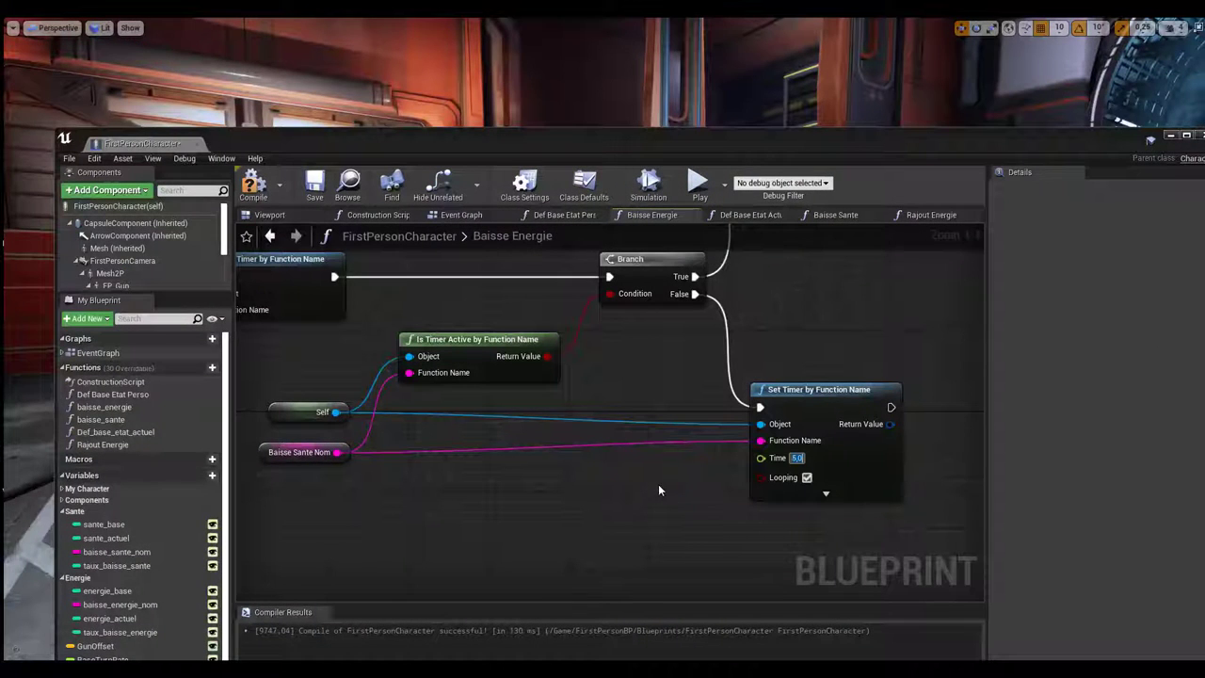
{"action": "right_click_drag", "start_coordinate": [662, 494], "coordinate": [674, 526]}
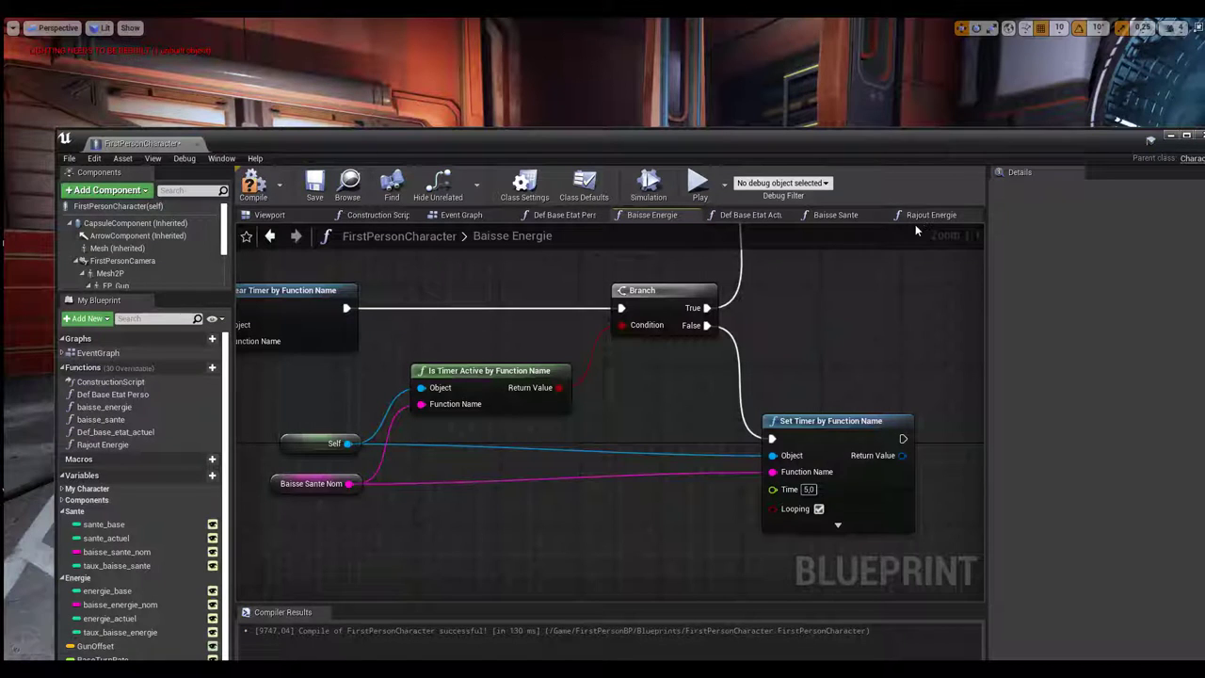
{"action": "left_click", "coordinate": [810, 490]}
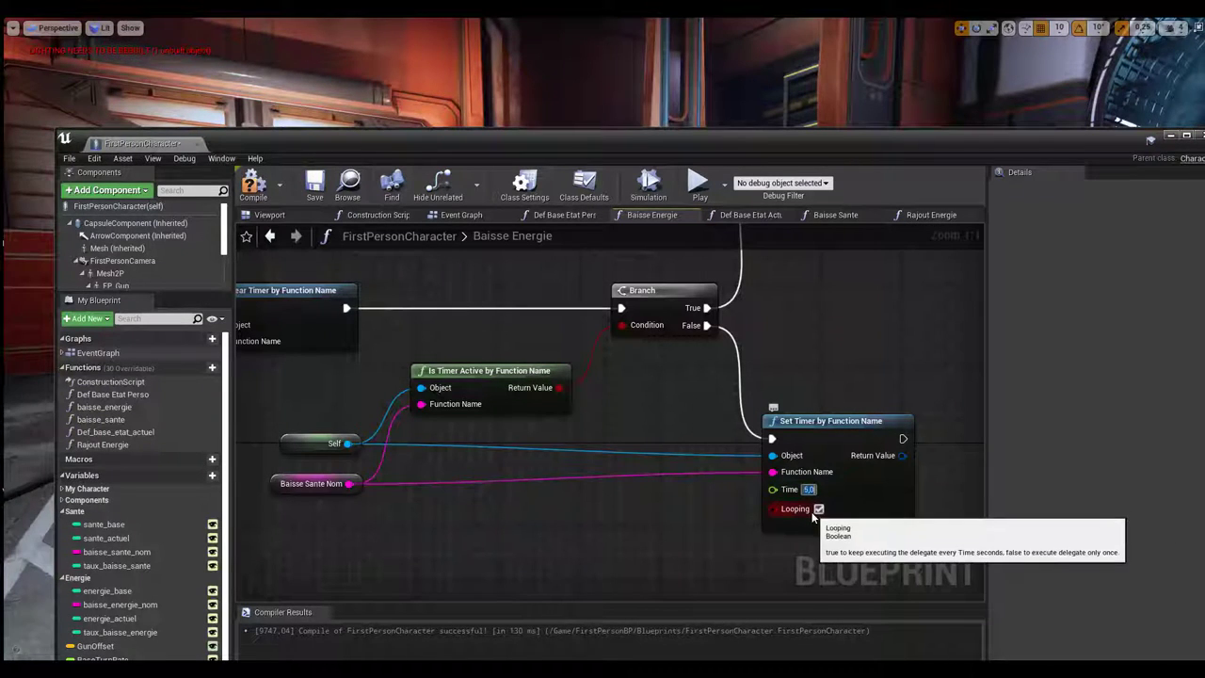
{"action": "type", "text": "8"}
{"action": "key", "text": "Return"}
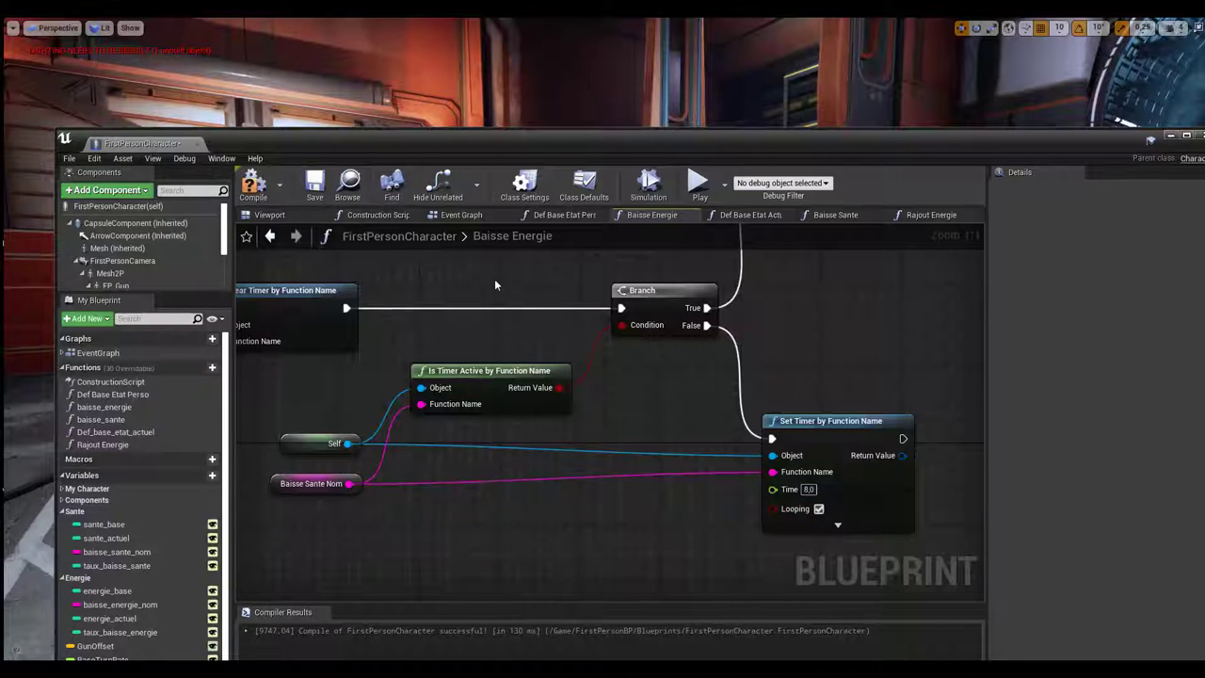
{"action": "left_click", "coordinate": [461, 214]}
{"action": "left_click", "coordinate": [637, 411]}
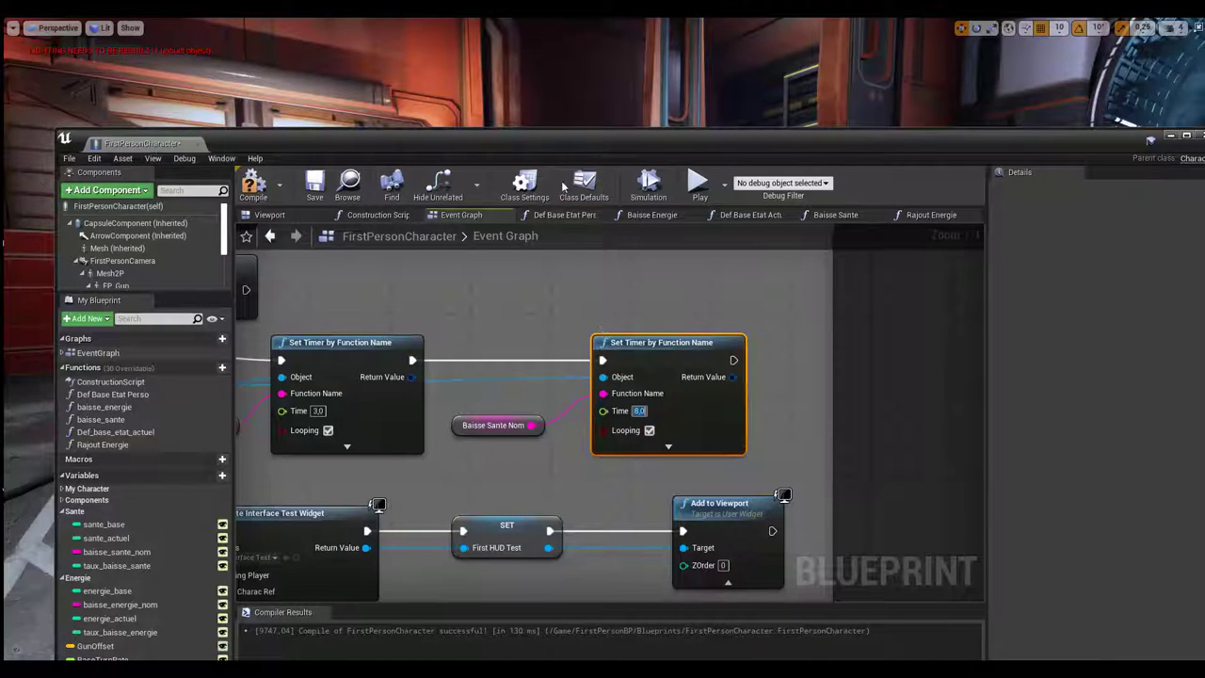
Step: Review the Rajout Energie and Def Base Etat Actuel function graphs
{"action": "left_click_drag", "start_coordinate": [563, 138], "coordinate": [517, 556]}
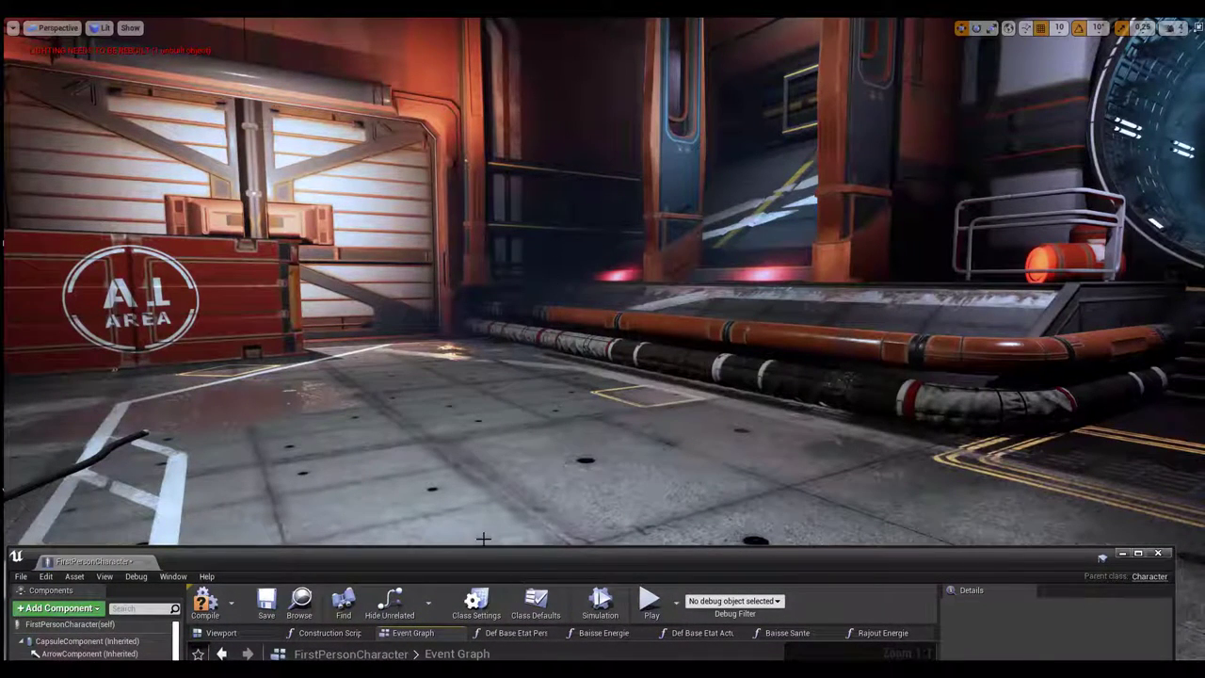
{"action": "left_click_drag", "start_coordinate": [482, 560], "coordinate": [526, 220]}
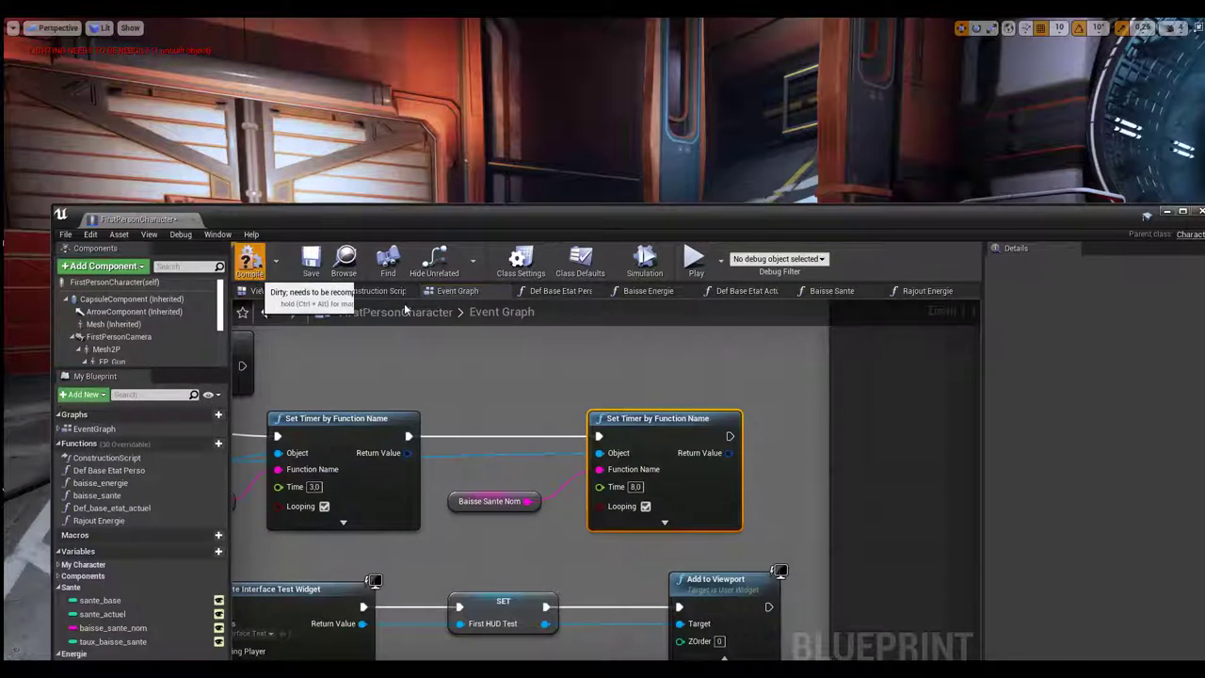
{"action": "left_click", "coordinate": [924, 291]}
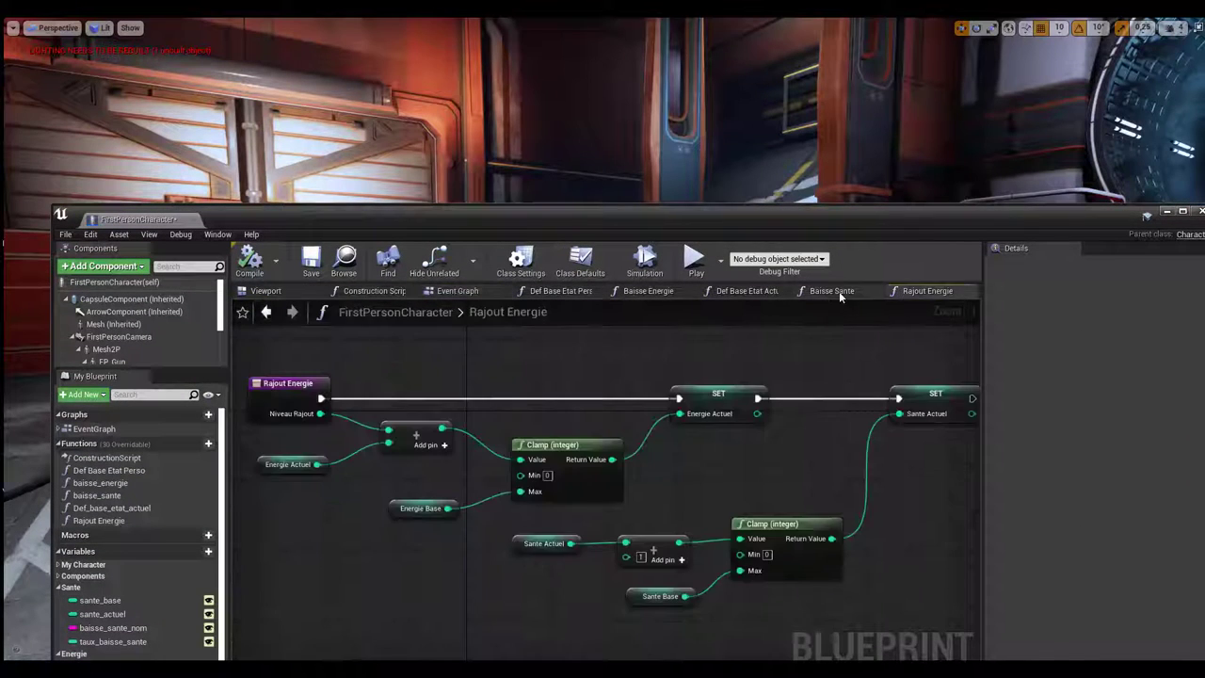
{"action": "left_click", "coordinate": [839, 291]}
{"action": "left_click", "coordinate": [748, 291]}
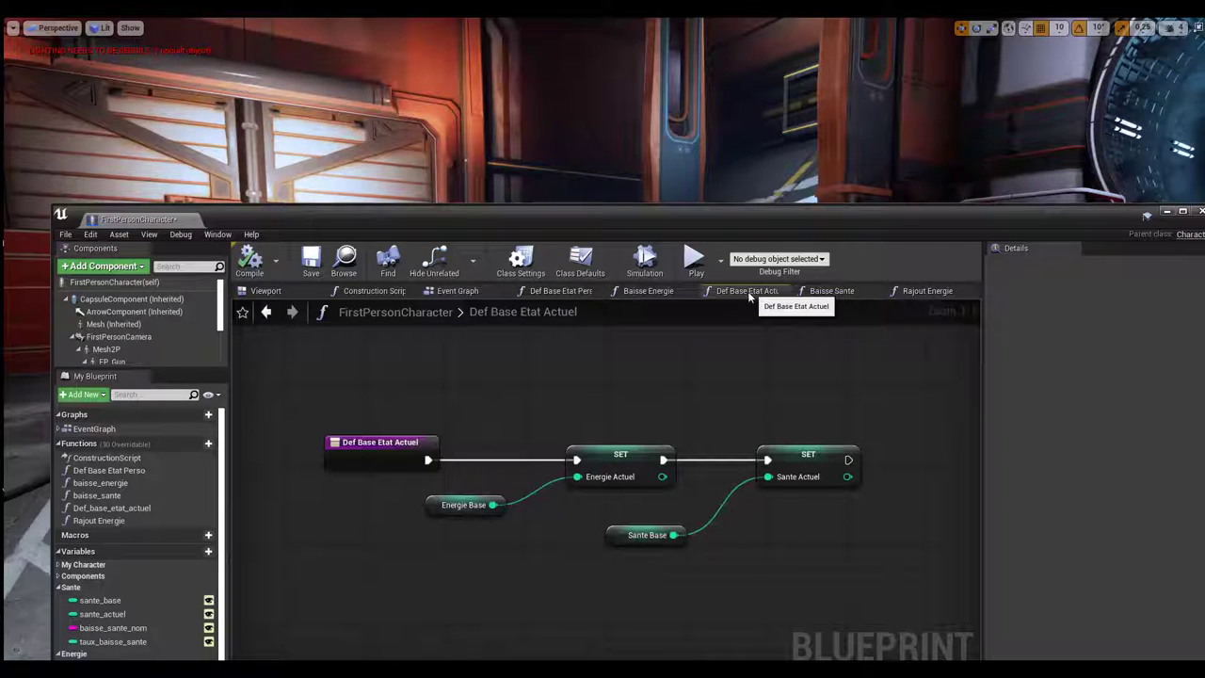
Step: Return to the Baisse Energie graph and move the Blueprint window down to reveal the level
{"action": "left_click", "coordinate": [643, 291]}
{"action": "left_click", "coordinate": [728, 292]}
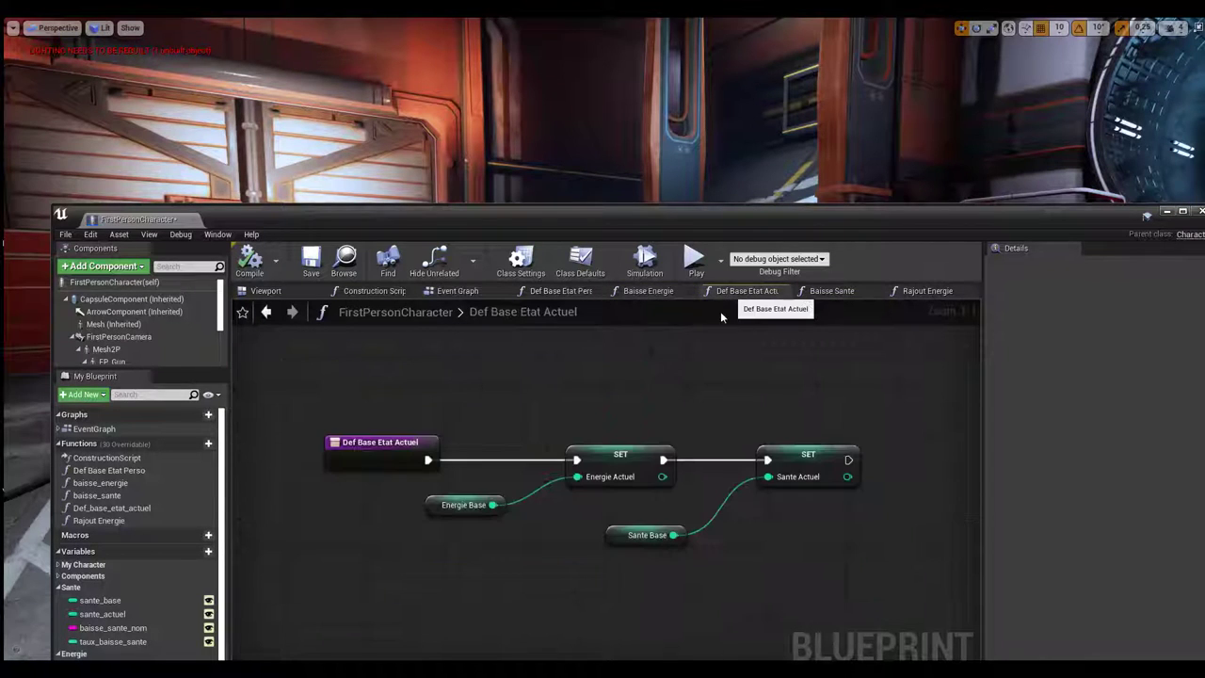
{"action": "left_click", "coordinate": [646, 292]}
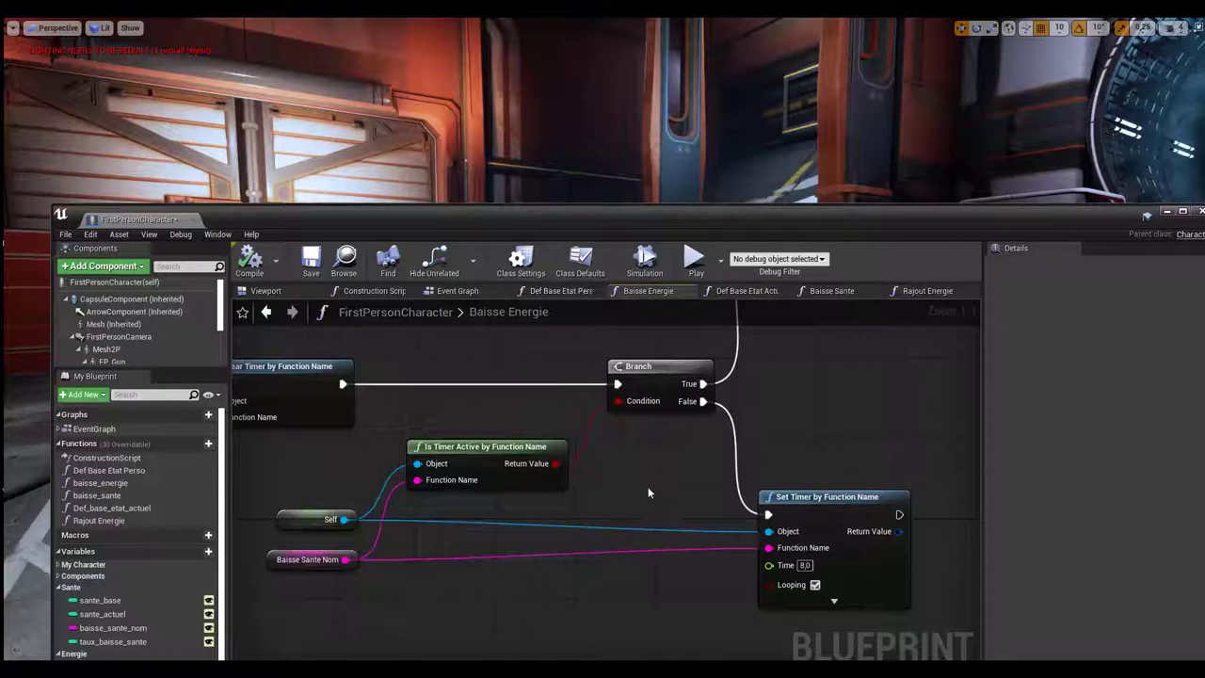
{"action": "left_click_drag", "start_coordinate": [637, 212], "coordinate": [609, 602]}
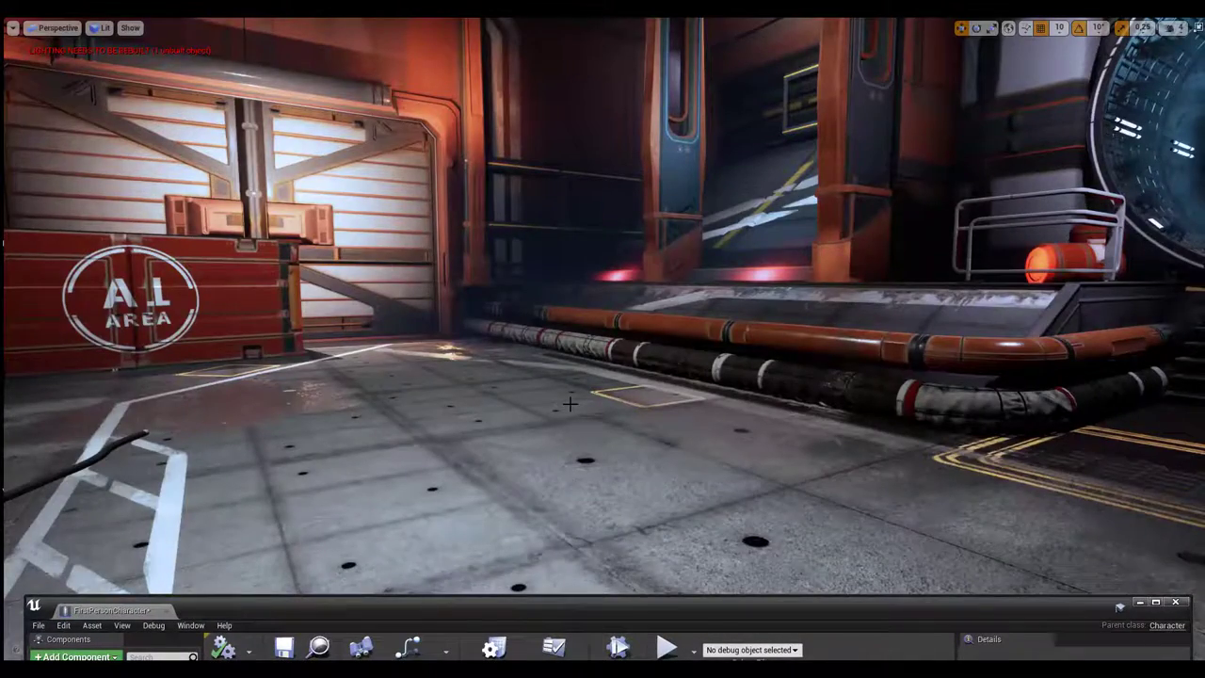
Step: Play the level and fire projectiles at the crates and orange barrel
{"action": "key", "text": "alt+p"}
{"action": "key", "text": "w"}
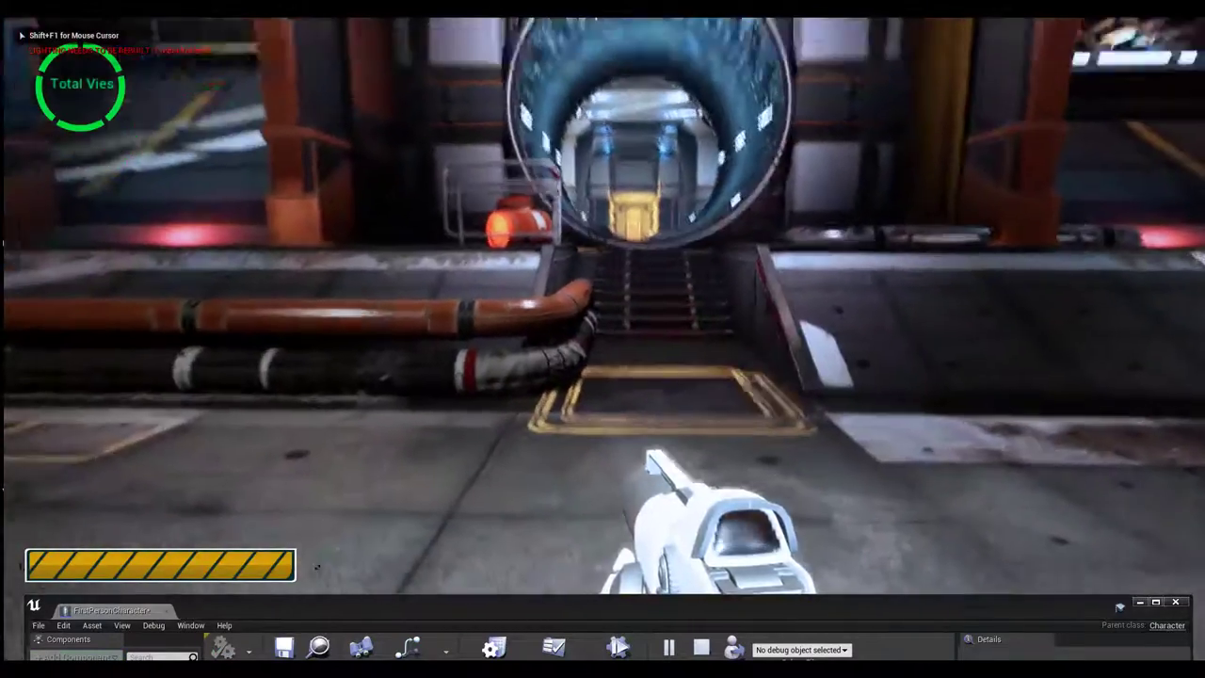
{"action": "mouse_move", "coordinate": [602, 338]}
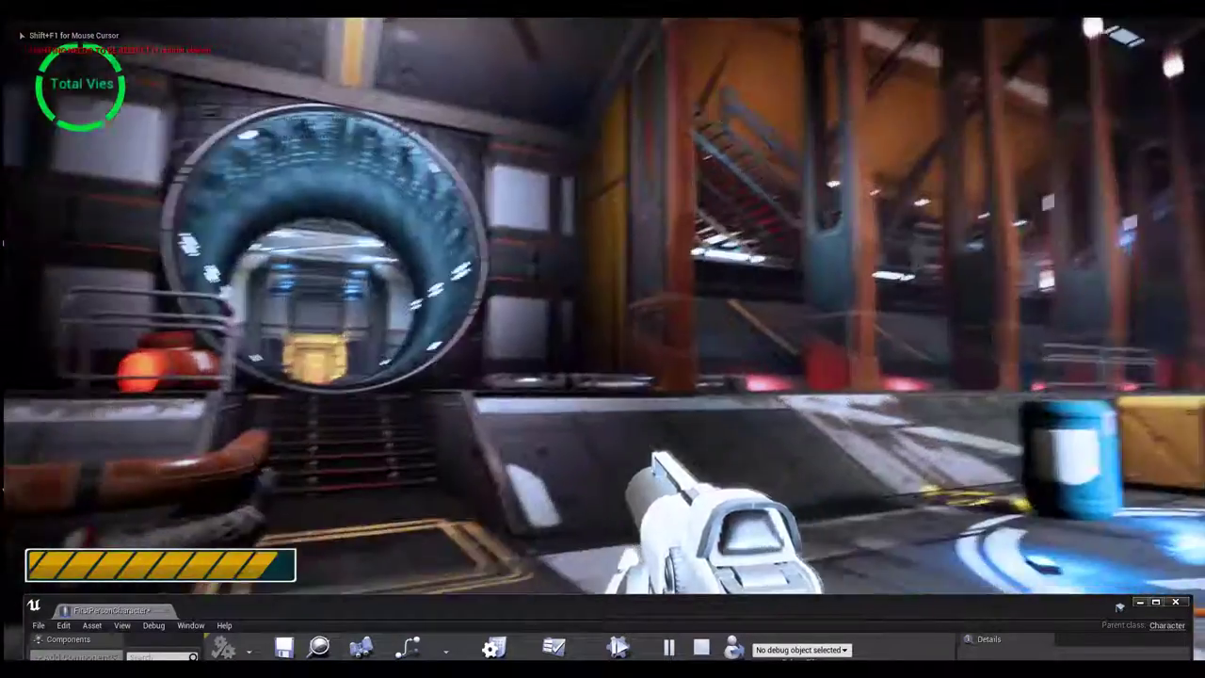
{"action": "left_click", "coordinate": [602, 339]}
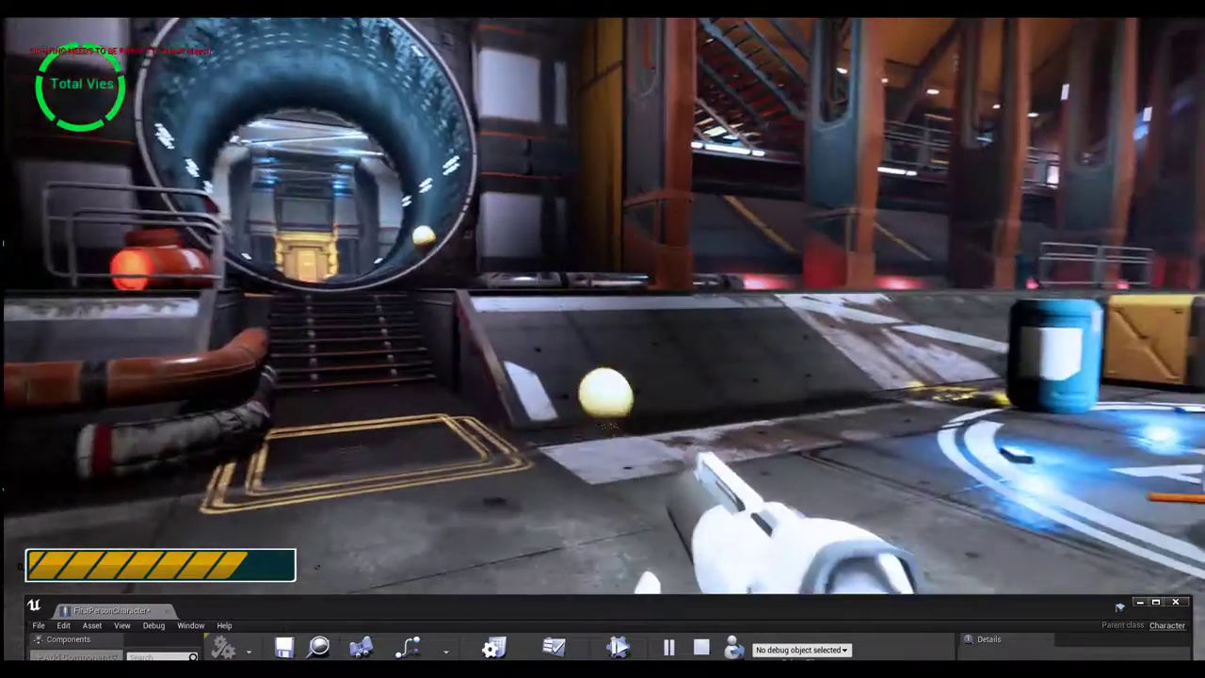
{"action": "mouse_move", "coordinate": [602, 339]}
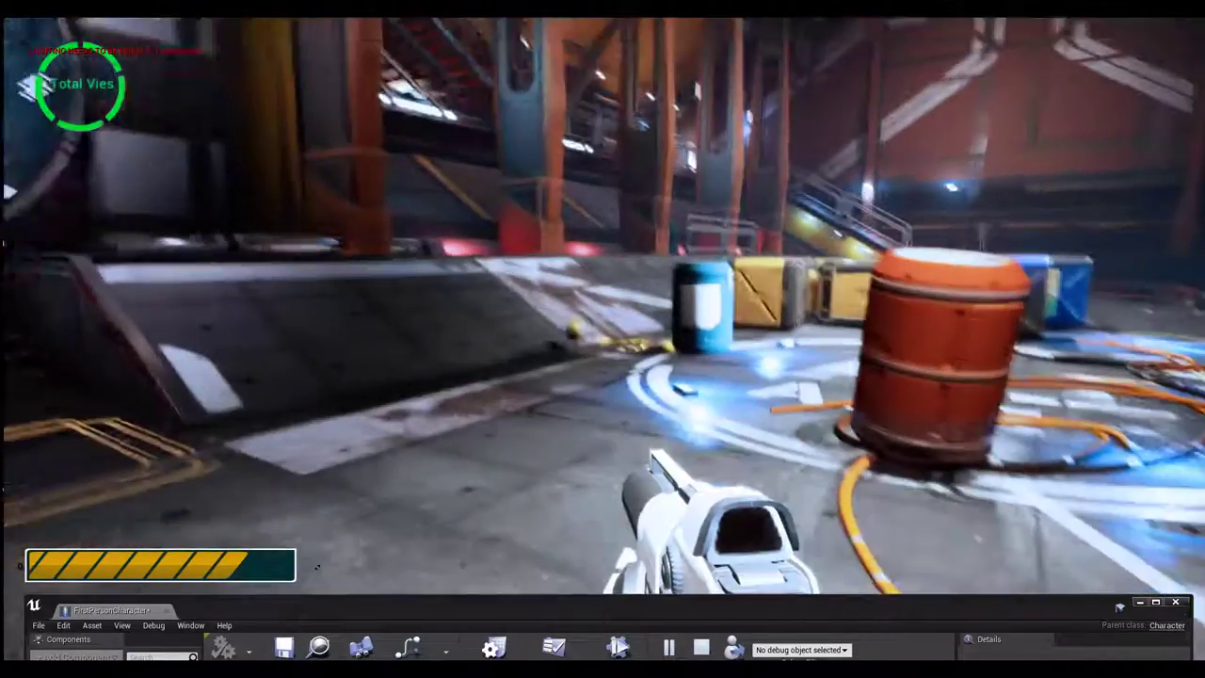
{"action": "left_click", "coordinate": [603, 339]}
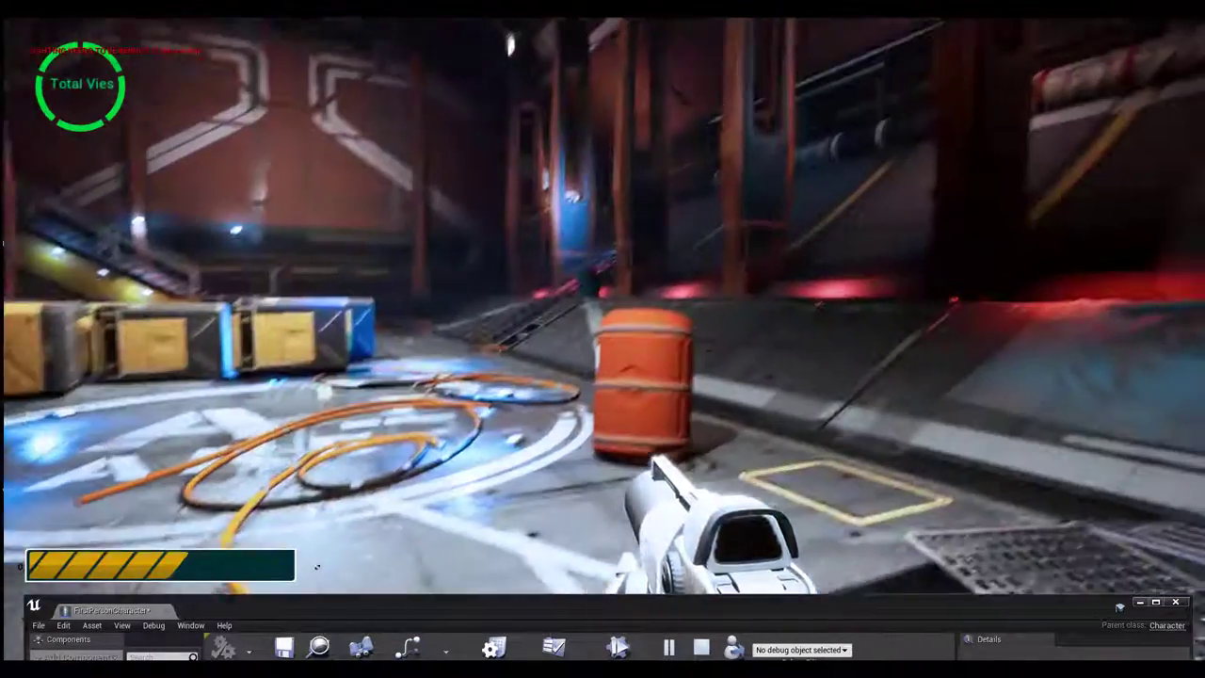
{"action": "left_click", "coordinate": [602, 339]}
{"action": "left_click", "coordinate": [602, 339]}
{"action": "left_click", "coordinate": [603, 339]}
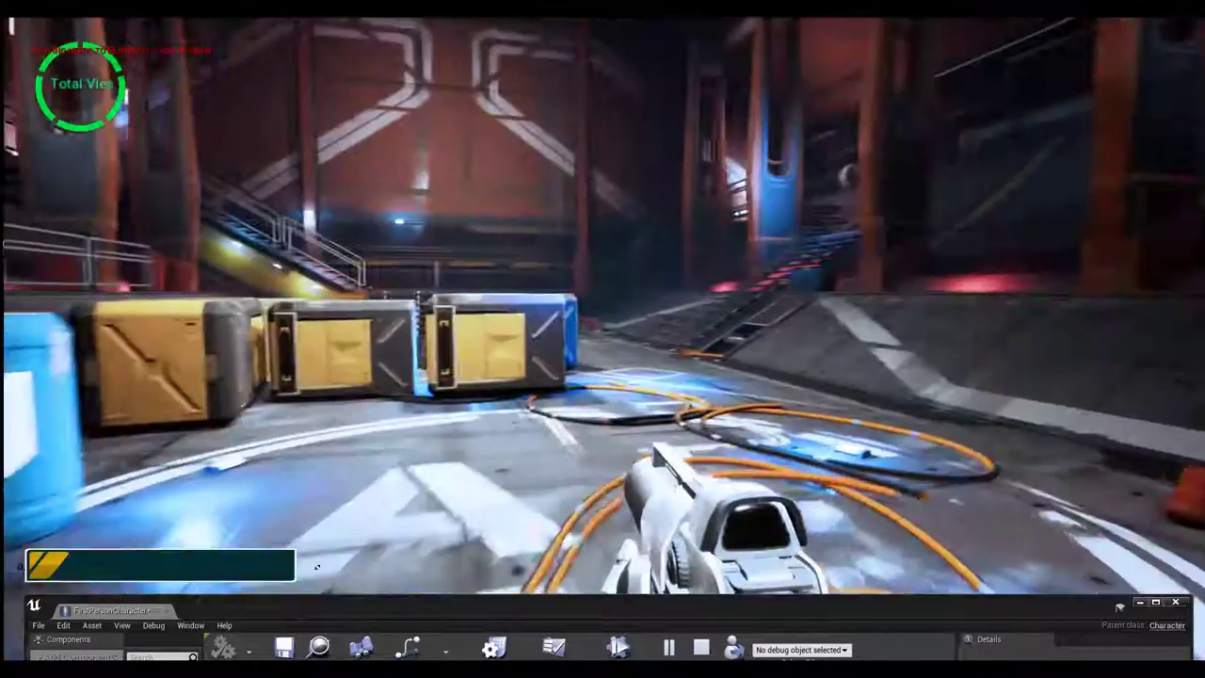
Step: Walk toward the A1 area until the energy bar empties, respawn at the tunnel, then stop
{"action": "key", "text": "w"}
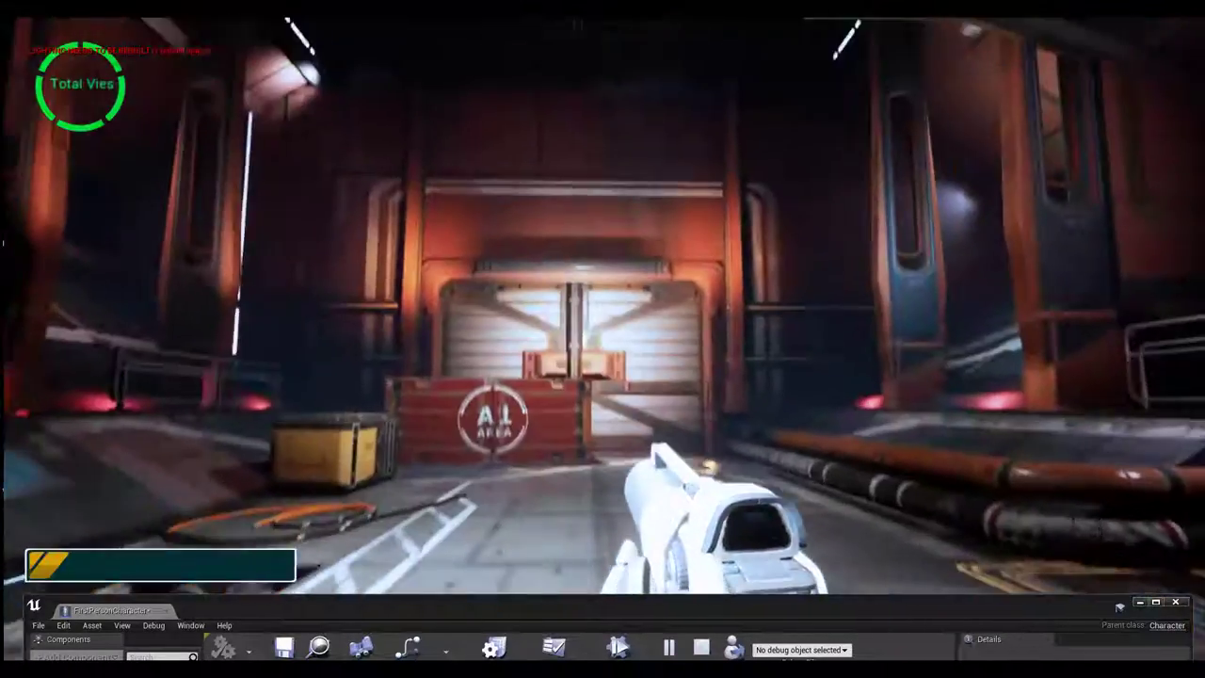
{"action": "key", "text": "w"}
{"action": "key", "text": "w"}
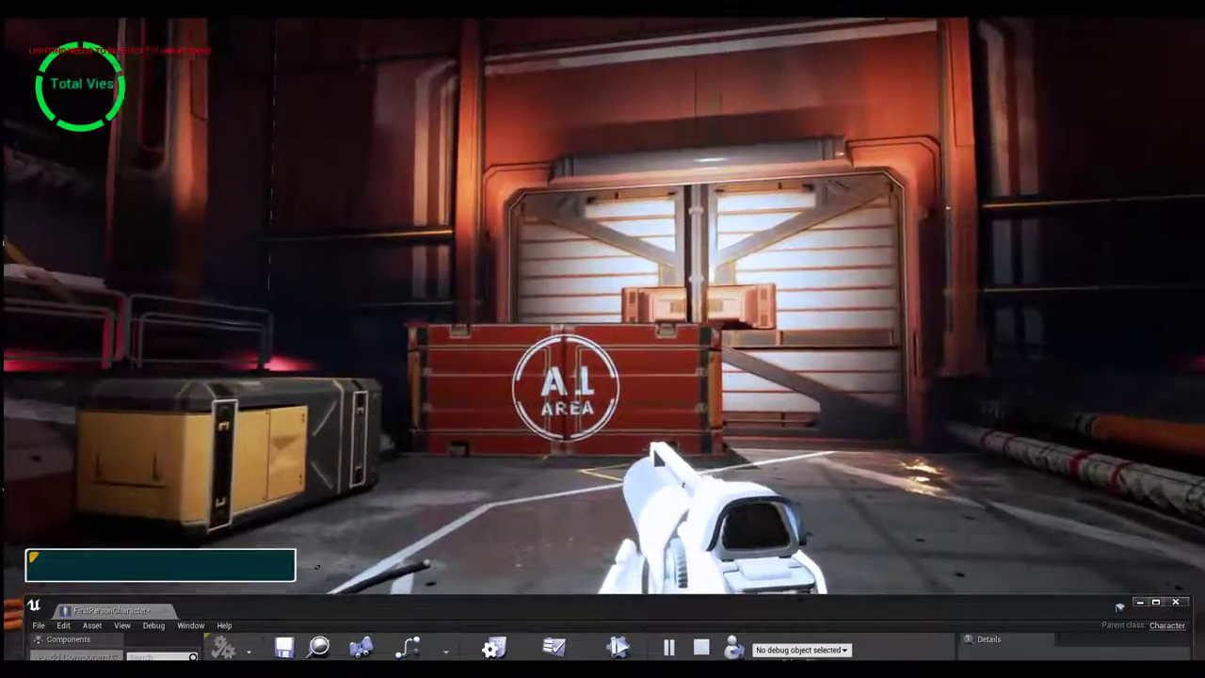
{"action": "key", "text": "w"}
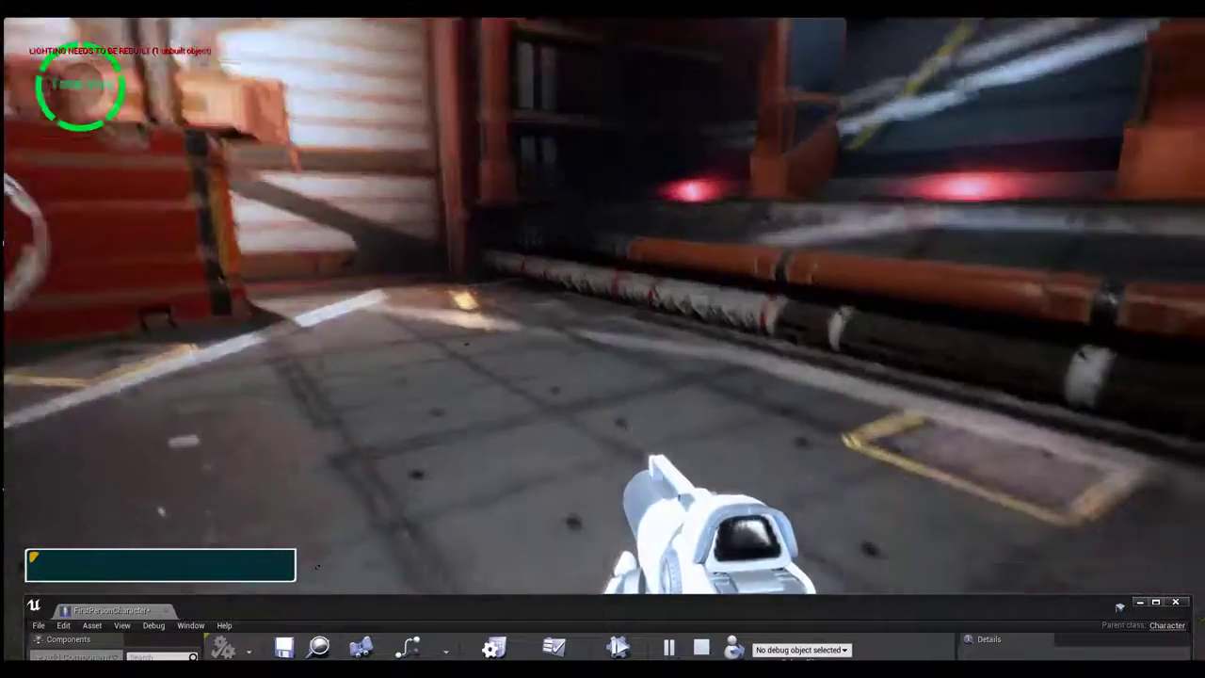
{"action": "key", "text": "d"}
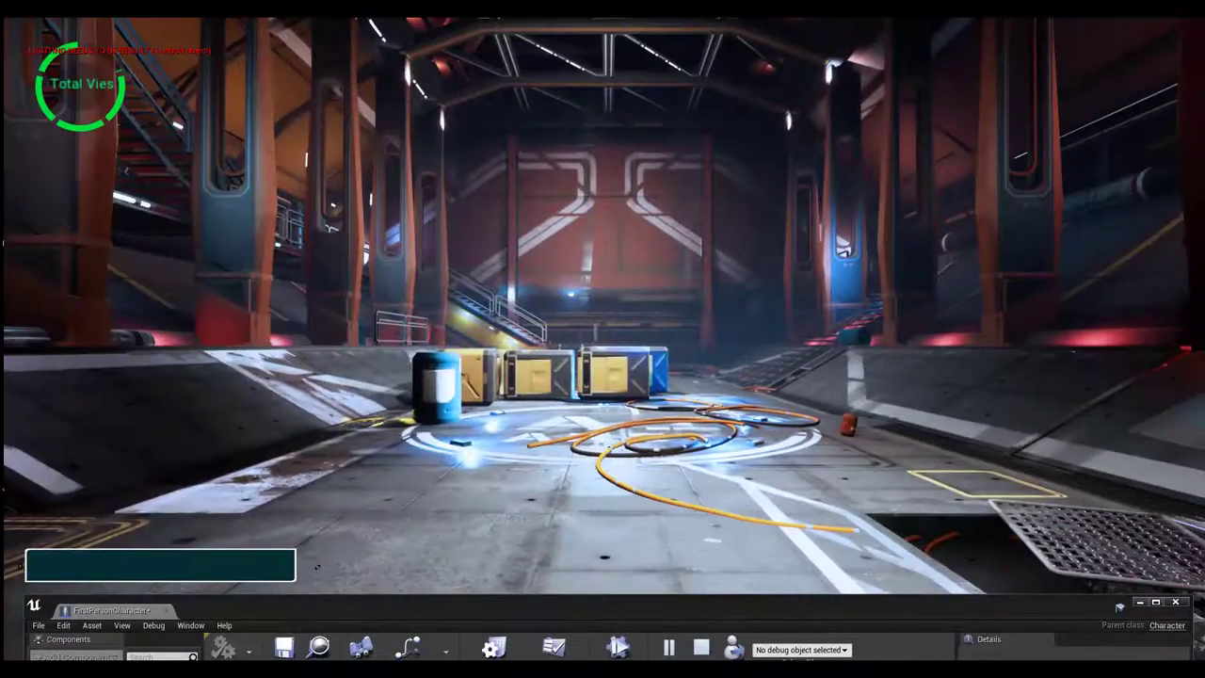
{"action": "key", "text": "w"}
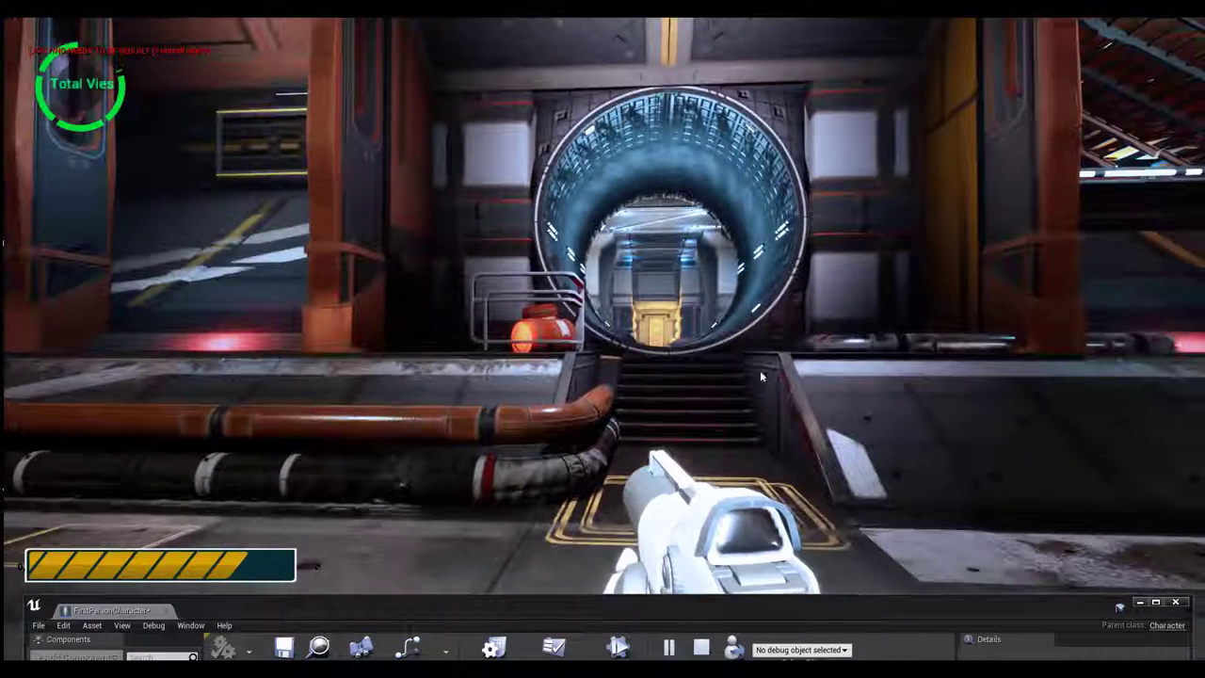
{"action": "key", "text": "Escape"}
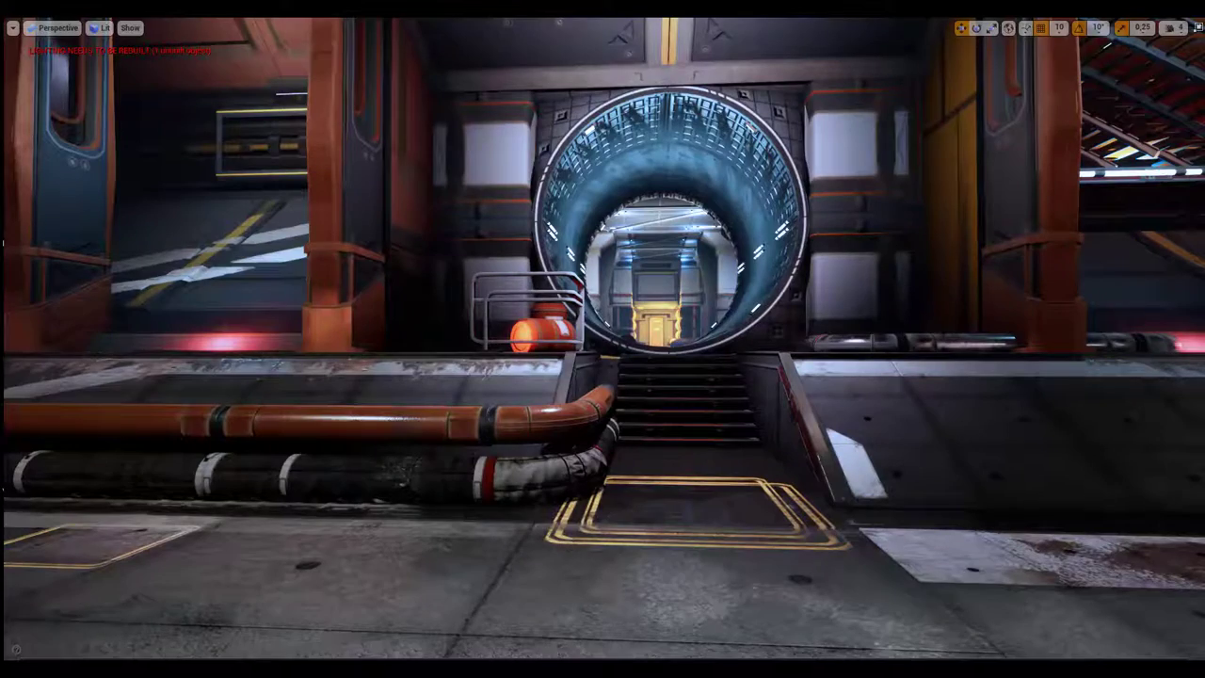
Step: Play-test the level, firing once and walking toward the A1 door while the HUD bars drain
{"action": "key", "text": "alt+p"}
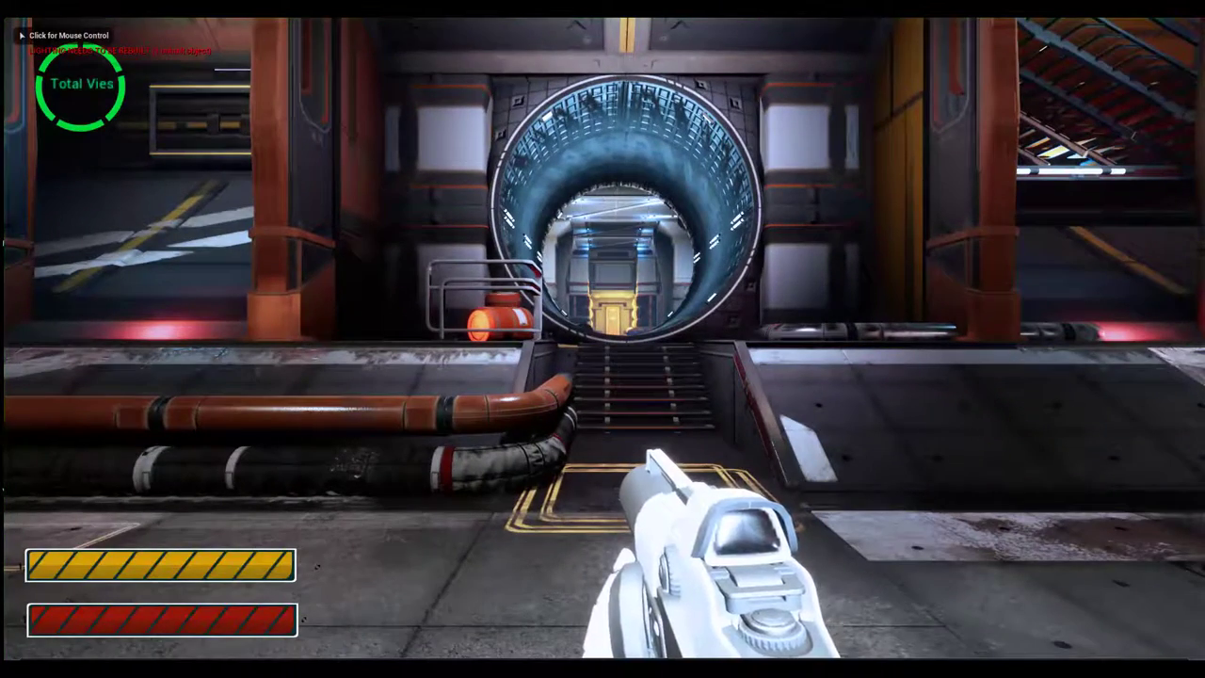
{"action": "left_click", "coordinate": [602, 339]}
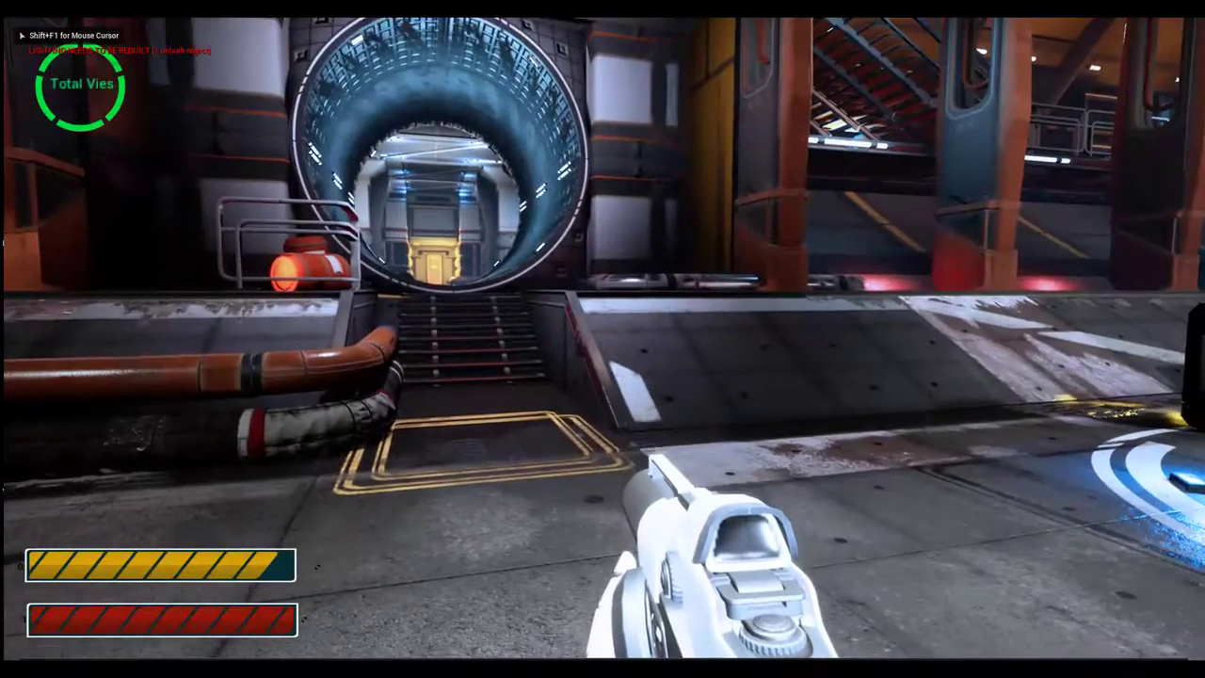
{"action": "mouse_move", "coordinate": [603, 339]}
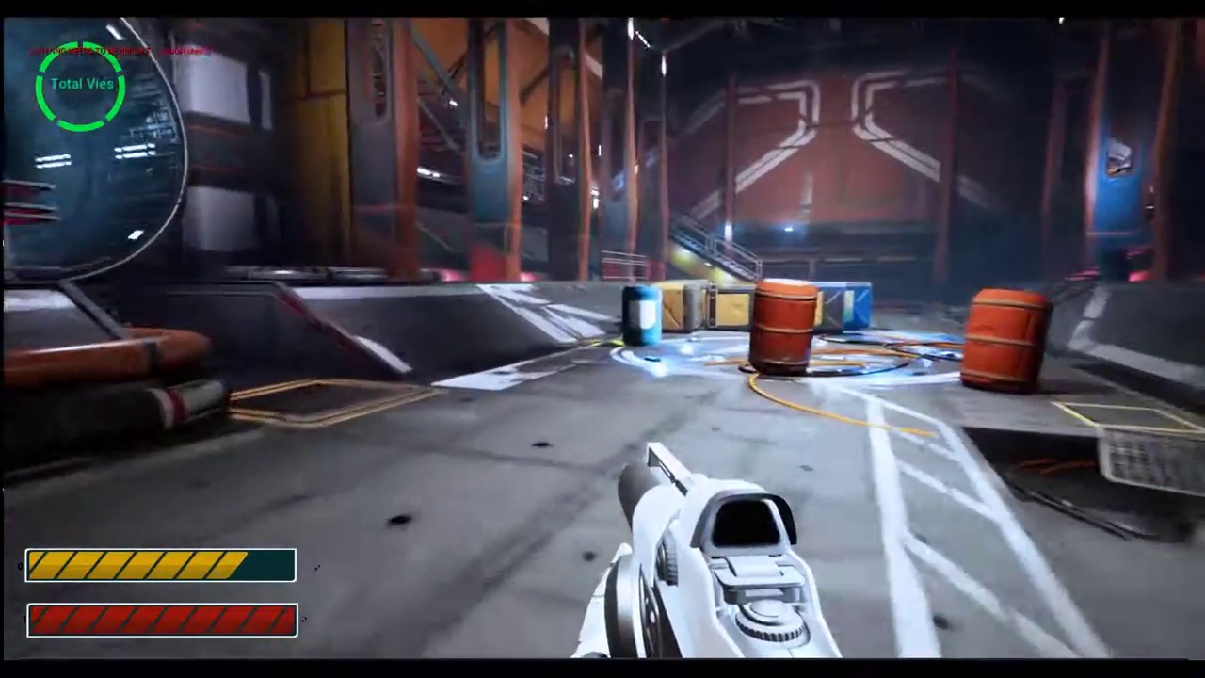
{"action": "key", "text": "w"}
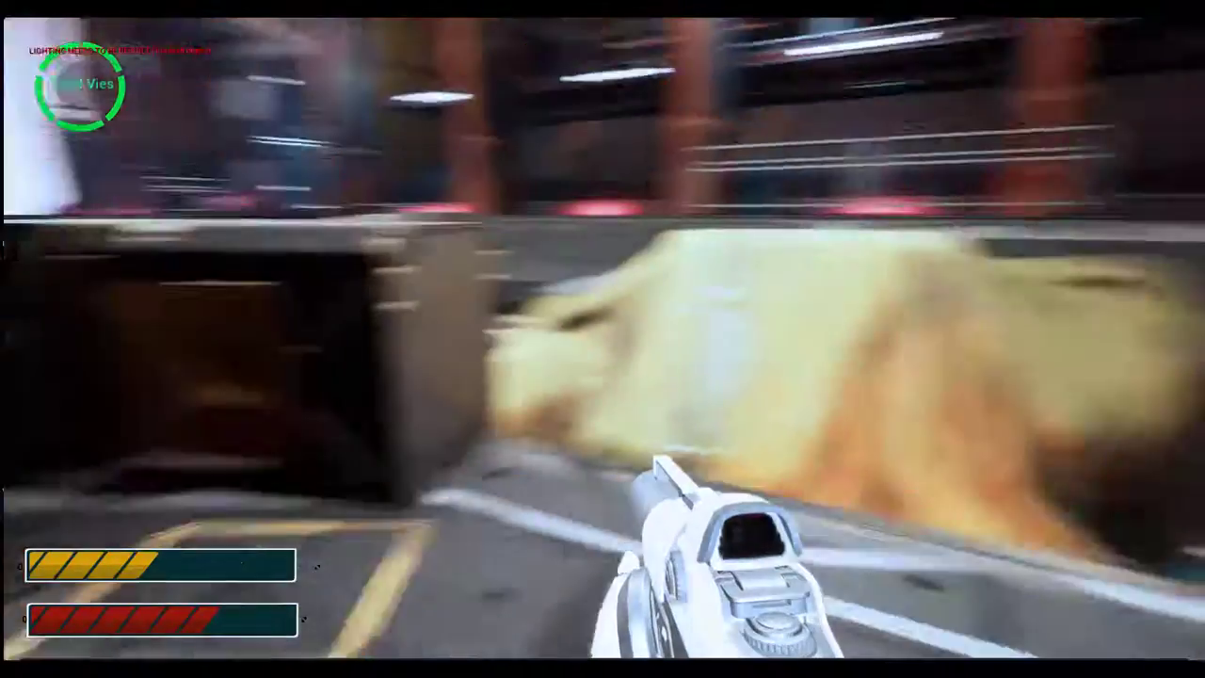
{"action": "key", "text": "w"}
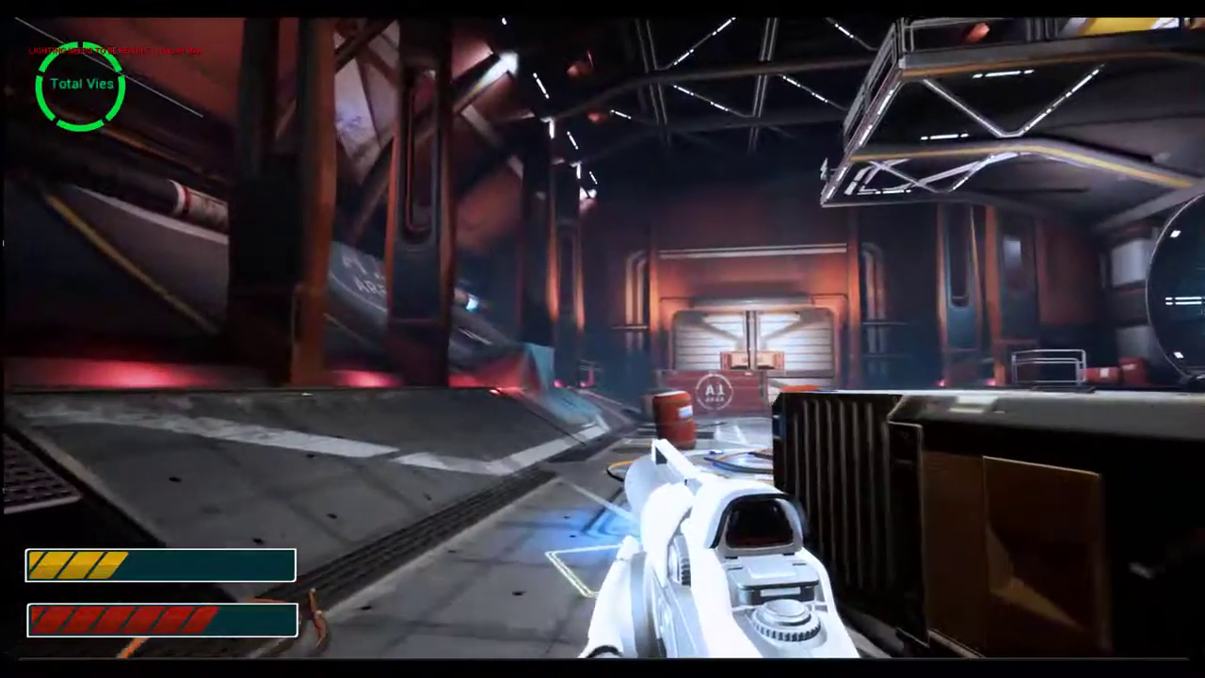
{"action": "key", "text": "w"}
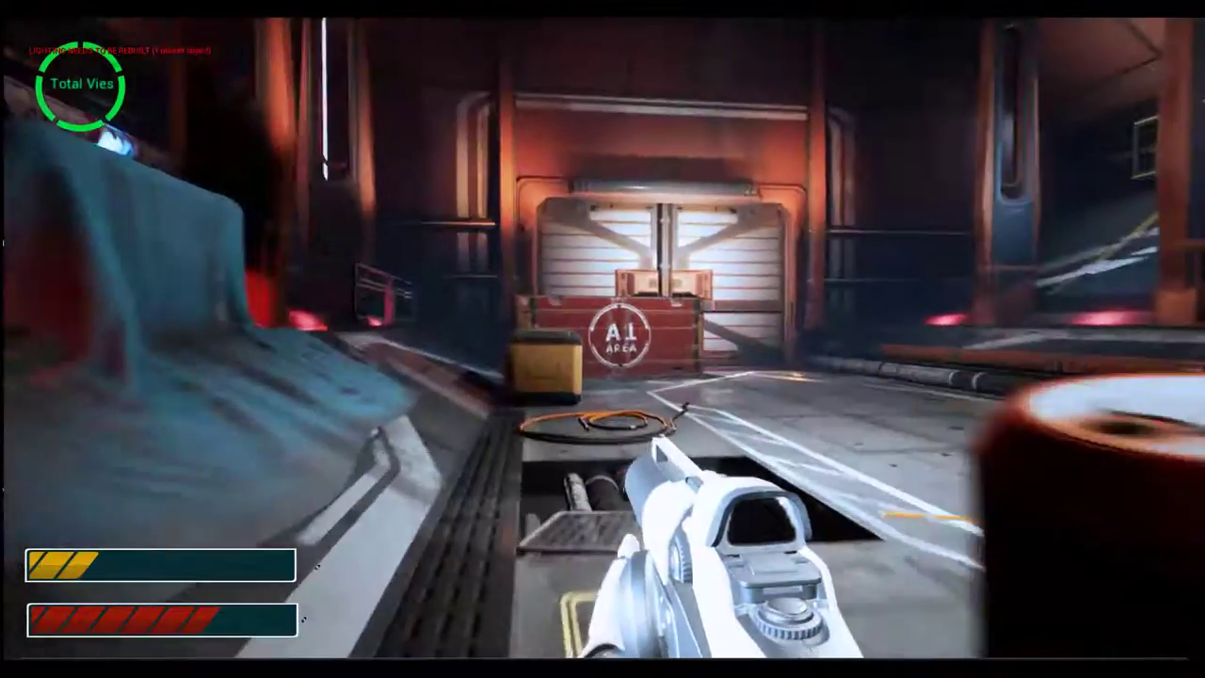
{"action": "key", "text": "w"}
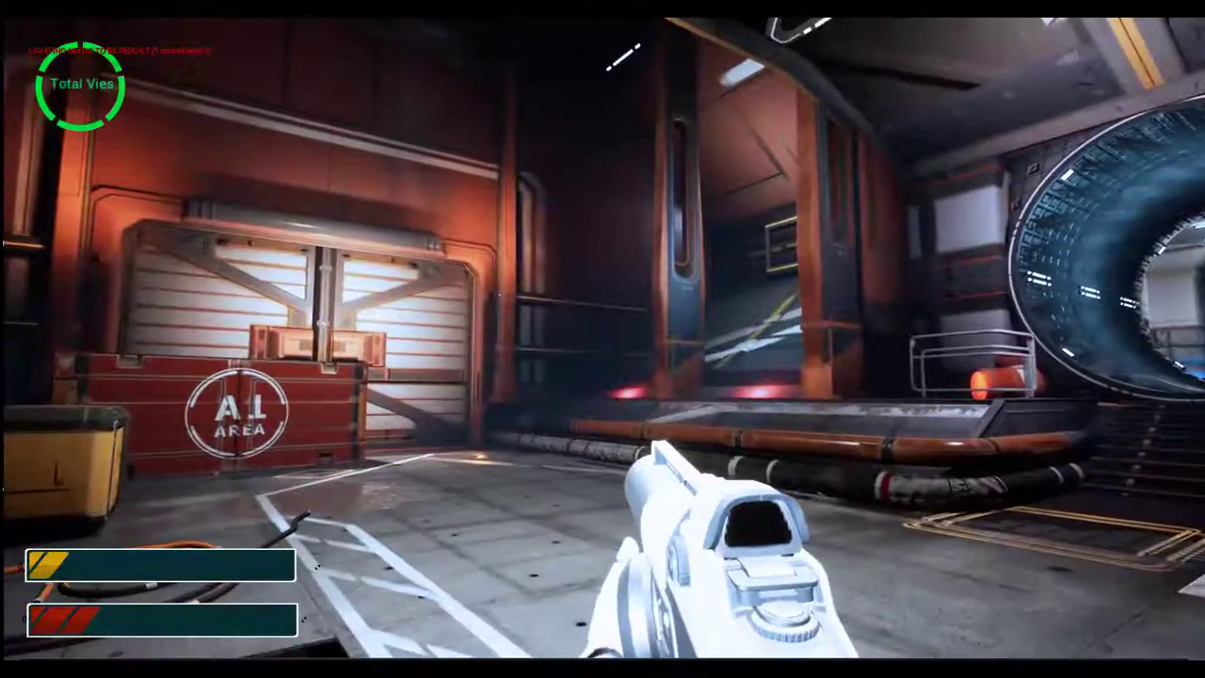
{"action": "key", "text": "w"}
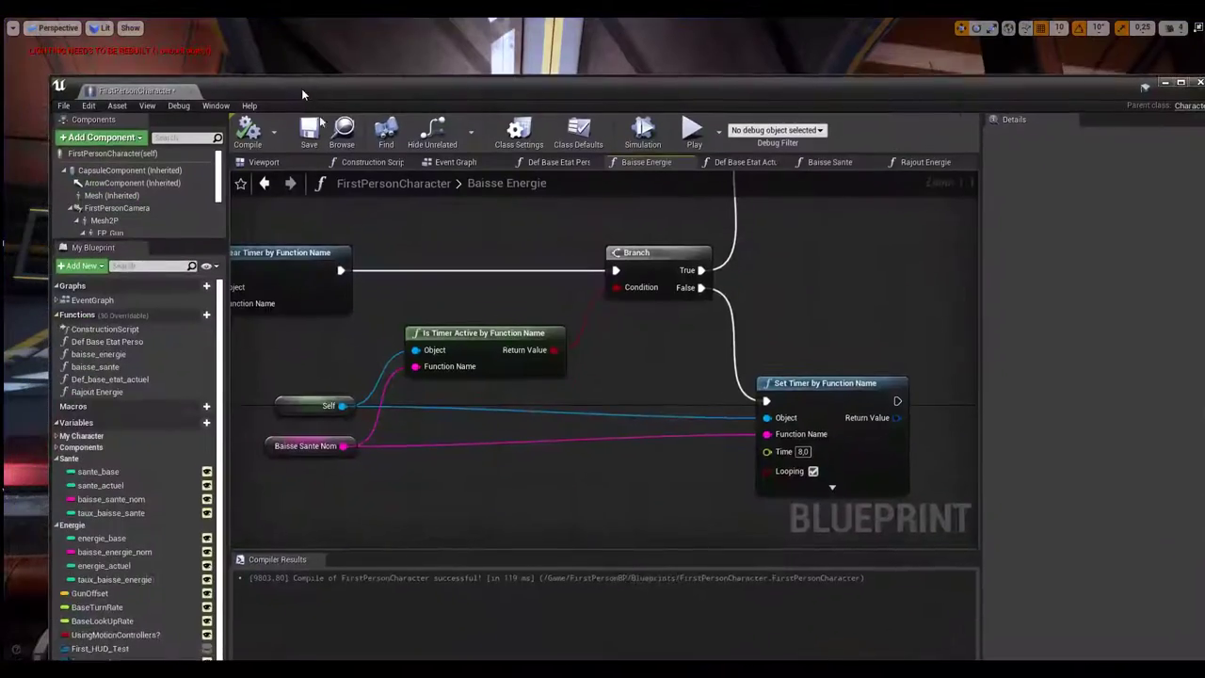
Step: Pan the Baisse Energie graph to review its Clear Timer, Branch and Set Timer nodes
{"action": "mouse_move", "coordinate": [614, 348]}
{"action": "right_mouse_down"}
{"action": "mouse_move", "coordinate": [651, 384]}
{"action": "mouse_move", "coordinate": [767, 400]}
{"action": "right_mouse_up"}
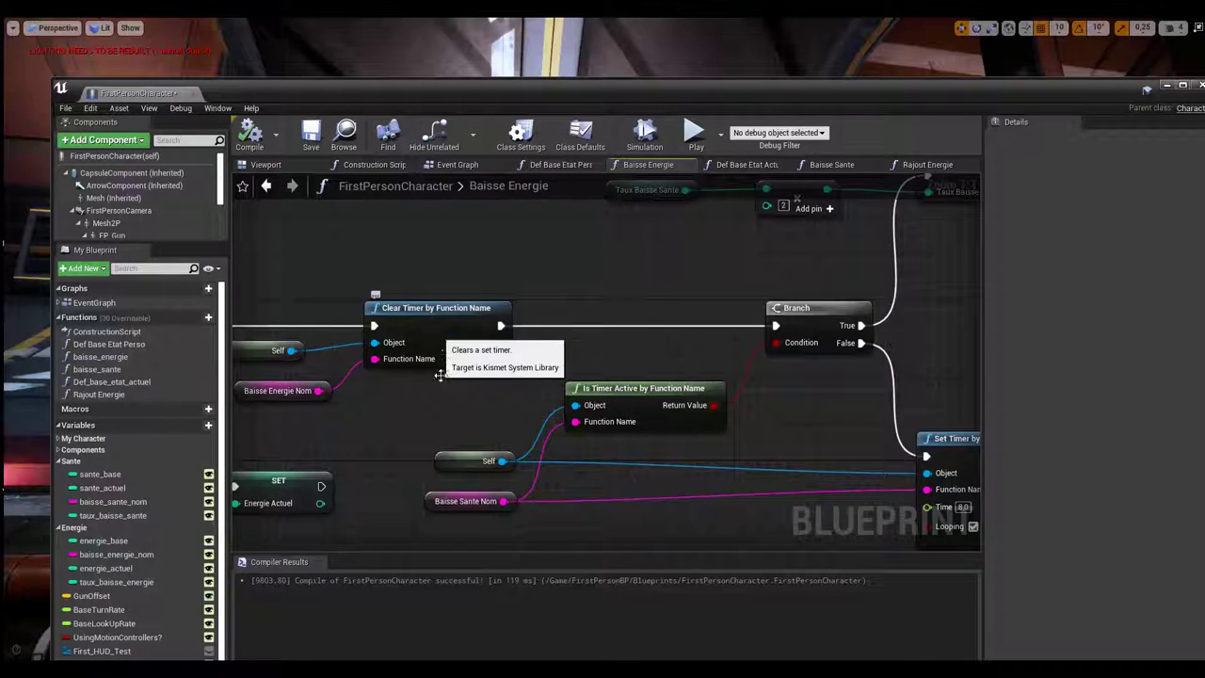
{"action": "right_click_drag", "start_coordinate": [440, 375], "coordinate": [515, 406]}
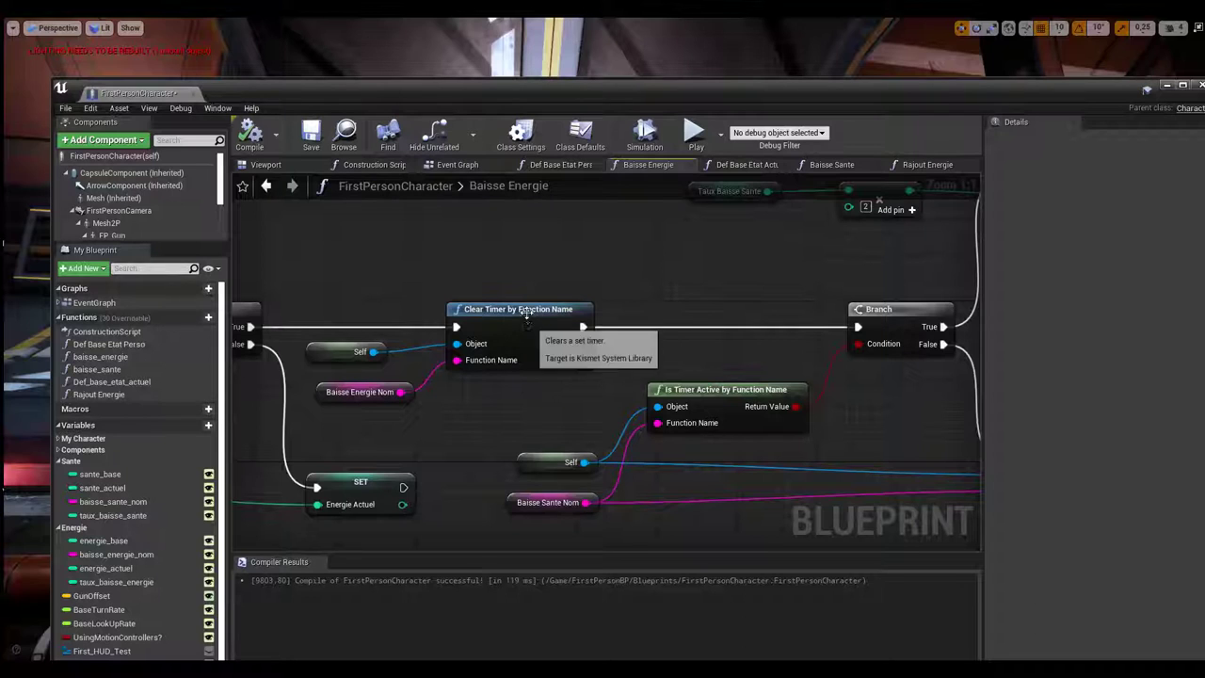
{"action": "right_click_drag", "start_coordinate": [630, 294], "coordinate": [559, 309]}
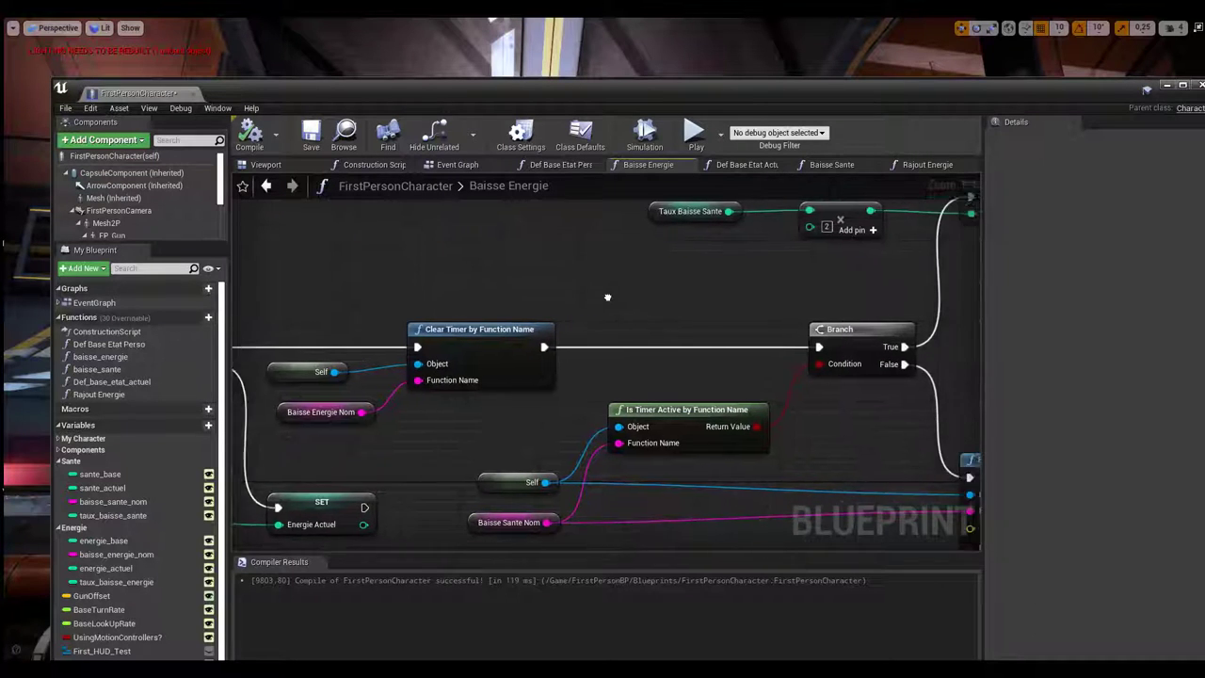
Step: Open the Rajout Energie graph and move the Energie Actuel and Energie Base getters slightly down
{"action": "left_click", "coordinate": [908, 168]}
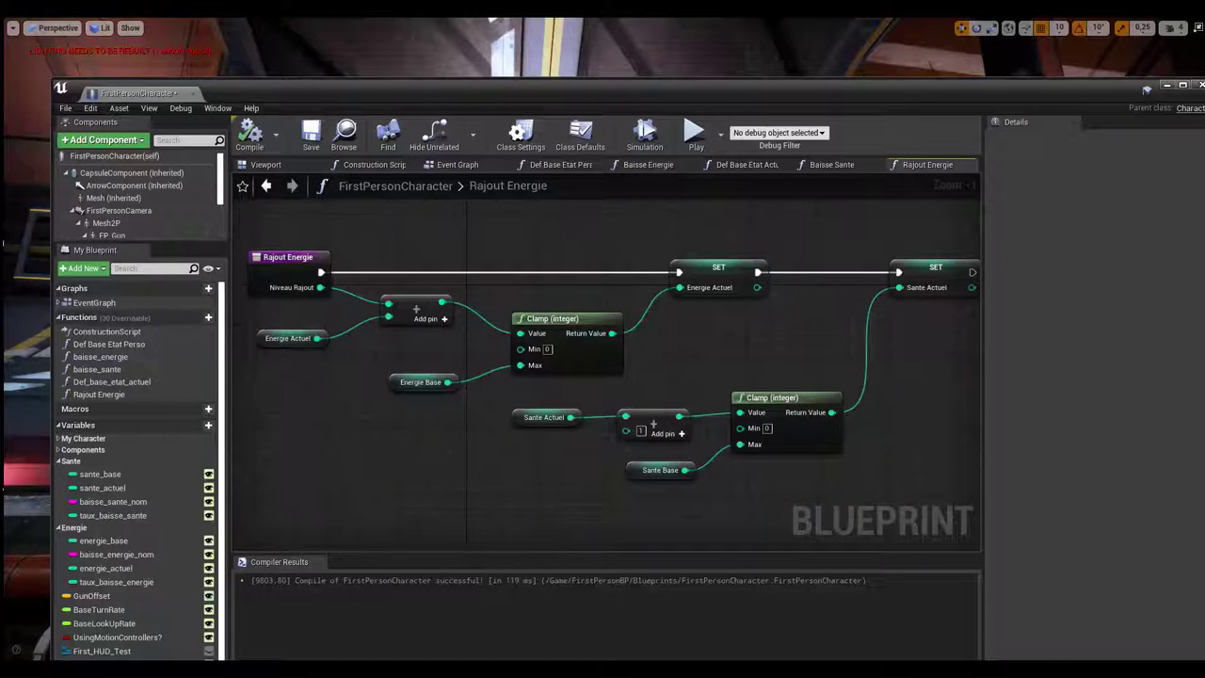
{"action": "mouse_move", "coordinate": [774, 315]}
{"action": "right_mouse_down"}
{"action": "mouse_move", "coordinate": [634, 331]}
{"action": "mouse_move", "coordinate": [751, 355]}
{"action": "right_mouse_up"}
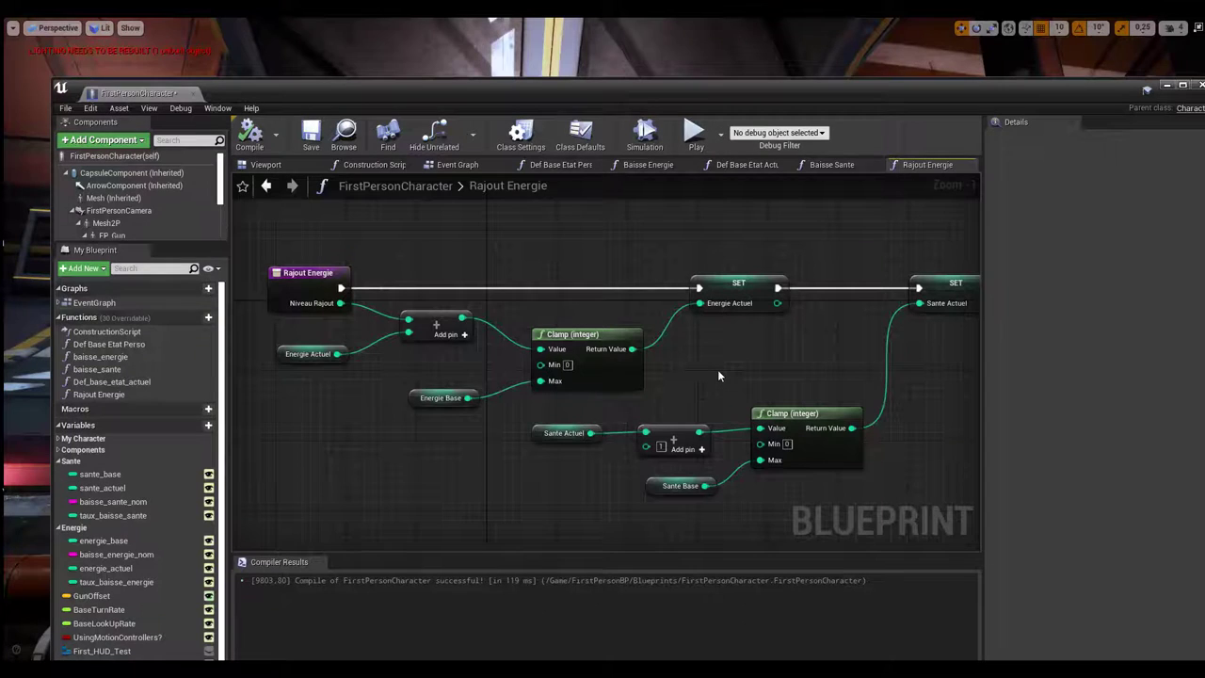
{"action": "right_click_drag", "start_coordinate": [717, 376], "coordinate": [712, 345]}
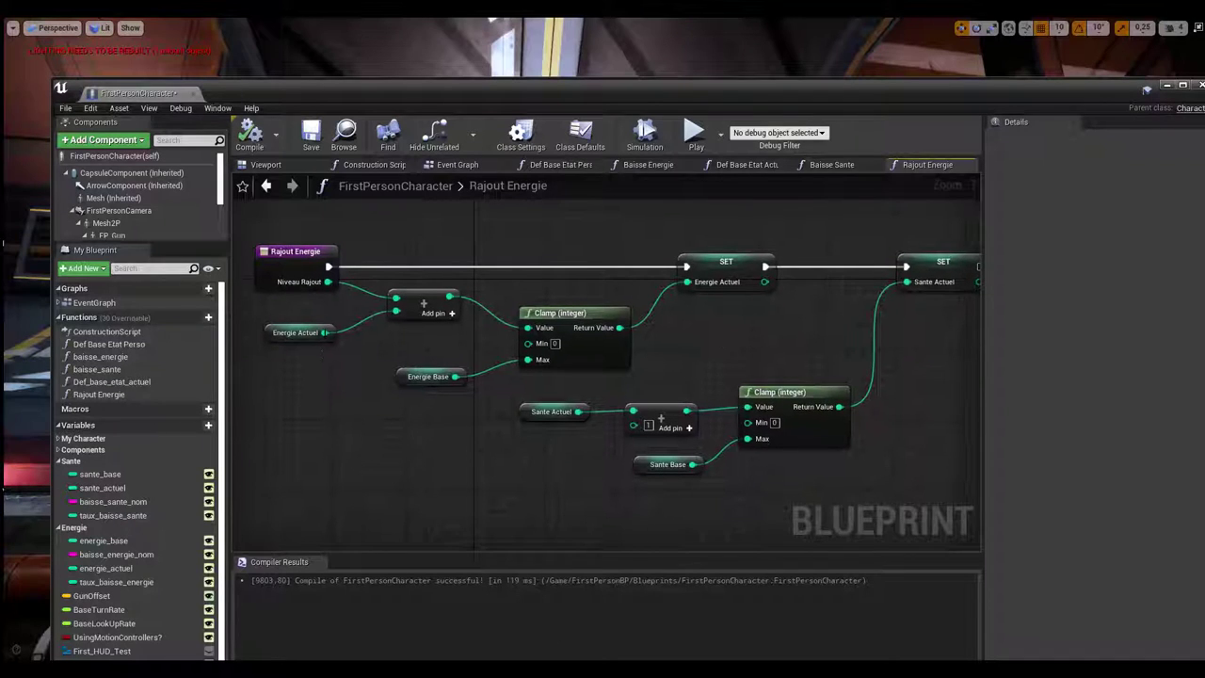
{"action": "left_click_drag", "start_coordinate": [296, 335], "coordinate": [300, 362]}
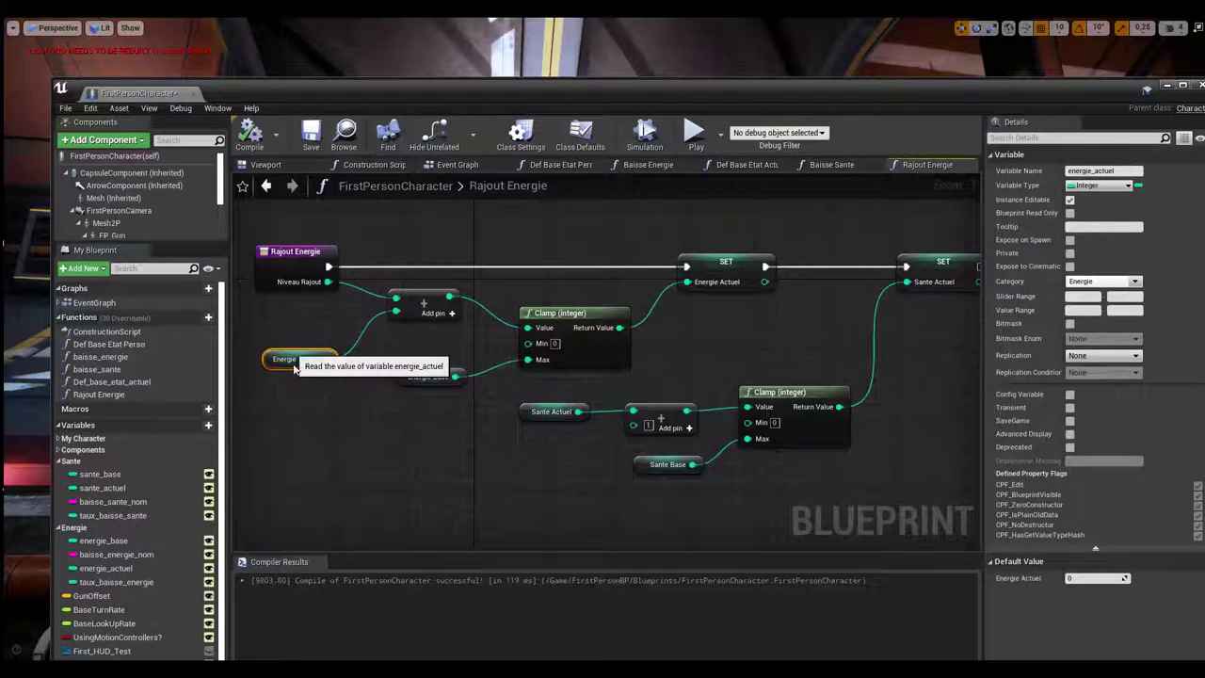
{"action": "left_click_drag", "start_coordinate": [421, 380], "coordinate": [422, 396]}
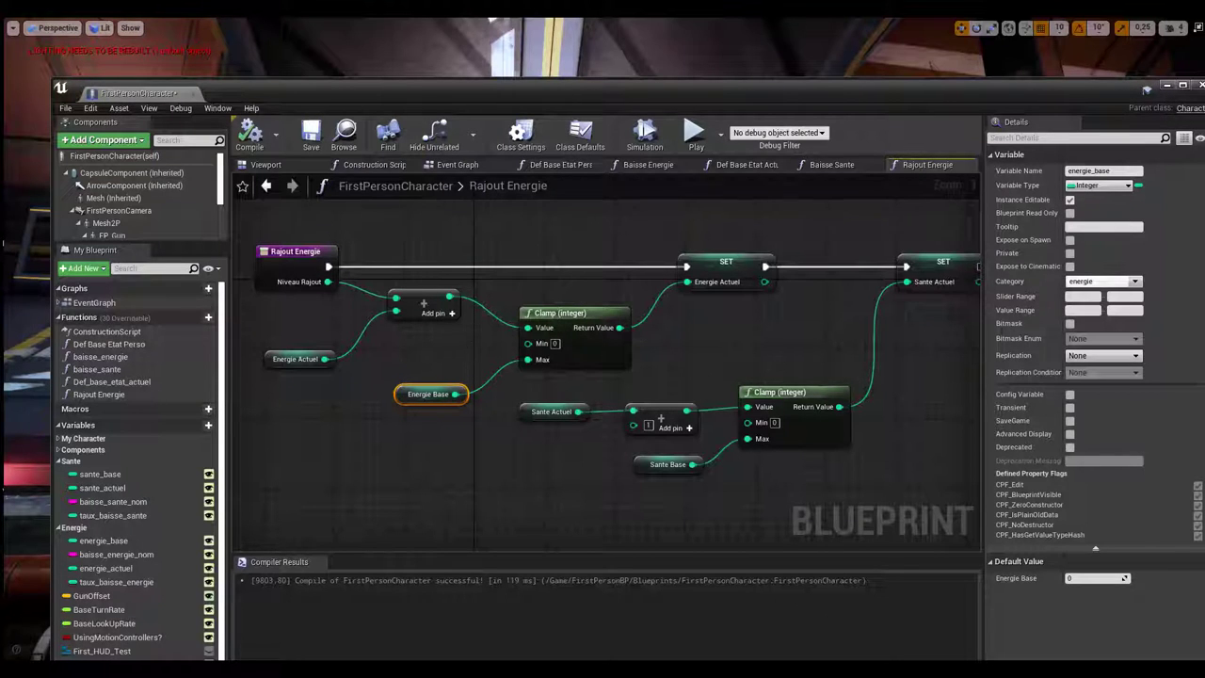
{"action": "right_click_drag", "start_coordinate": [462, 335], "coordinate": [464, 365]}
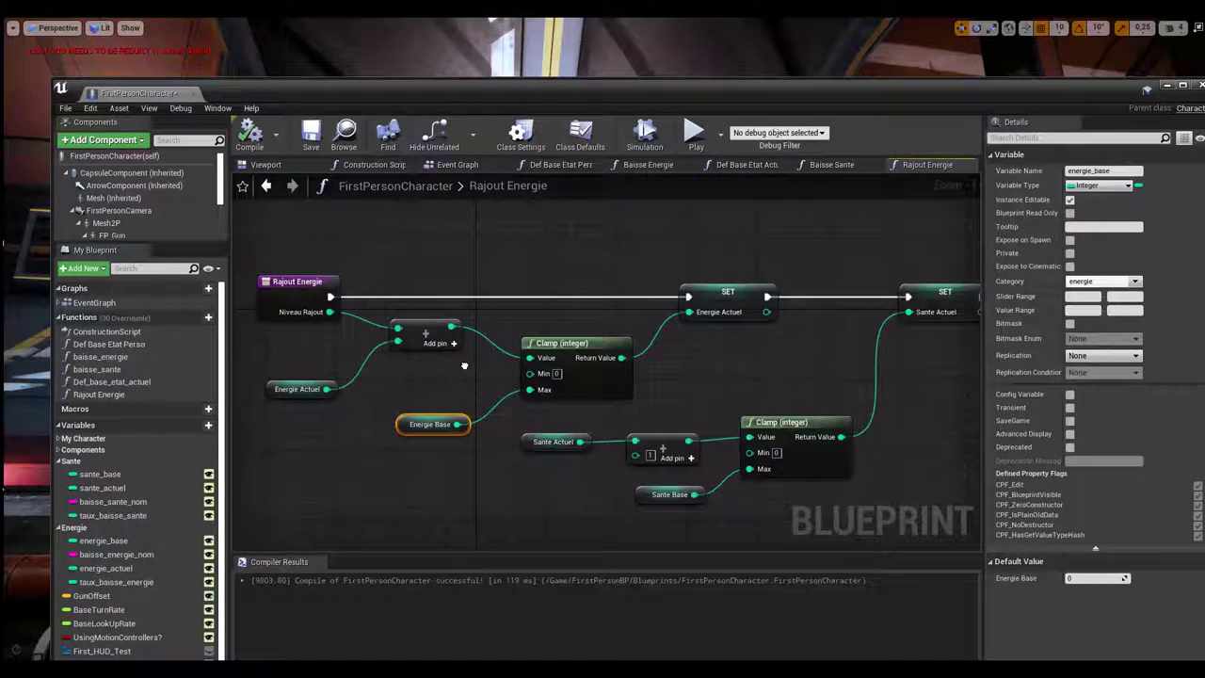
{"action": "right_click_drag", "start_coordinate": [459, 372], "coordinate": [445, 356]}
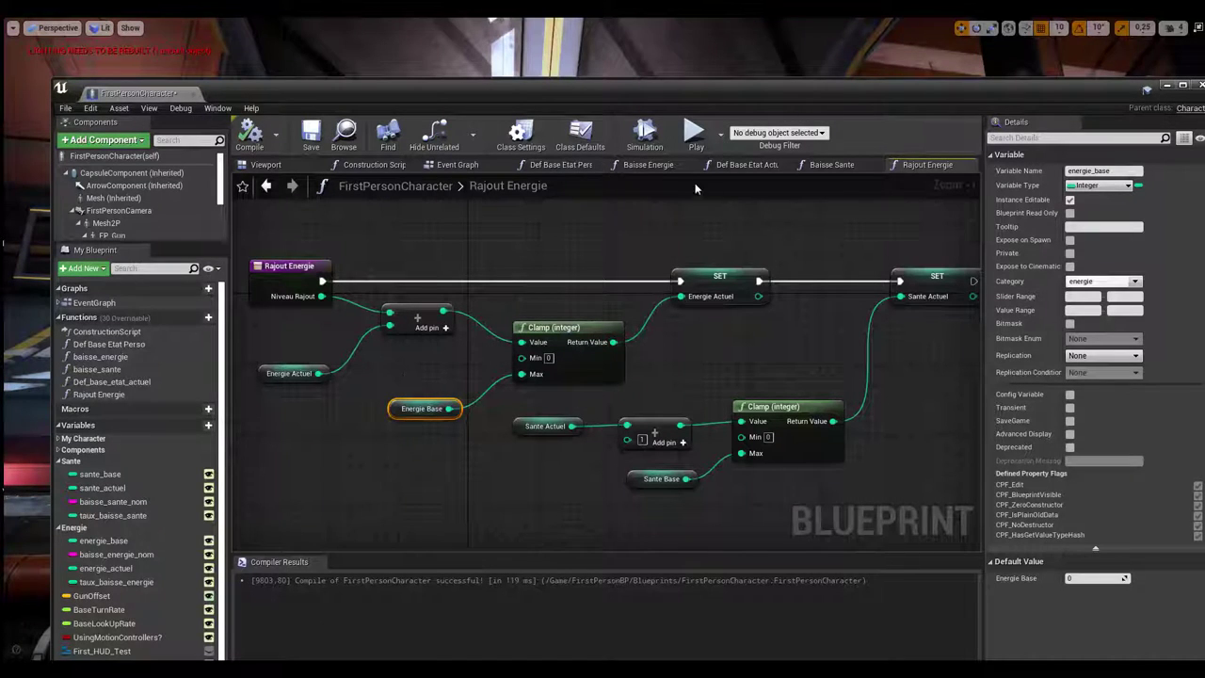
Step: Switch to the Baisse Energie graph and bring its Is Timer Active node into view
{"action": "left_click", "coordinate": [654, 165]}
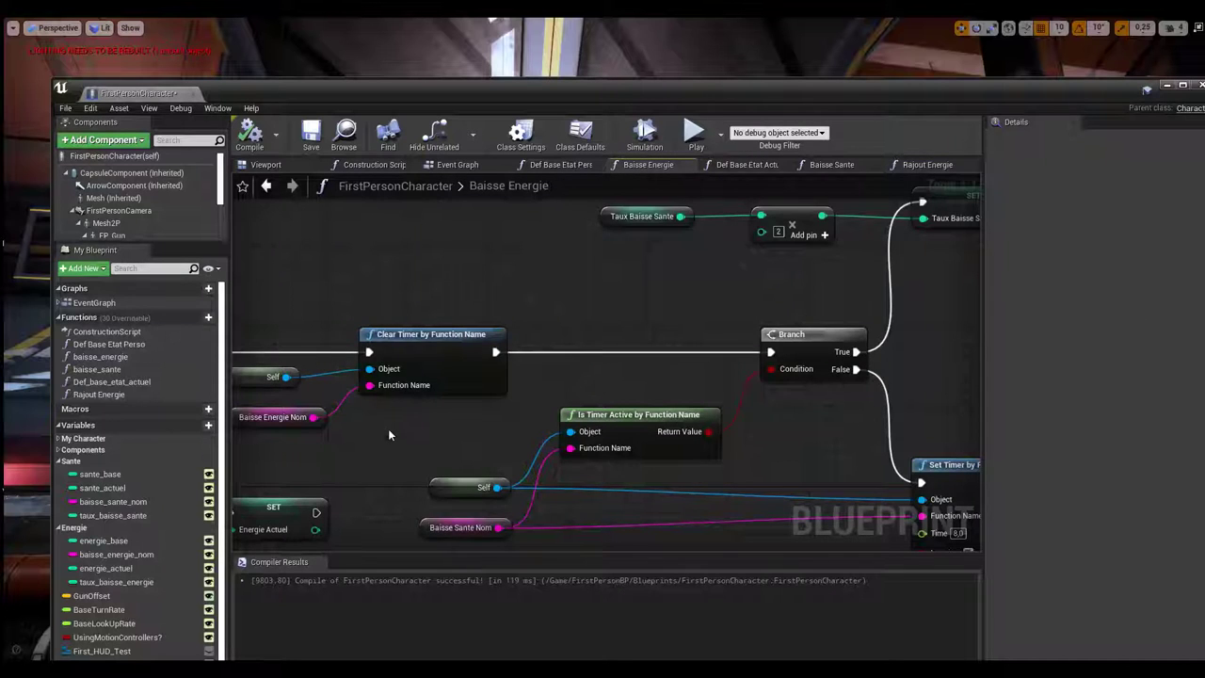
{"action": "right_click_drag", "start_coordinate": [389, 434], "coordinate": [458, 389]}
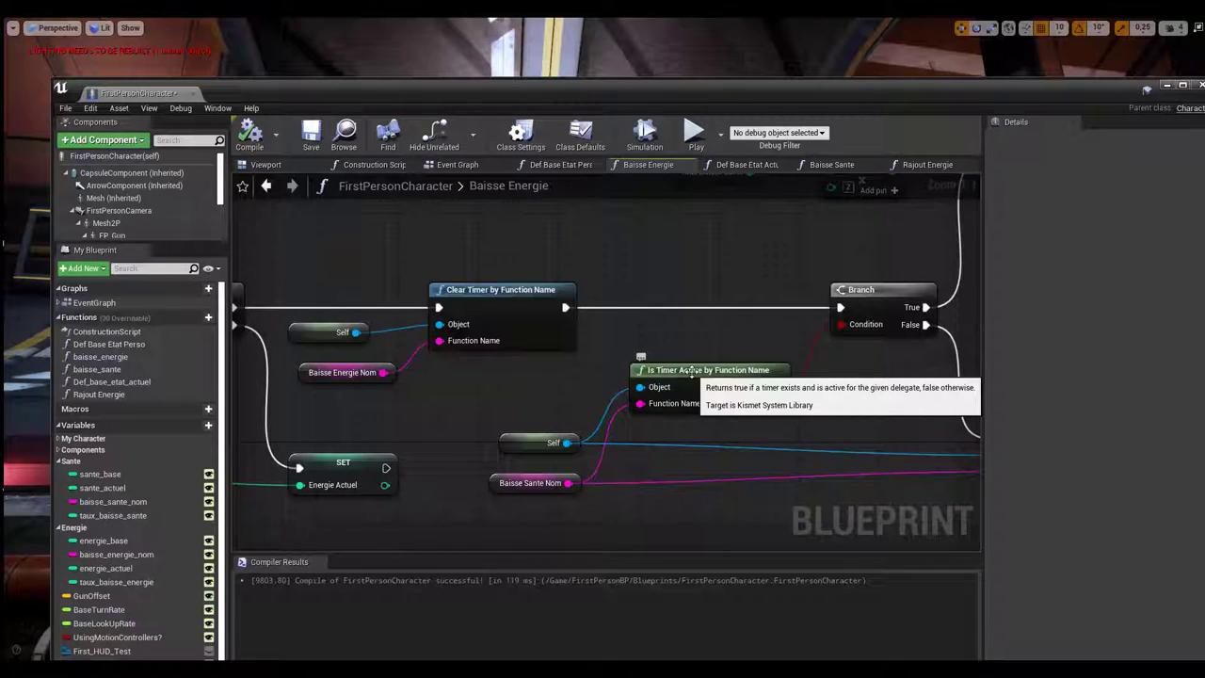
Step: Select the Rajout Energie entry node to confirm Niveau Rajout defaults to 5
{"action": "left_click", "coordinate": [912, 166]}
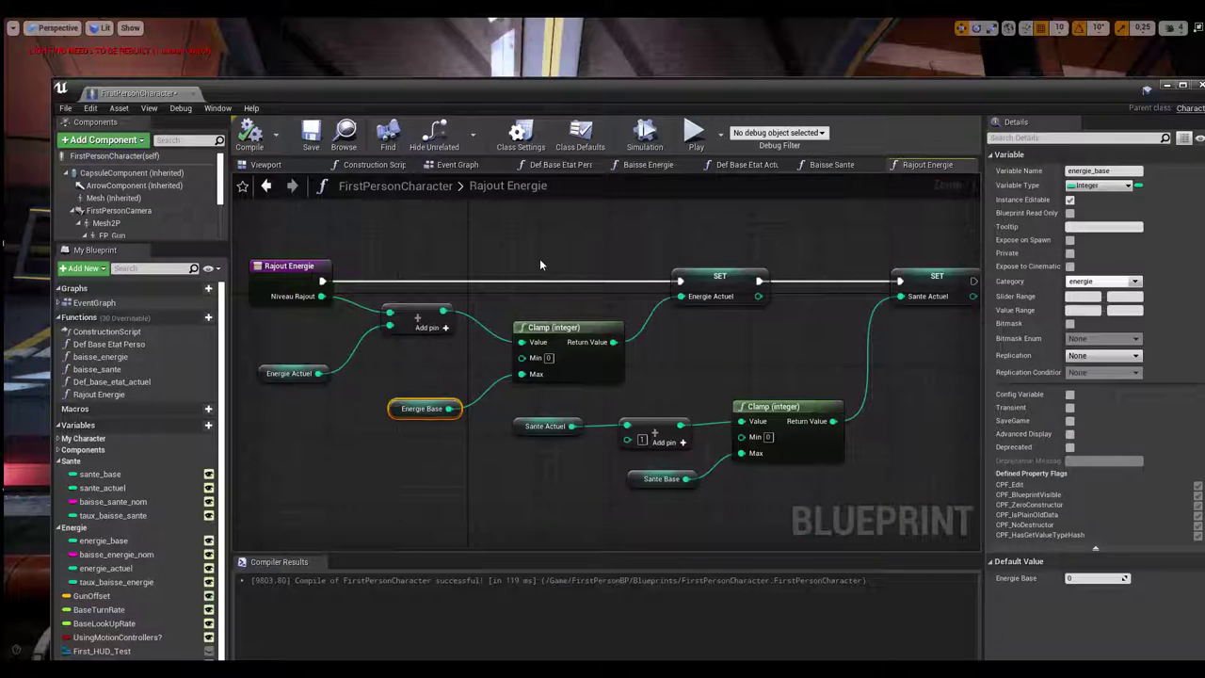
{"action": "mouse_move", "coordinate": [537, 266]}
{"action": "right_mouse_down"}
{"action": "mouse_move", "coordinate": [631, 298]}
{"action": "mouse_move", "coordinate": [574, 282]}
{"action": "mouse_move", "coordinate": [524, 308]}
{"action": "right_mouse_up"}
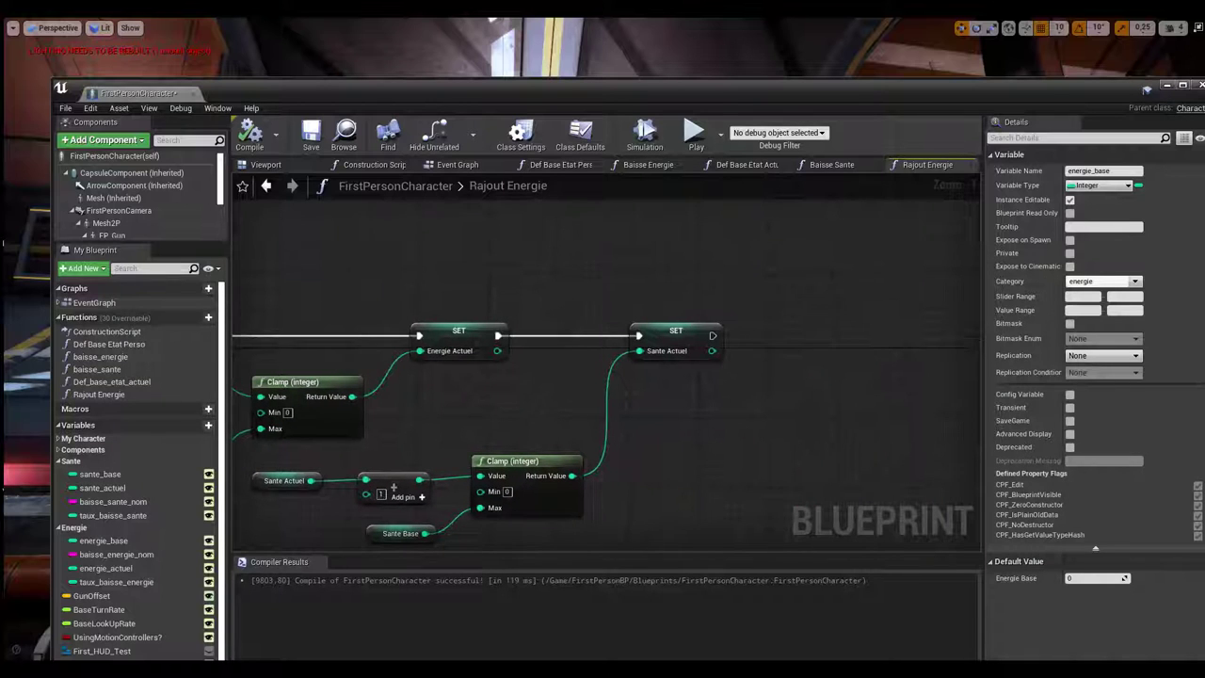
{"action": "scroll", "coordinate": [602, 376], "scroll_direction": "down", "scroll_amount": 1}
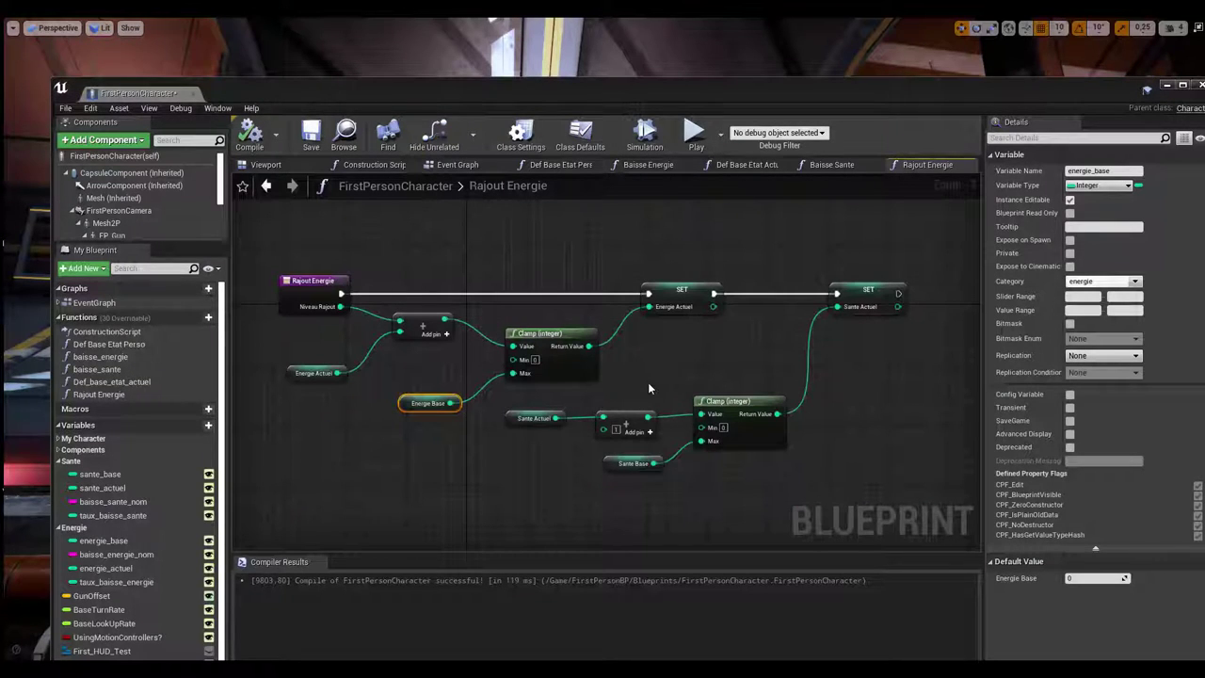
{"action": "scroll", "coordinate": [644, 381], "scroll_direction": "up", "scroll_amount": 1}
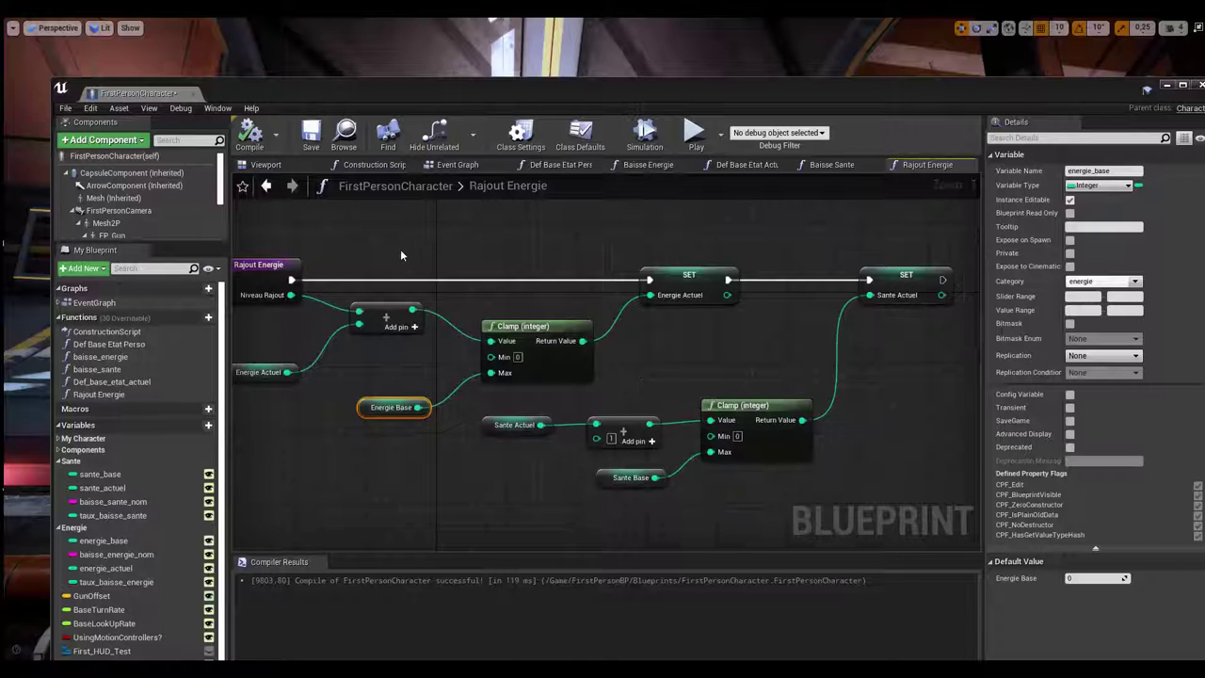
{"action": "right_click_drag", "start_coordinate": [271, 344], "coordinate": [317, 341]}
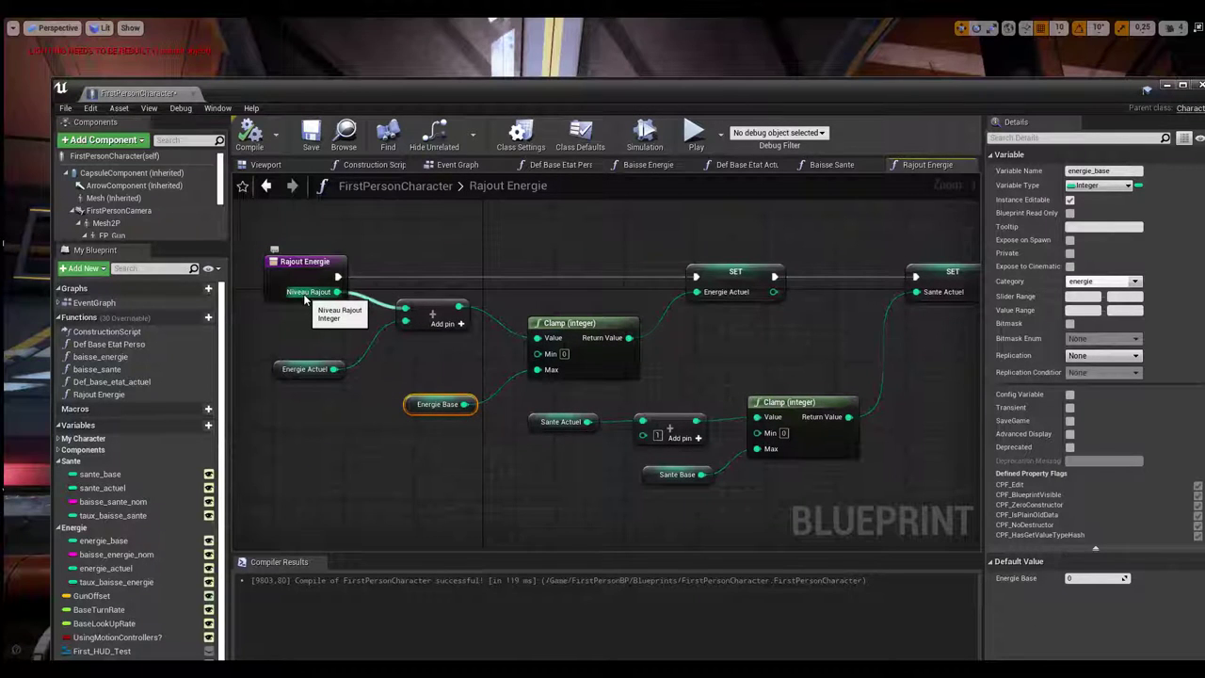
{"action": "left_click", "coordinate": [303, 263]}
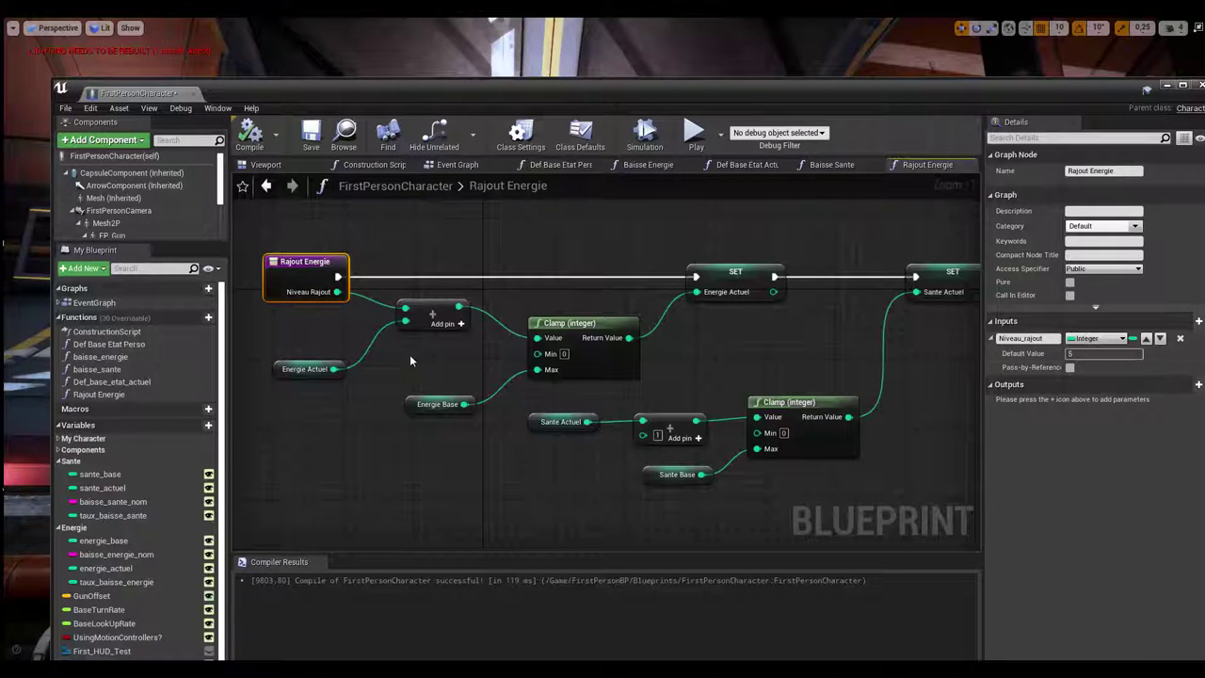
{"action": "scroll", "coordinate": [293, 395], "scroll_direction": "up", "scroll_amount": 1}
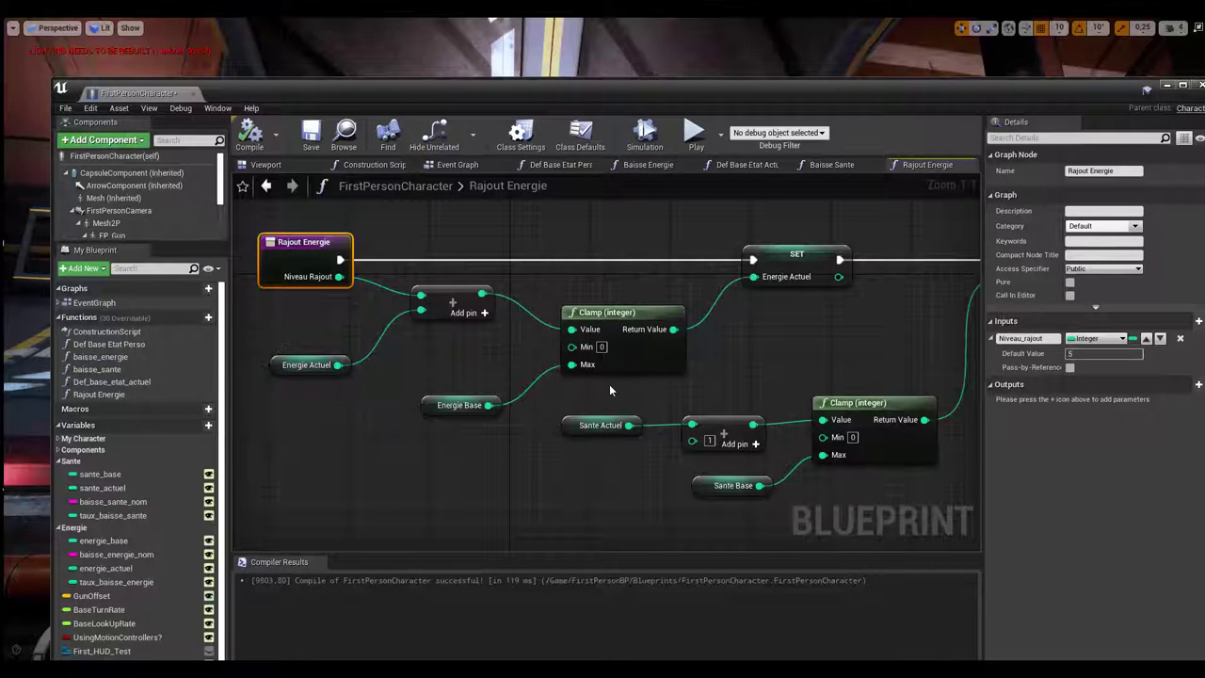
Step: Pan right past the health clamp nodes to the final SET Sante Actuel node
{"action": "right_click_drag", "start_coordinate": [750, 299], "coordinate": [575, 358]}
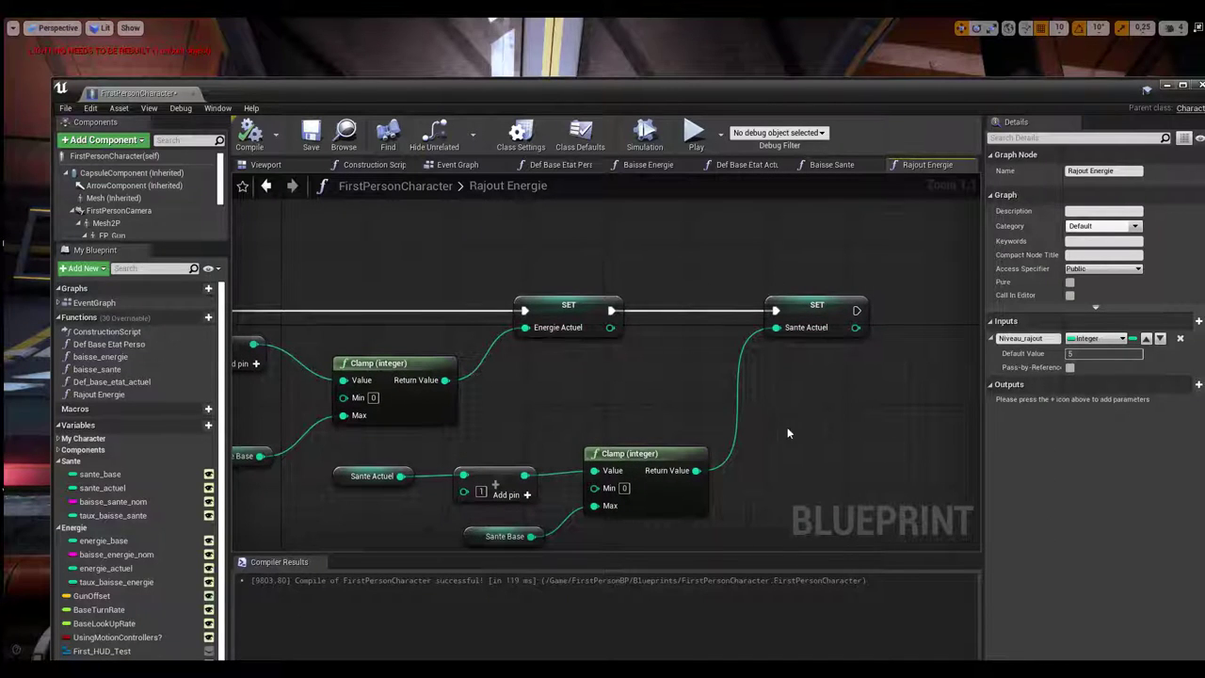
{"action": "mouse_move", "coordinate": [792, 447]}
{"action": "right_mouse_down"}
{"action": "mouse_move", "coordinate": [772, 431]}
{"action": "mouse_move", "coordinate": [706, 446]}
{"action": "right_mouse_up"}
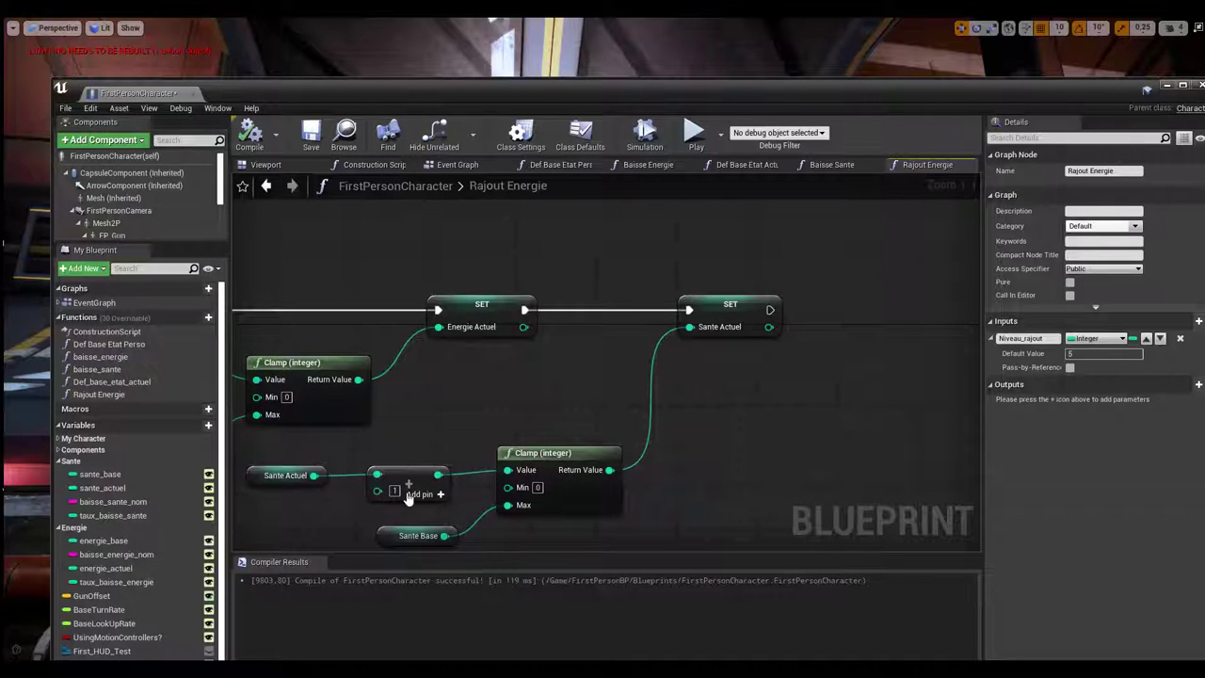
{"action": "right_click_drag", "start_coordinate": [480, 531], "coordinate": [429, 508]}
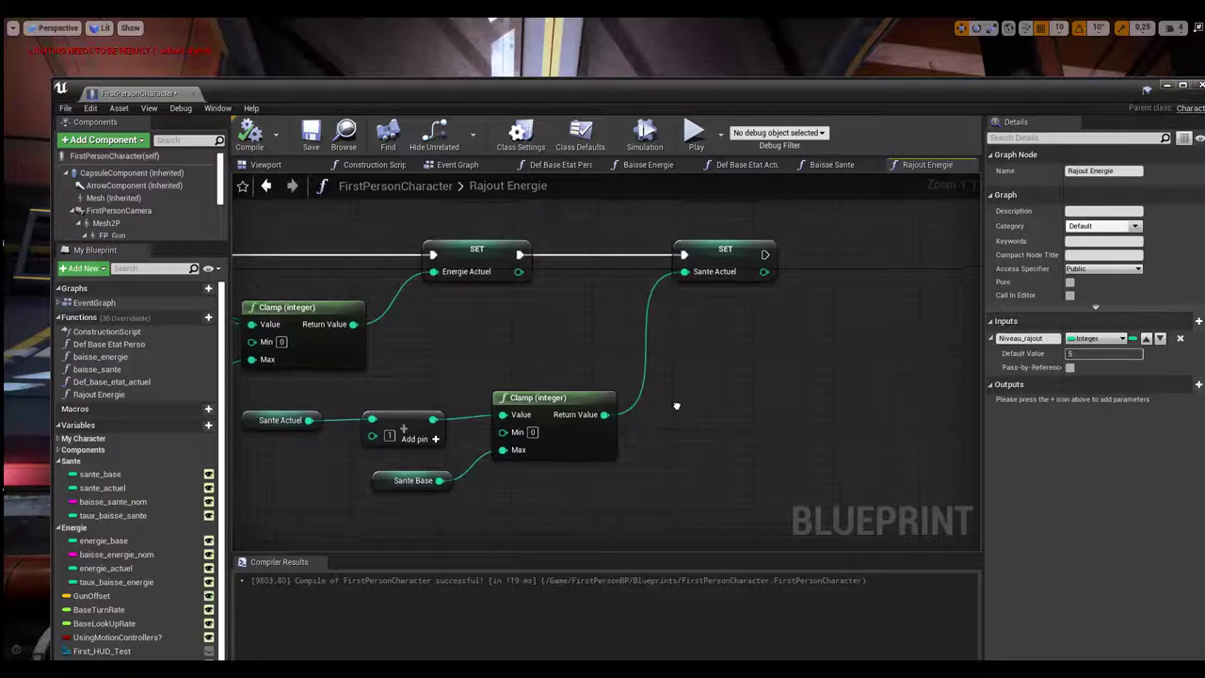
{"action": "right_click_drag", "start_coordinate": [689, 398], "coordinate": [702, 483]}
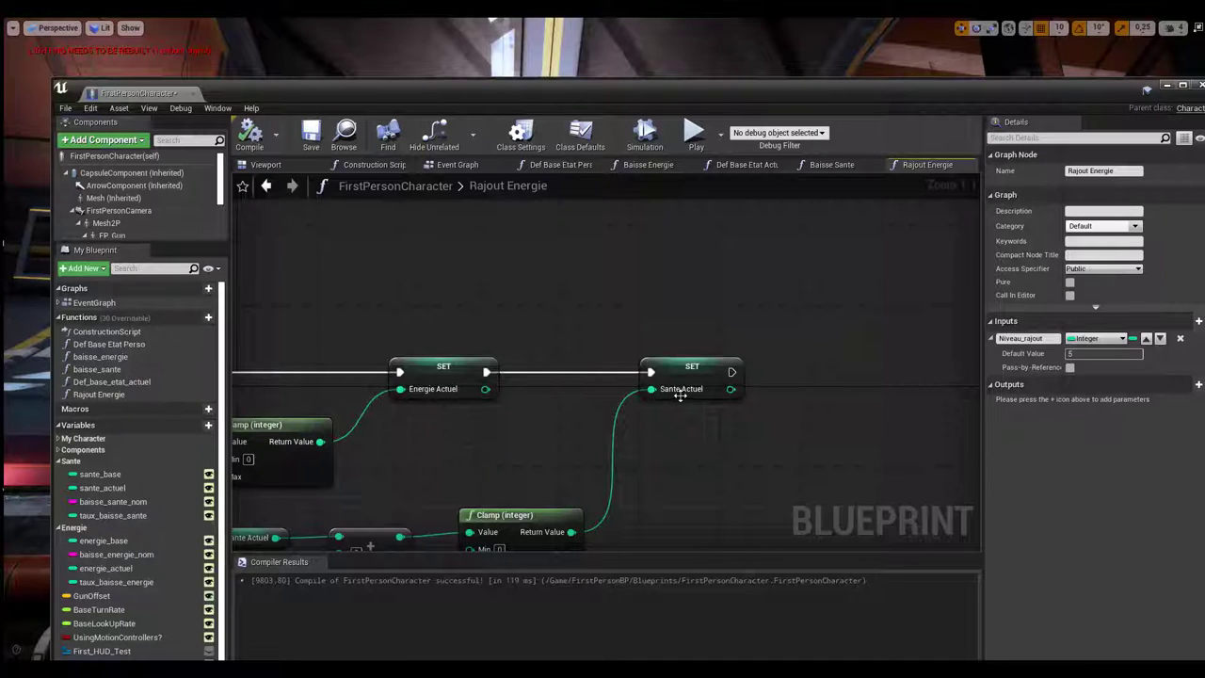
{"action": "mouse_move", "coordinate": [682, 398]}
{"action": "right_mouse_down"}
{"action": "mouse_move", "coordinate": [599, 474]}
{"action": "mouse_move", "coordinate": [612, 489]}
{"action": "right_mouse_up"}
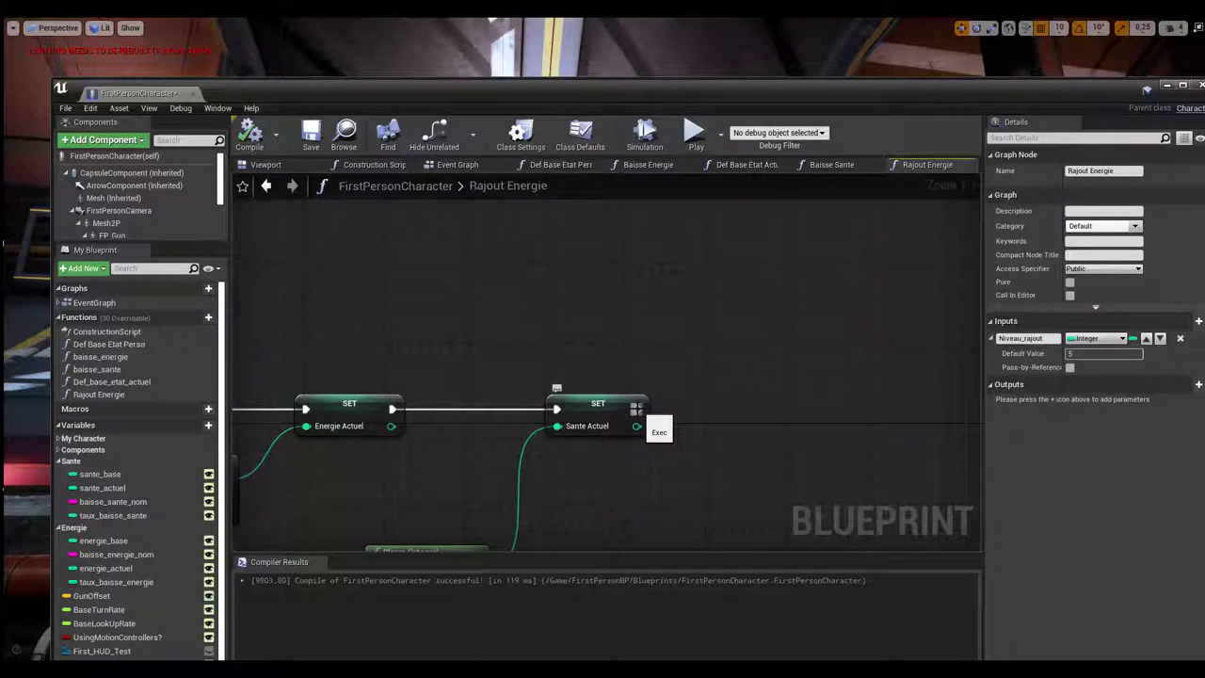
Step: Add a Branch node after the final Sante Actuel SET
{"action": "left_click_drag", "start_coordinate": [637, 409], "coordinate": [768, 420]}
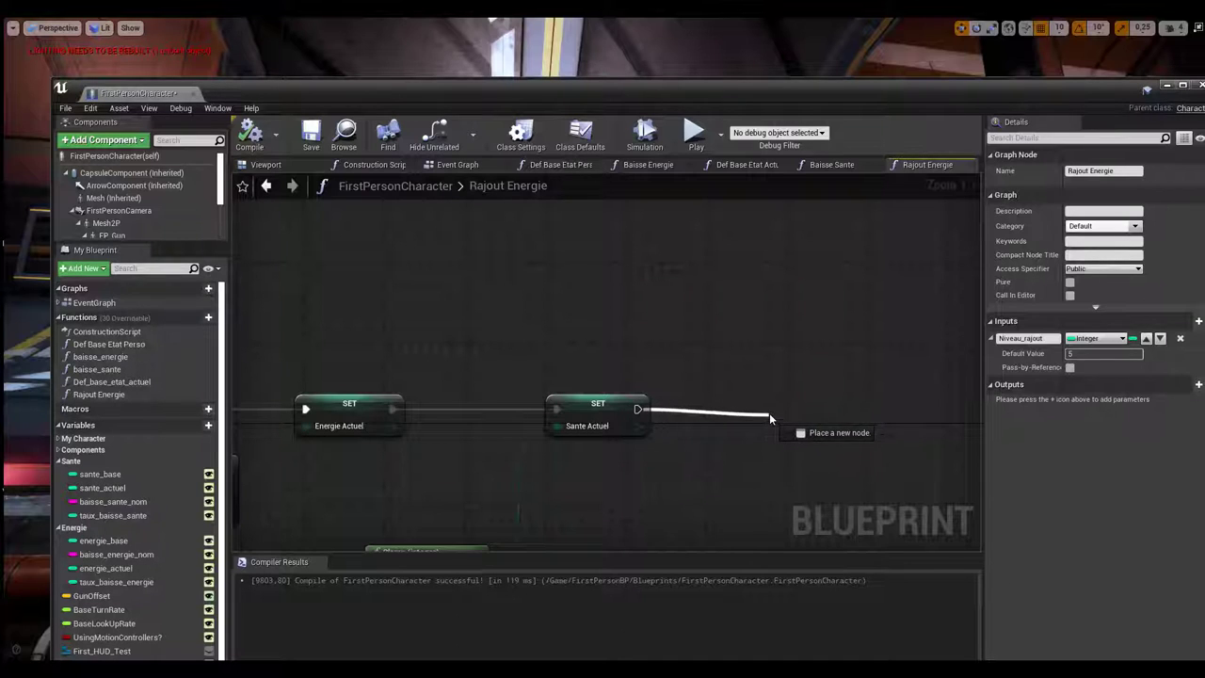
{"action": "left_click_drag", "start_coordinate": [769, 421], "coordinate": [769, 411]}
{"action": "type", "text": "branch"}
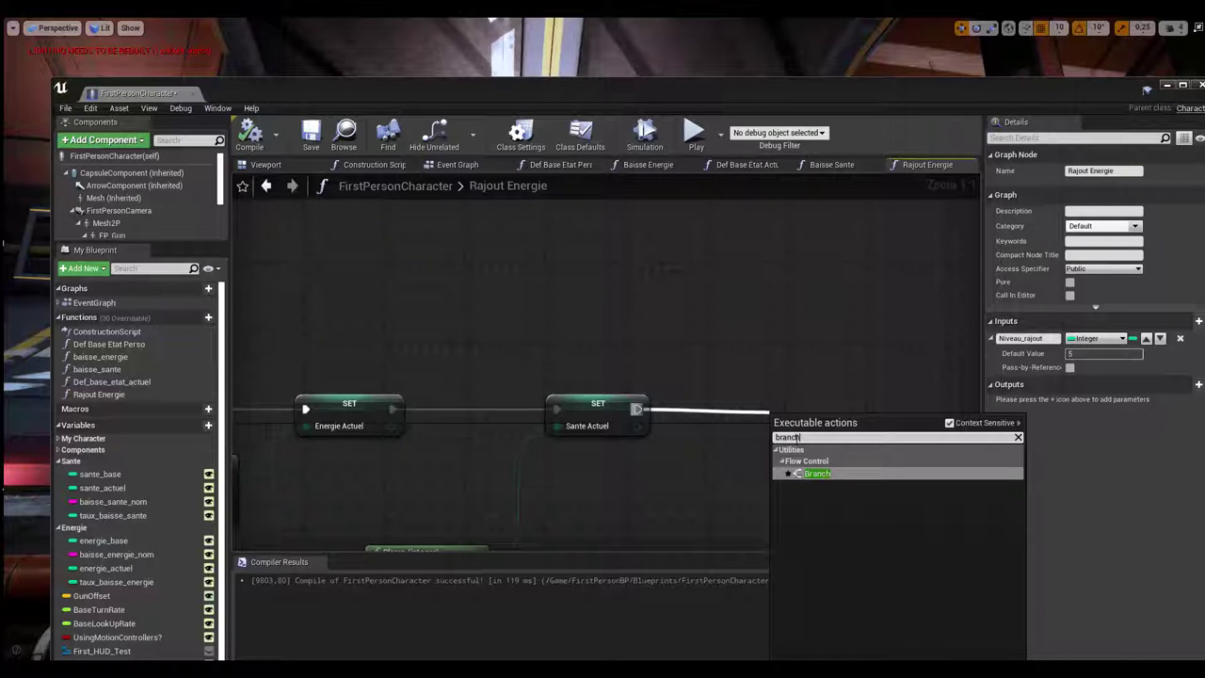
{"action": "left_click", "coordinate": [808, 474]}
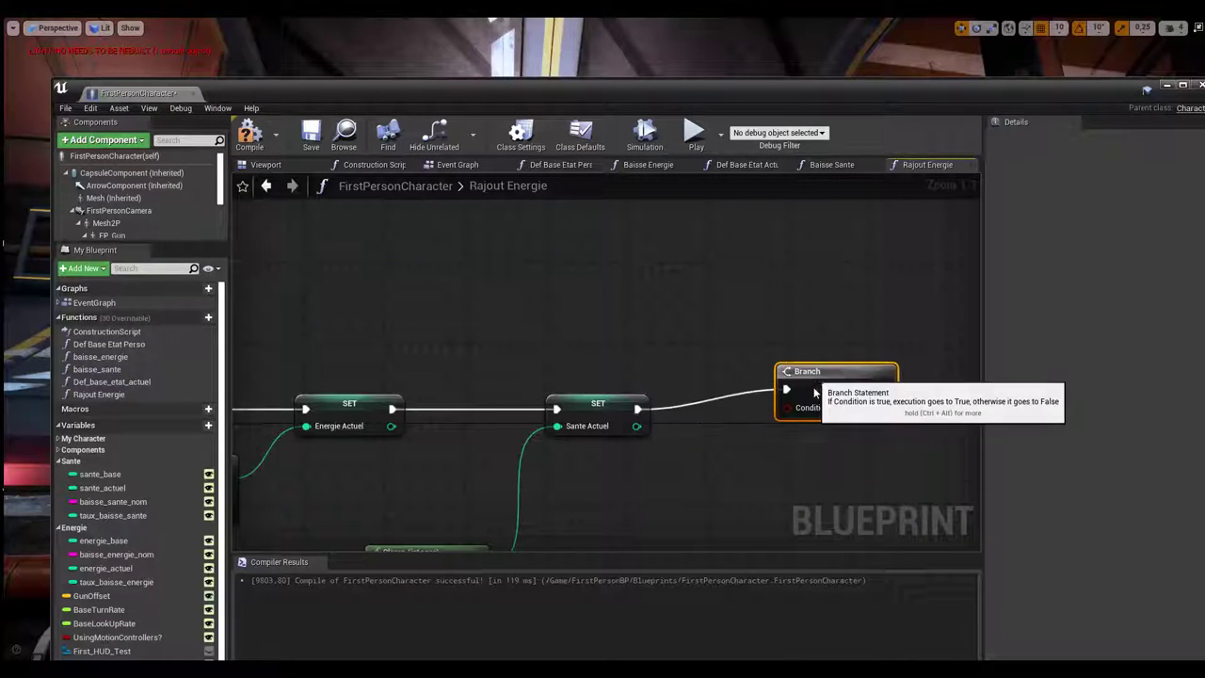
{"action": "left_click", "coordinate": [704, 497]}
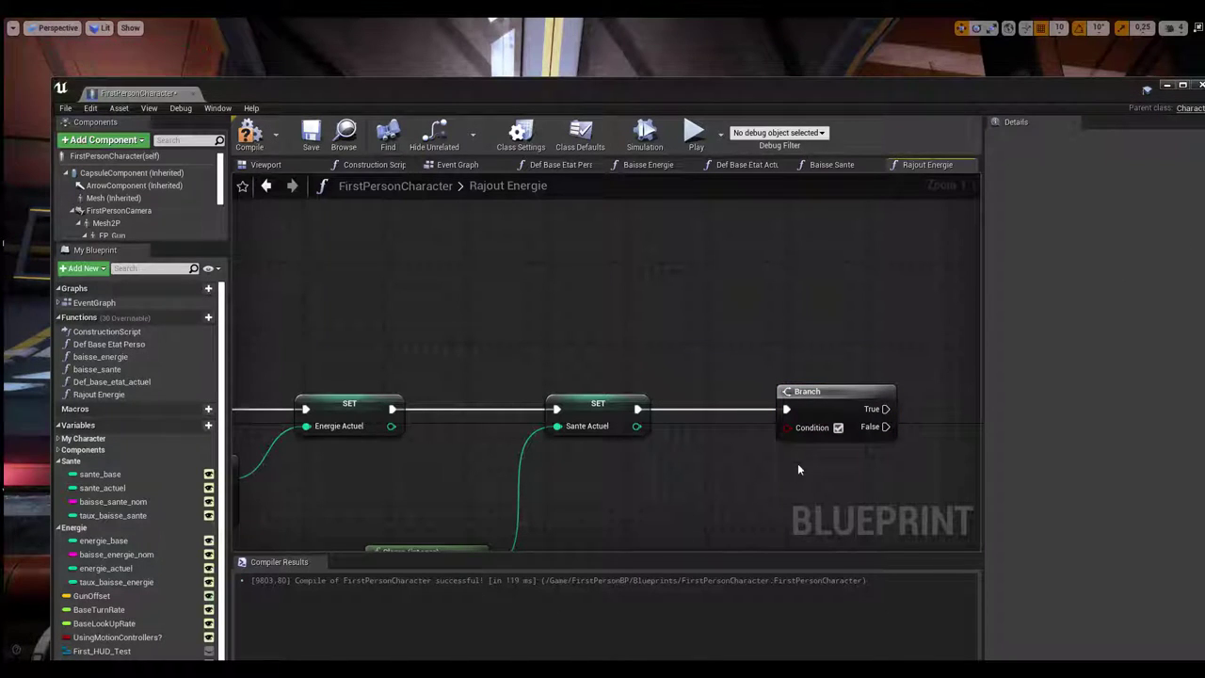
Step: Place an Is Timer Active by Function Name node and wire its Return Value to the Branch Condition
{"action": "right_click", "coordinate": [718, 479]}
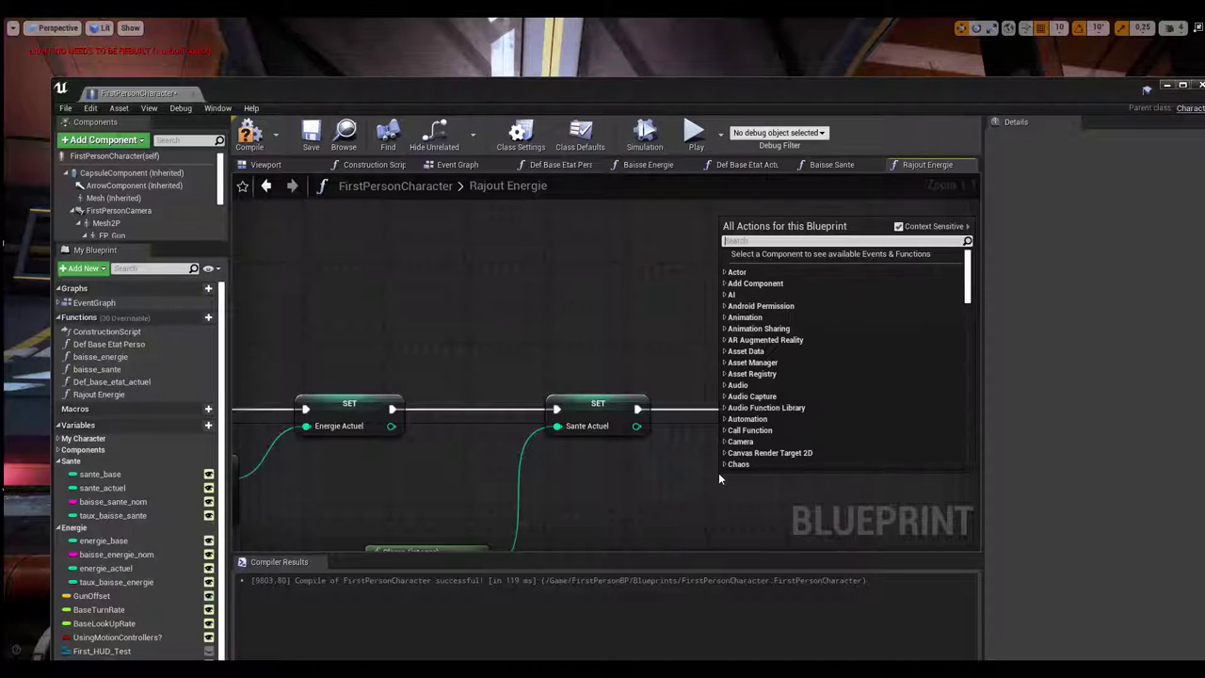
{"action": "type", "text": "is ti"}
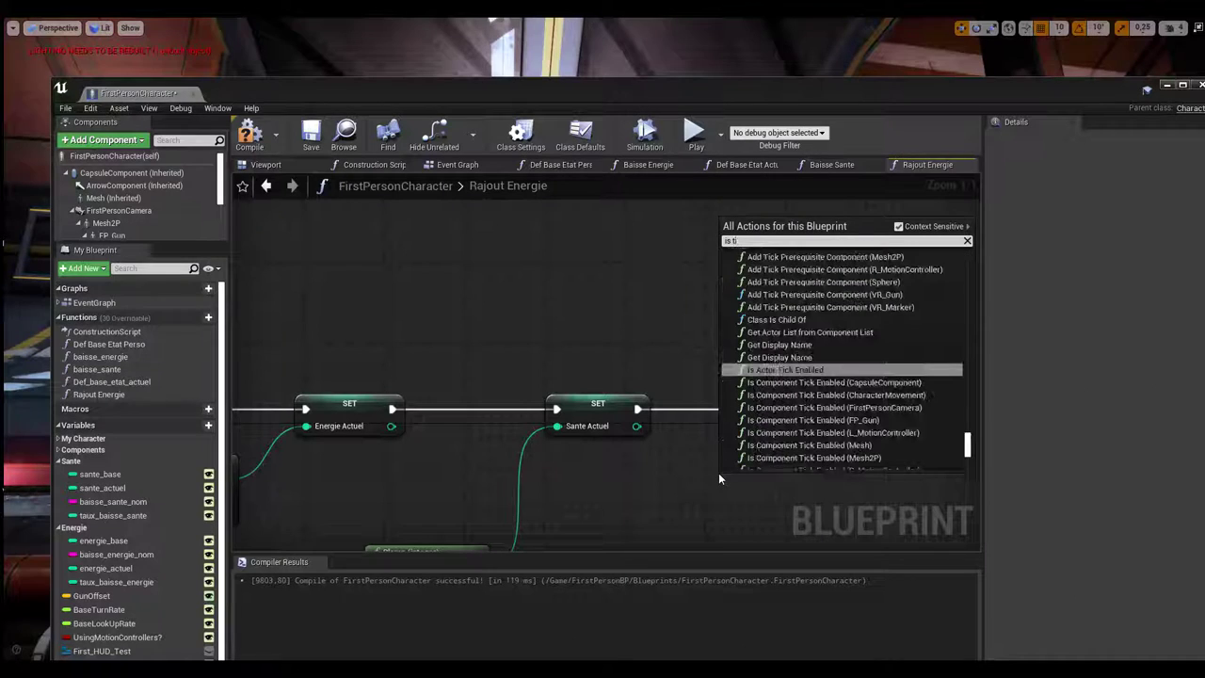
{"action": "type", "text": "mer"}
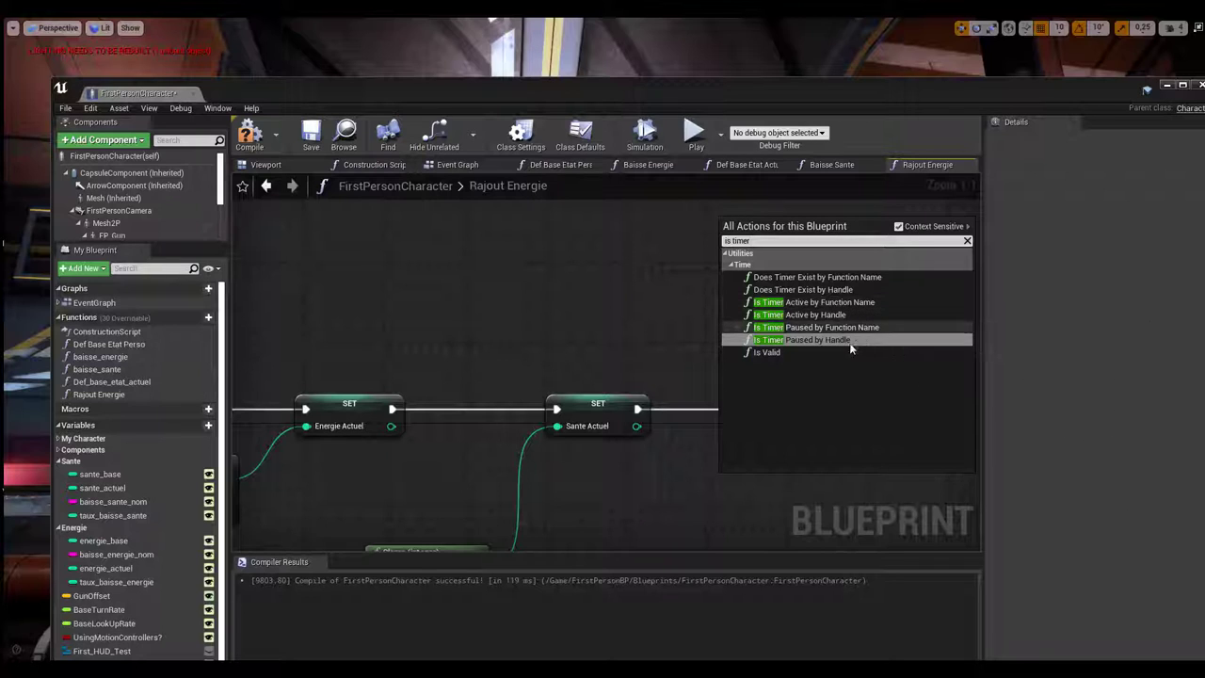
{"action": "key", "text": "Escape"}
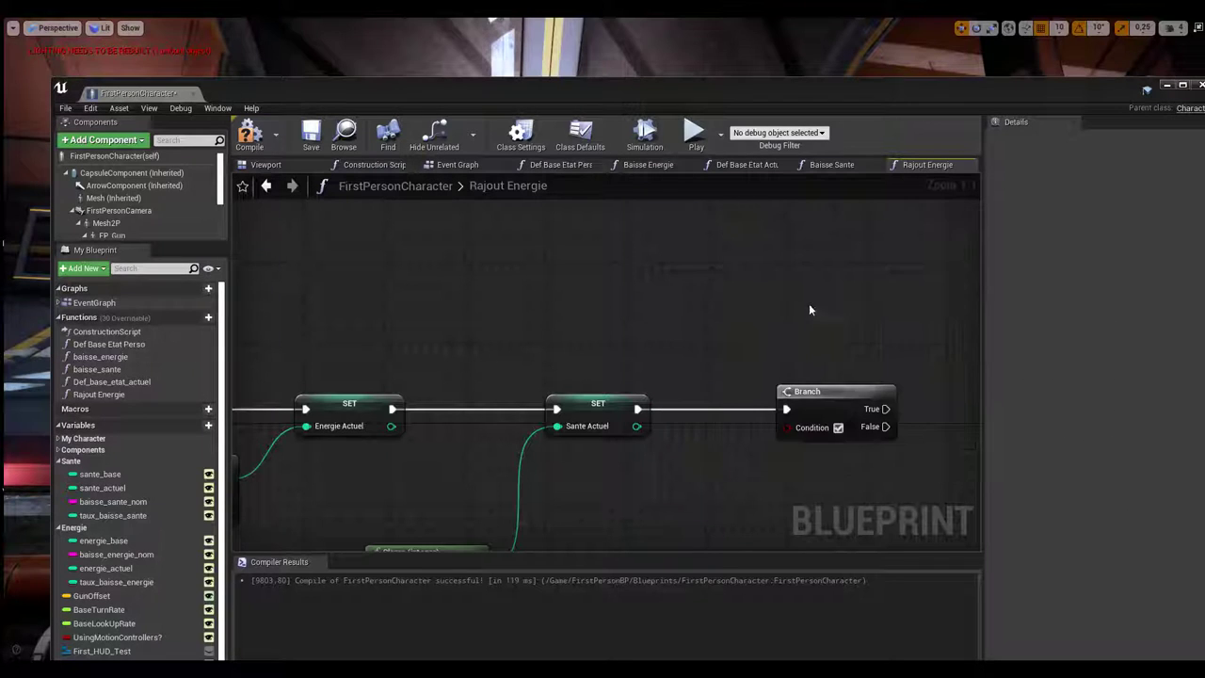
{"action": "left_click_drag", "start_coordinate": [762, 475], "coordinate": [675, 466]}
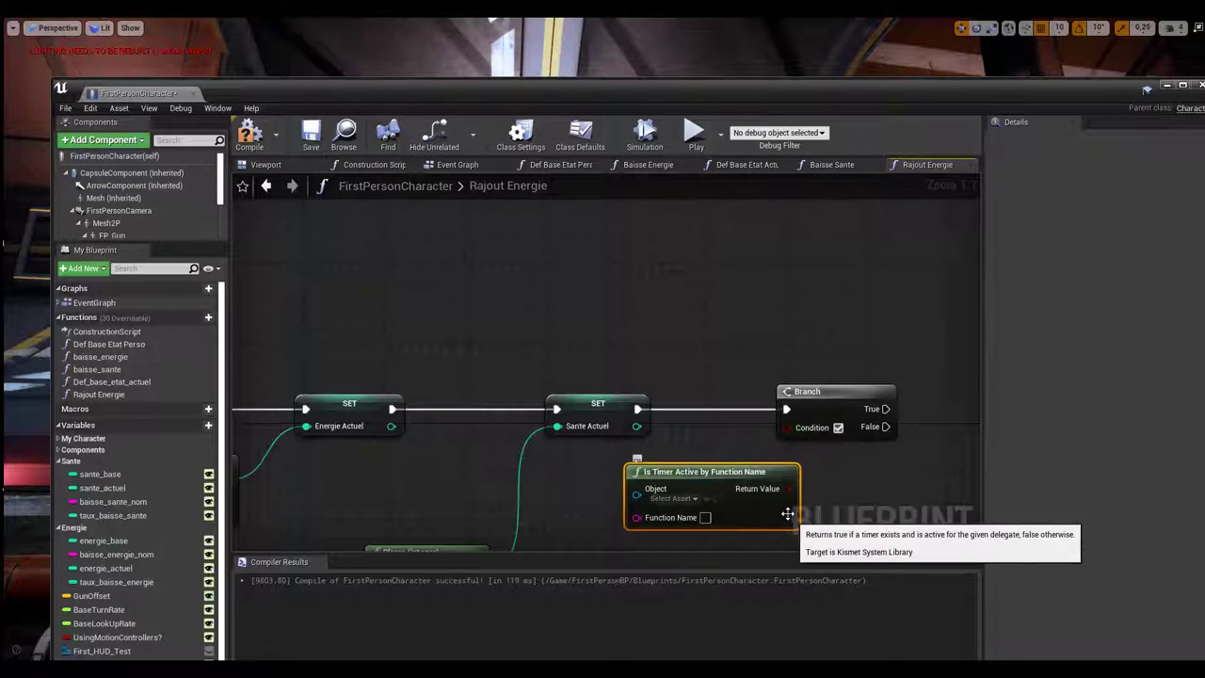
{"action": "left_click_drag", "start_coordinate": [789, 488], "coordinate": [789, 431]}
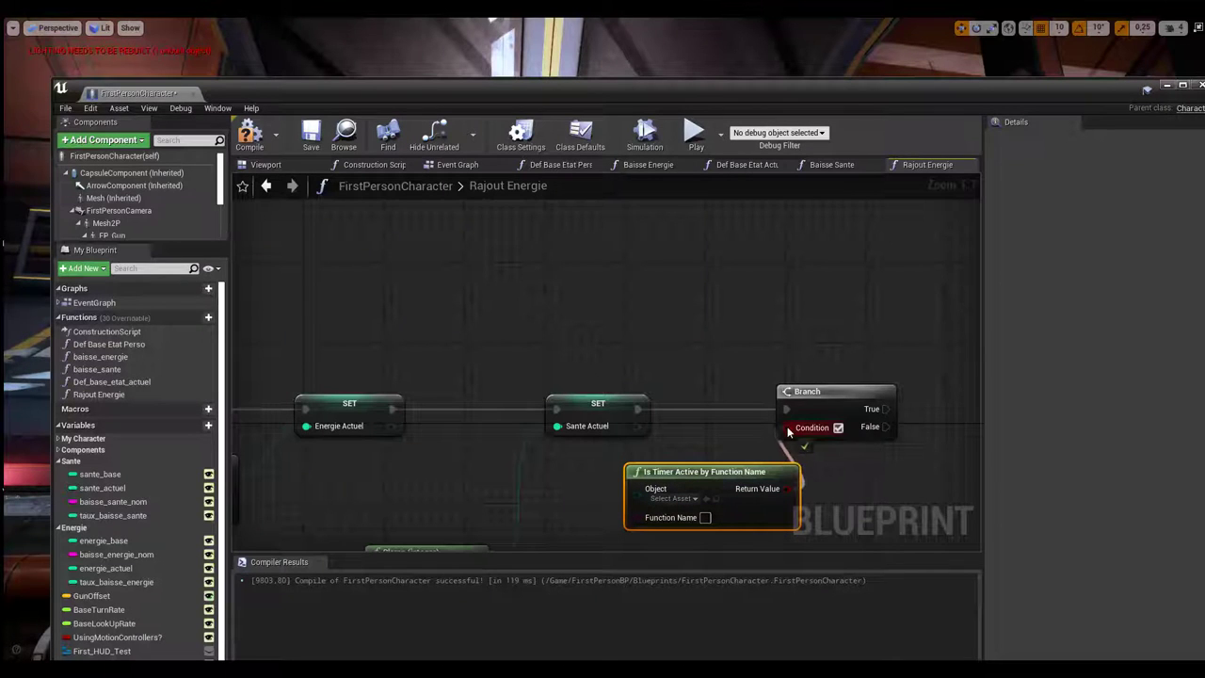
{"action": "left_click_drag", "start_coordinate": [573, 412], "coordinate": [572, 402]}
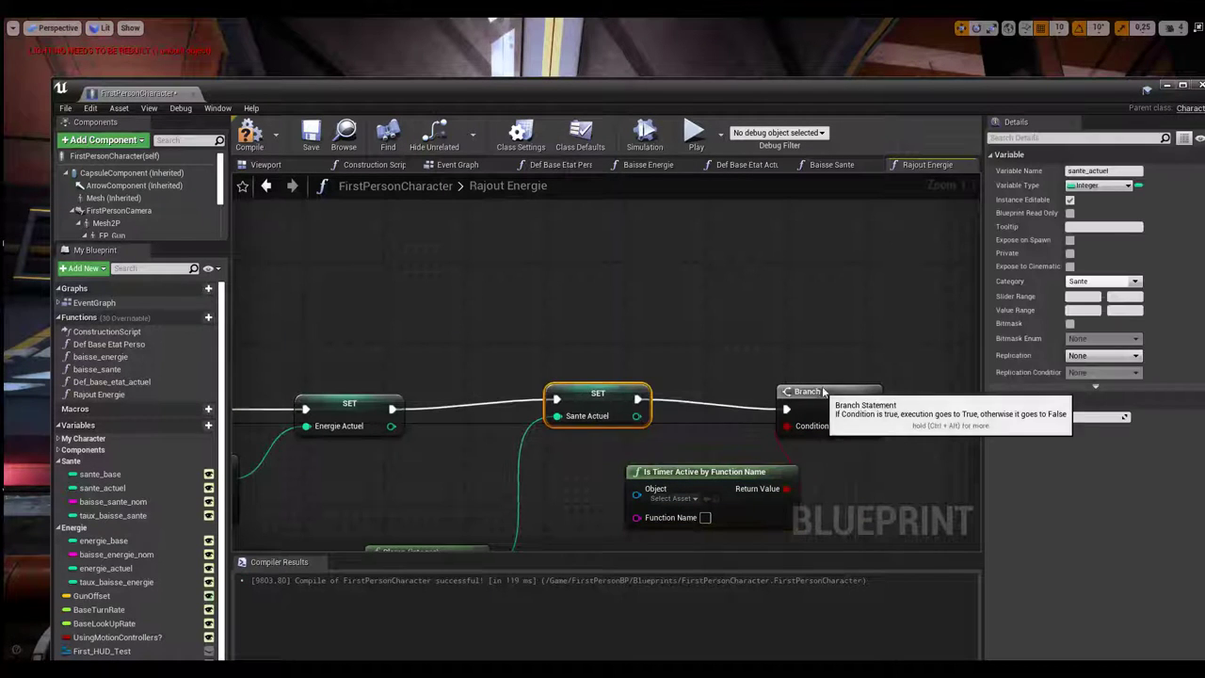
{"action": "left_click_drag", "start_coordinate": [823, 392], "coordinate": [834, 381]}
{"action": "mouse_move", "coordinate": [724, 469]}
{"action": "left_mouse_down"}
{"action": "mouse_move", "coordinate": [712, 460]}
{"action": "mouse_move", "coordinate": [723, 461]}
{"action": "left_mouse_up"}
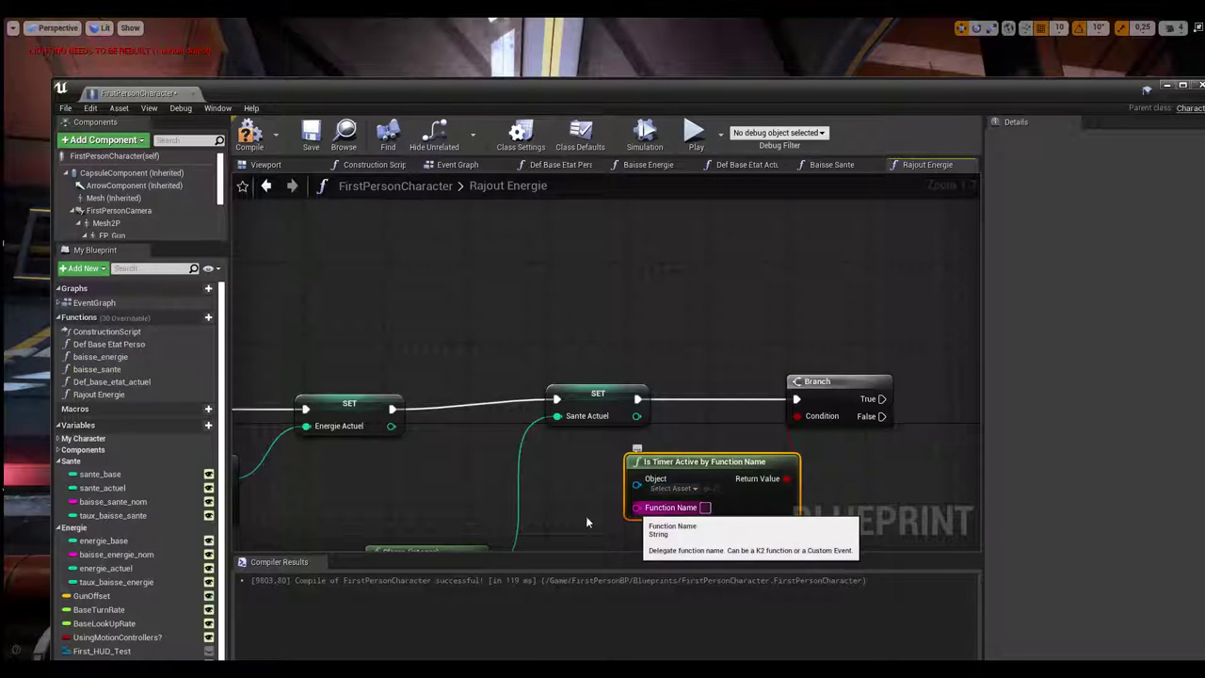
{"action": "right_click_drag", "start_coordinate": [418, 493], "coordinate": [446, 358]}
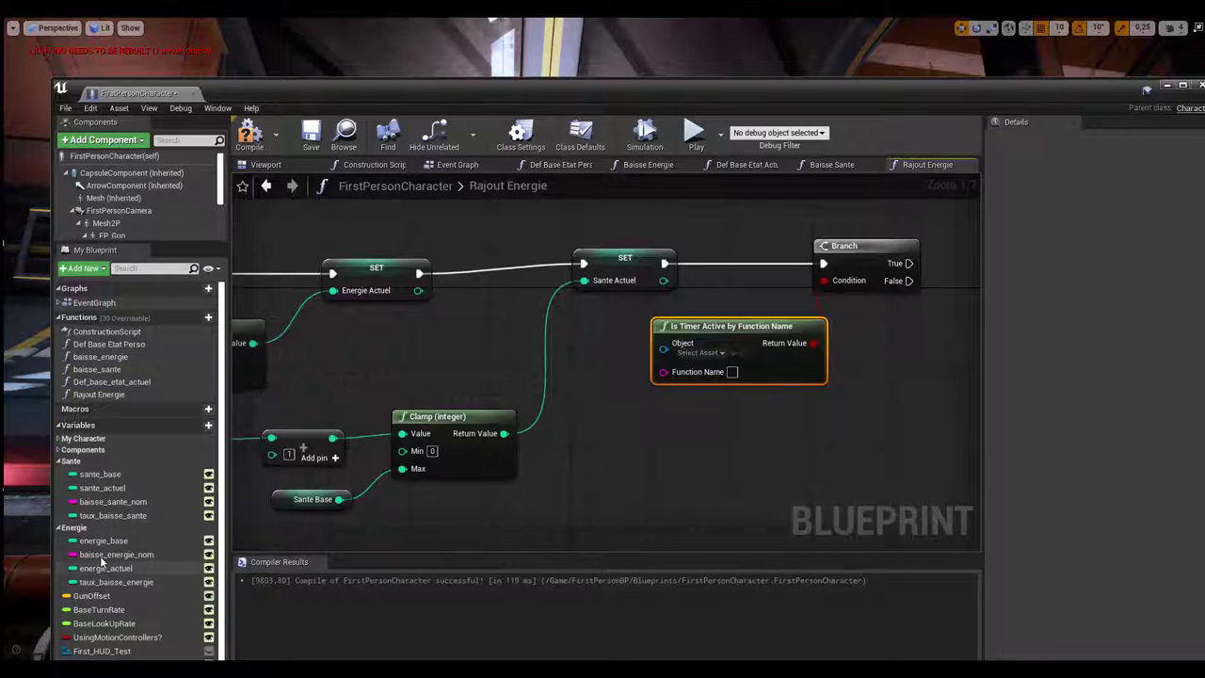
Step: Feed a Baisse Energie Nom getter and a Self node into Is Timer Active's Function Name and Object
{"action": "mouse_move", "coordinate": [103, 555]}
{"action": "left_mouse_down"}
{"action": "mouse_move", "coordinate": [611, 446]}
{"action": "mouse_move", "coordinate": [598, 418]}
{"action": "left_mouse_up"}
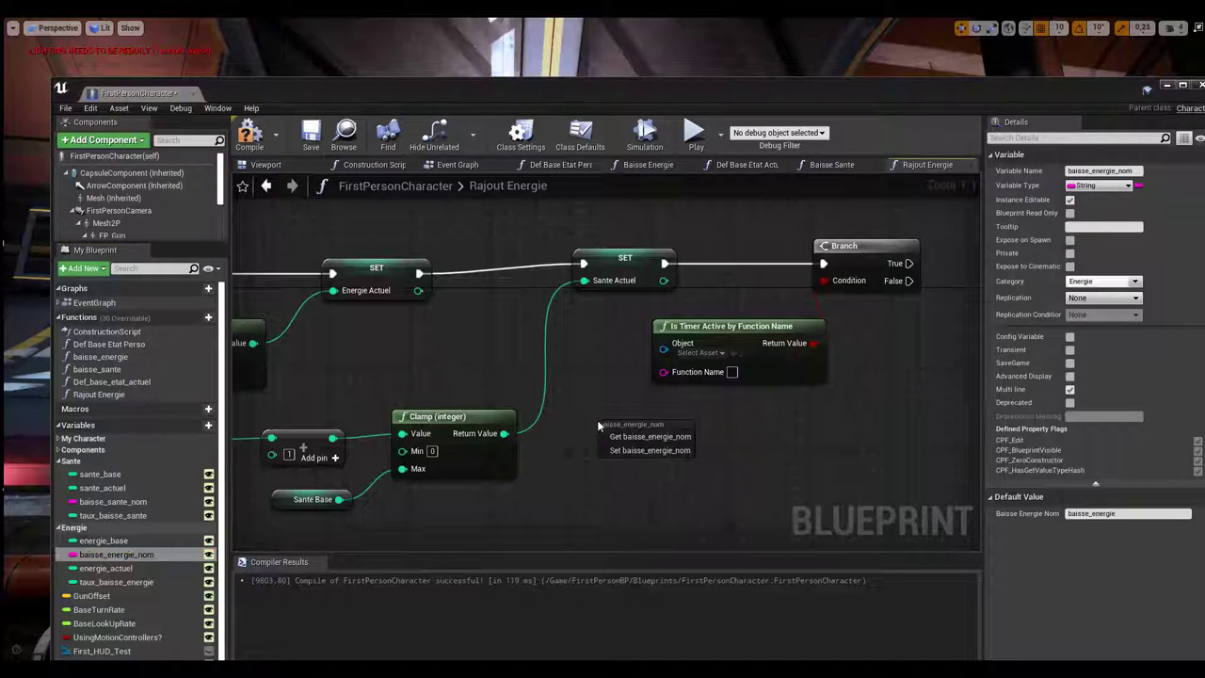
{"action": "left_click", "coordinate": [650, 431]}
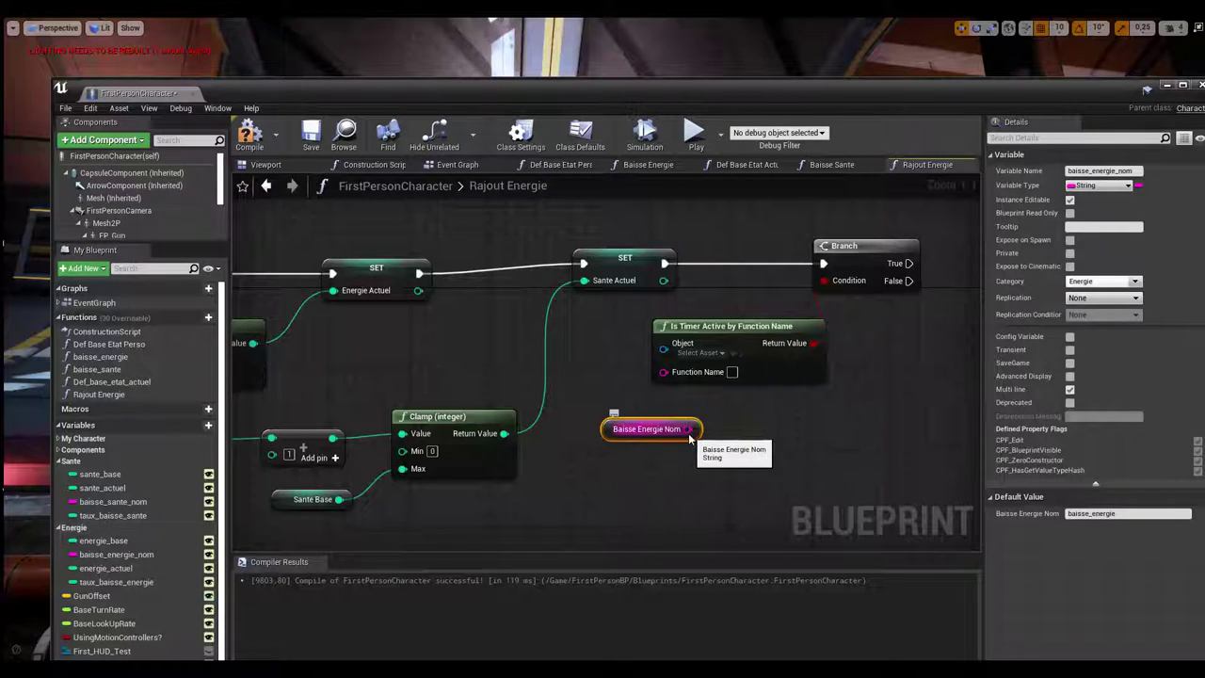
{"action": "mouse_move", "coordinate": [690, 429]}
{"action": "left_mouse_down"}
{"action": "mouse_move", "coordinate": [657, 392]}
{"action": "mouse_move", "coordinate": [662, 373]}
{"action": "mouse_move", "coordinate": [620, 358]}
{"action": "left_mouse_up"}
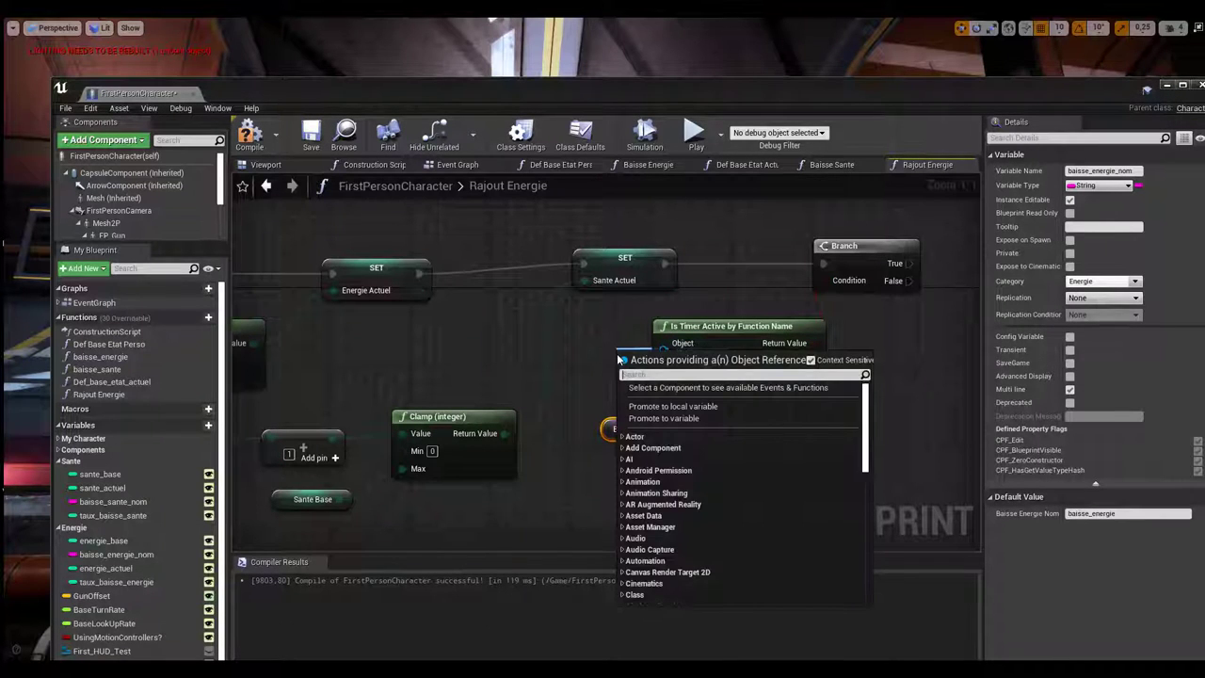
{"action": "type", "text": "self"}
{"action": "key", "text": "Return"}
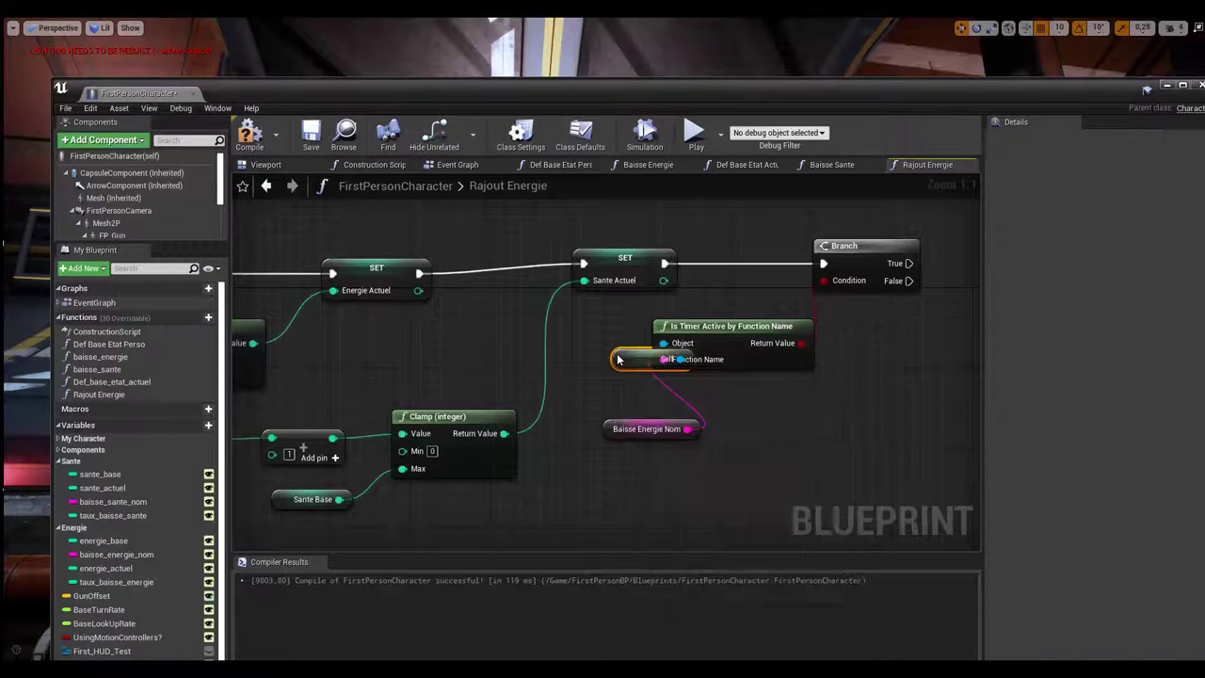
{"action": "left_click_drag", "start_coordinate": [617, 358], "coordinate": [557, 359]}
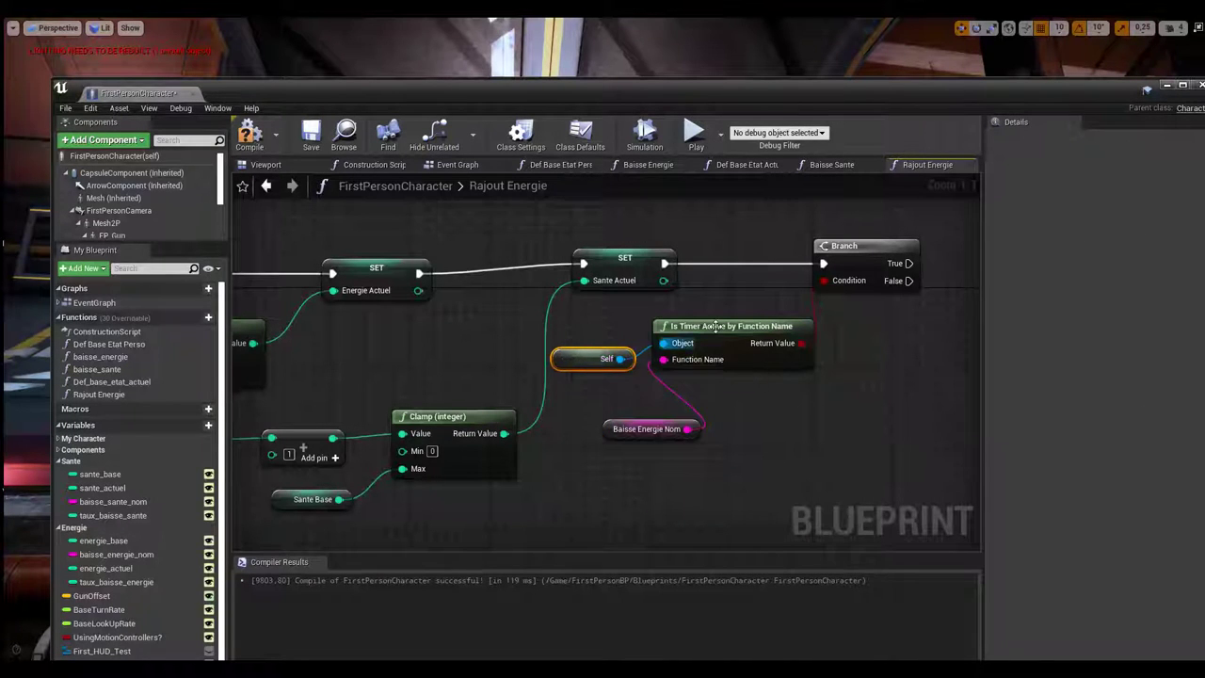
{"action": "left_click_drag", "start_coordinate": [851, 245], "coordinate": [893, 246]}
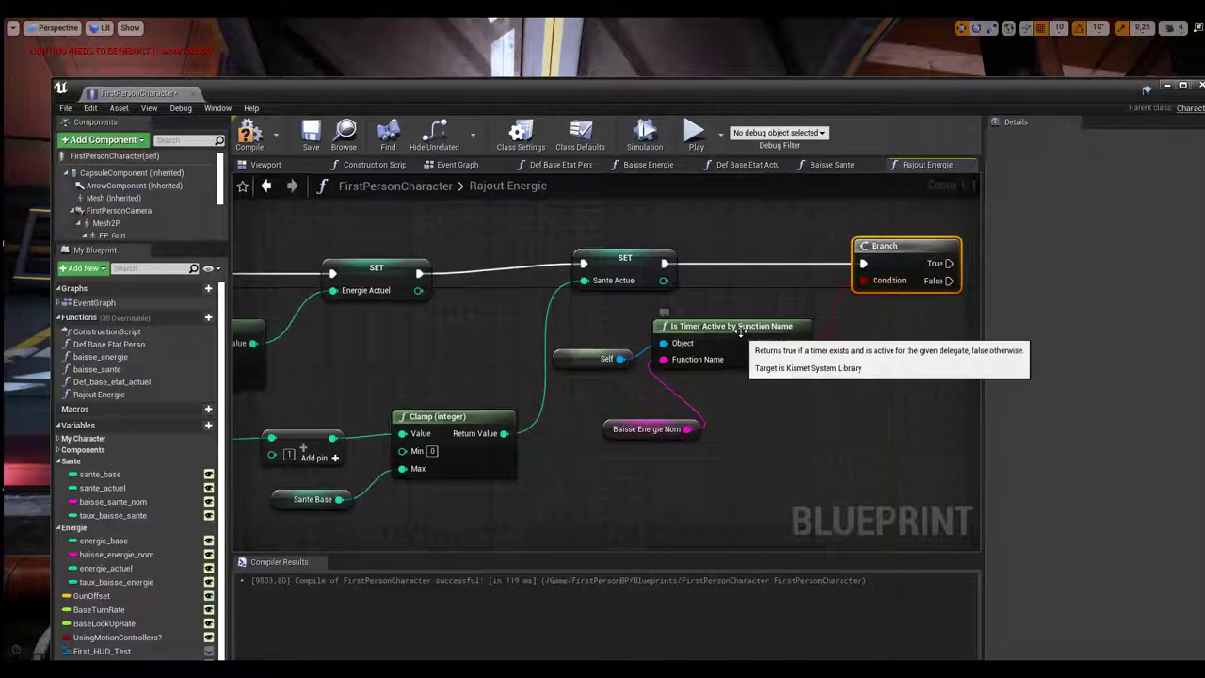
{"action": "left_click_drag", "start_coordinate": [747, 332], "coordinate": [775, 322]}
{"action": "left_click_drag", "start_coordinate": [589, 360], "coordinate": [597, 341]}
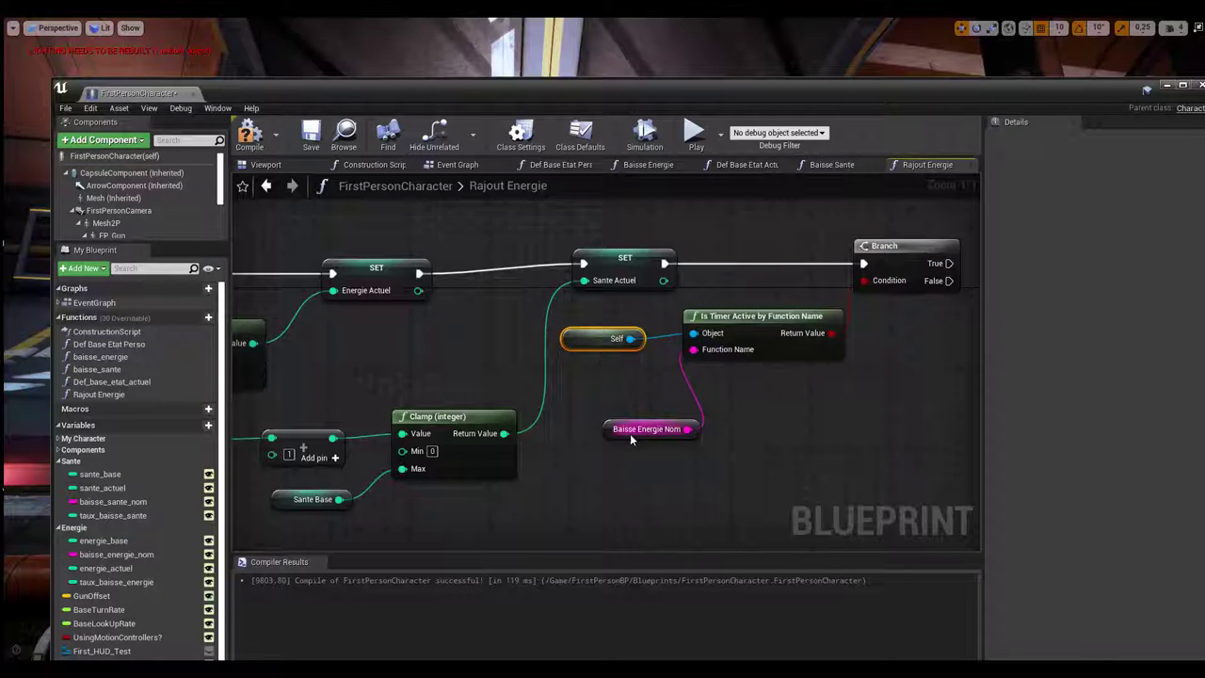
{"action": "left_click_drag", "start_coordinate": [639, 420], "coordinate": [599, 381]}
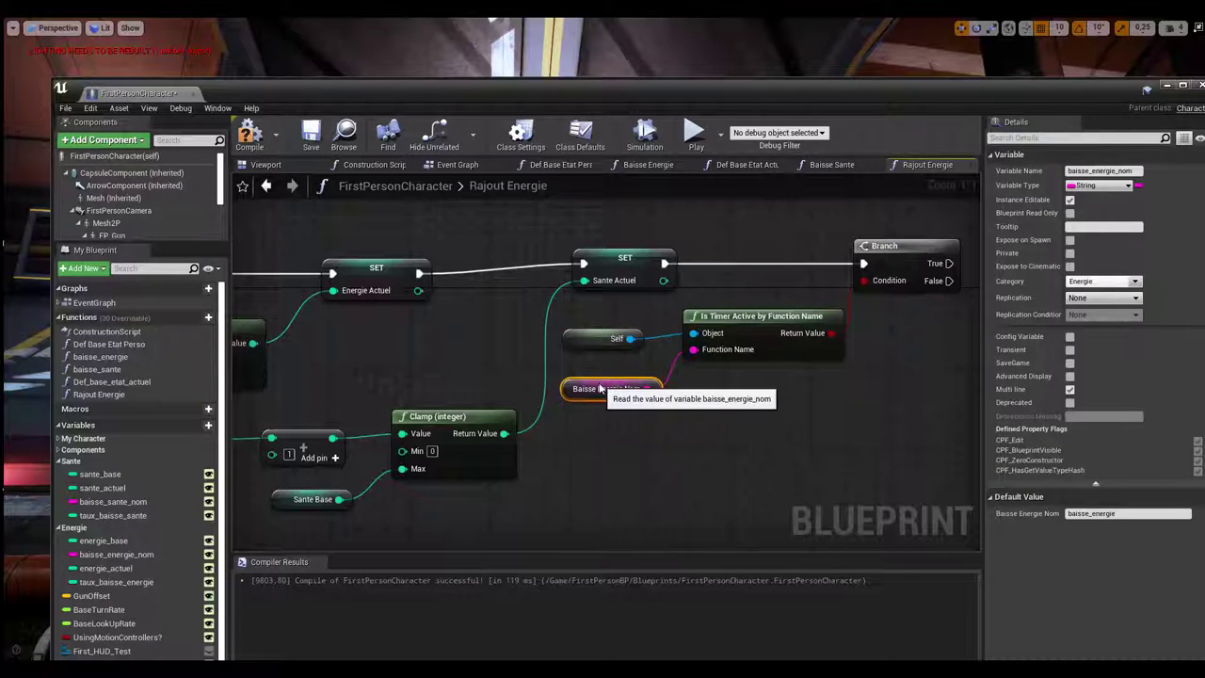
{"action": "right_click_drag", "start_coordinate": [659, 423], "coordinate": [464, 450]}
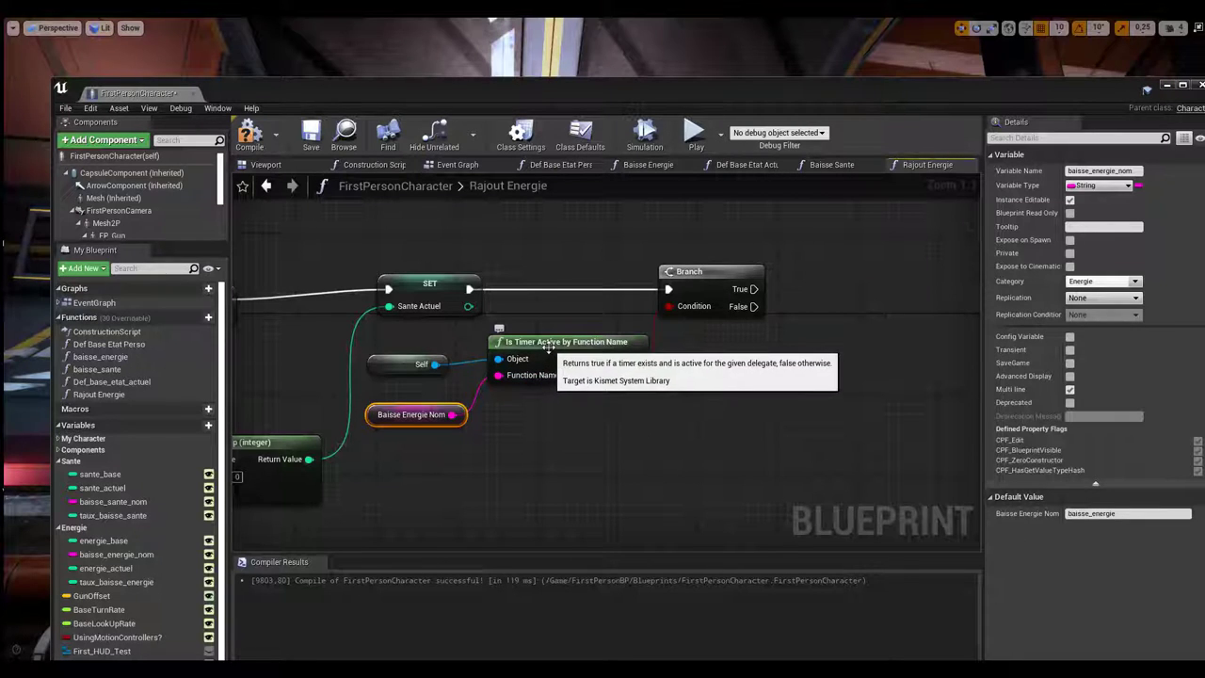
Step: Add Set Timer by Function Name on the Branch False path, wired to Self and Baisse Energie Nom
{"action": "mouse_move", "coordinate": [753, 306]}
{"action": "left_mouse_down"}
{"action": "mouse_move", "coordinate": [805, 385]}
{"action": "mouse_move", "coordinate": [781, 388]}
{"action": "left_mouse_up"}
{"action": "type", "text": "set timer"}
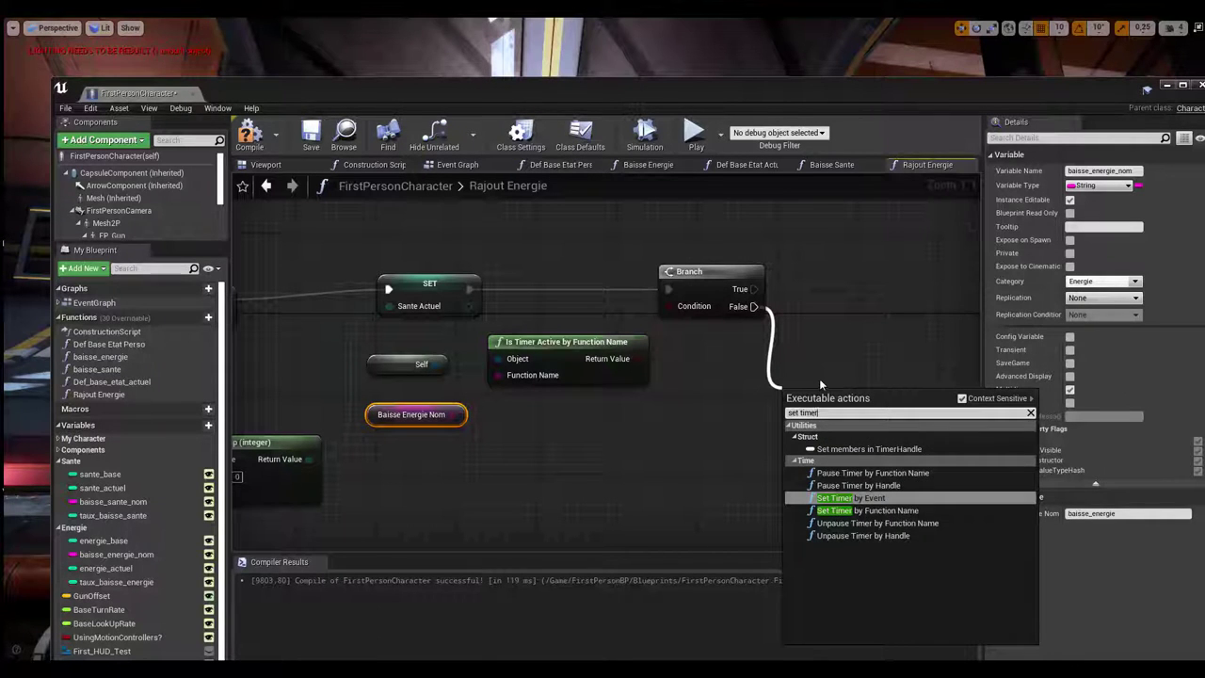
{"action": "left_click", "coordinate": [857, 510]}
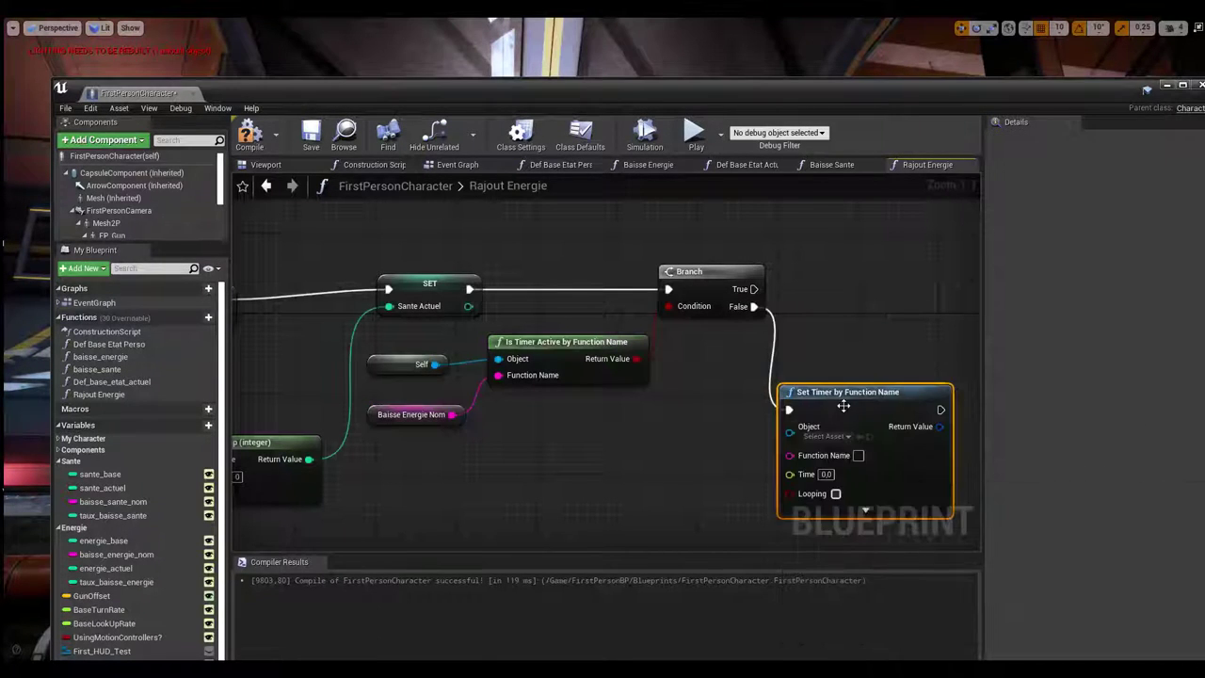
{"action": "left_click_drag", "start_coordinate": [844, 405], "coordinate": [853, 367]}
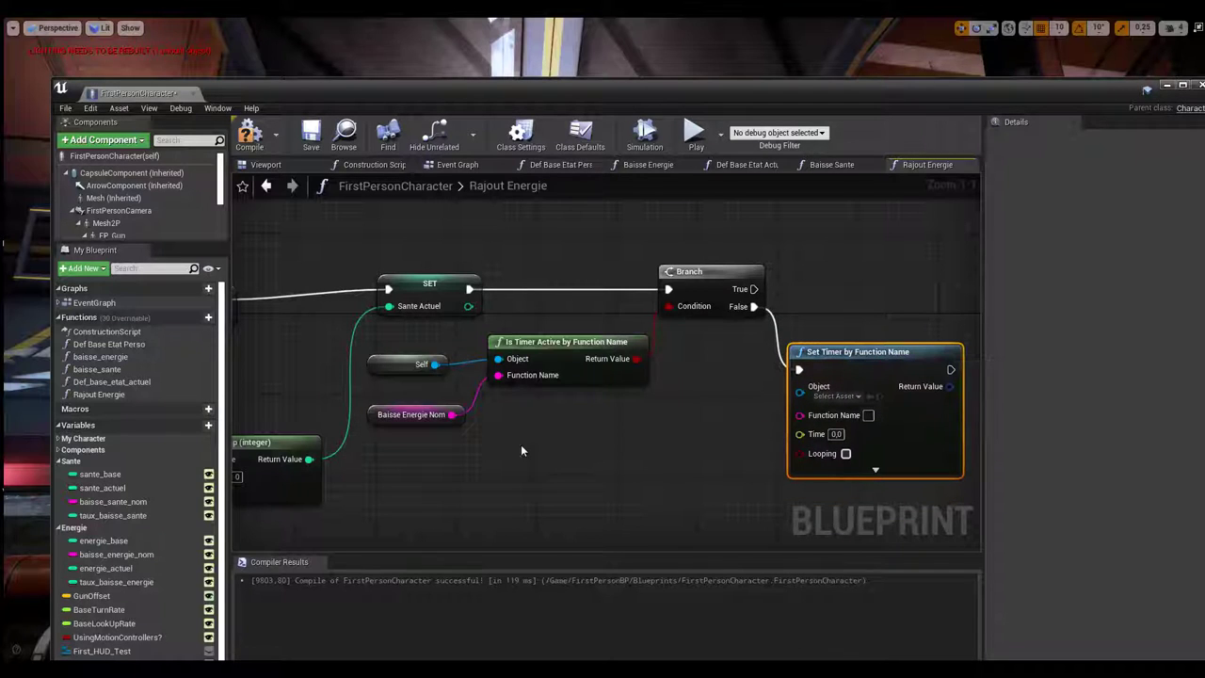
{"action": "left_click_drag", "start_coordinate": [452, 414], "coordinate": [799, 416]}
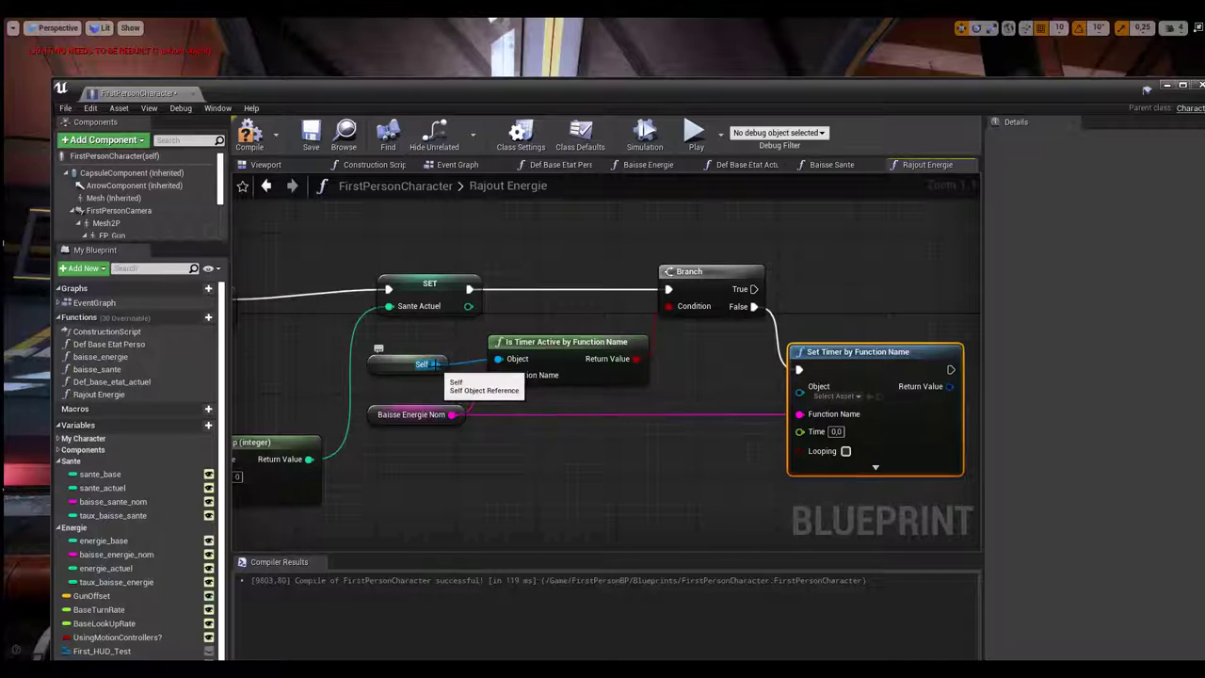
{"action": "mouse_move", "coordinate": [435, 364]}
{"action": "left_mouse_down"}
{"action": "mouse_move", "coordinate": [805, 408]}
{"action": "mouse_move", "coordinate": [799, 387]}
{"action": "left_mouse_up"}
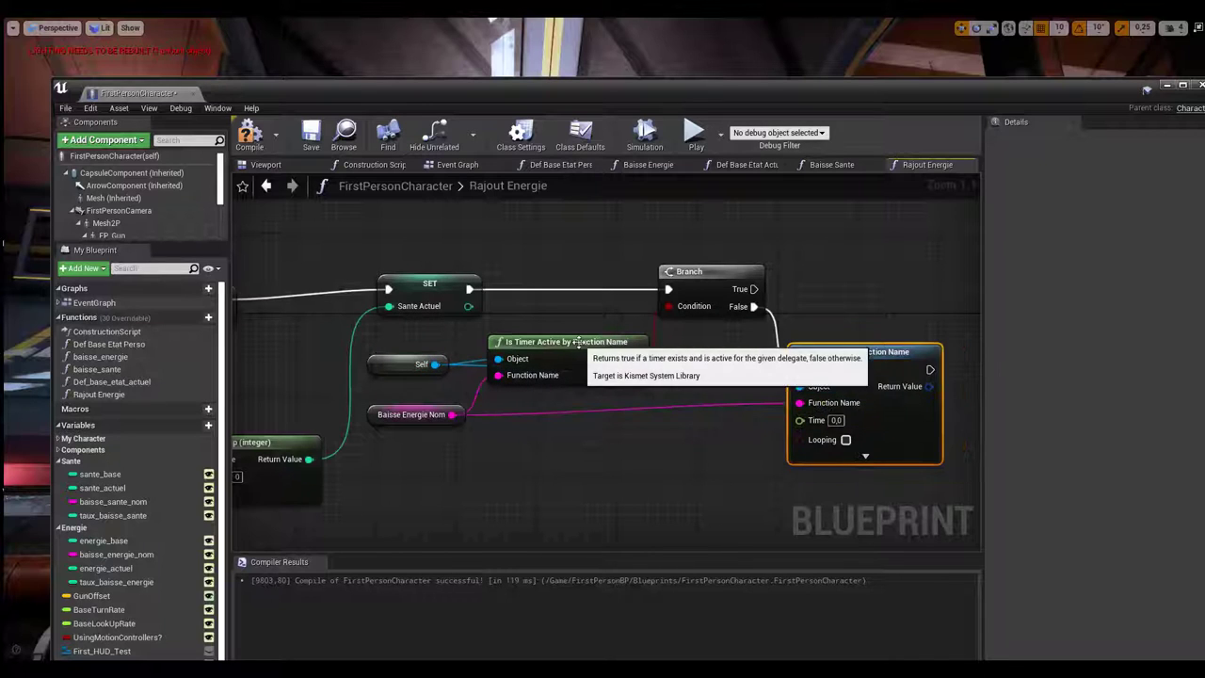
{"action": "left_click_drag", "start_coordinate": [582, 346], "coordinate": [582, 318]}
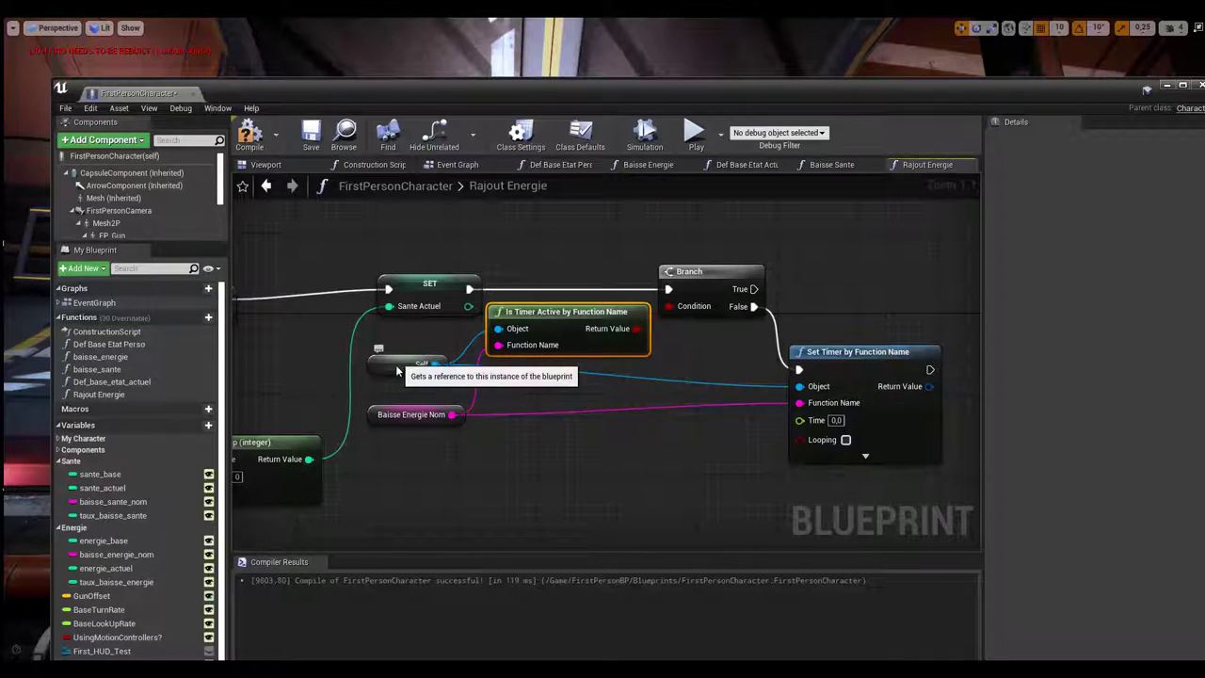
{"action": "left_click_drag", "start_coordinate": [400, 365], "coordinate": [399, 445]}
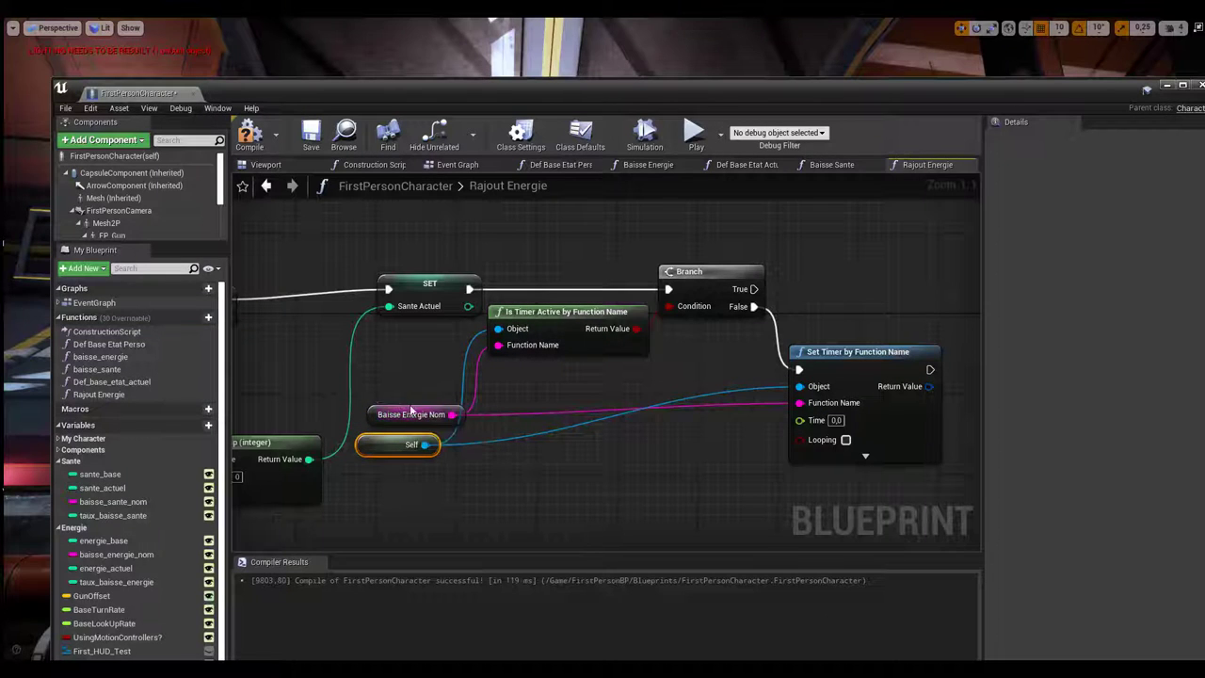
{"action": "left_click_drag", "start_coordinate": [411, 415], "coordinate": [414, 484]}
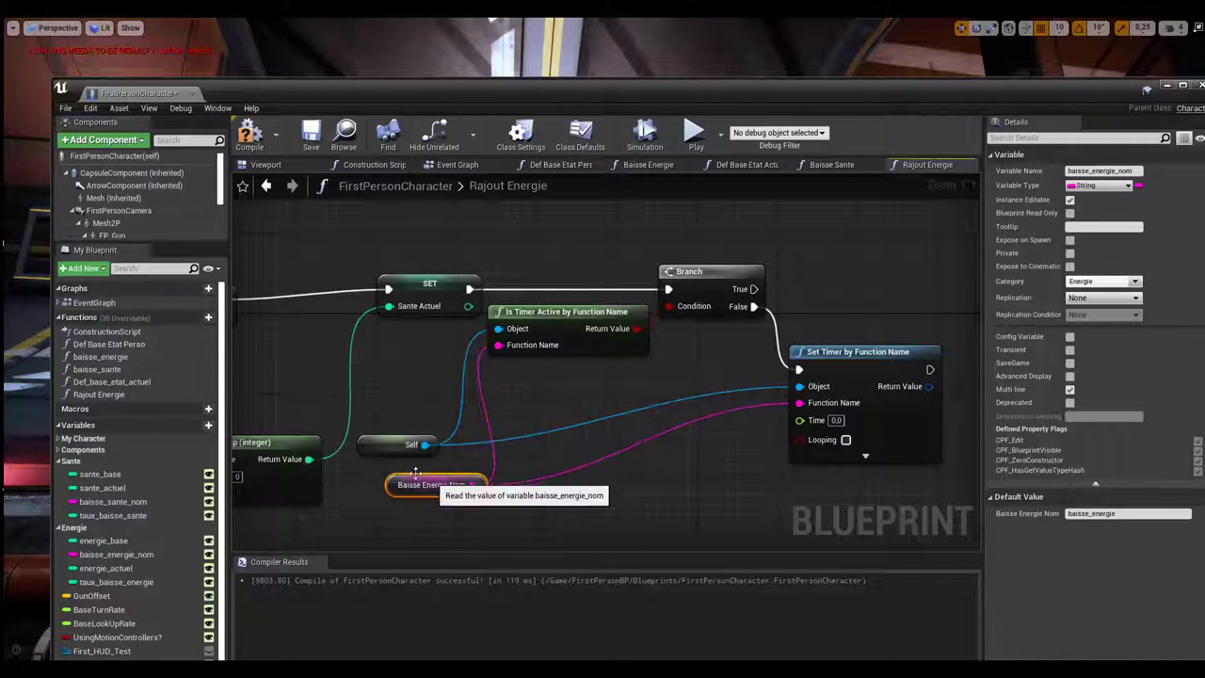
{"action": "left_click_drag", "start_coordinate": [373, 441], "coordinate": [393, 441]}
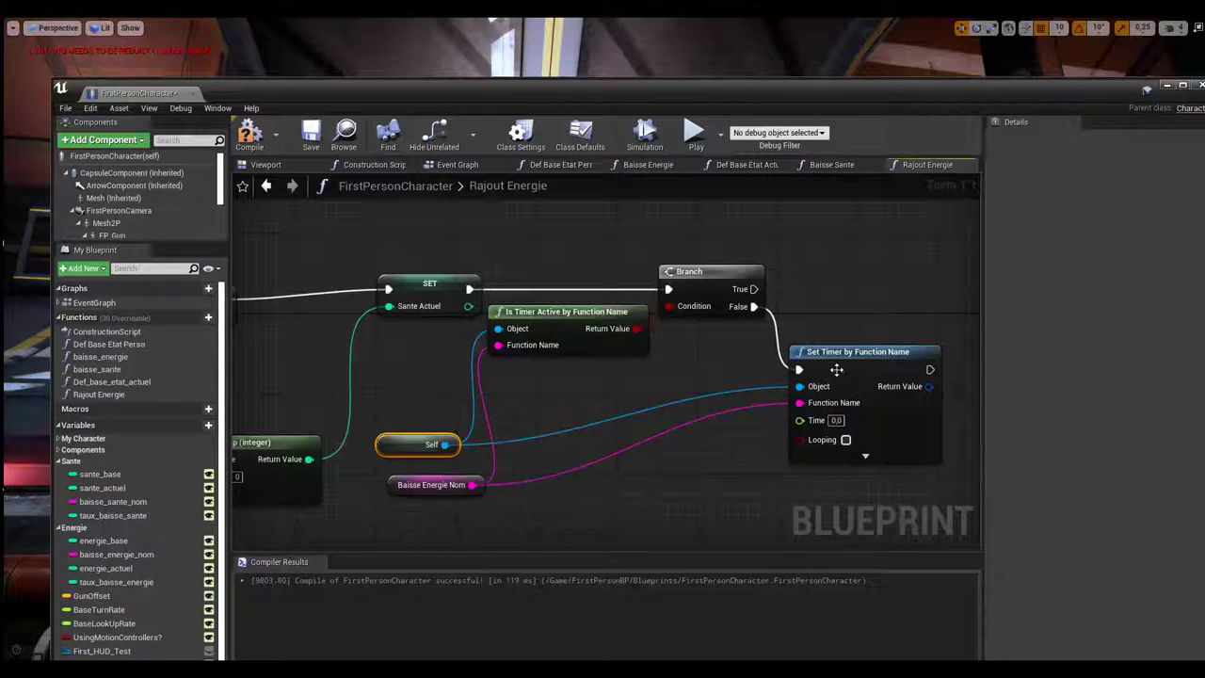
{"action": "left_click_drag", "start_coordinate": [835, 370], "coordinate": [836, 359]}
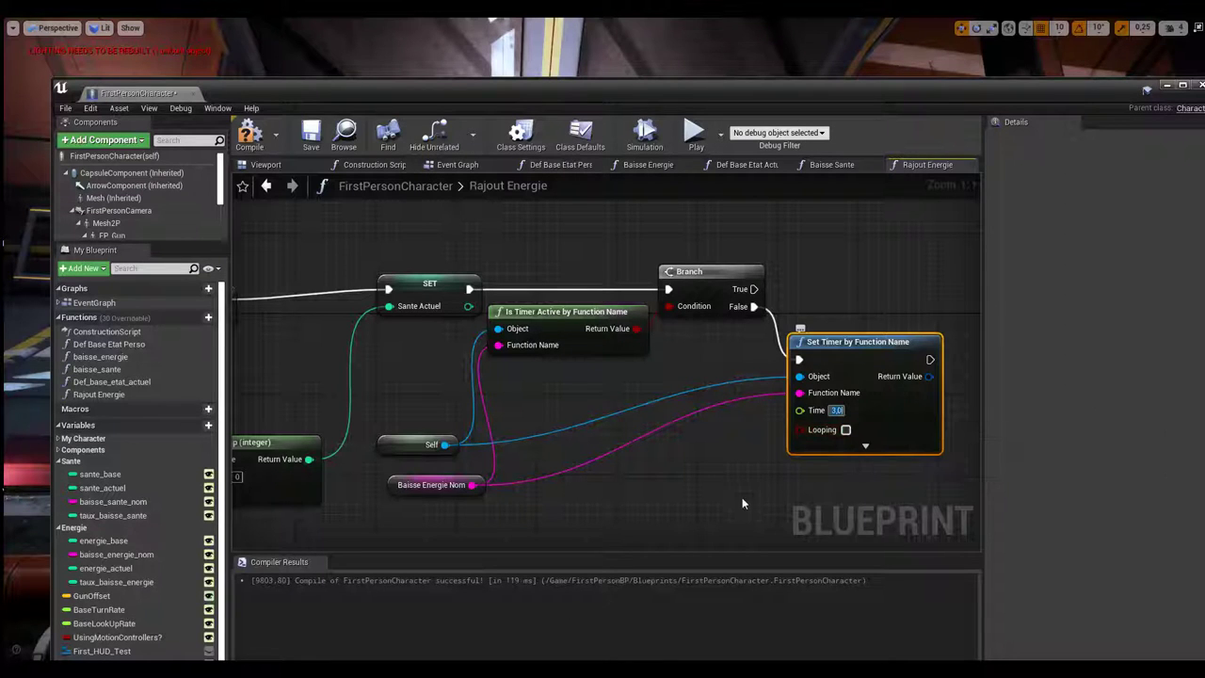
Step: Lower the Is Timer Active node slightly and pan toward the Clamp (integer) node
{"action": "left_click", "coordinate": [701, 491]}
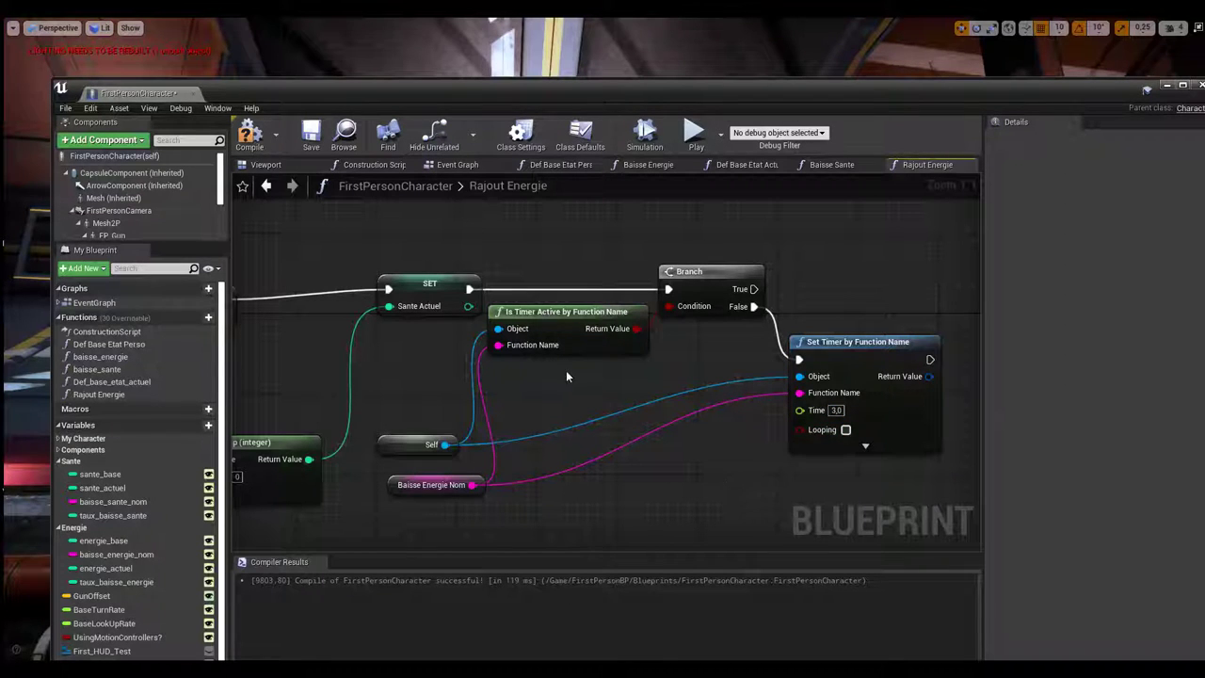
{"action": "left_click", "coordinate": [562, 312]}
{"action": "left_click_drag", "start_coordinate": [562, 312], "coordinate": [562, 322]}
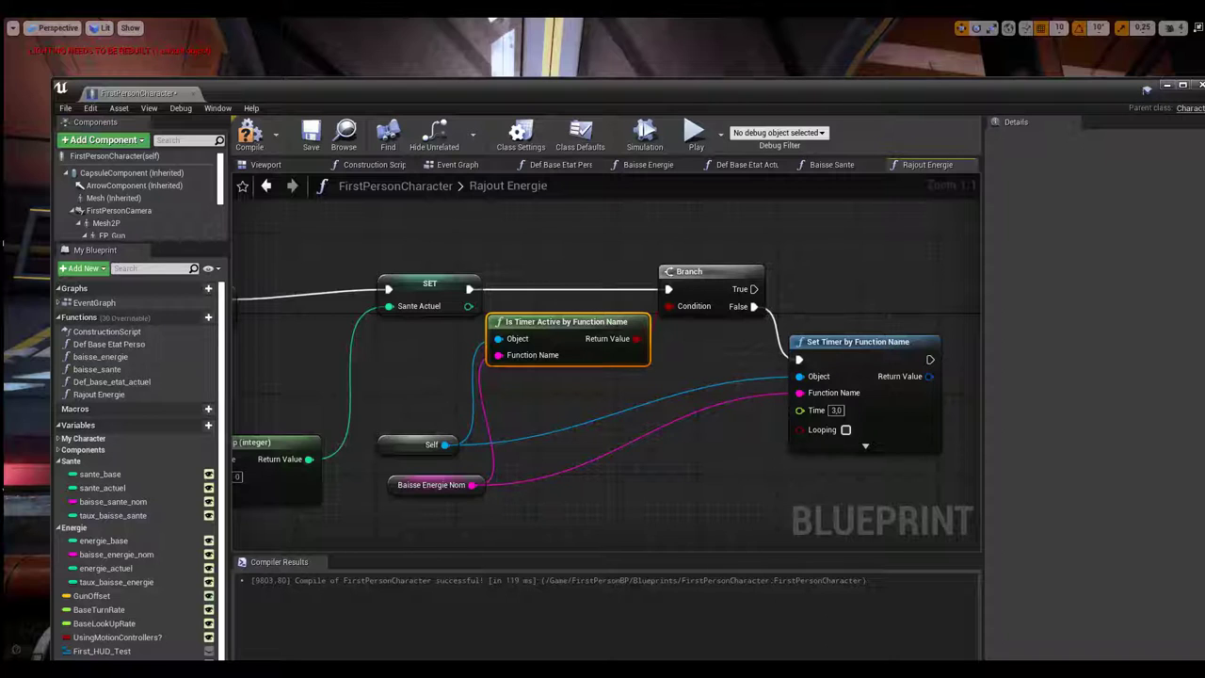
{"action": "right_click_drag", "start_coordinate": [578, 519], "coordinate": [603, 499]}
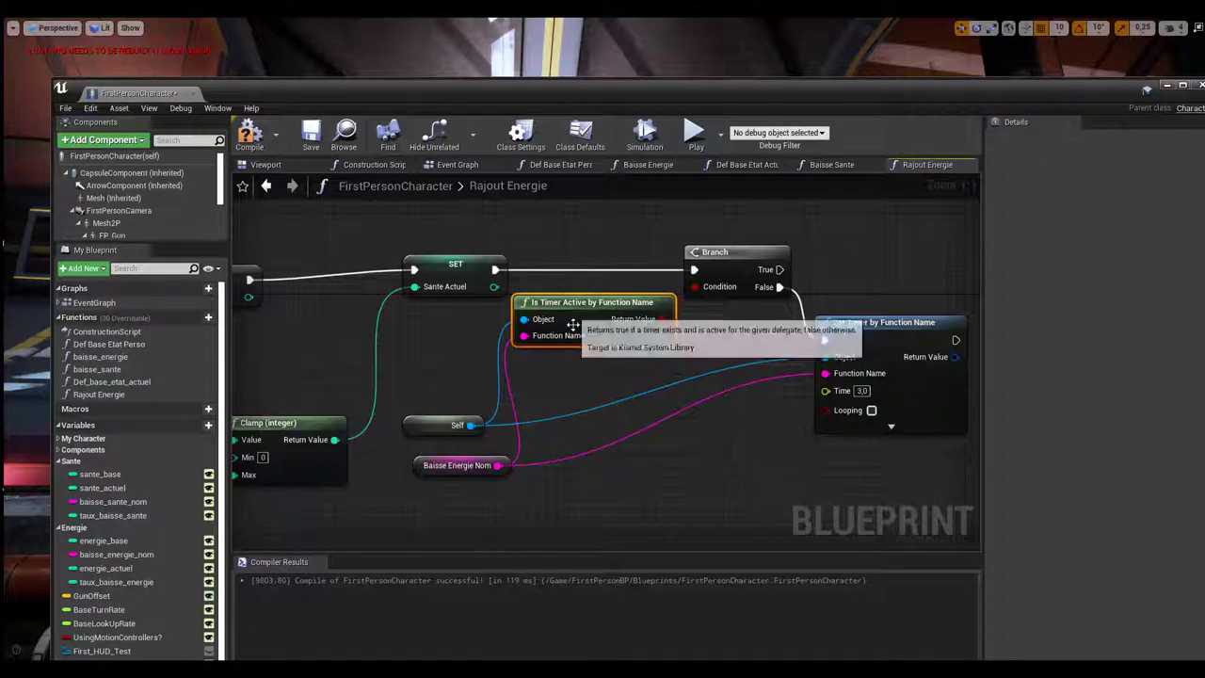
{"action": "left_click", "coordinate": [852, 323]}
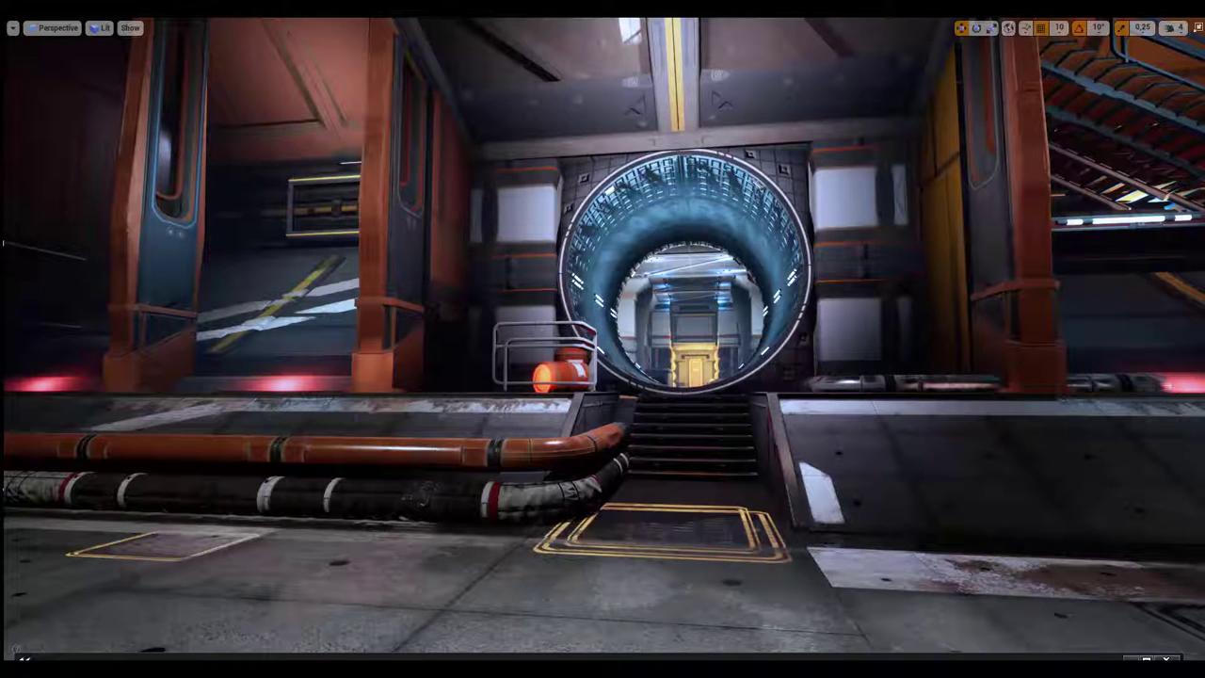
Step: Play-test the hangar, walking over the crate toward the stairs and A1 door, then stop
{"action": "left_click", "coordinate": [603, 475]}
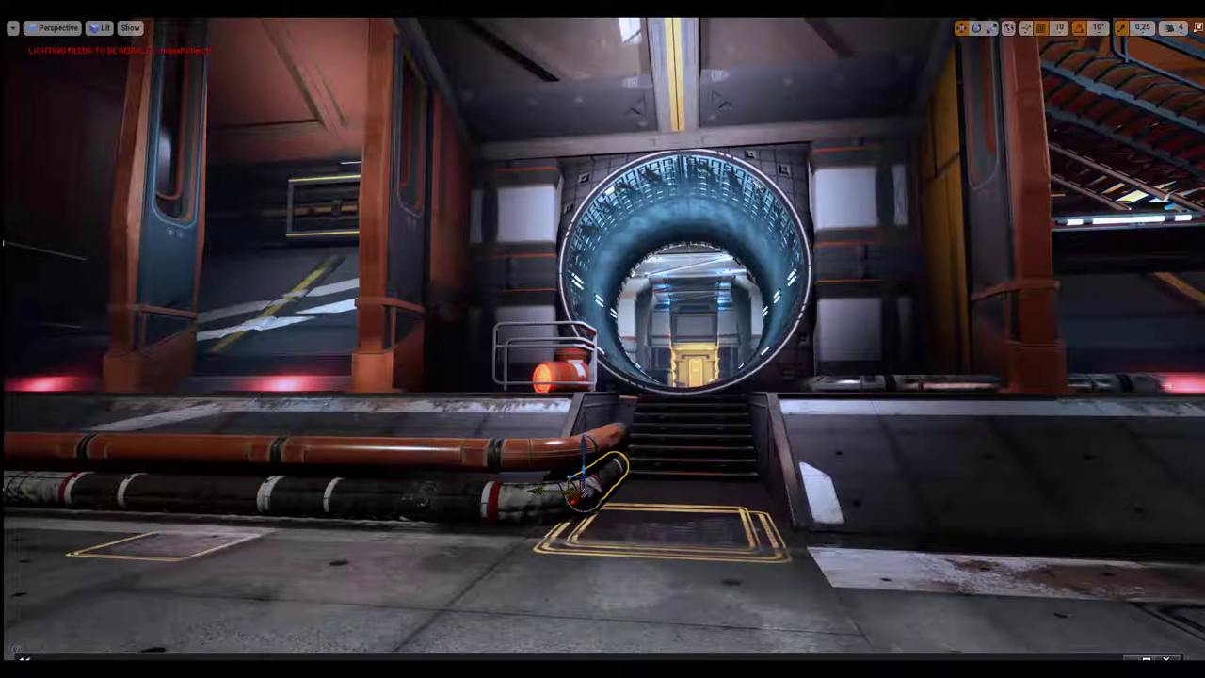
{"action": "key", "text": "alt+p"}
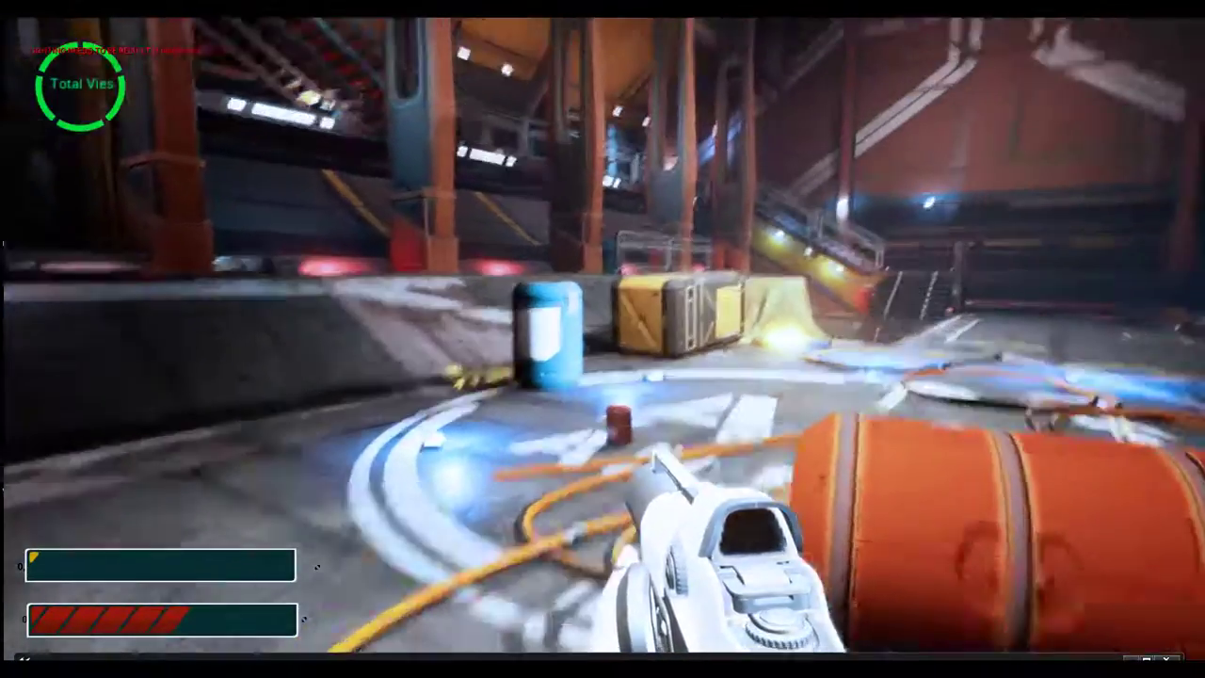
{"action": "key", "text": "w"}
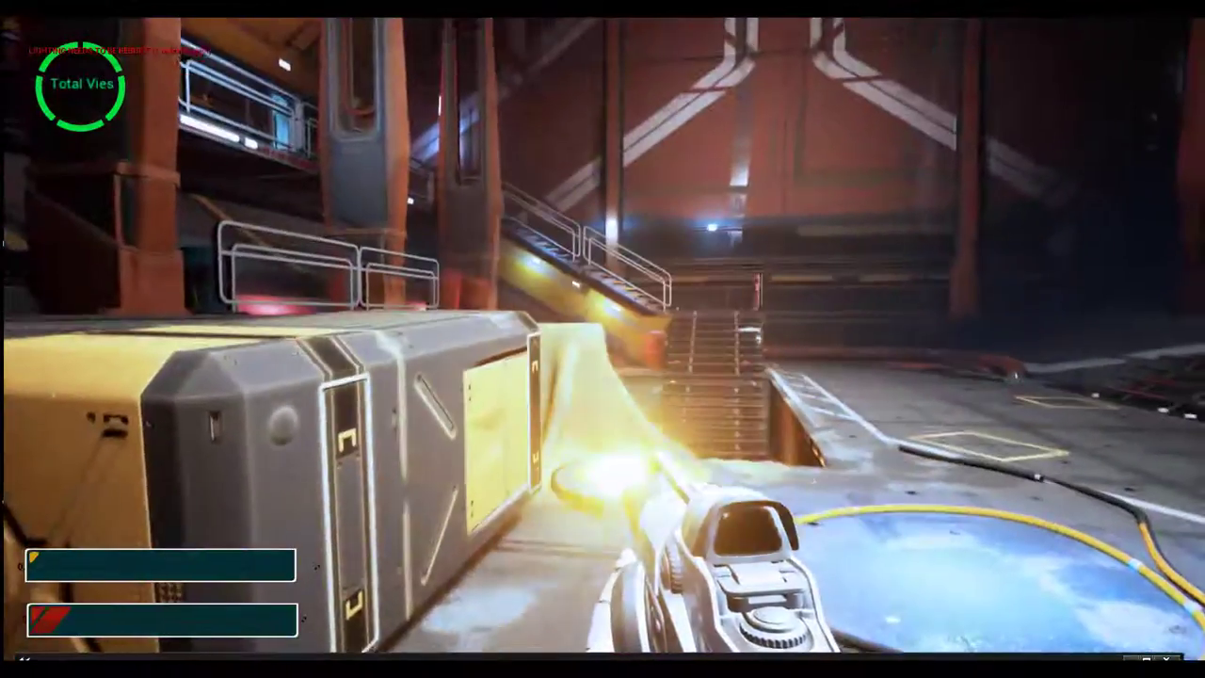
{"action": "key", "text": "w"}
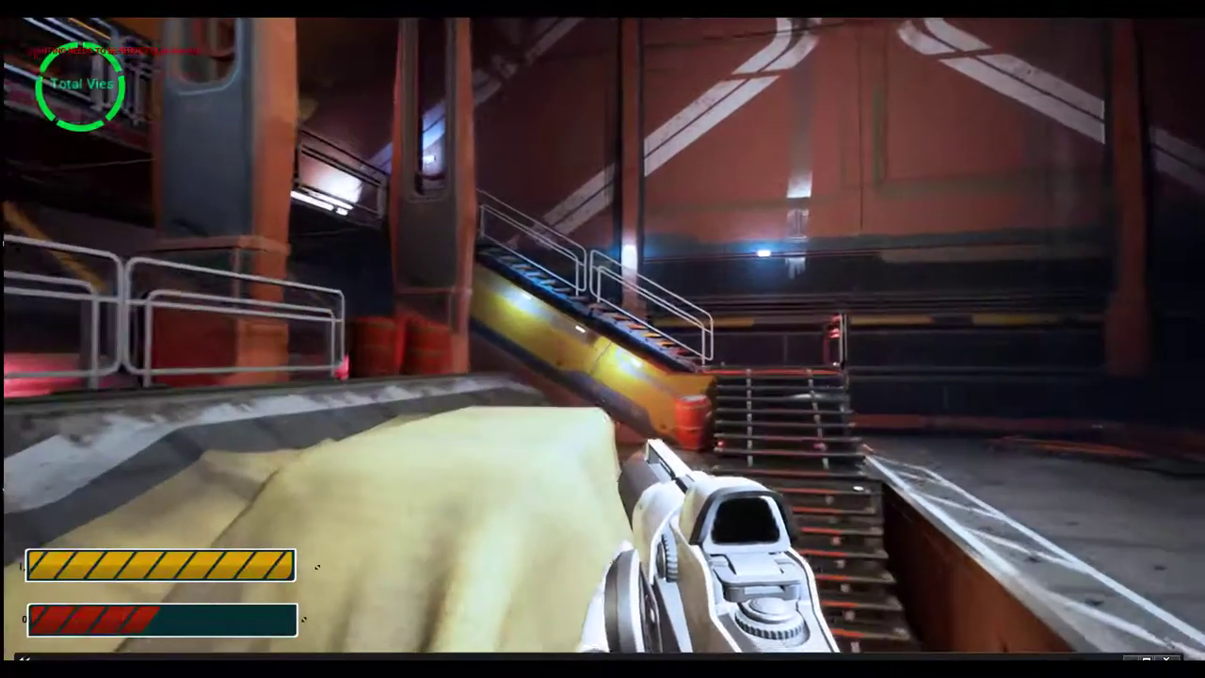
{"action": "key", "text": "w"}
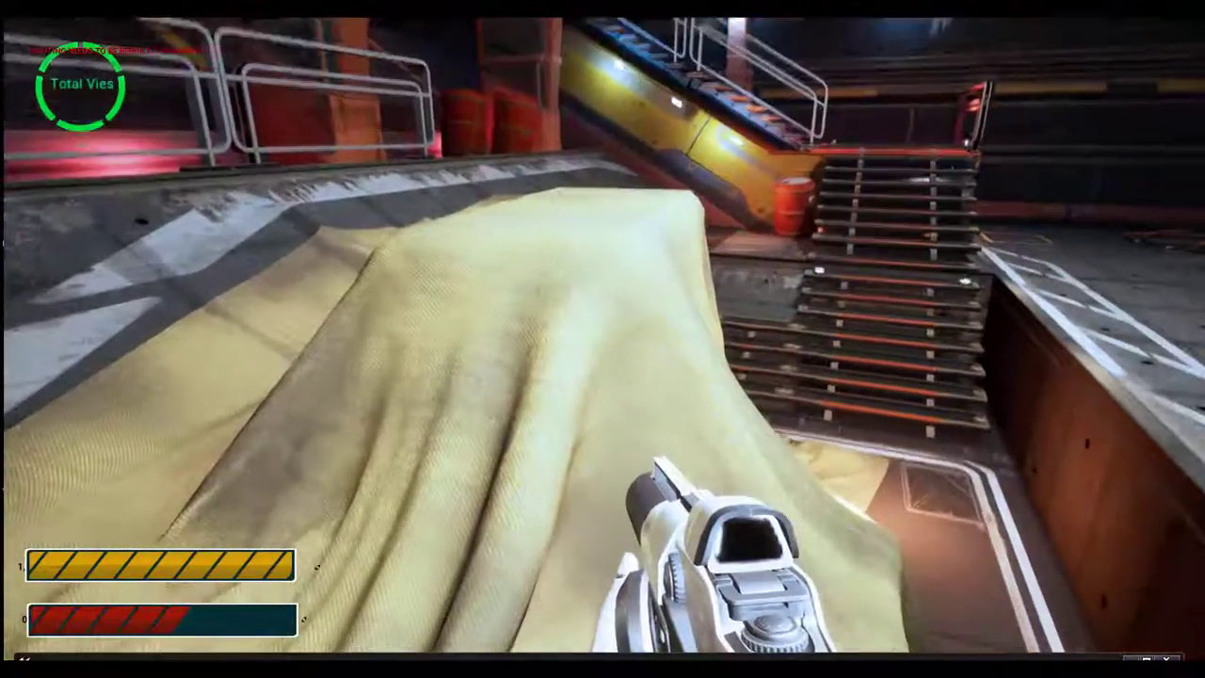
{"action": "key", "text": "w"}
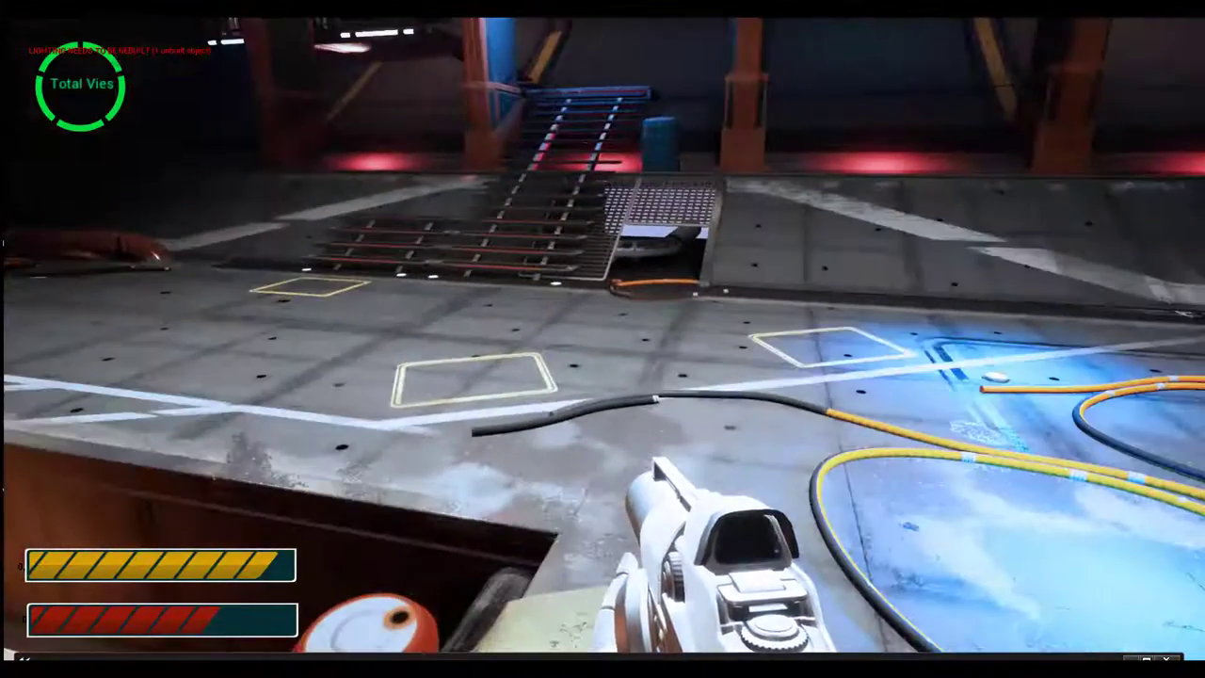
{"action": "key", "text": "w"}
{"action": "key", "text": "w"}
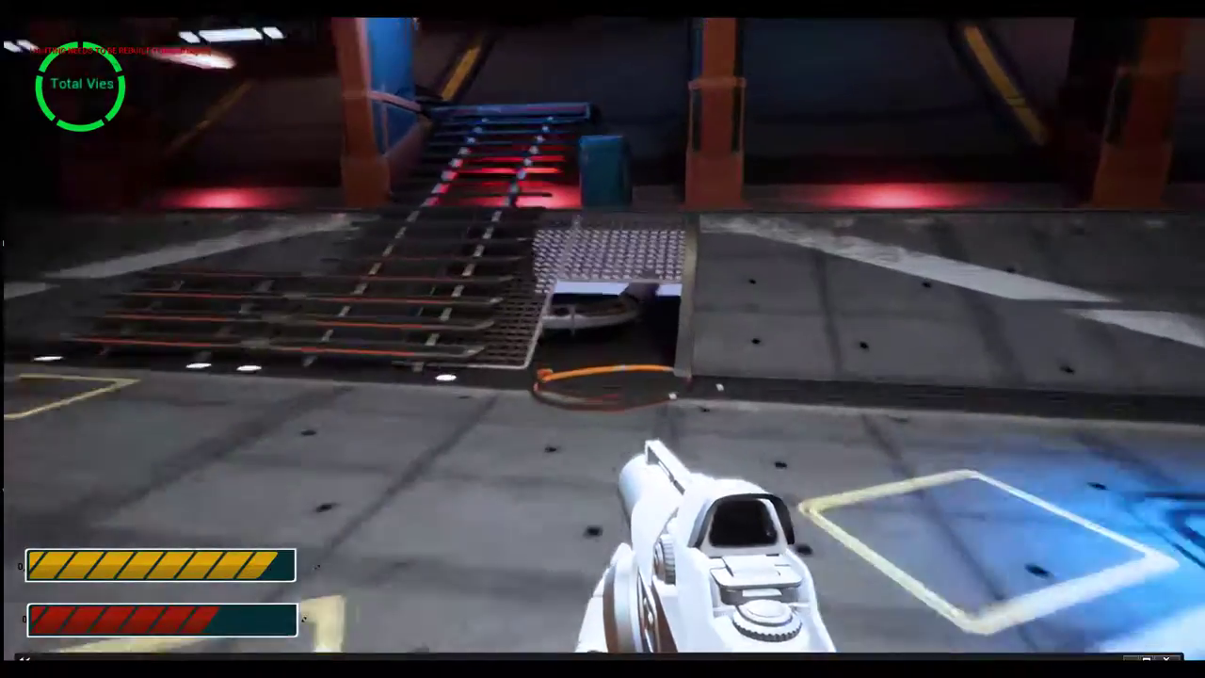
{"action": "key", "text": "w"}
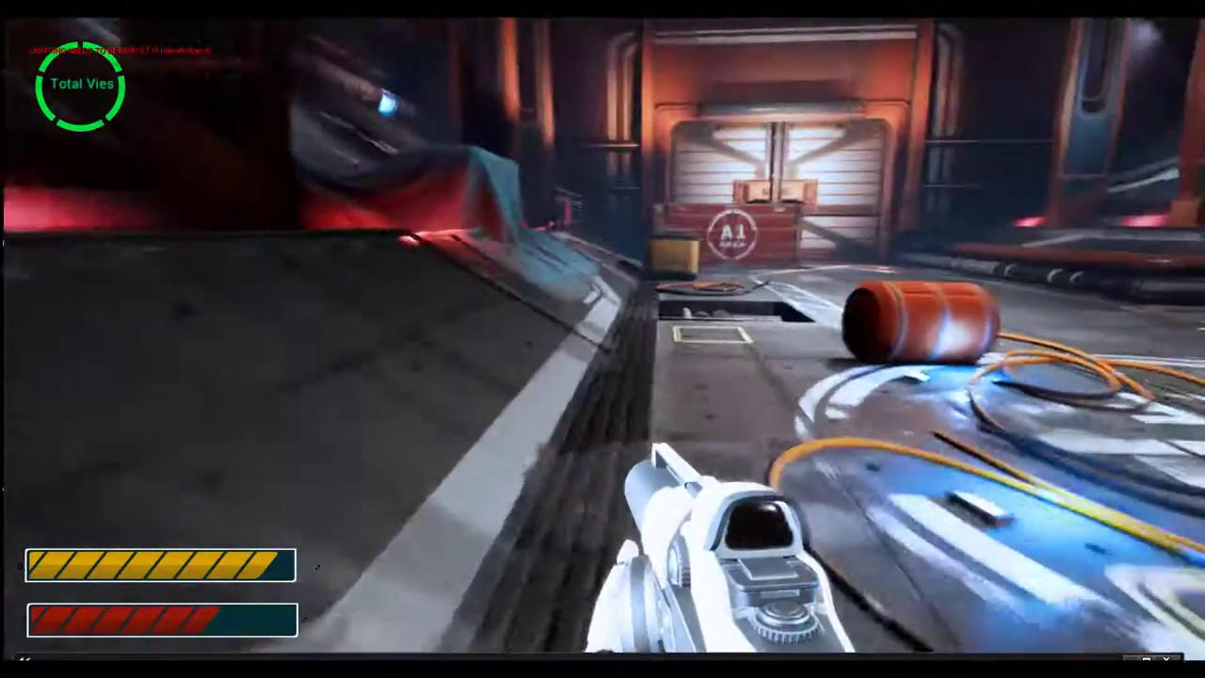
{"action": "key", "text": "w"}
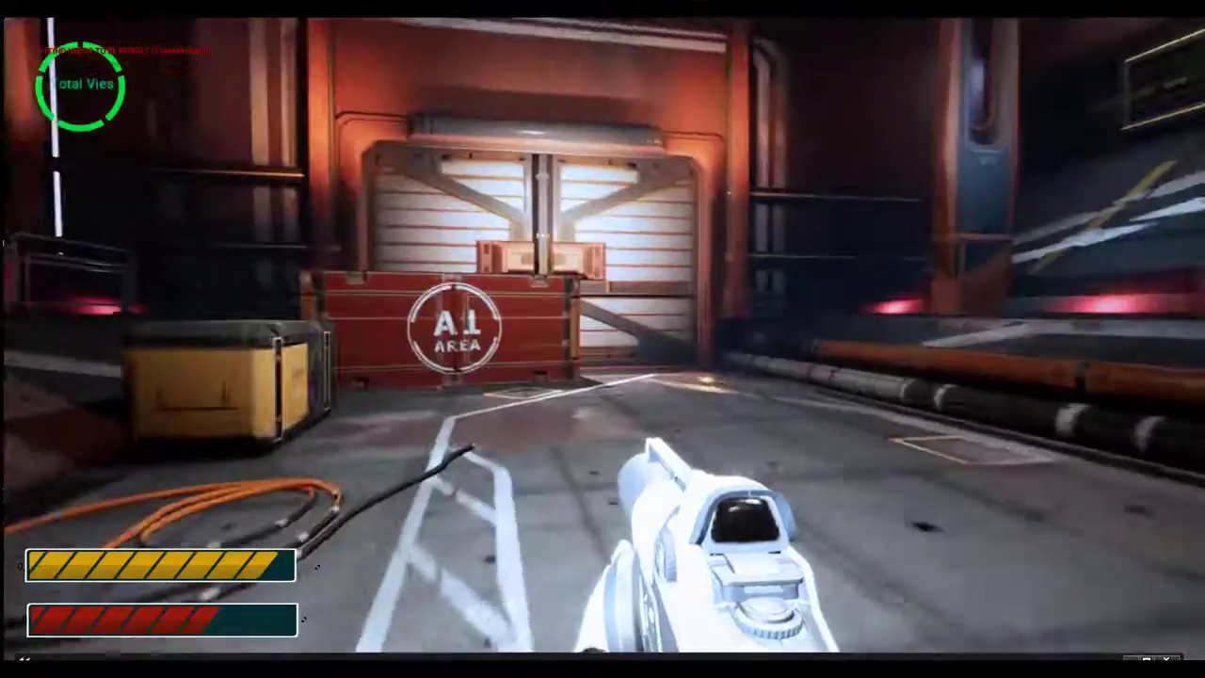
{"action": "key", "text": "w"}
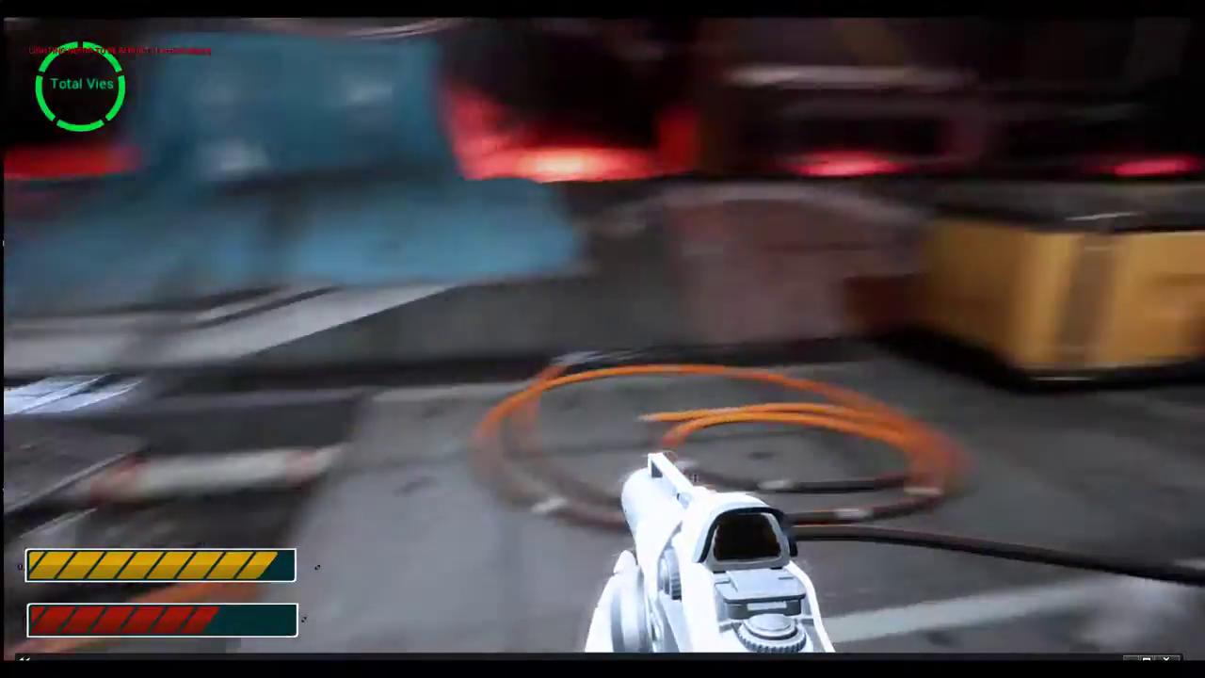
{"action": "key", "text": "w"}
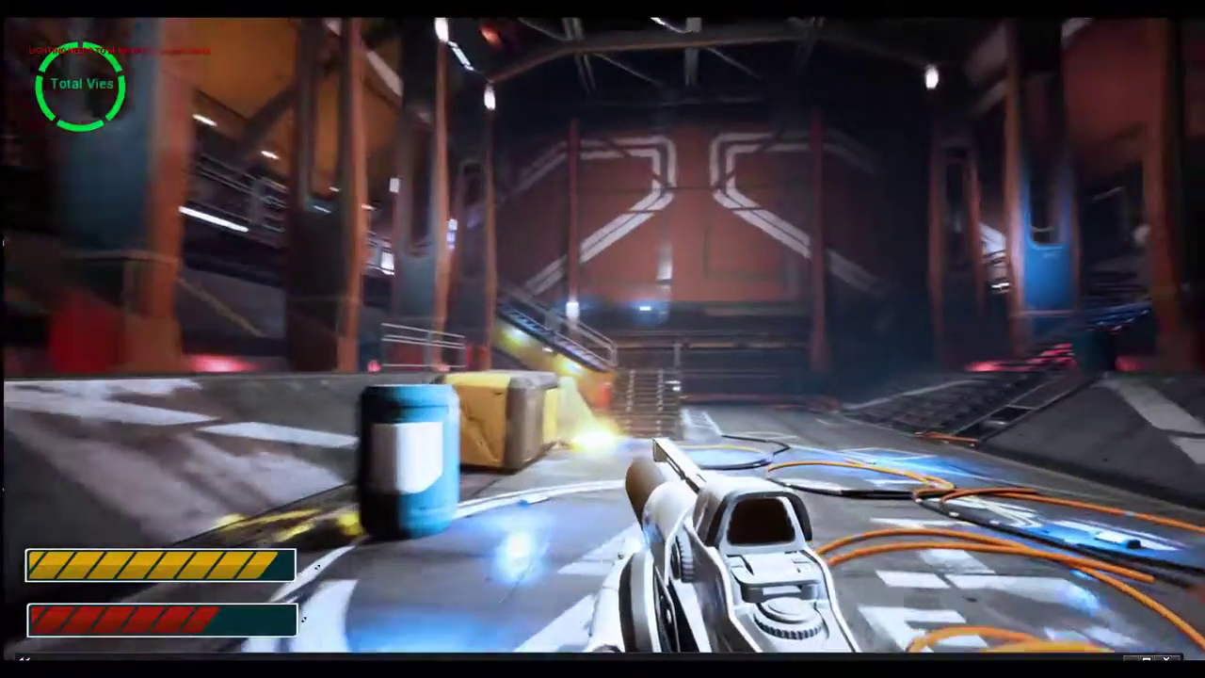
{"action": "key", "text": "w"}
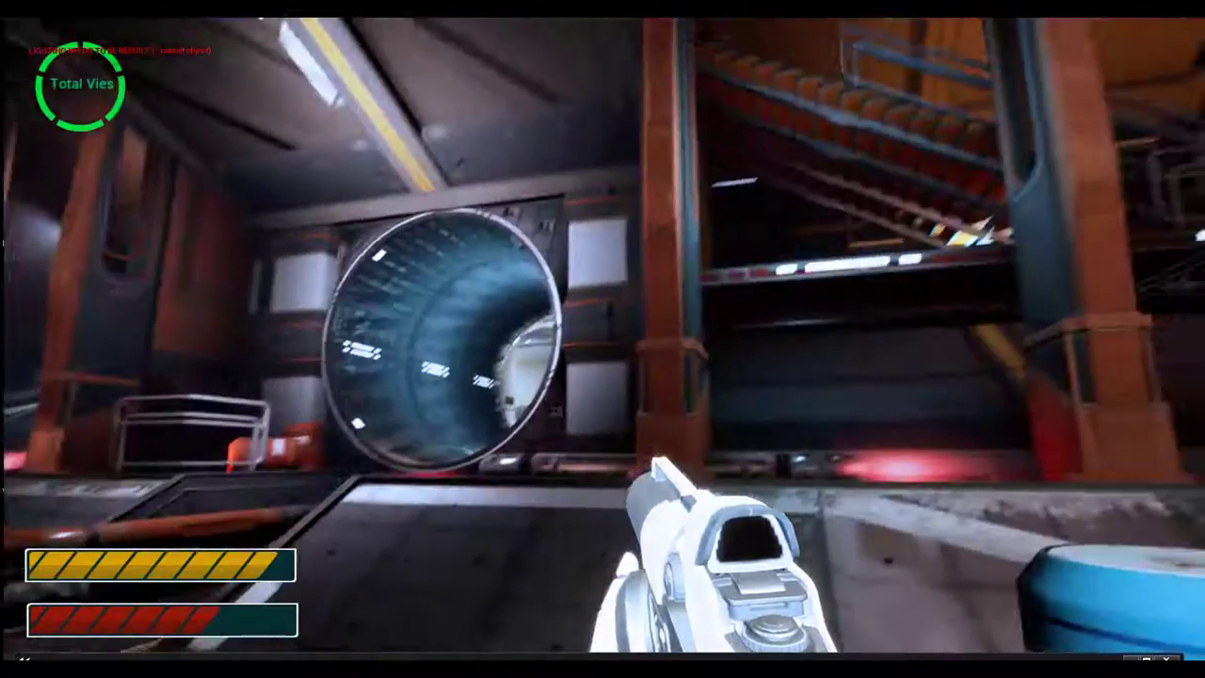
{"action": "key", "text": "Escape"}
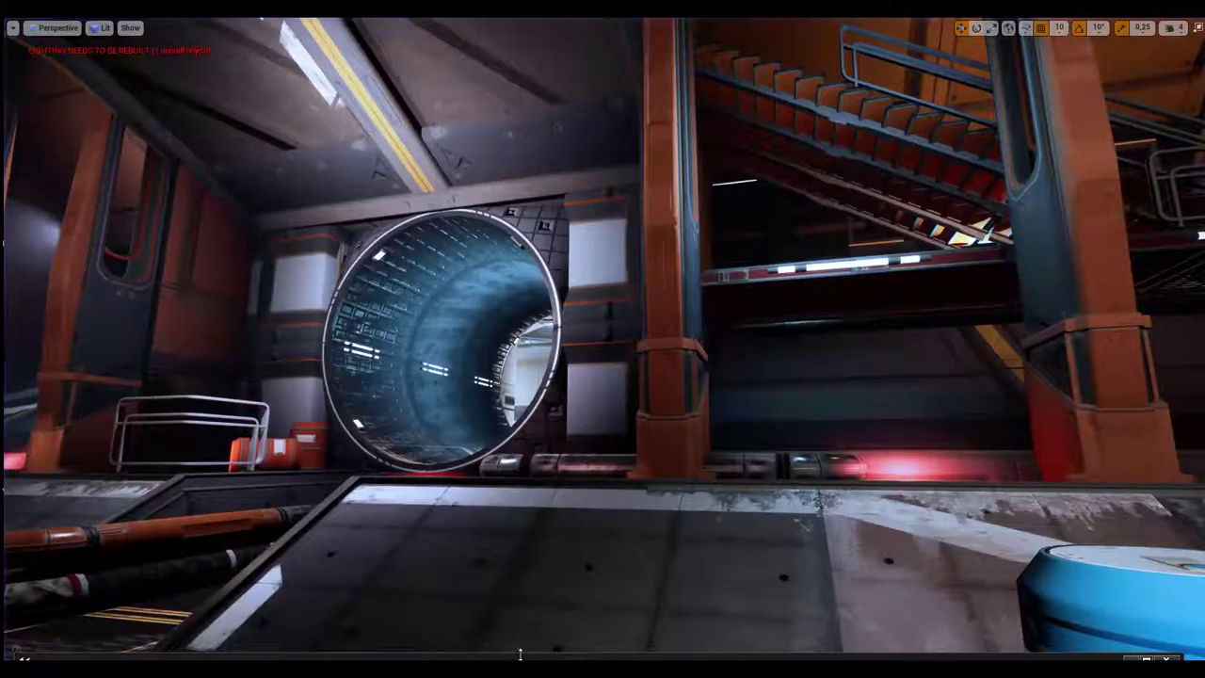
Step: Restore the FirstPersonCharacter Blueprint and compare Rajout Energie with the Event Graph's looping timers
{"action": "left_click", "coordinate": [522, 655]}
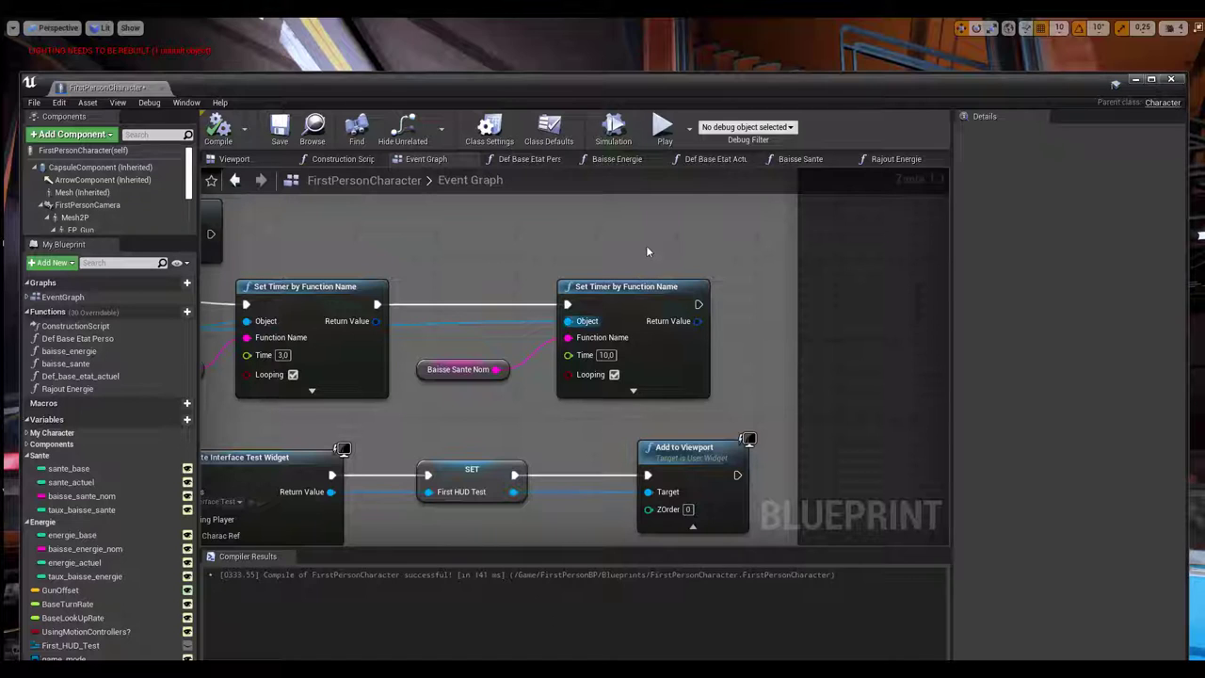
{"action": "left_click", "coordinate": [859, 159]}
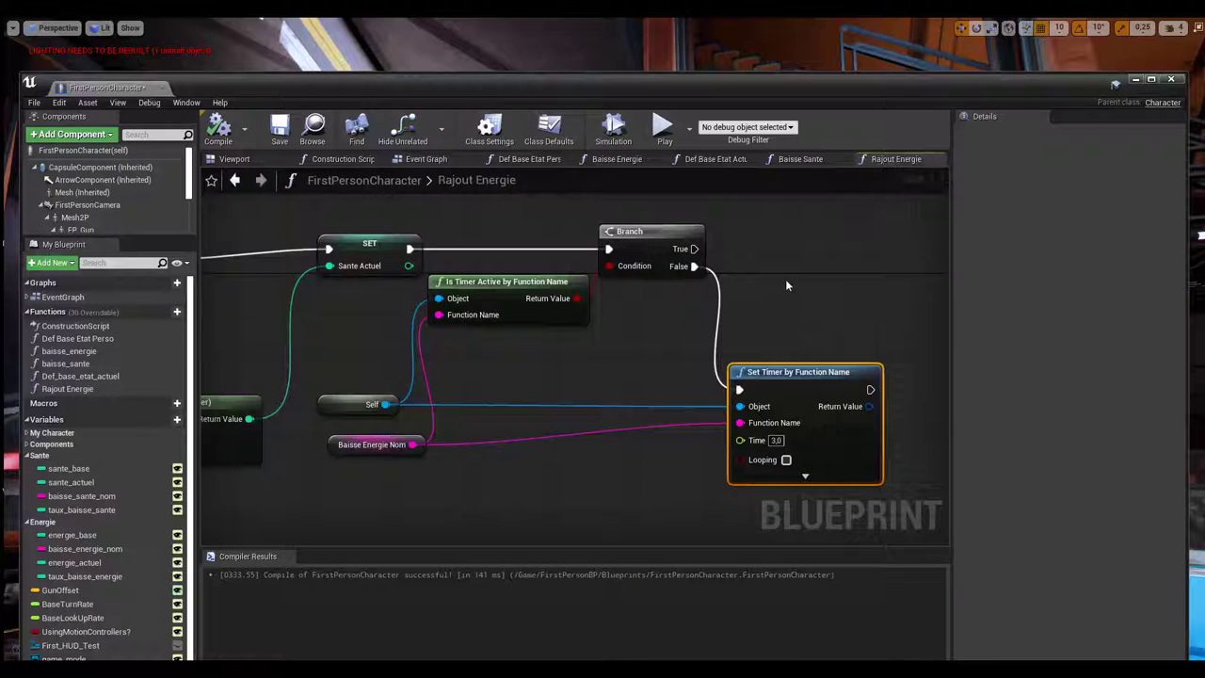
{"action": "right_click_drag", "start_coordinate": [785, 279], "coordinate": [726, 296]}
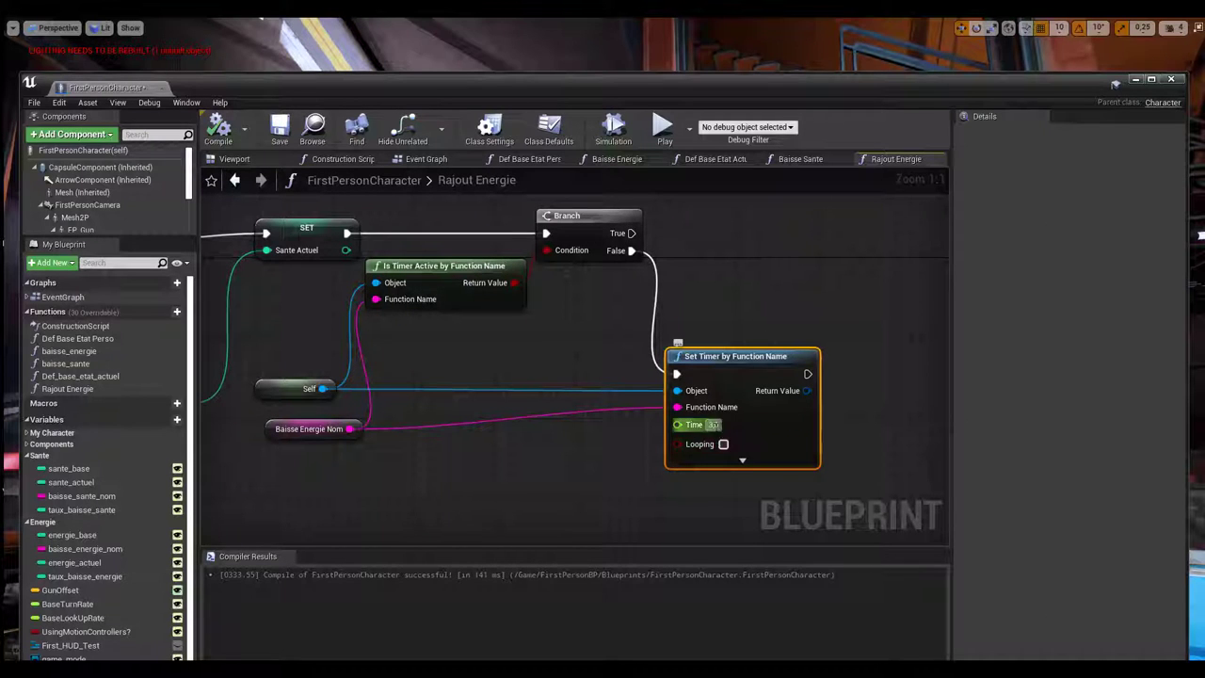
{"action": "left_click", "coordinate": [422, 159]}
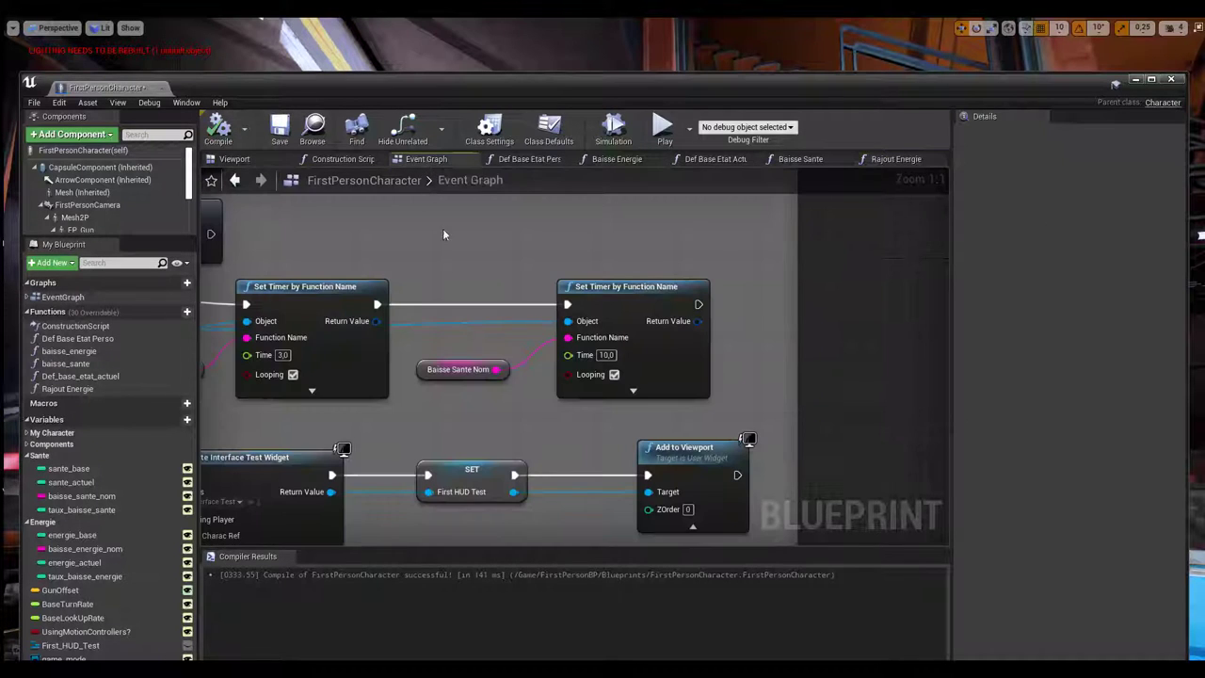
{"action": "right_click_drag", "start_coordinate": [726, 412], "coordinate": [762, 412]}
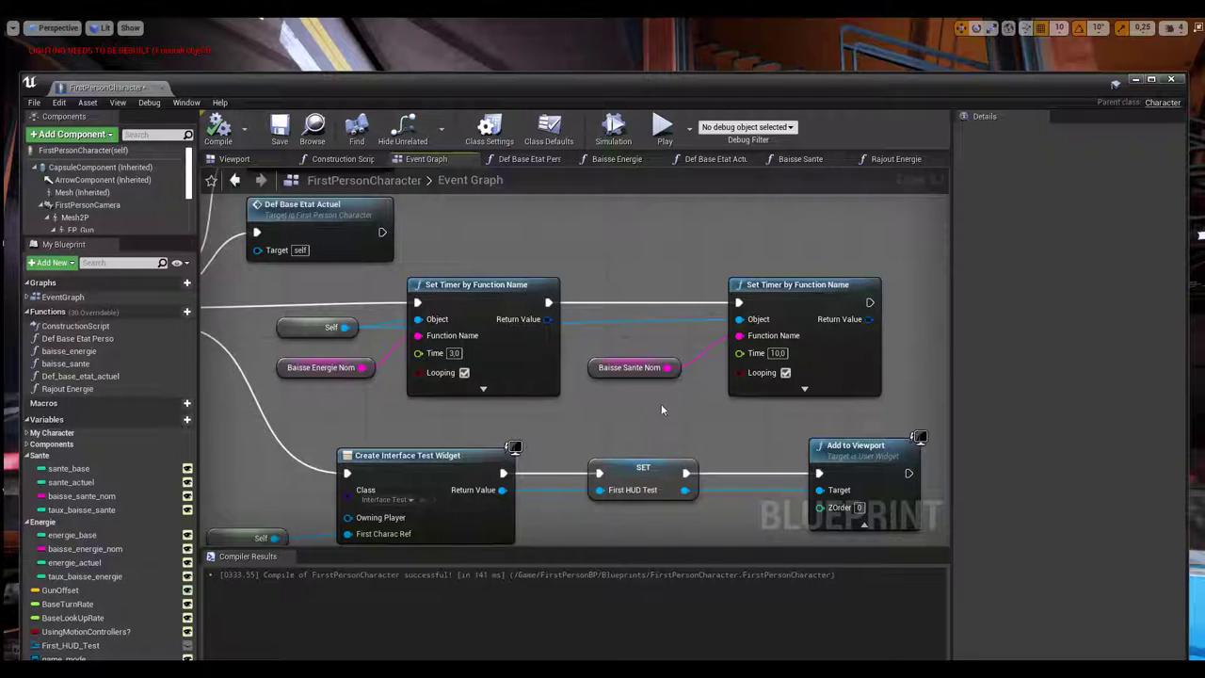
{"action": "mouse_move", "coordinate": [788, 87]}
{"action": "left_mouse_down"}
{"action": "mouse_move", "coordinate": [788, 609]}
{"action": "mouse_move", "coordinate": [789, 285]}
{"action": "mouse_move", "coordinate": [770, 94]}
{"action": "left_mouse_up"}
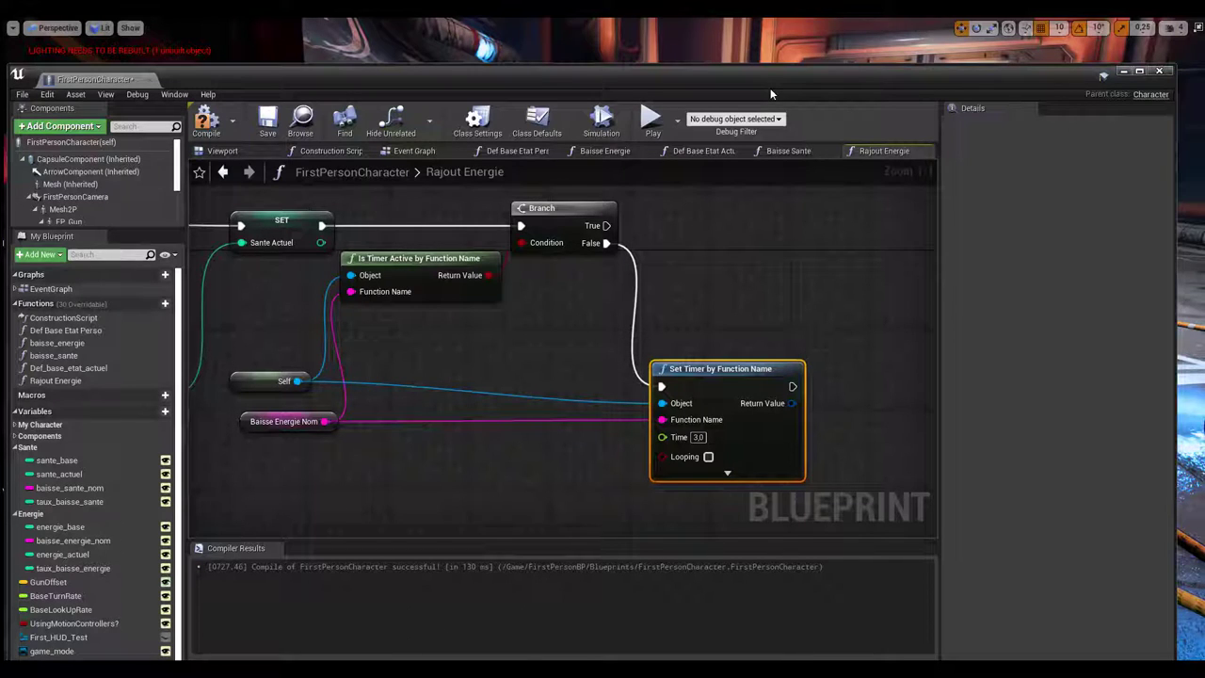
Step: Enable Looping on the Rajout Energie Set Timer by Function Name node
{"action": "left_click_drag", "start_coordinate": [696, 370], "coordinate": [697, 361]}
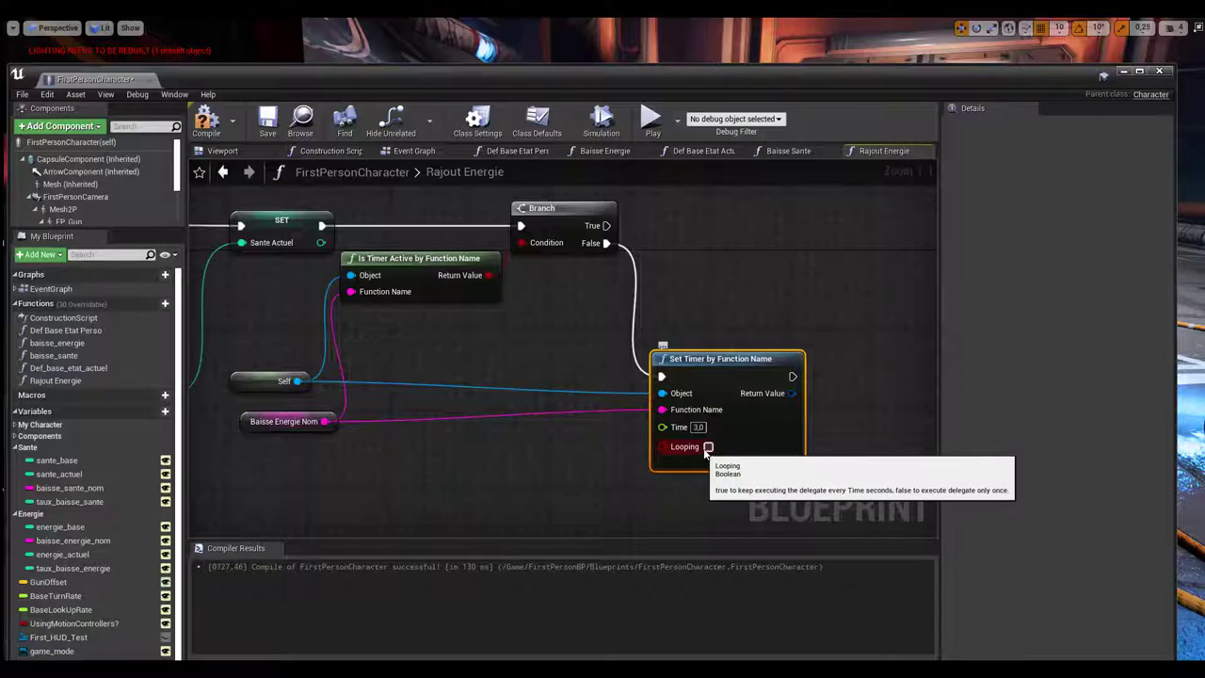
{"action": "left_click", "coordinate": [708, 447]}
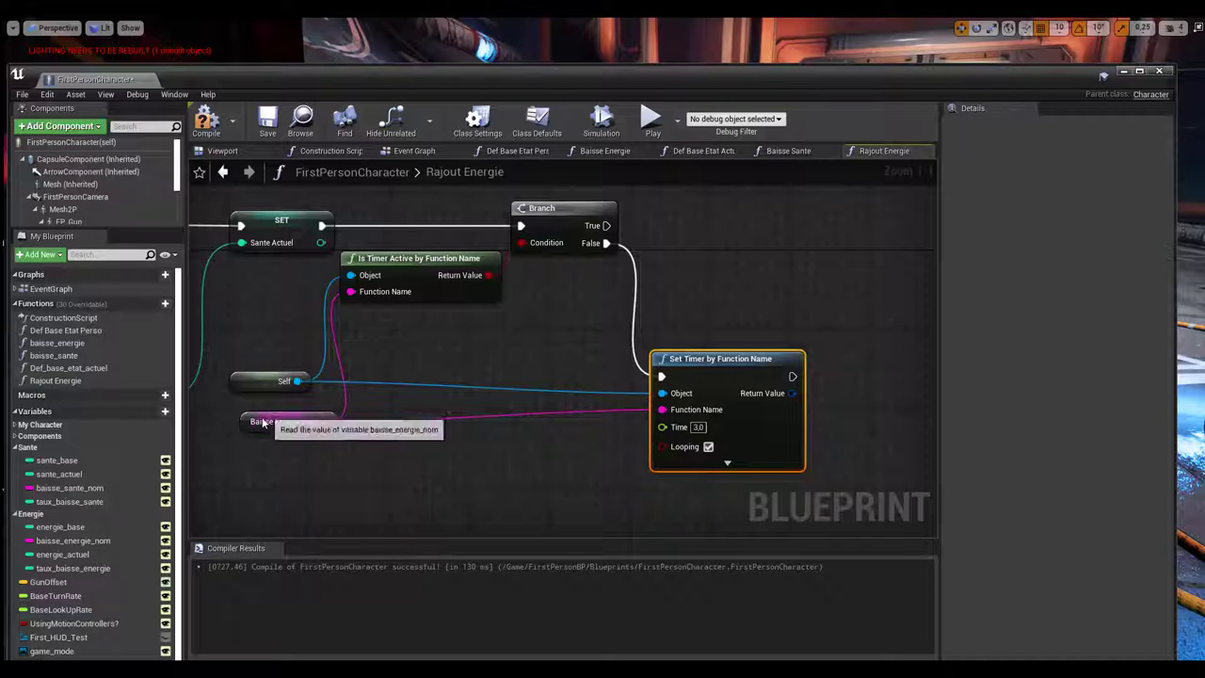
{"action": "left_click", "coordinate": [707, 447]}
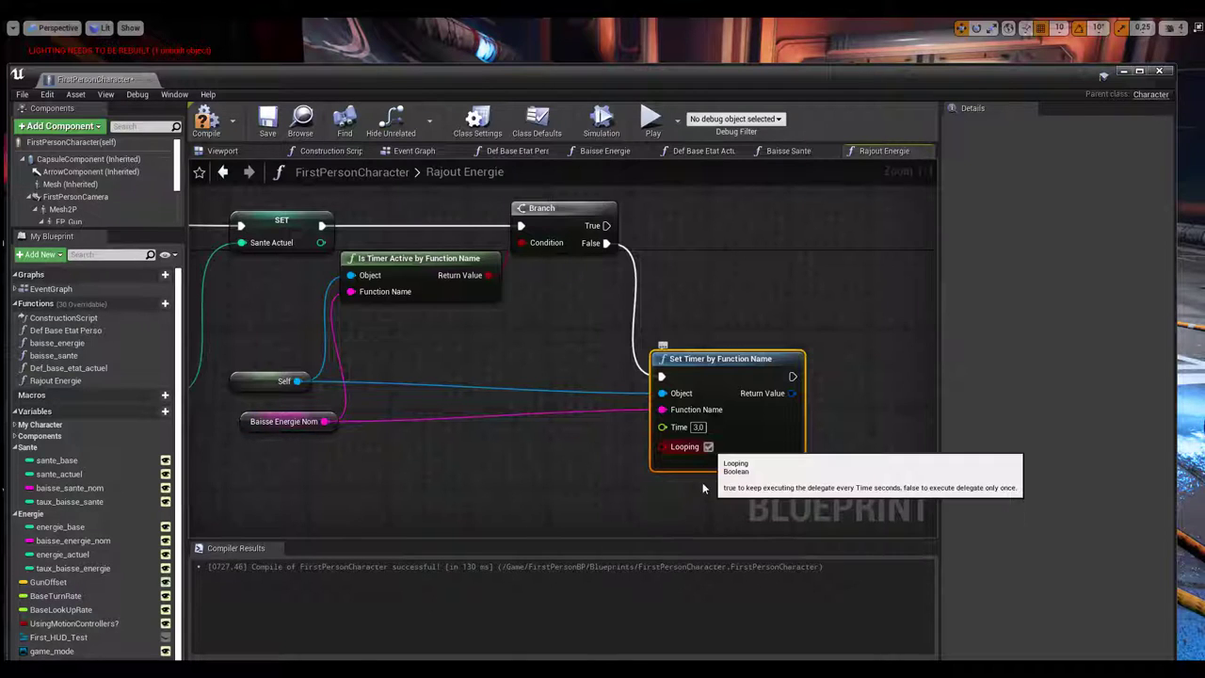
{"action": "left_click", "coordinate": [708, 447]}
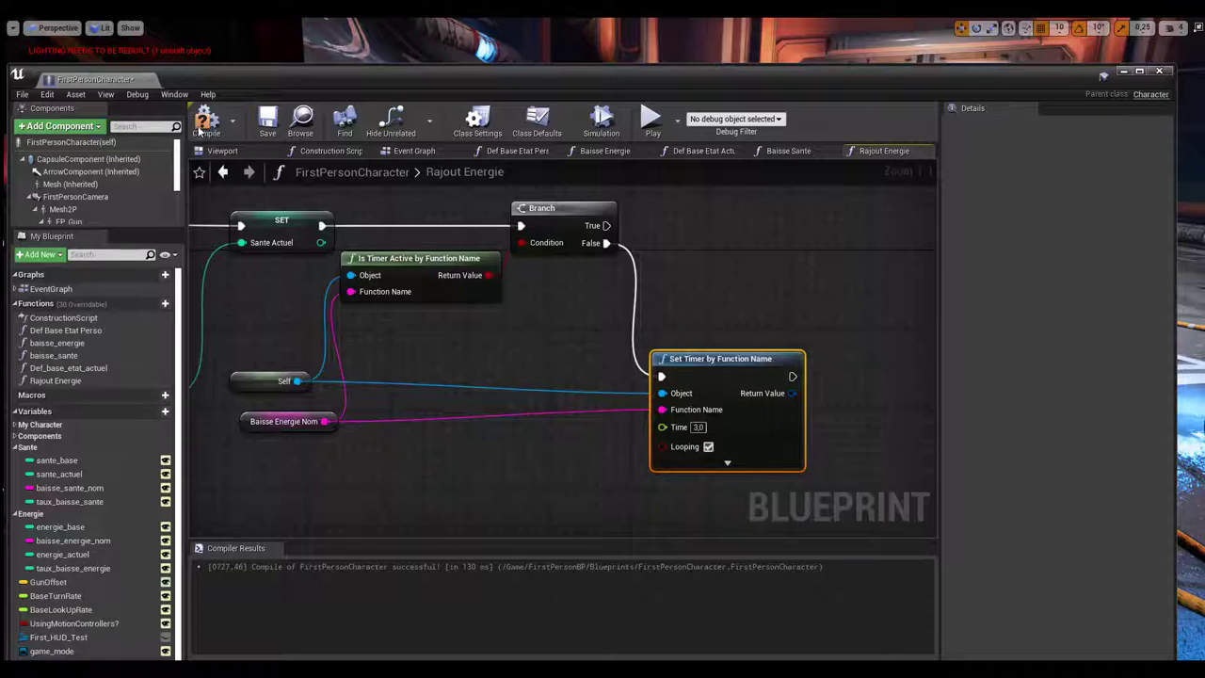
Step: Compile FirstPersonCharacter, then zoom out to review the looping Baisse Energie Nom timer in Rajout Energie
{"action": "left_click", "coordinate": [202, 123]}
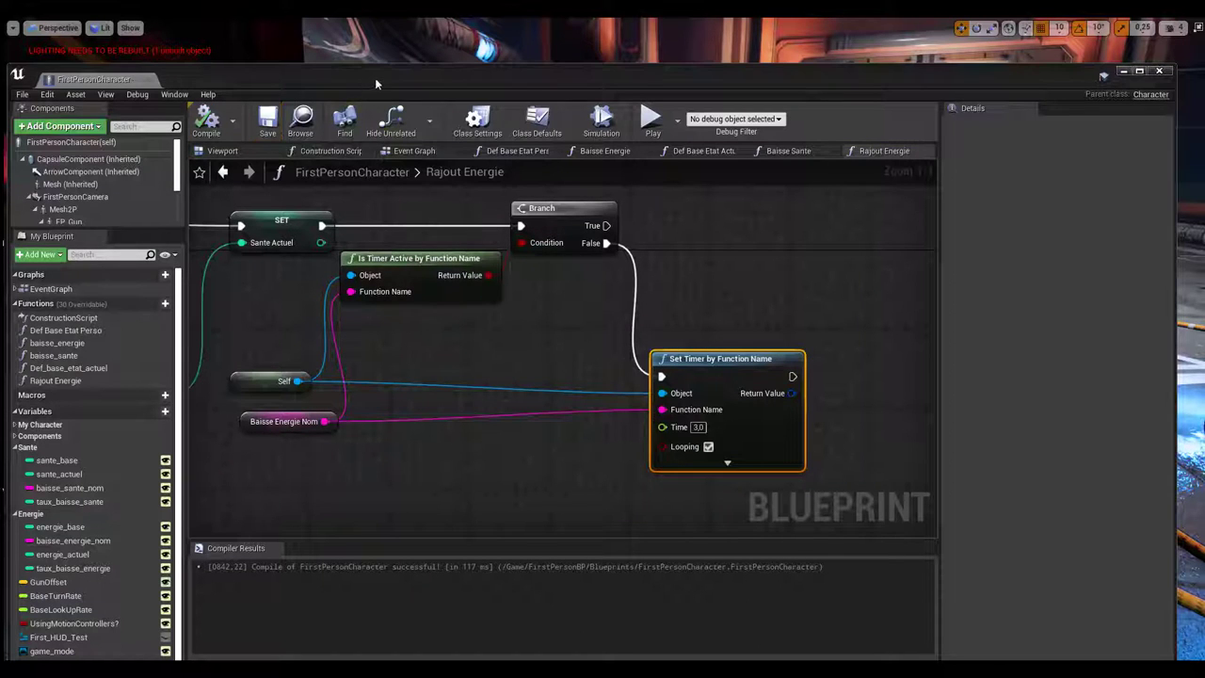
{"action": "left_click_drag", "start_coordinate": [376, 78], "coordinate": [413, 41]}
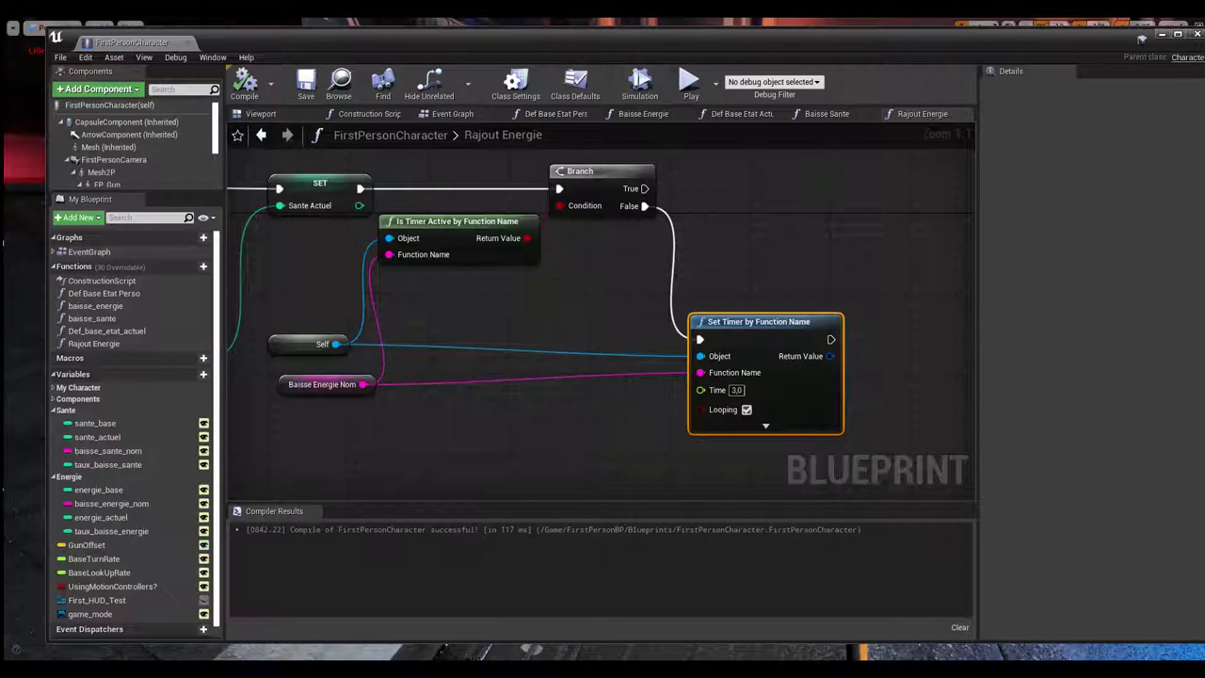
{"action": "mouse_move", "coordinate": [530, 318]}
{"action": "right_mouse_down"}
{"action": "mouse_move", "coordinate": [655, 326]}
{"action": "mouse_move", "coordinate": [641, 329]}
{"action": "right_mouse_up"}
{"action": "scroll", "coordinate": [652, 320], "scroll_direction": "down", "scroll_amount": 1}
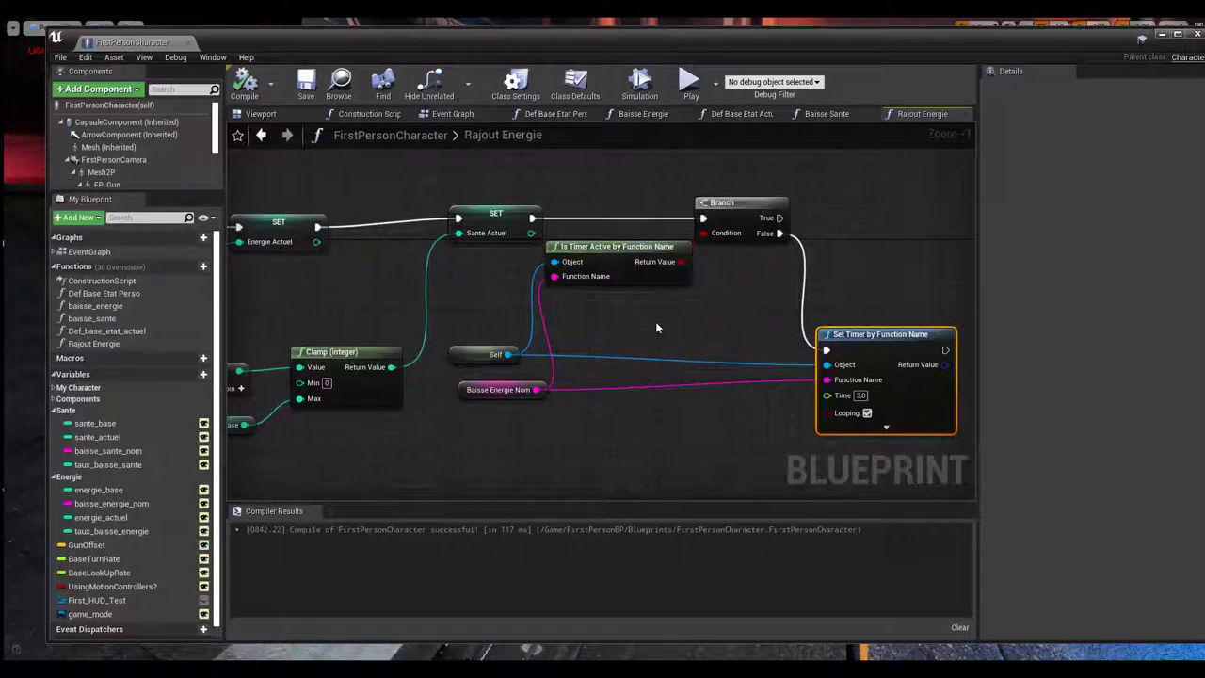